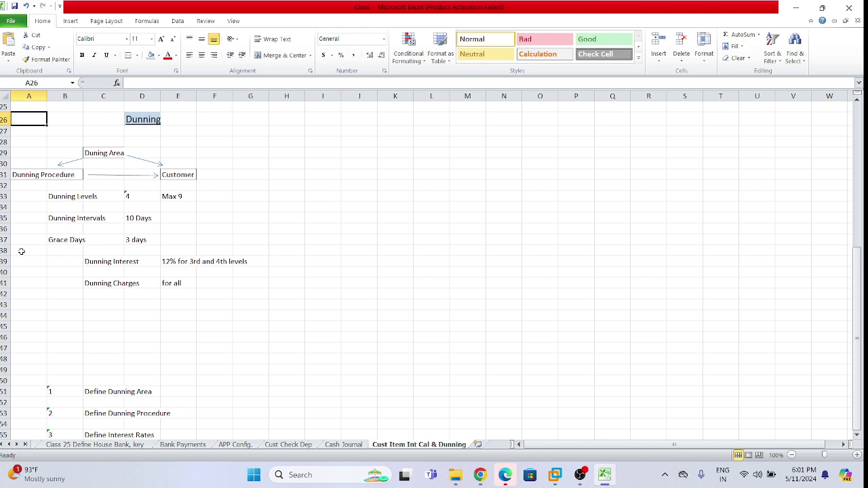
Step: Review the diagram linking the dunning area, dunning procedure and customer, down to the dunning levels row
{"action": "left_click", "coordinate": [302, 196]}
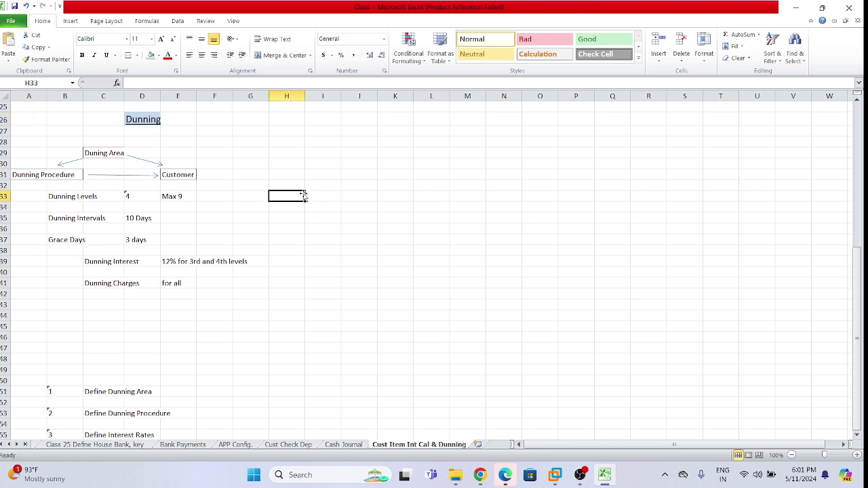
{"action": "left_click", "coordinate": [265, 164]}
{"action": "left_click", "coordinate": [214, 153]}
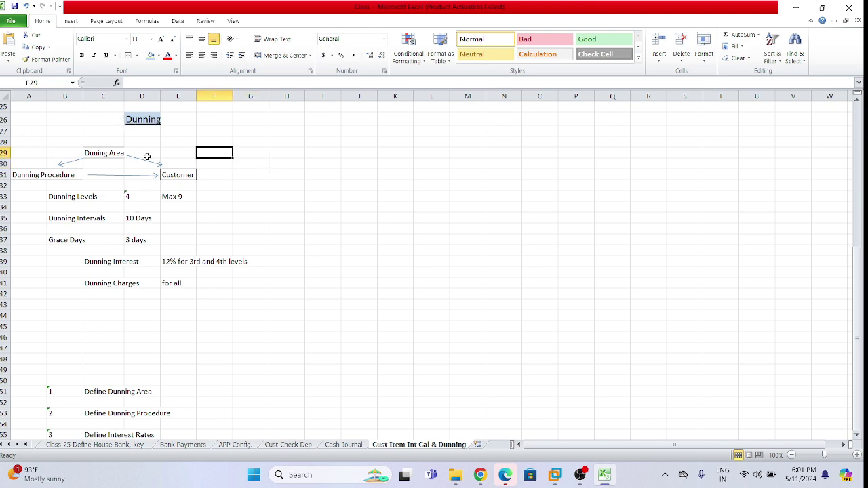
{"action": "left_click", "coordinate": [264, 185]}
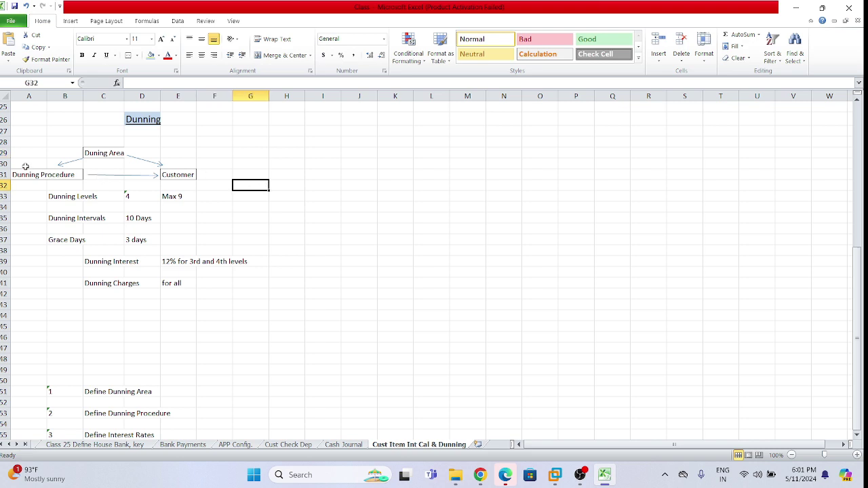
{"action": "left_click_drag", "start_coordinate": [15, 155], "coordinate": [75, 181]}
{"action": "left_click", "coordinate": [31, 196]}
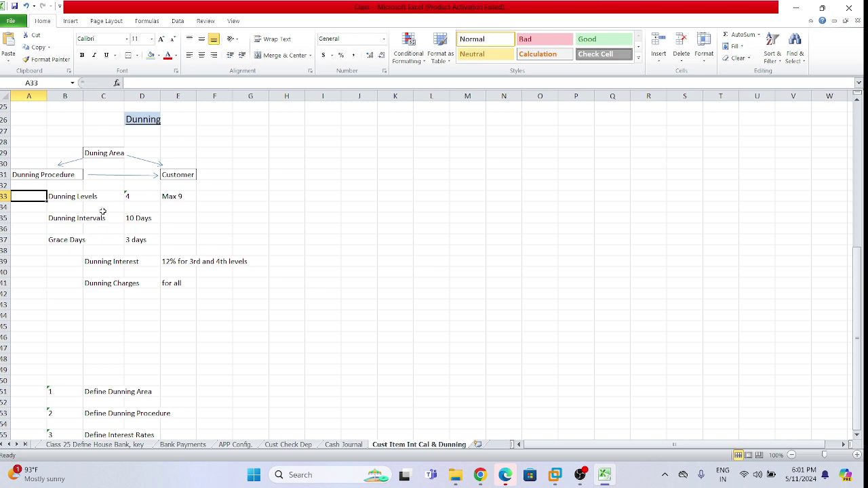
{"action": "left_click", "coordinate": [215, 196]}
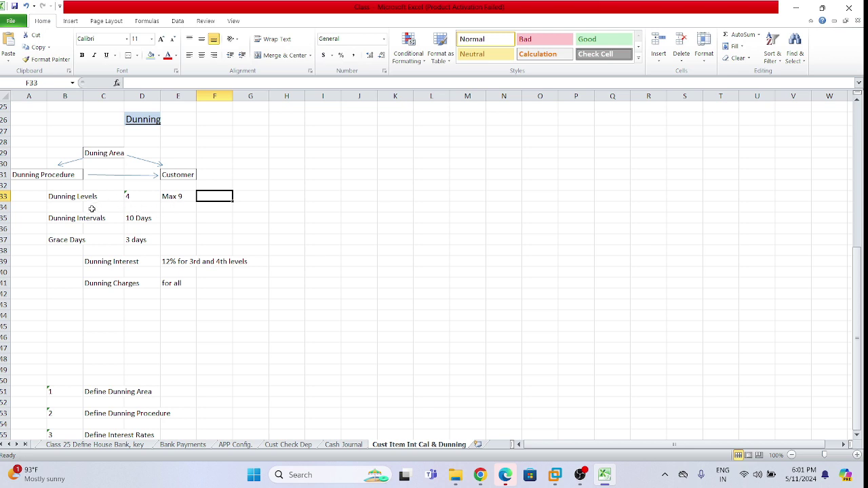
{"action": "left_click", "coordinate": [67, 207]}
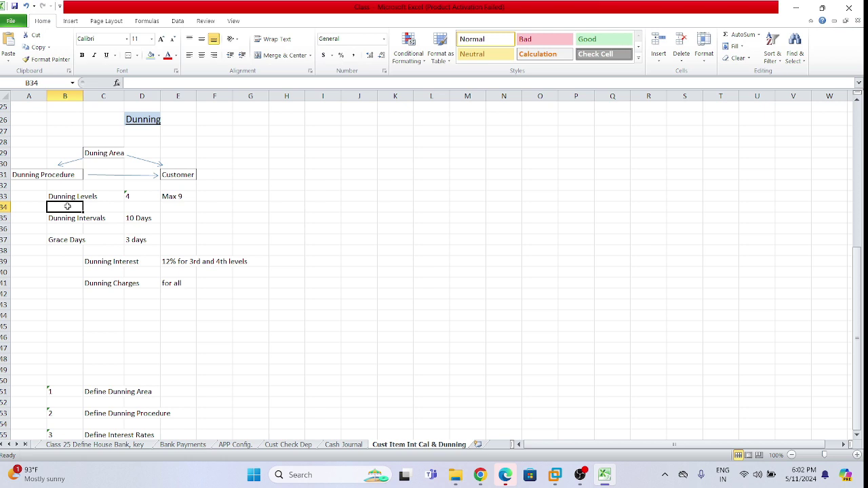
Step: Examine the number of dunning levels, the maximum allowed, and the dunning interval in the dunning procedure notes
{"action": "mouse_move", "coordinate": [169, 197]}
{"action": "left_mouse_down"}
{"action": "mouse_move", "coordinate": [227, 196]}
{"action": "mouse_move", "coordinate": [172, 204]}
{"action": "mouse_move", "coordinate": [180, 196]}
{"action": "left_mouse_up"}
{"action": "left_click", "coordinate": [183, 209]}
{"action": "left_click", "coordinate": [170, 195]}
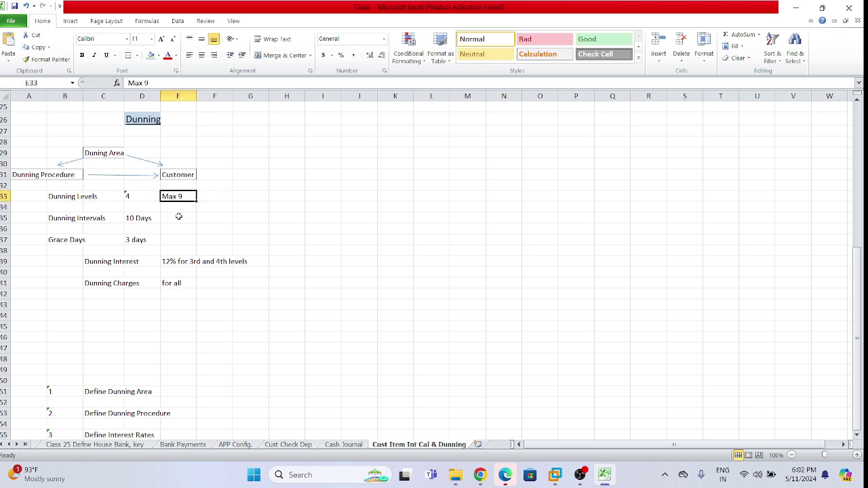
{"action": "left_click", "coordinate": [179, 216]}
{"action": "left_click", "coordinate": [169, 196]}
{"action": "left_click", "coordinate": [171, 204]}
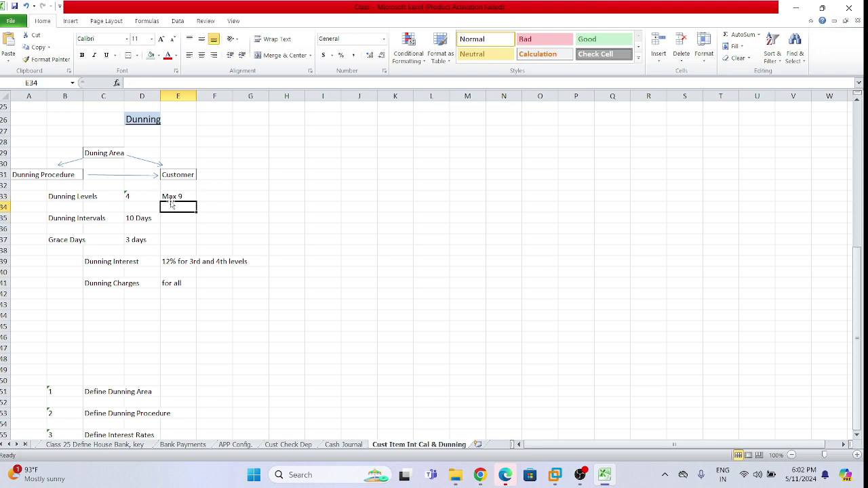
{"action": "left_click", "coordinate": [171, 196]}
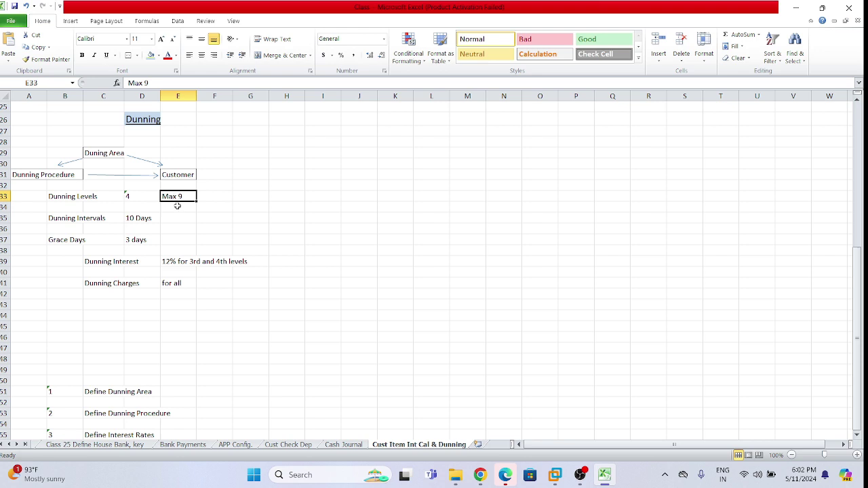
{"action": "left_click", "coordinate": [189, 217]}
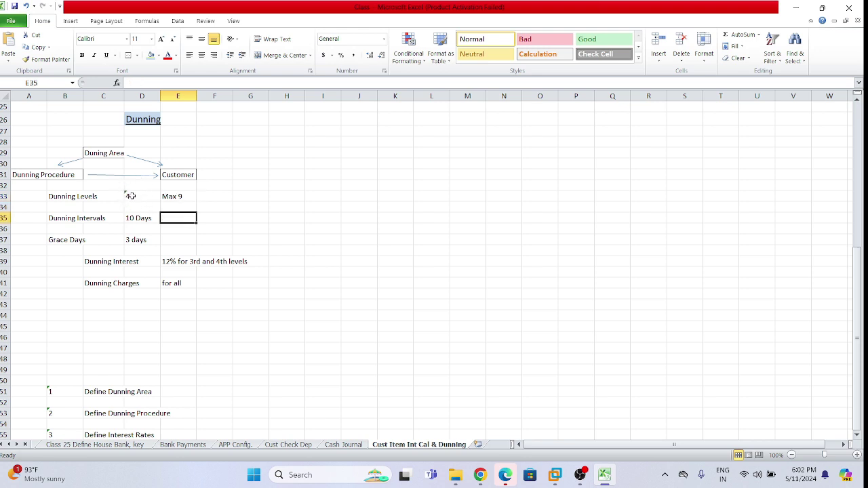
{"action": "left_click", "coordinate": [132, 196]}
{"action": "left_click", "coordinate": [134, 207]}
{"action": "left_click", "coordinate": [134, 196]}
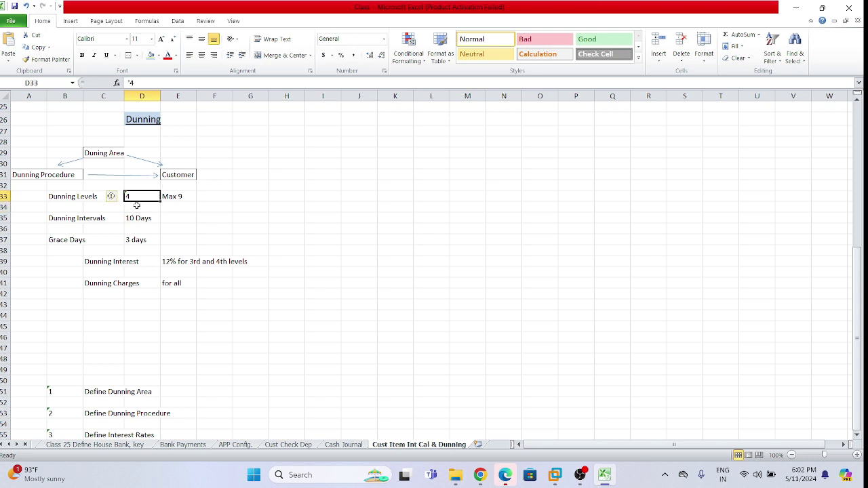
{"action": "left_click", "coordinate": [137, 207]}
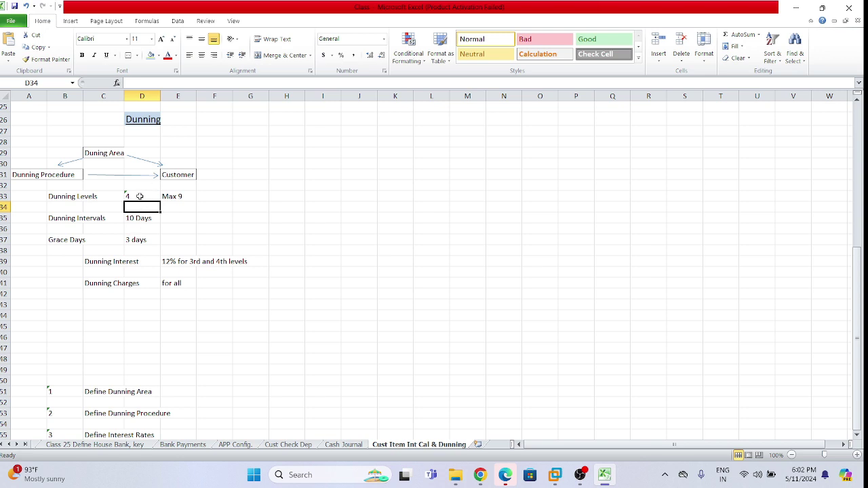
{"action": "left_click_drag", "start_coordinate": [138, 196], "coordinate": [138, 209]}
{"action": "left_click", "coordinate": [139, 232]}
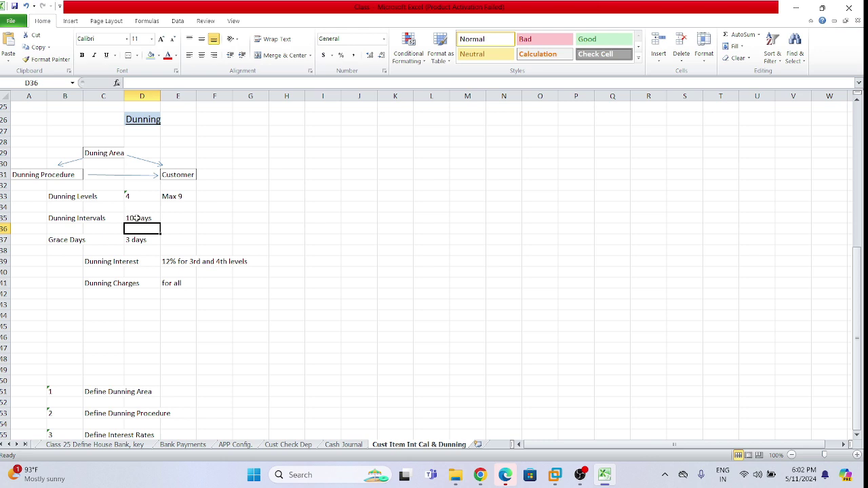
{"action": "left_click", "coordinate": [138, 217]}
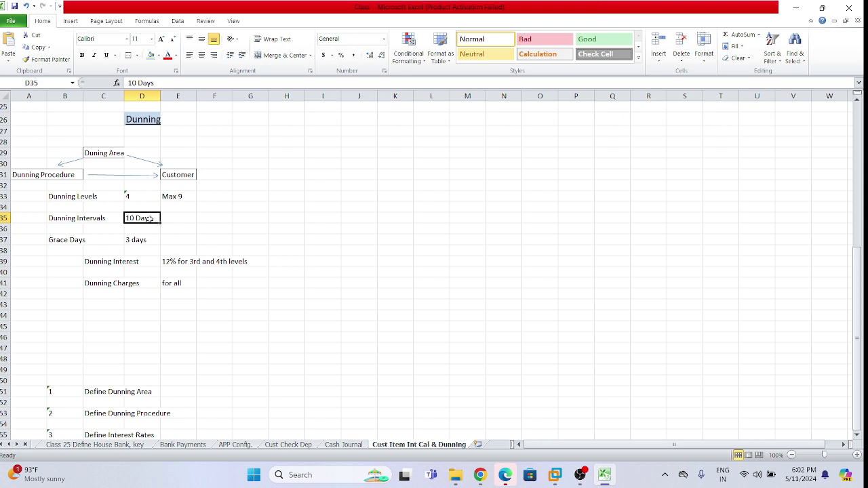
{"action": "left_click", "coordinate": [165, 222]}
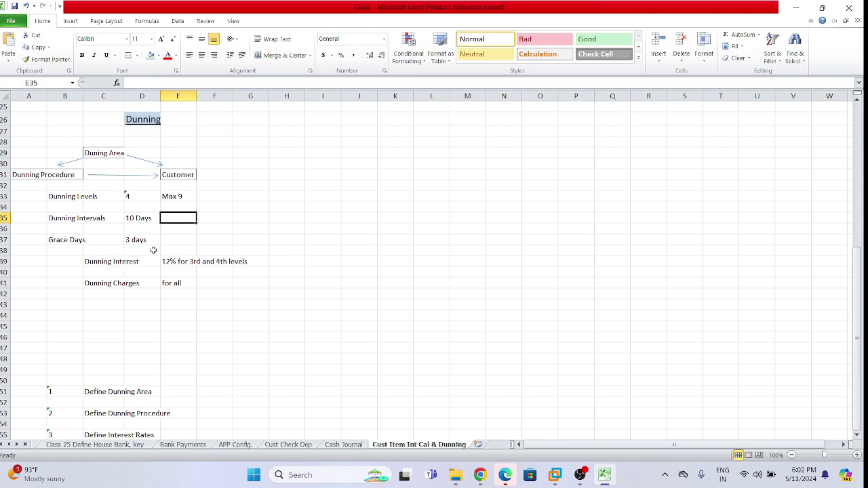
Step: Enter the example dates 11.05.2024 in F37 and 15.05.2024 in H37 on the Grace Days row
{"action": "left_click", "coordinate": [175, 238]}
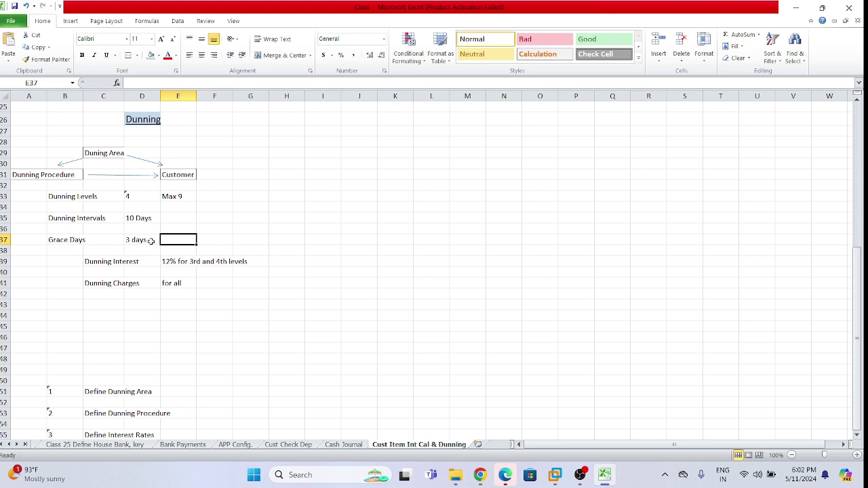
{"action": "left_click", "coordinate": [198, 241]}
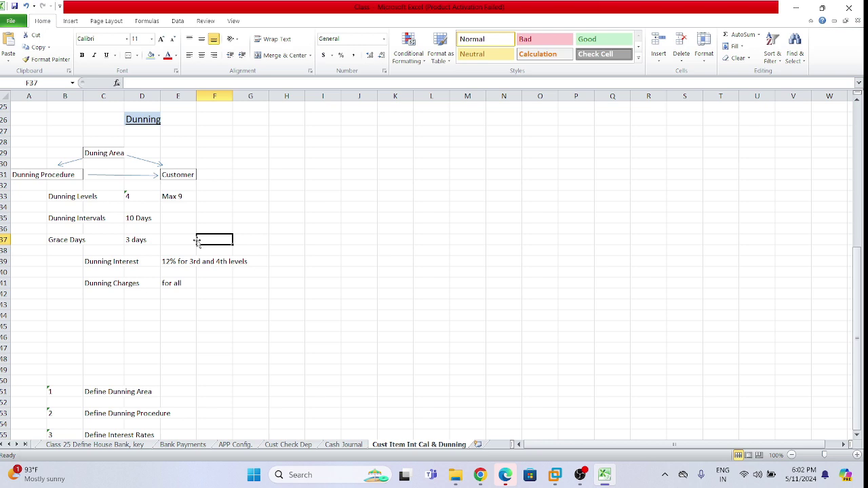
{"action": "type", "text": "11"}
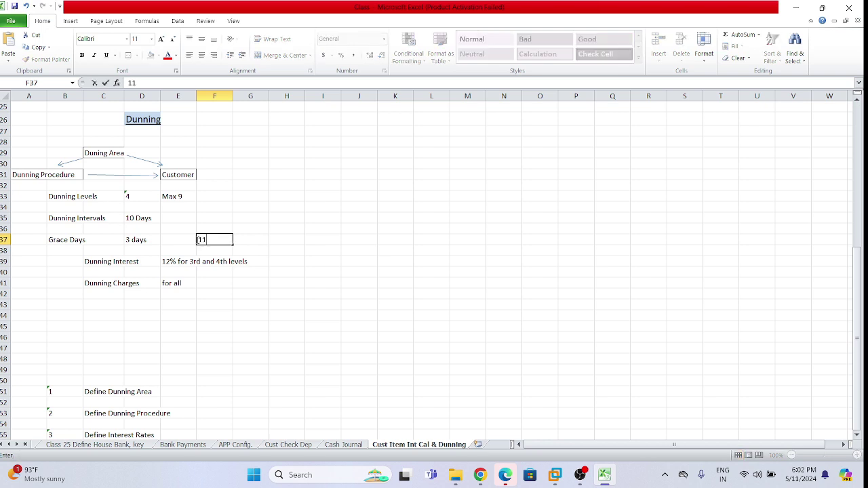
{"action": "type", "text": ".05.2024"}
{"action": "left_click", "coordinate": [278, 244]}
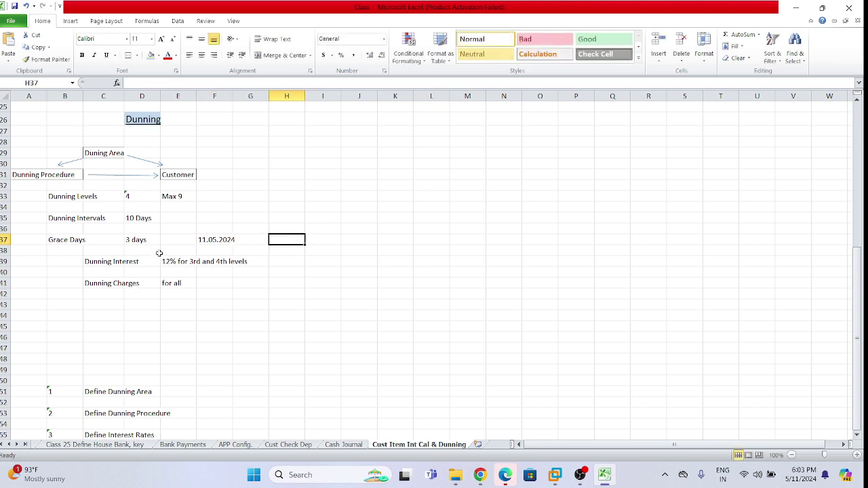
{"action": "type", "text": "15"}
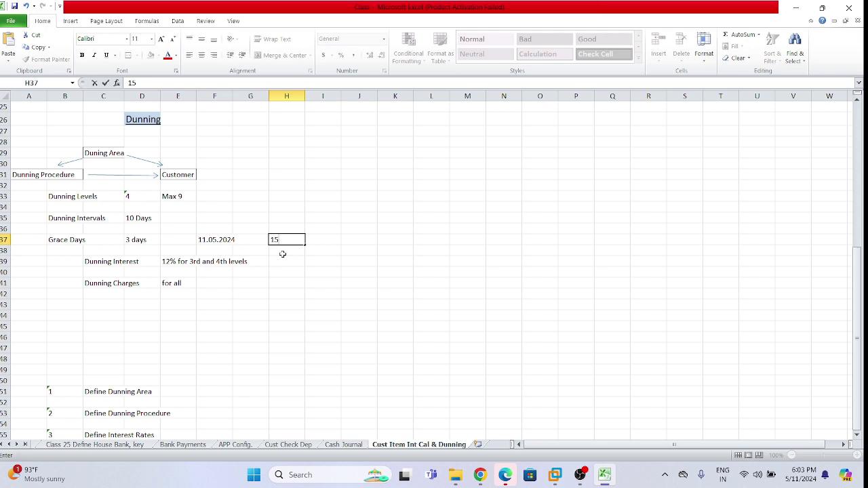
{"action": "type", "text": ".05.2023"}
{"action": "left_click", "coordinate": [291, 279]}
Step: Compare the grace days value with the two example dates in the same row
{"action": "left_click", "coordinate": [206, 241]}
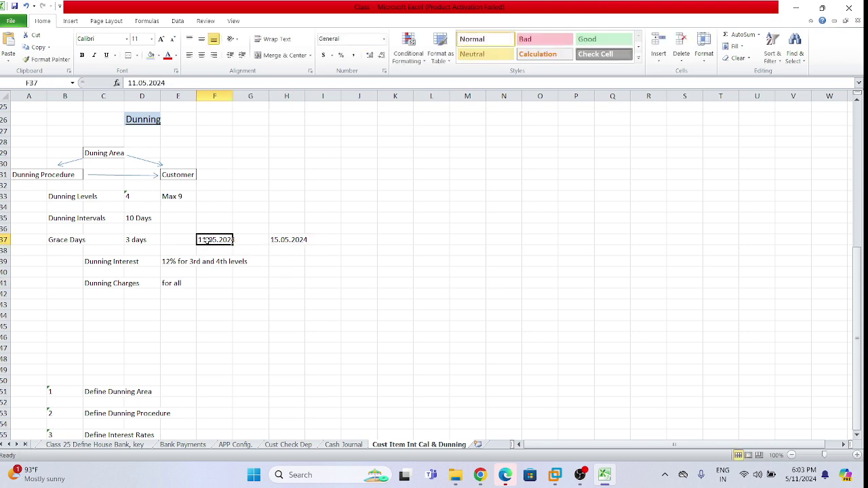
{"action": "left_click", "coordinate": [129, 240]}
{"action": "left_click", "coordinate": [141, 251]}
{"action": "left_click", "coordinate": [137, 241]}
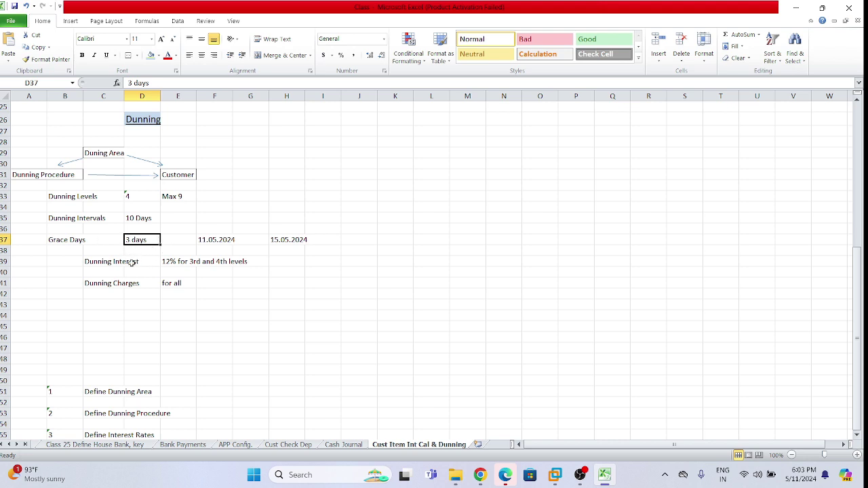
{"action": "left_click", "coordinate": [133, 253]}
{"action": "left_click", "coordinate": [128, 237]}
{"action": "left_click", "coordinate": [138, 251]}
{"action": "left_click", "coordinate": [135, 242]}
{"action": "left_click", "coordinate": [135, 251]}
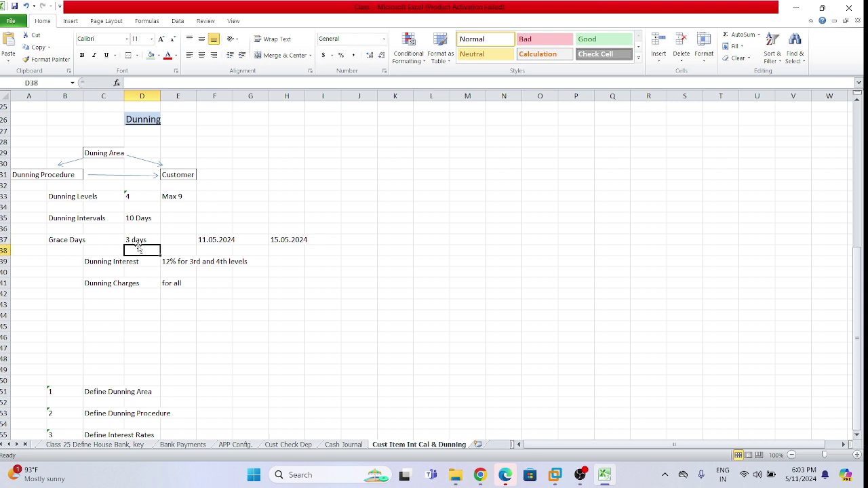
{"action": "left_click", "coordinate": [208, 249]}
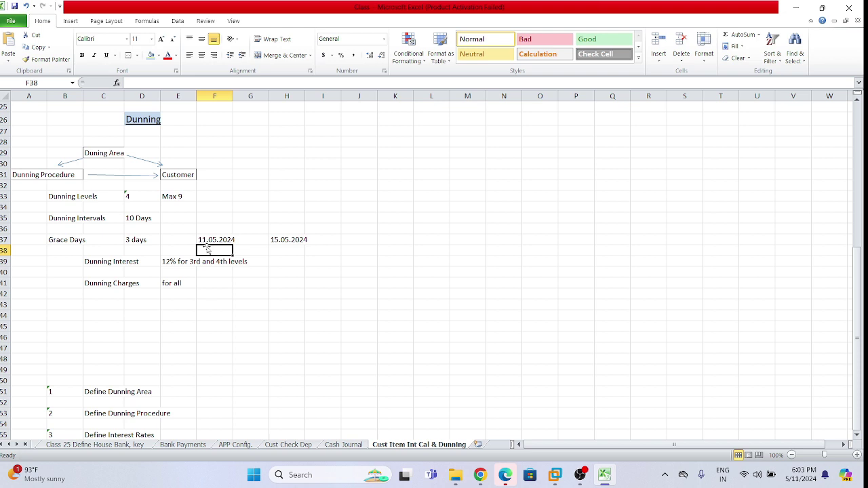
{"action": "left_click", "coordinate": [145, 237]}
{"action": "left_click", "coordinate": [285, 250]}
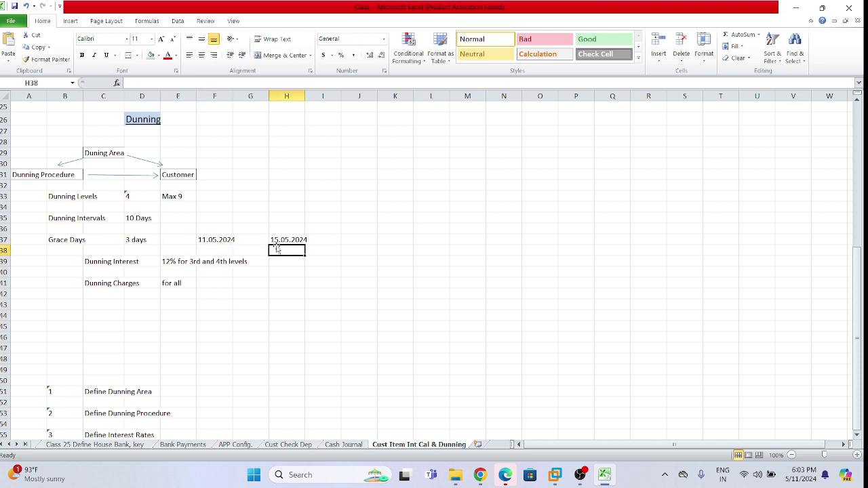
{"action": "left_click_drag", "start_coordinate": [278, 238], "coordinate": [316, 239]}
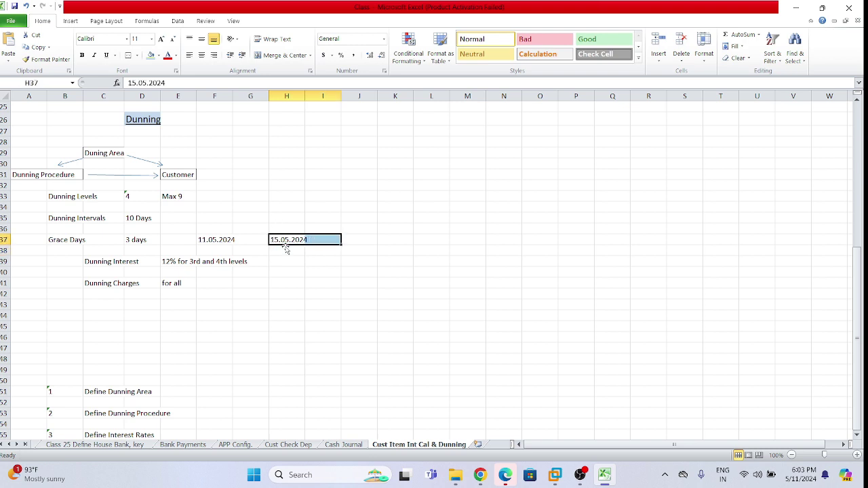
{"action": "left_click", "coordinate": [285, 249]}
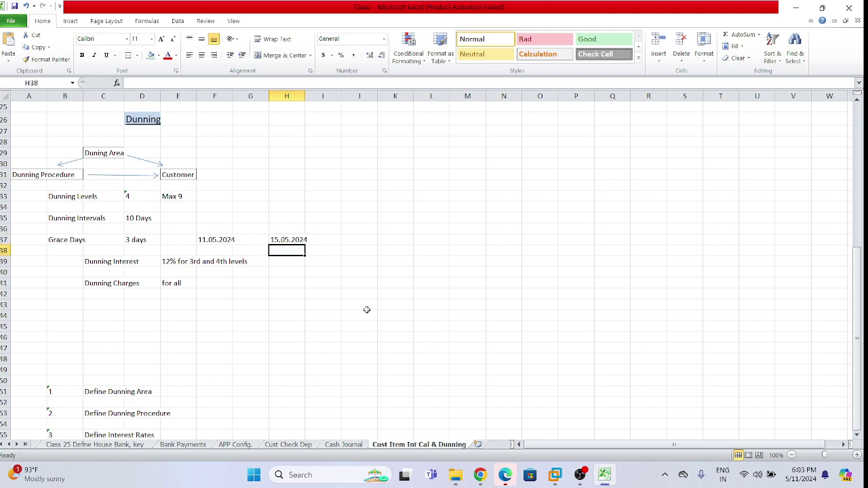
Step: Review the dunning interest and dunning charges entries, then the Dunning section as a whole
{"action": "left_click", "coordinate": [105, 273]}
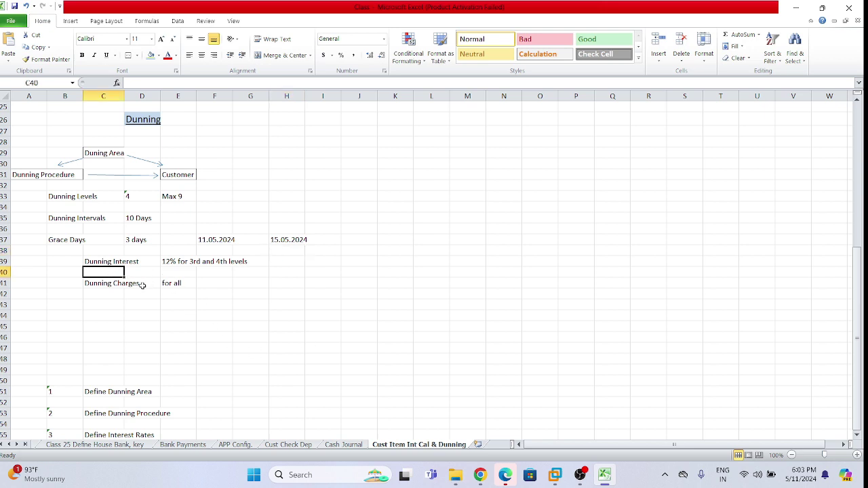
{"action": "left_click", "coordinate": [206, 294]}
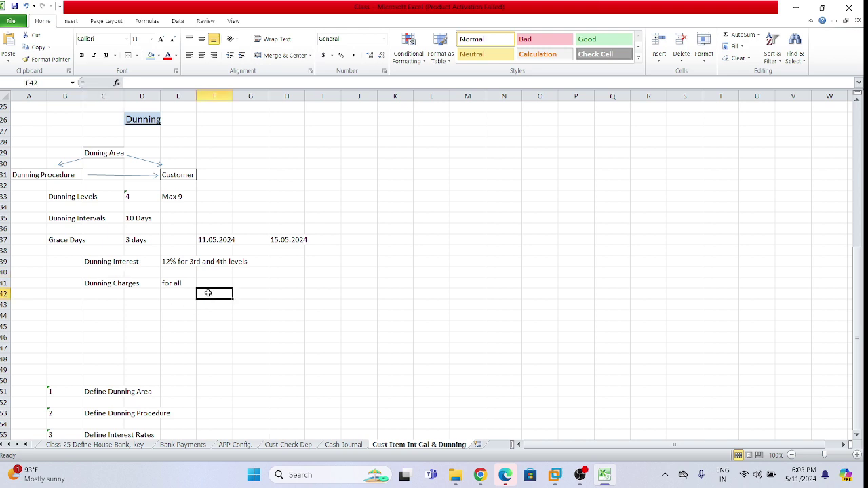
{"action": "left_click", "coordinate": [273, 297]}
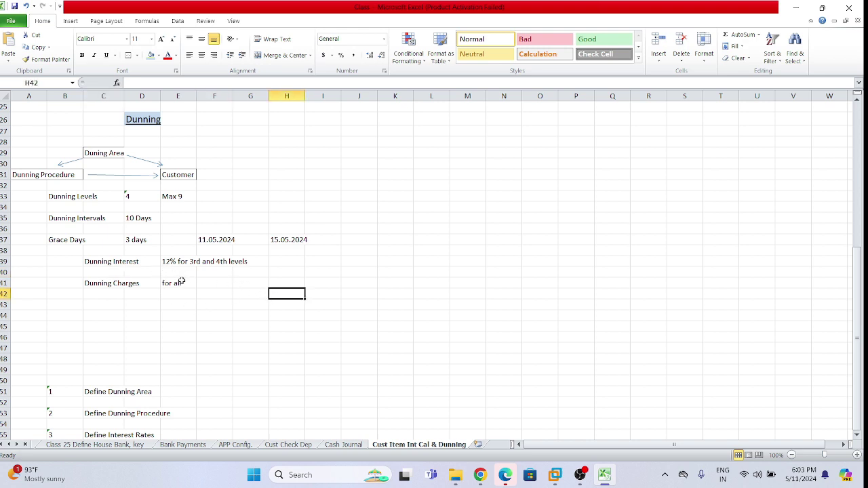
{"action": "left_click", "coordinate": [250, 271]}
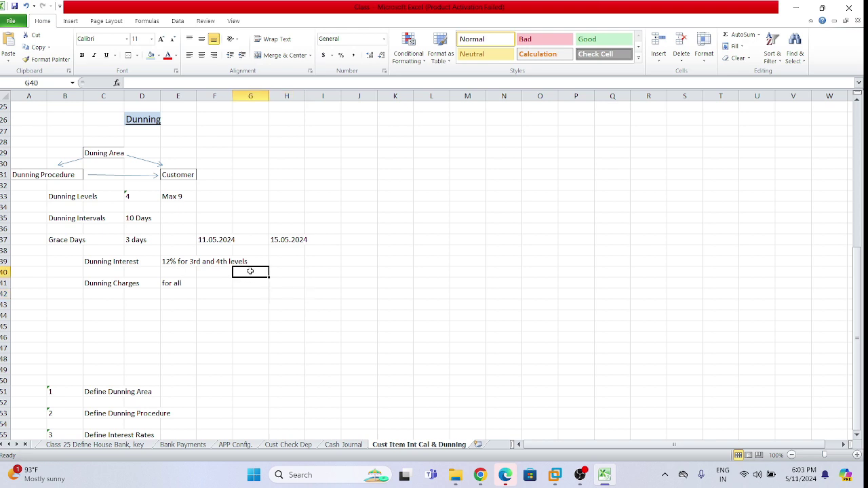
{"action": "left_click", "coordinate": [309, 315]}
{"action": "left_click", "coordinate": [174, 293]}
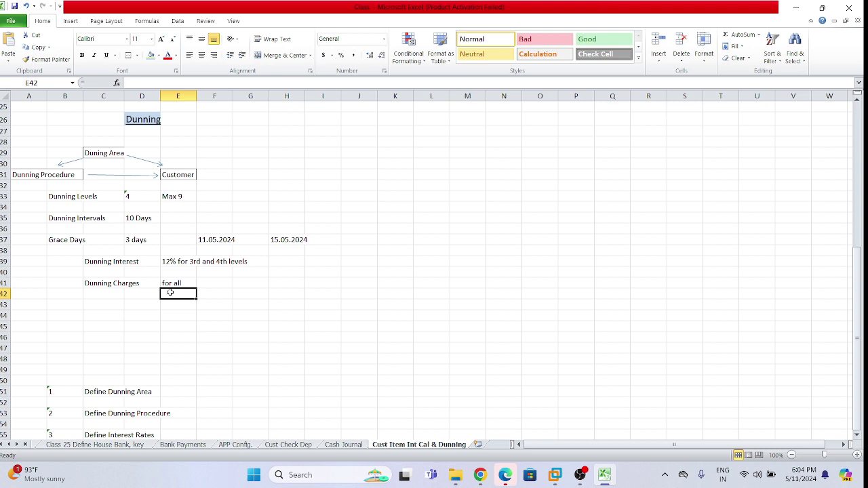
{"action": "left_click", "coordinate": [174, 305]}
{"action": "left_click", "coordinate": [204, 291]}
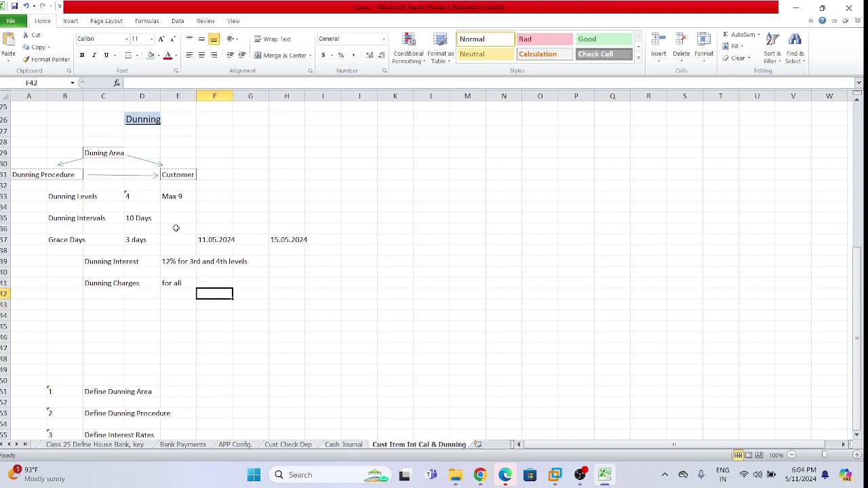
{"action": "left_click_drag", "start_coordinate": [21, 119], "coordinate": [306, 272]}
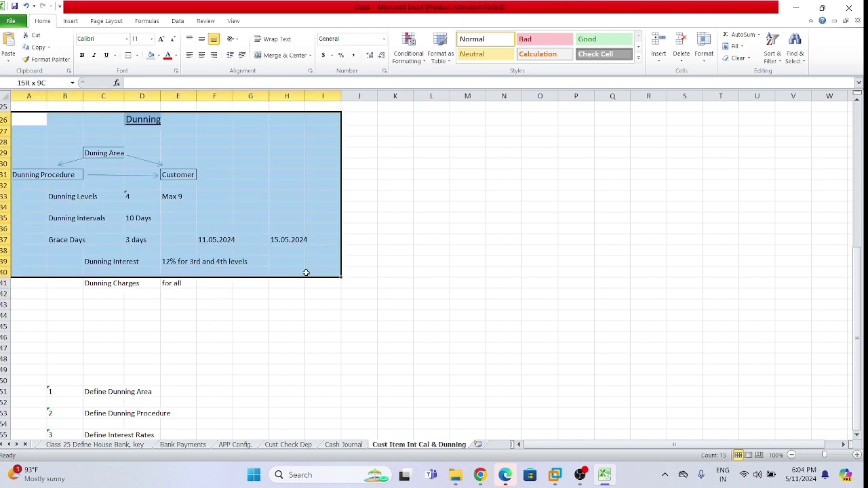
{"action": "left_click", "coordinate": [394, 272]}
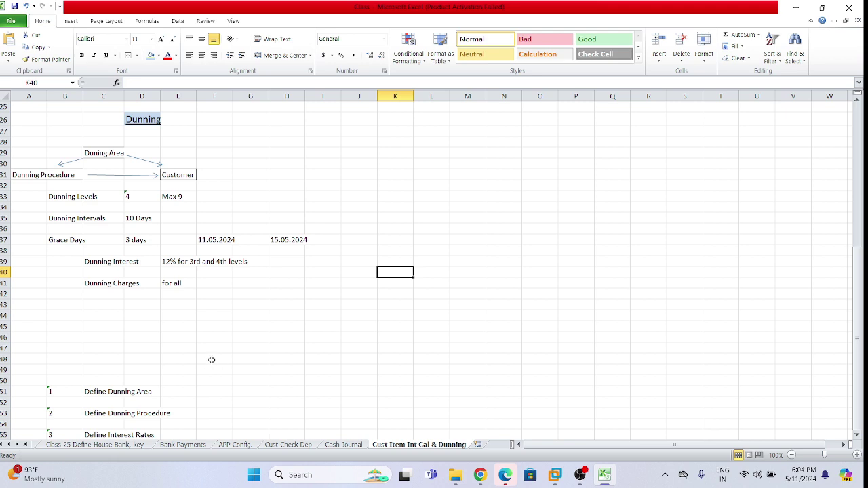
Step: Review the Dunning section's layout and the numbered list of dunning configuration steps below it
{"action": "left_click", "coordinate": [243, 334]}
{"action": "left_click_drag", "start_coordinate": [16, 104], "coordinate": [367, 312]}
{"action": "left_click", "coordinate": [540, 301]}
{"action": "scroll", "coordinate": [412, 202], "scroll_direction": "up", "scroll_amount": 1}
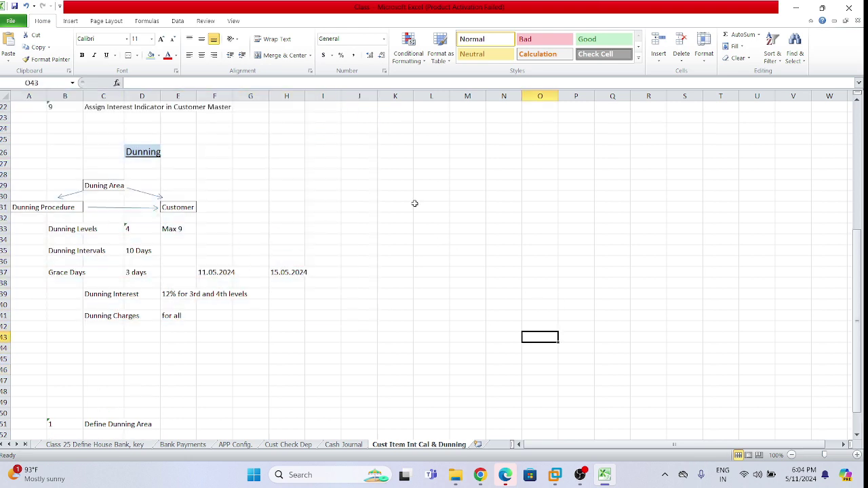
{"action": "scroll", "coordinate": [79, 141], "scroll_direction": "down", "scroll_amount": 1}
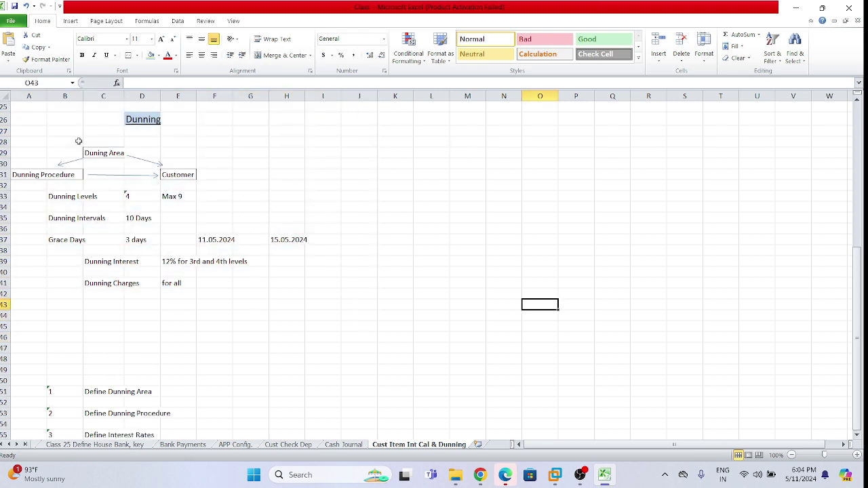
{"action": "left_click", "coordinate": [378, 151]}
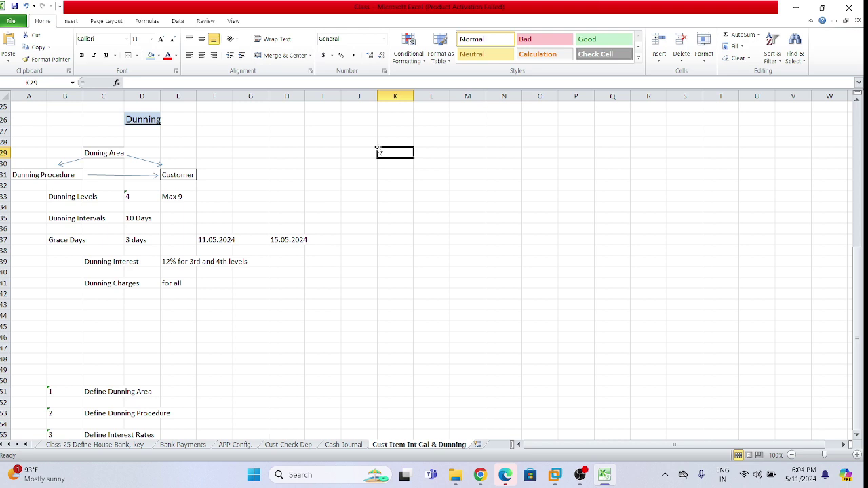
{"action": "scroll", "coordinate": [217, 318], "scroll_direction": "down", "scroll_amount": 4}
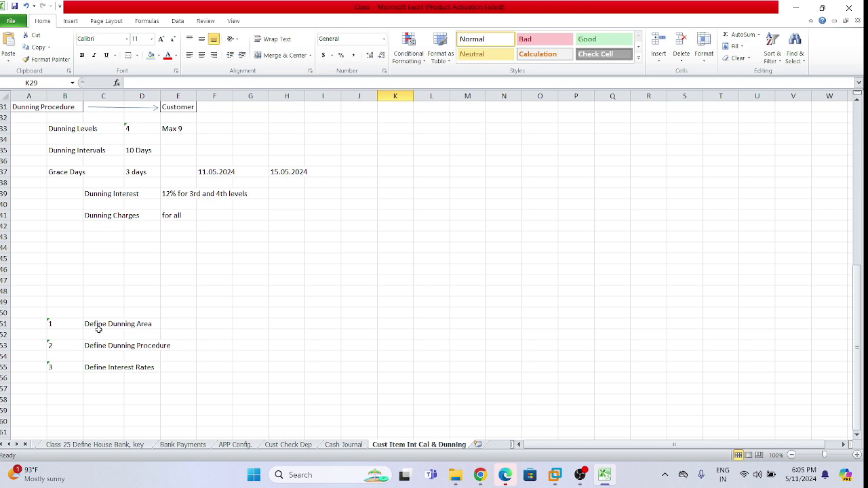
{"action": "left_click", "coordinate": [99, 359]}
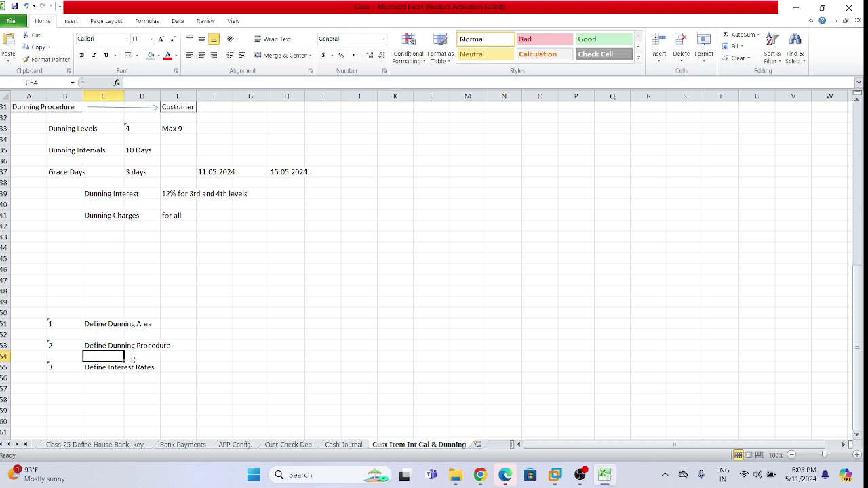
Step: Examine the dunning procedure settings one by one: levels, intervals, grace days, interest and charges
{"action": "scroll", "coordinate": [133, 359], "scroll_direction": "up", "scroll_amount": 2}
{"action": "left_click_drag", "start_coordinate": [59, 197], "coordinate": [58, 226]}
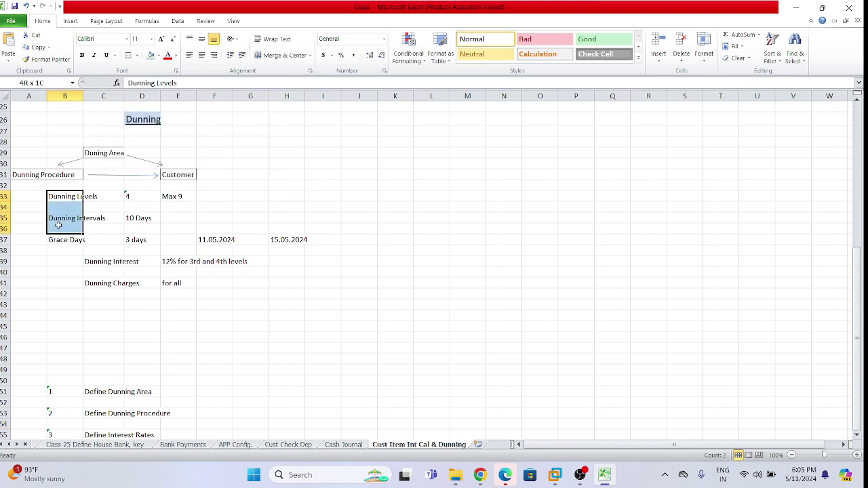
{"action": "left_click", "coordinate": [61, 229]}
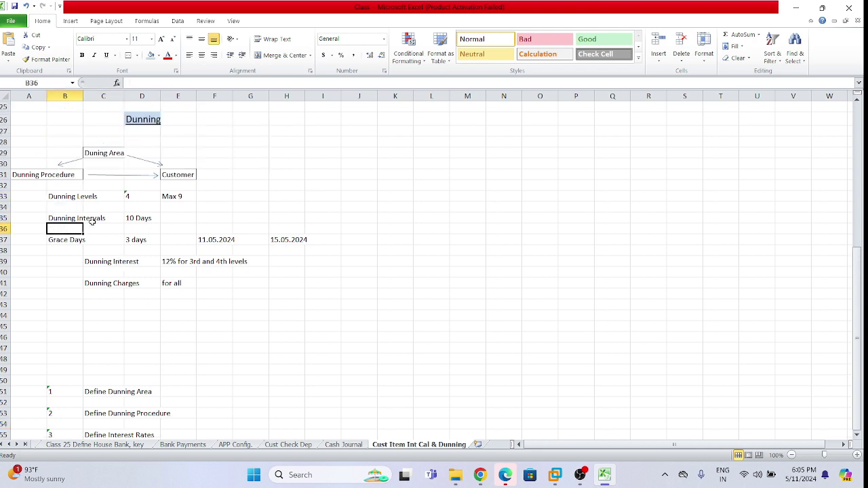
{"action": "left_click", "coordinate": [59, 243]}
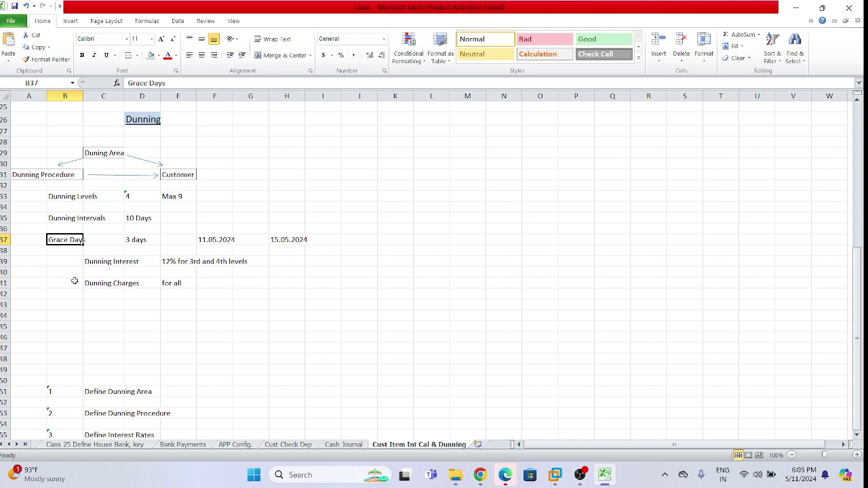
{"action": "left_click", "coordinate": [95, 261]}
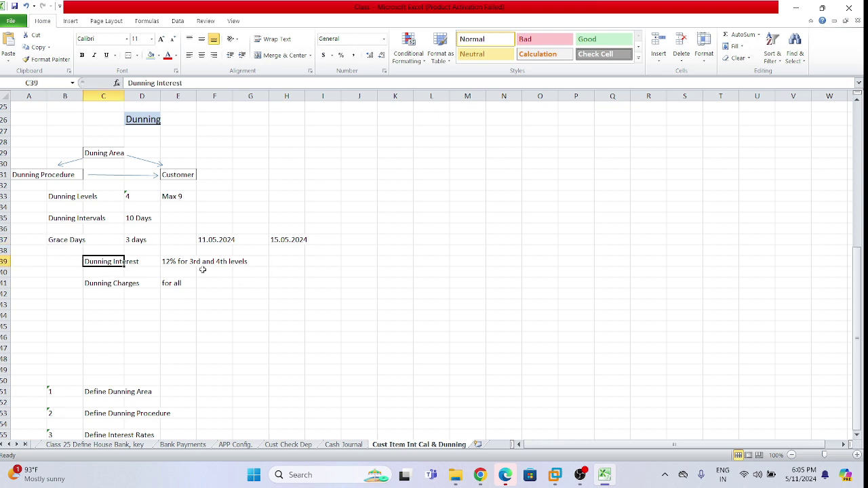
{"action": "left_click", "coordinate": [100, 290]}
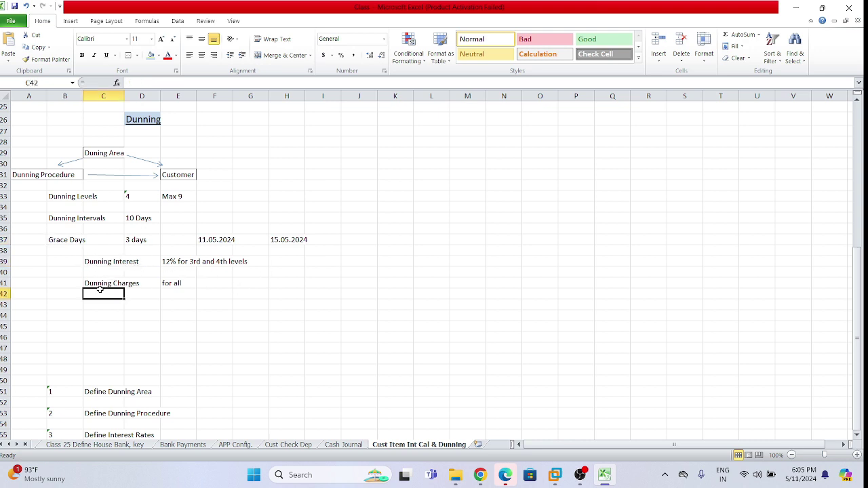
{"action": "left_click", "coordinate": [40, 195]}
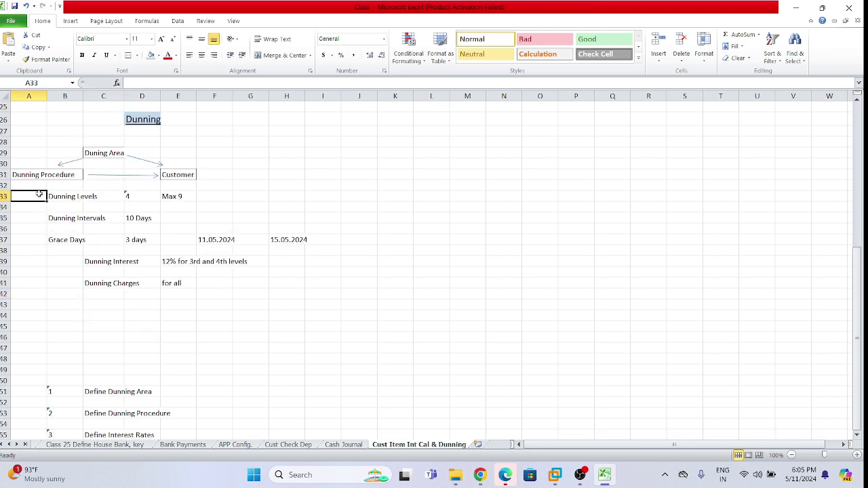
{"action": "left_click_drag", "start_coordinate": [40, 195], "coordinate": [153, 284]}
{"action": "left_click", "coordinate": [52, 184]}
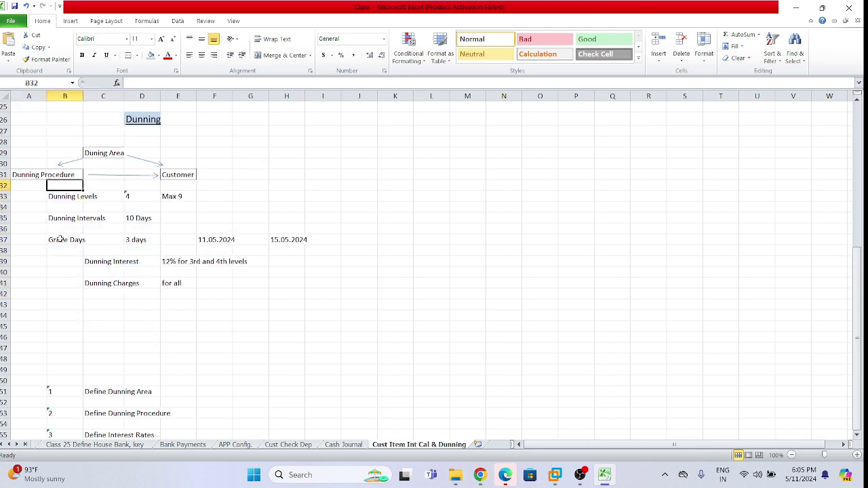
{"action": "left_click_drag", "start_coordinate": [12, 176], "coordinate": [287, 305]}
{"action": "left_click", "coordinate": [260, 337]}
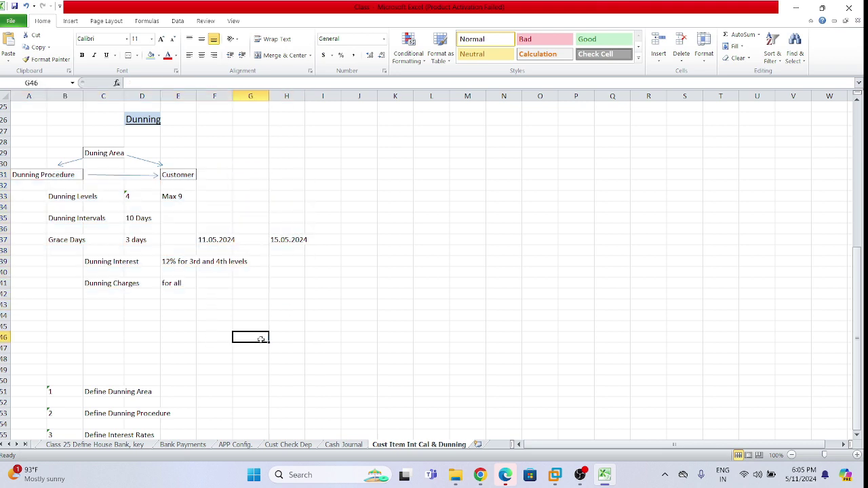
Step: Apply outside borders around the dunning procedure settings in B33:H41
{"action": "left_click_drag", "start_coordinate": [54, 198], "coordinate": [295, 281]}
{"action": "left_click", "coordinate": [137, 55]}
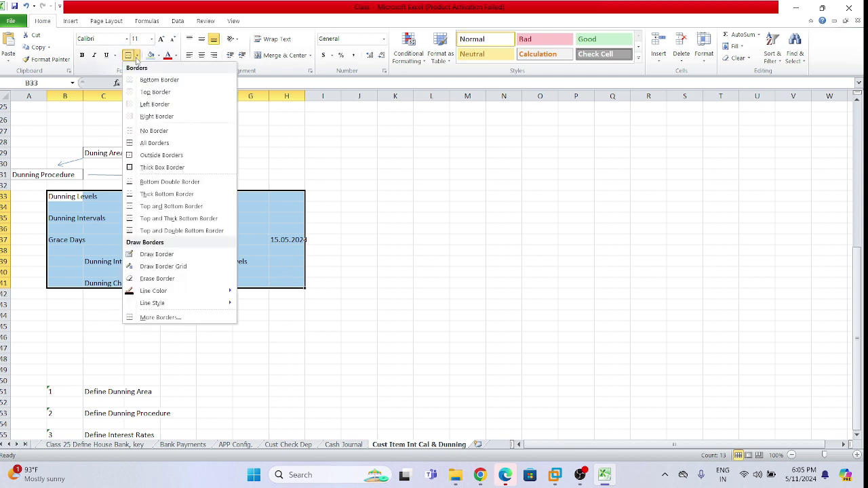
{"action": "left_click", "coordinate": [155, 154]}
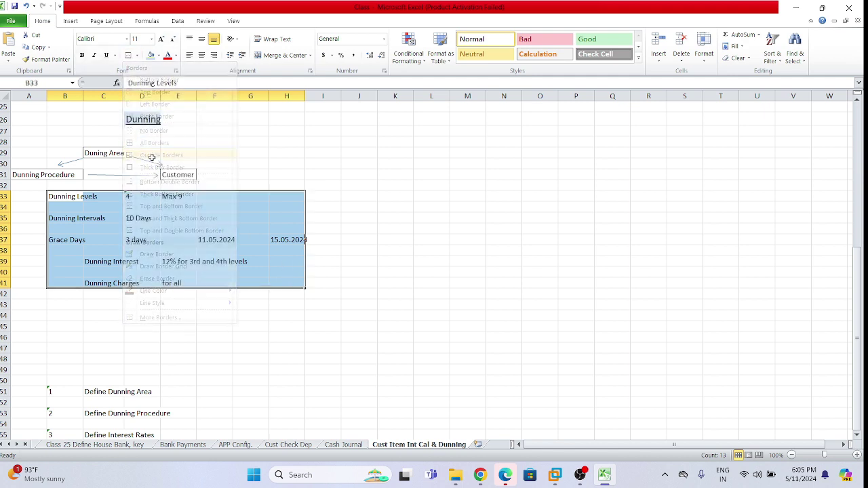
{"action": "left_click", "coordinate": [42, 183]}
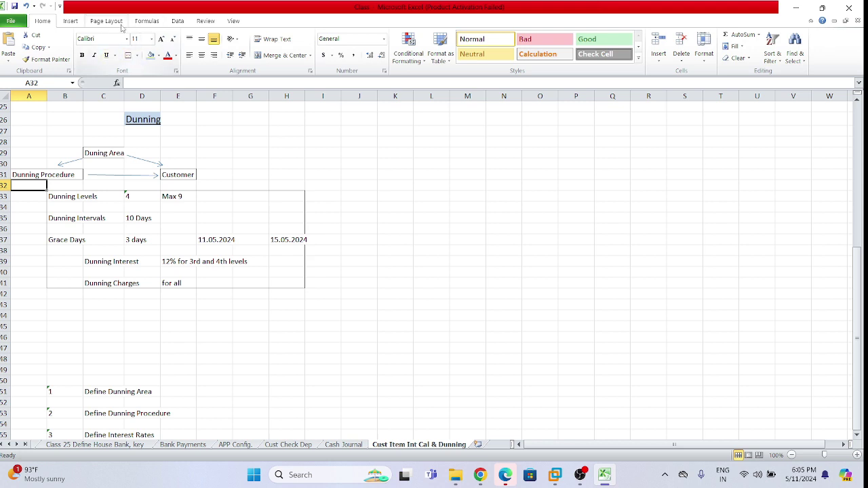
Step: Add a curved right arrow, about 0.38" high and 0.29" wide, leading from Dunning Procedure to the bordered settings block
{"action": "left_click", "coordinate": [78, 23]}
{"action": "left_click", "coordinate": [109, 46]}
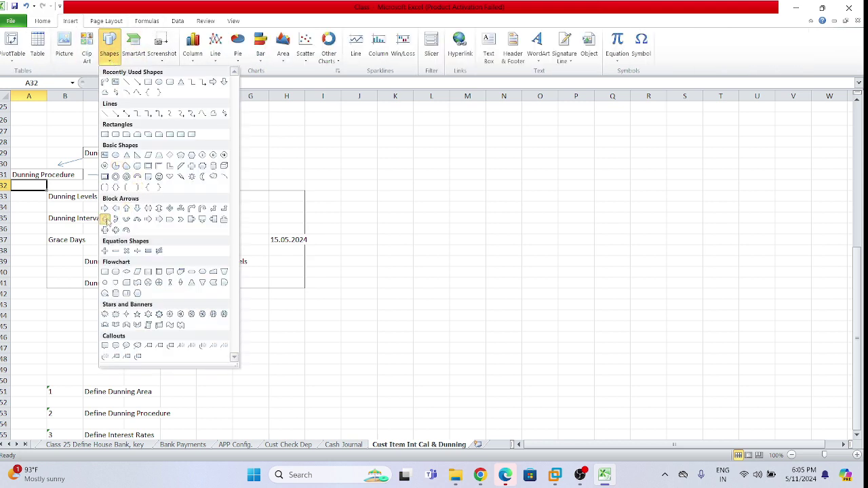
{"action": "left_click", "coordinate": [105, 219]}
{"action": "left_click_drag", "start_coordinate": [31, 181], "coordinate": [41, 198]}
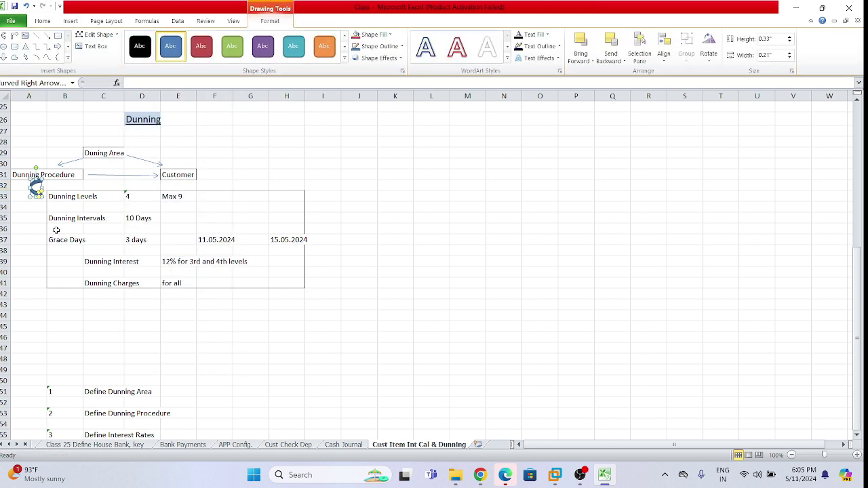
{"action": "left_click_drag", "start_coordinate": [178, 316], "coordinate": [178, 305]}
{"action": "left_click", "coordinate": [36, 192]}
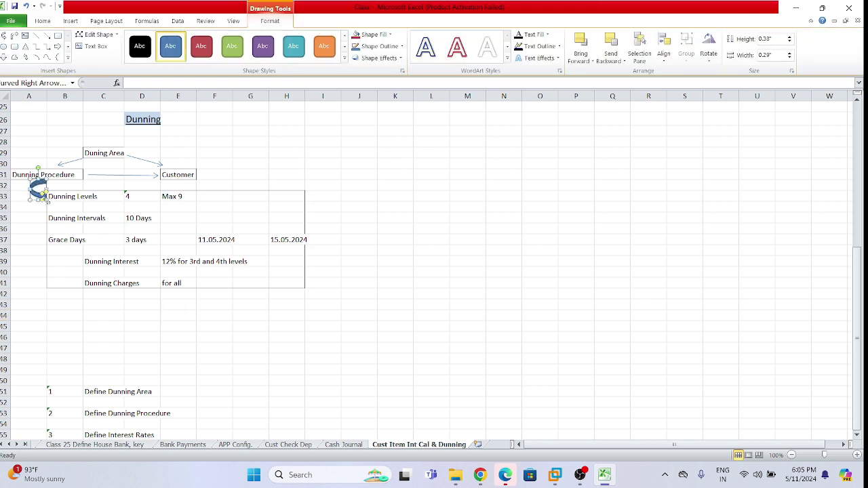
{"action": "left_click", "coordinate": [177, 337]}
{"action": "left_click", "coordinate": [38, 191]}
{"action": "left_click_drag", "start_coordinate": [40, 187], "coordinate": [37, 188]}
{"action": "left_click", "coordinate": [231, 337]}
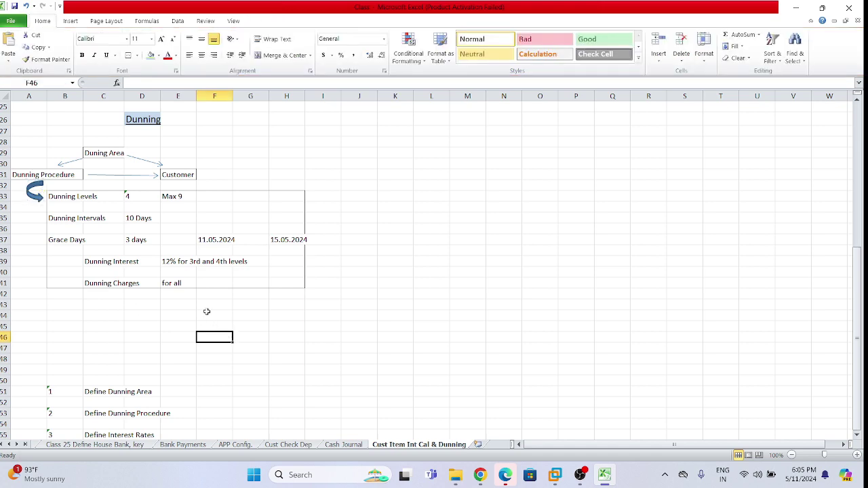
Step: Compare the Dunning diagram and settings with the steps for defining the dunning area, dunning procedure and interest rates
{"action": "scroll", "coordinate": [204, 305], "scroll_direction": "down", "scroll_amount": 5}
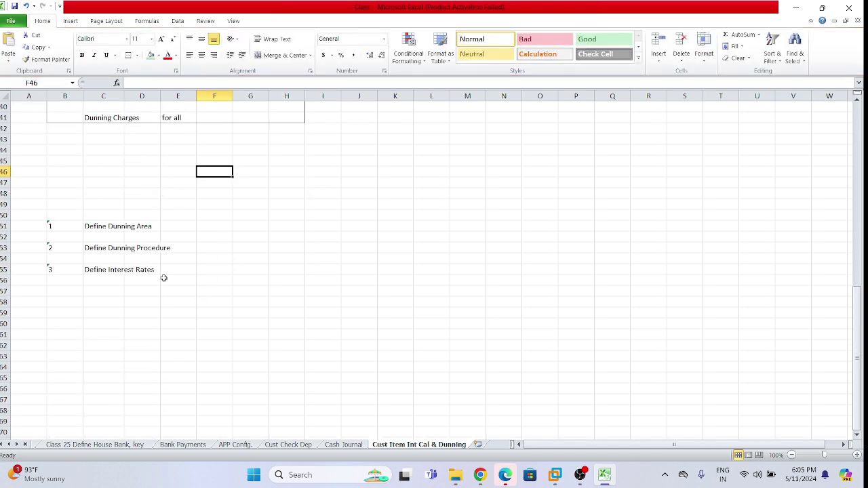
{"action": "scroll", "coordinate": [166, 292], "scroll_direction": "up", "scroll_amount": 4}
{"action": "scroll", "coordinate": [170, 302], "scroll_direction": "down", "scroll_amount": 5}
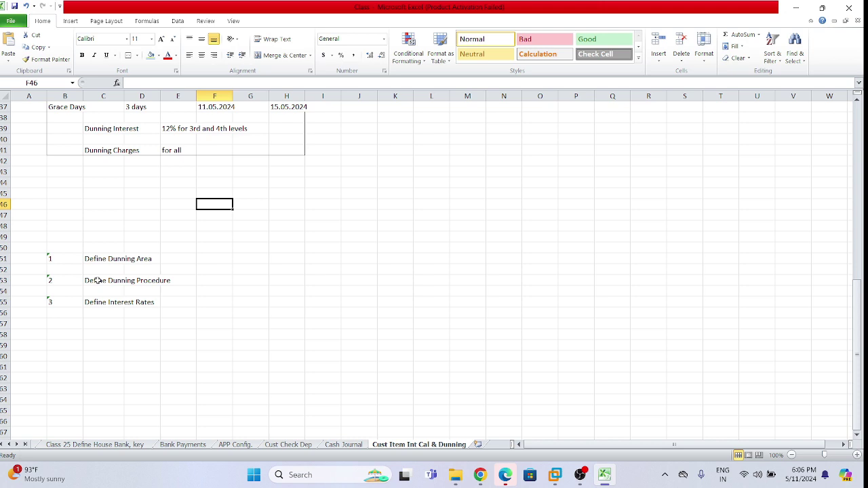
{"action": "scroll", "coordinate": [97, 280], "scroll_direction": "up", "scroll_amount": 6}
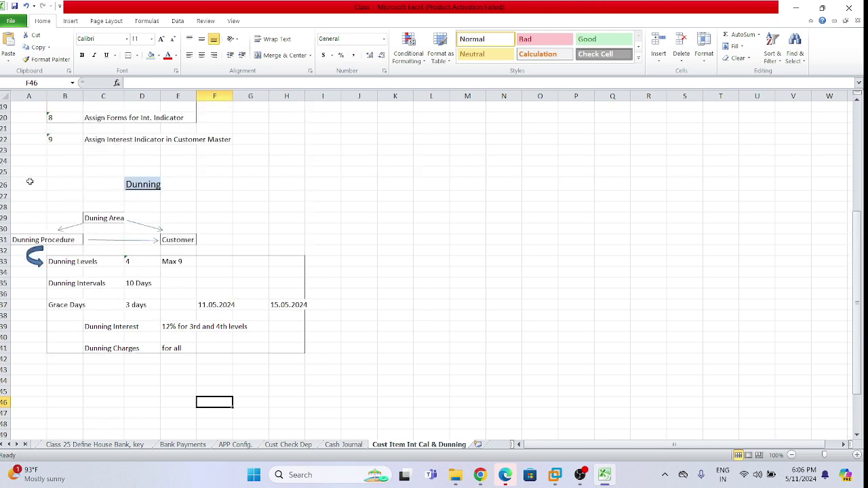
{"action": "left_click_drag", "start_coordinate": [29, 181], "coordinate": [483, 290]}
{"action": "left_click", "coordinate": [543, 337]}
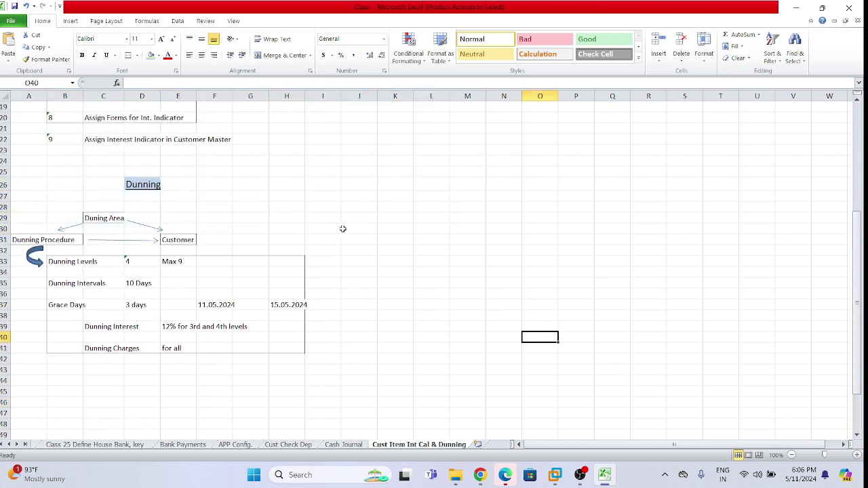
{"action": "left_click", "coordinate": [343, 229]}
{"action": "scroll", "coordinate": [398, 339], "scroll_direction": "down", "scroll_amount": 6}
{"action": "scroll", "coordinate": [389, 351], "scroll_direction": "up", "scroll_amount": 5}
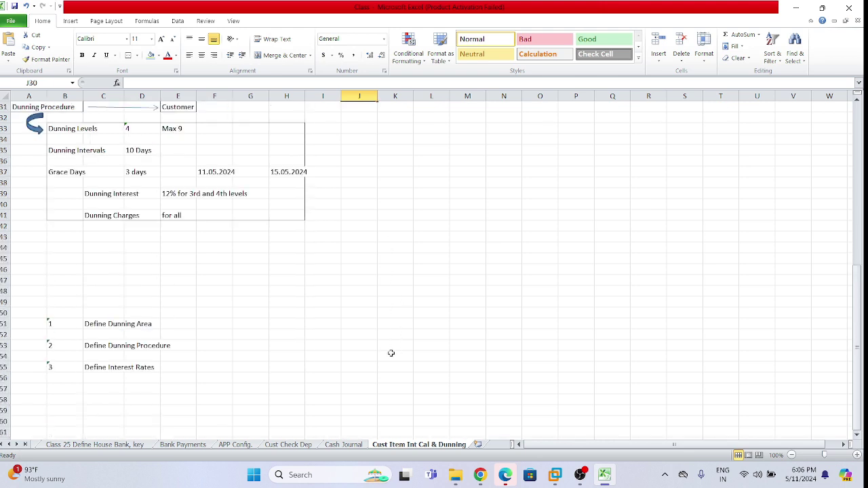
{"action": "scroll", "coordinate": [293, 361], "scroll_direction": "down", "scroll_amount": 2}
{"action": "left_click", "coordinate": [75, 289]}
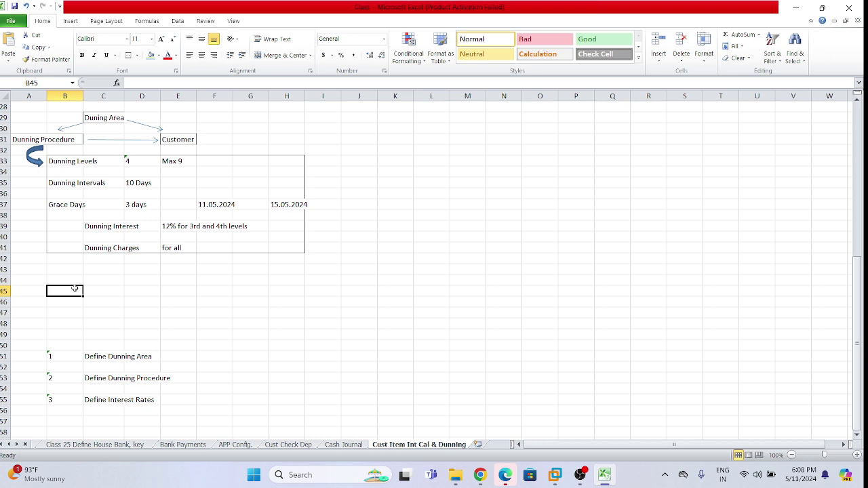
Step: Switch to the SAP system in VMware Workstation, leave the batch input session overview and run transaction spro
{"action": "left_click", "coordinate": [555, 476]}
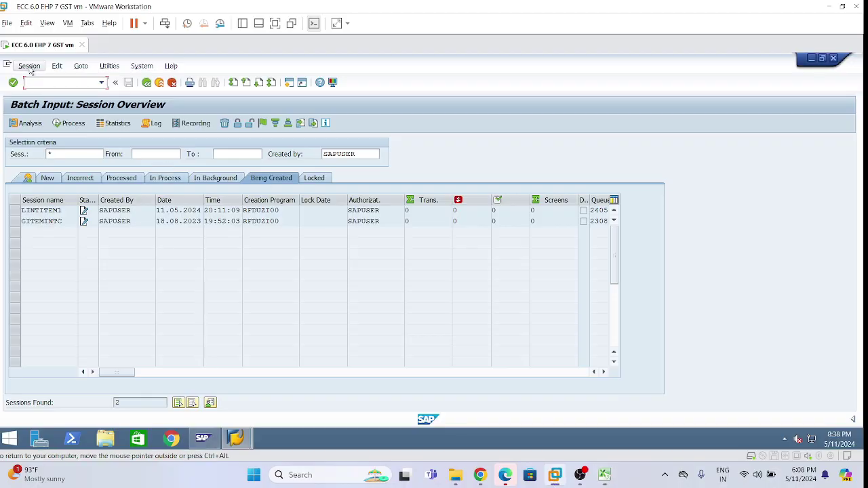
{"action": "left_click", "coordinate": [29, 66]}
{"action": "left_click", "coordinate": [38, 149]}
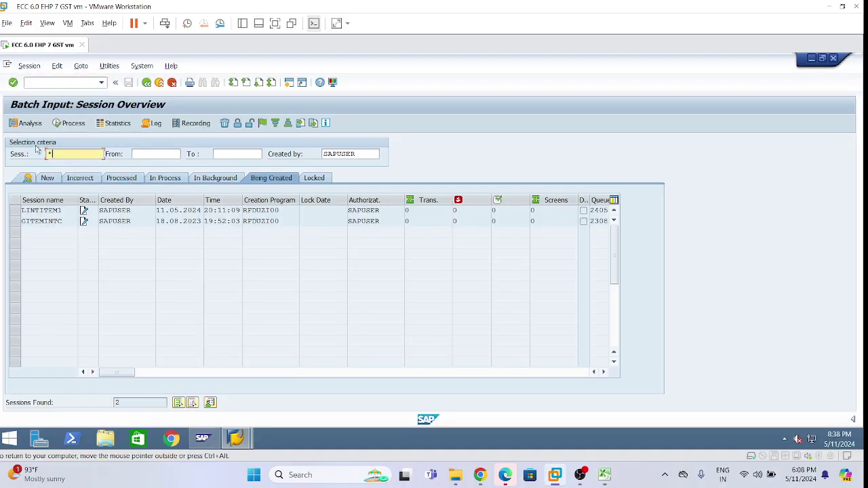
{"action": "left_click", "coordinate": [147, 84]}
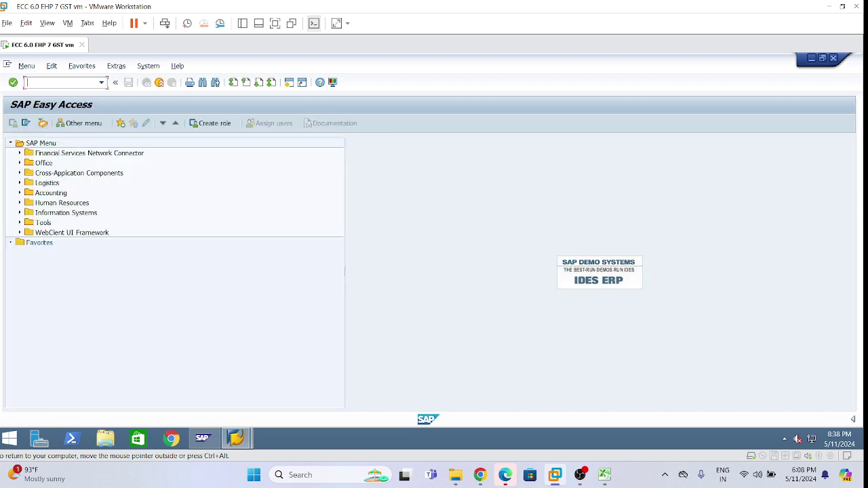
{"action": "type", "text": "spro"}
{"action": "key", "text": "Return"}
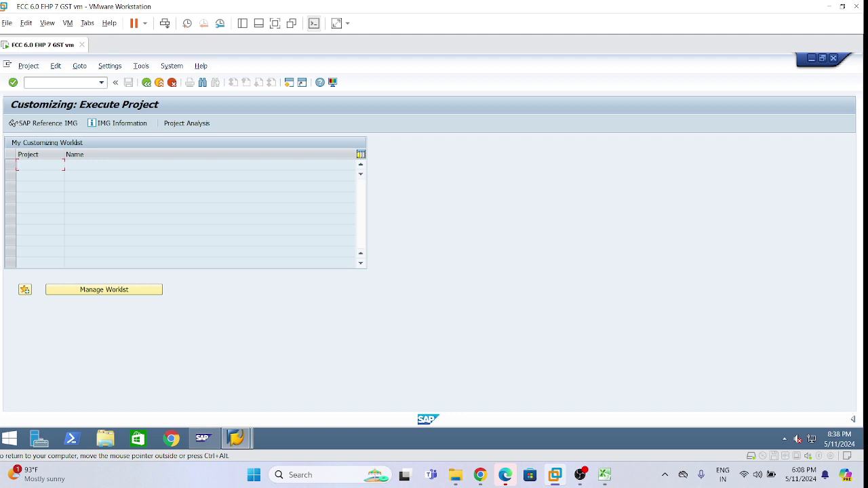
Step: In the SAP Reference IMG, expand Financial Accounting (New), Accounts Receivable and Accounts Payable, Business Transactions, Dunning, down to Basic Settings for Dunning
{"action": "left_click", "coordinate": [59, 124]}
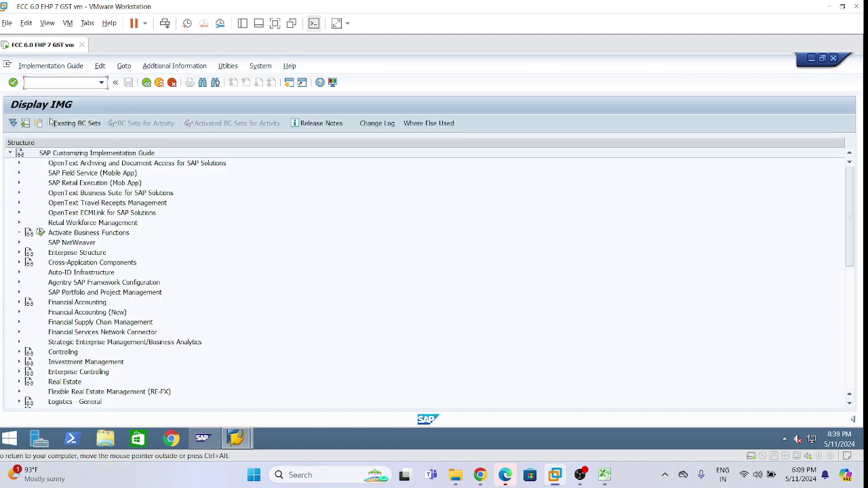
{"action": "left_click", "coordinate": [19, 313]}
{"action": "scroll", "coordinate": [25, 299], "scroll_direction": "down", "scroll_amount": 2}
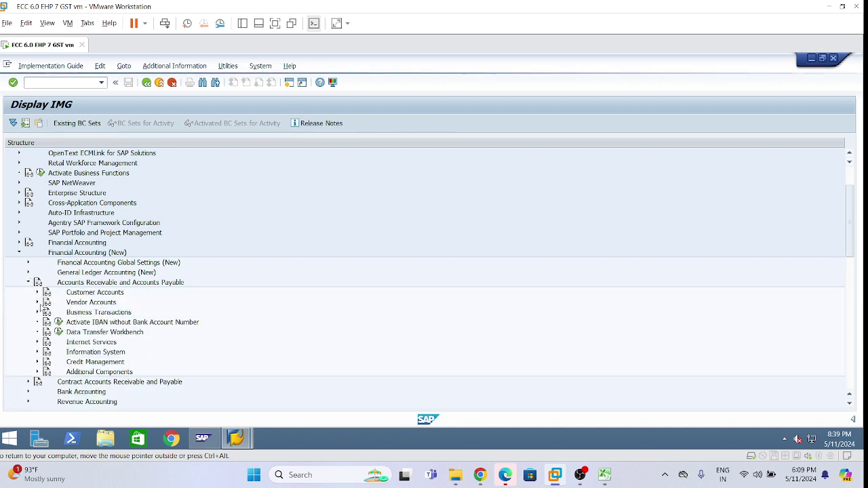
{"action": "left_click", "coordinate": [38, 313]}
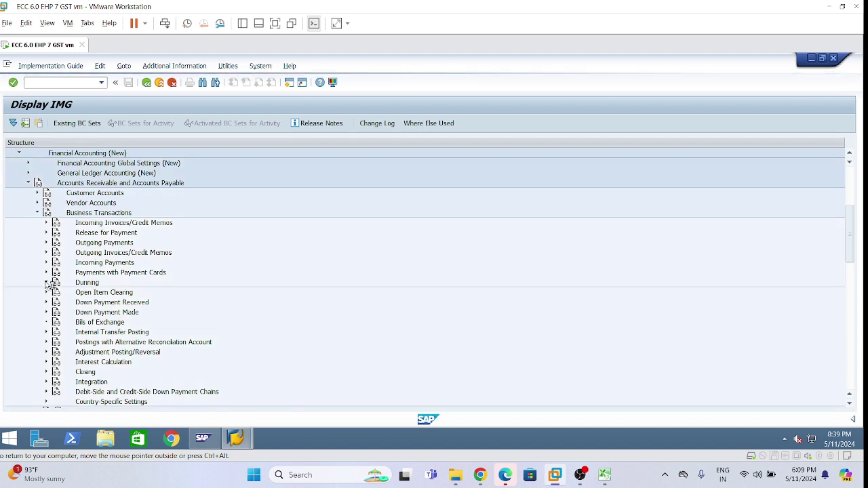
{"action": "left_click", "coordinate": [46, 283]}
{"action": "left_click", "coordinate": [55, 293]}
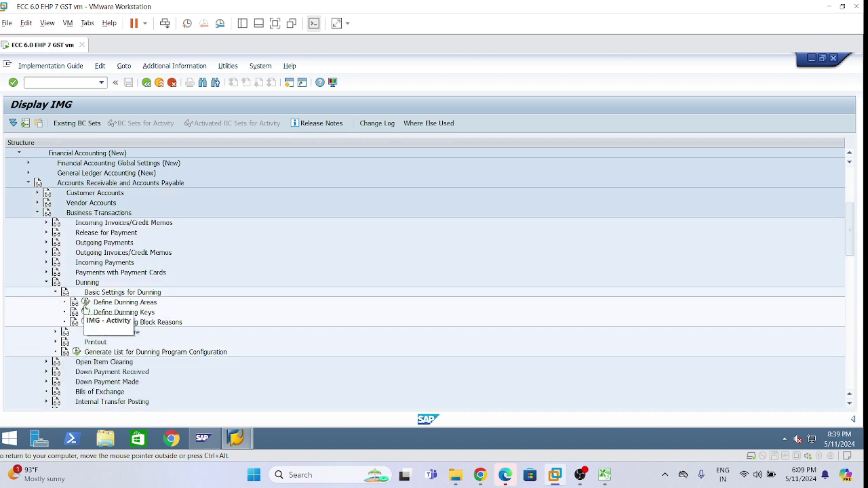
Step: Display the IMG activity keys as additional information, widen their column and check the key for Define Dunning Areas
{"action": "left_click", "coordinate": [192, 67]}
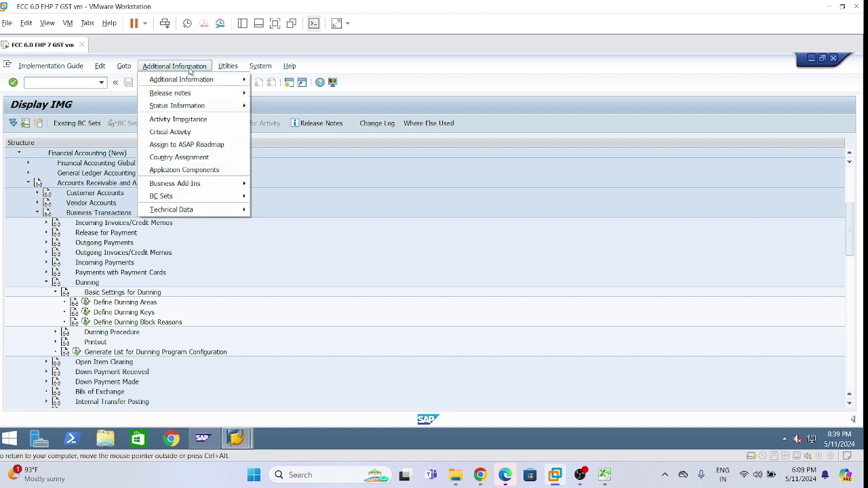
{"action": "mouse_move", "coordinate": [247, 84]}
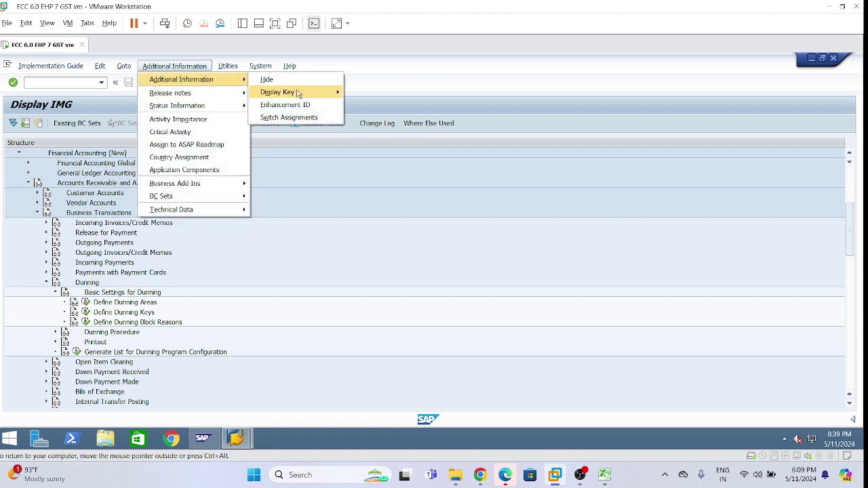
{"action": "mouse_move", "coordinate": [300, 94]}
{"action": "left_click", "coordinate": [378, 107]}
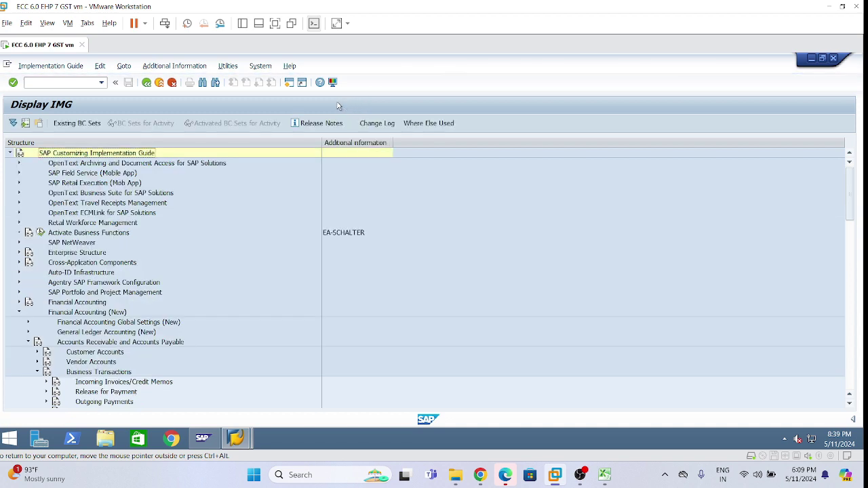
{"action": "scroll", "coordinate": [337, 304], "scroll_direction": "down", "scroll_amount": 2}
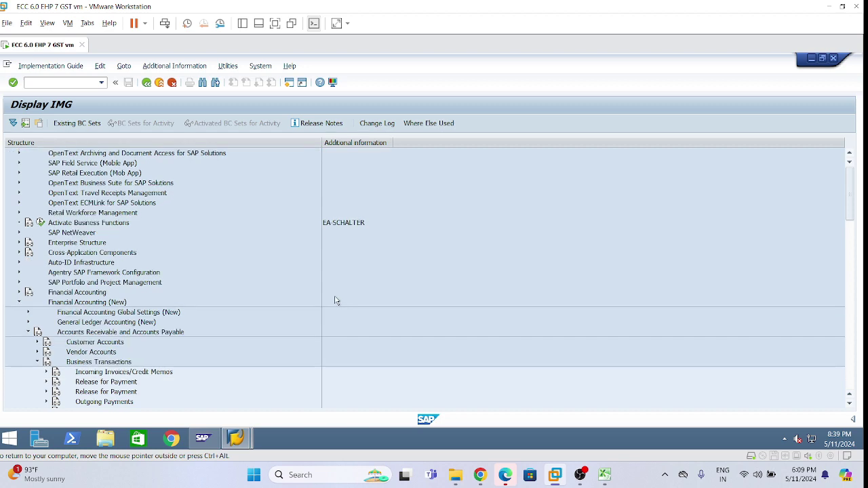
{"action": "scroll", "coordinate": [333, 305], "scroll_direction": "down", "scroll_amount": 2}
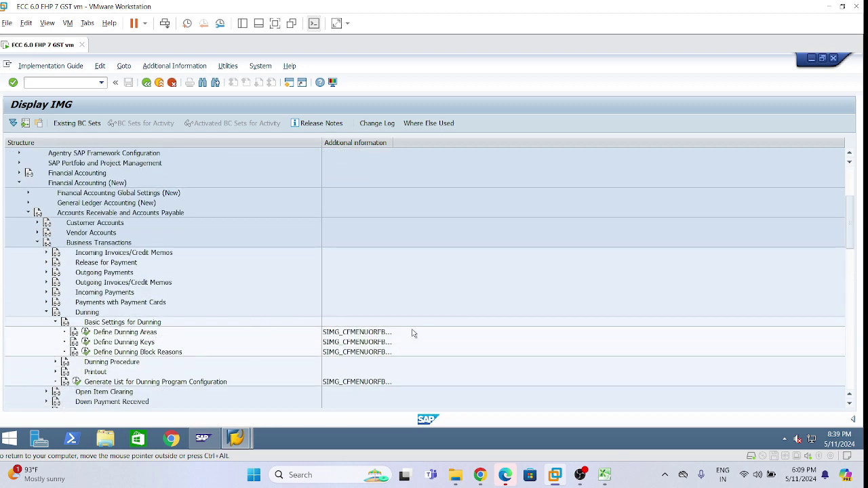
{"action": "left_click_drag", "start_coordinate": [390, 144], "coordinate": [456, 145]}
{"action": "left_click", "coordinate": [124, 335]}
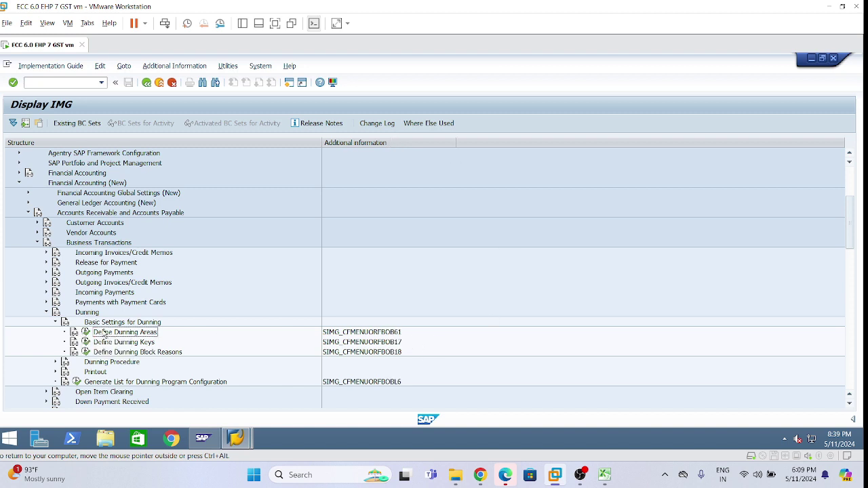
{"action": "left_click", "coordinate": [400, 336]}
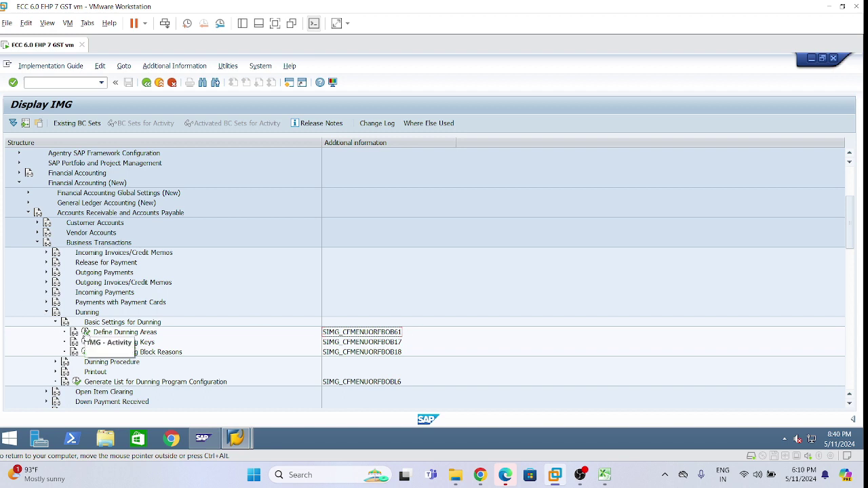
Step: In Define Dunning Areas, create two new entries for company code LI01 with areas L1 and L2
{"action": "left_click", "coordinate": [86, 332]}
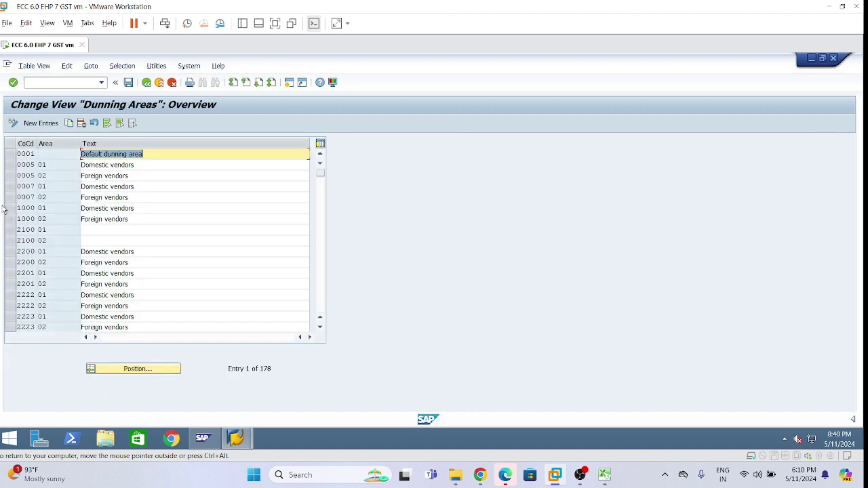
{"action": "left_click", "coordinate": [42, 125]}
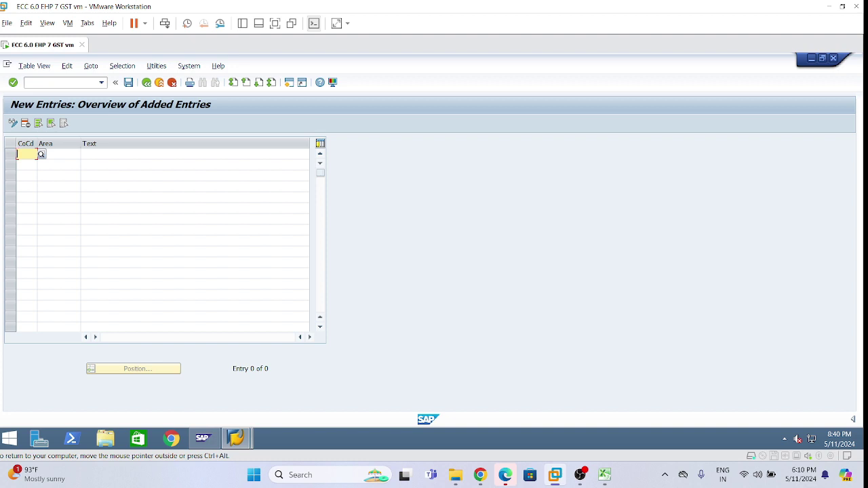
{"action": "type", "text": "Li01"}
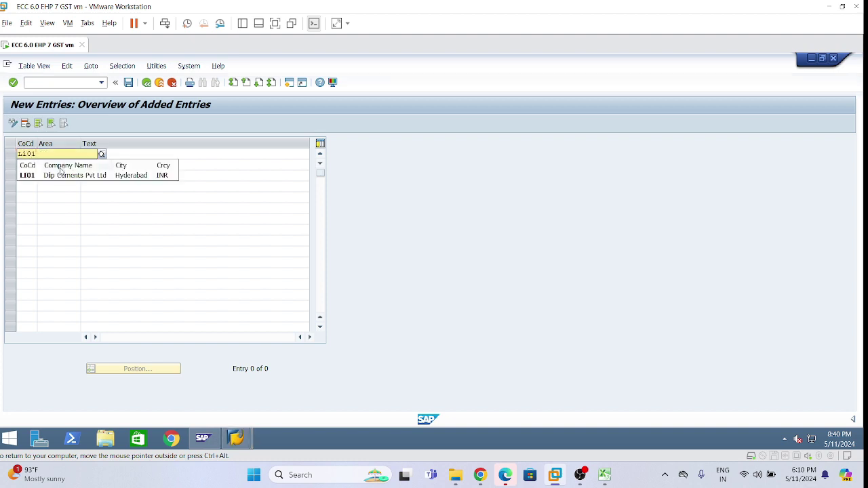
{"action": "left_click", "coordinate": [58, 177]}
{"action": "left_click", "coordinate": [26, 165]}
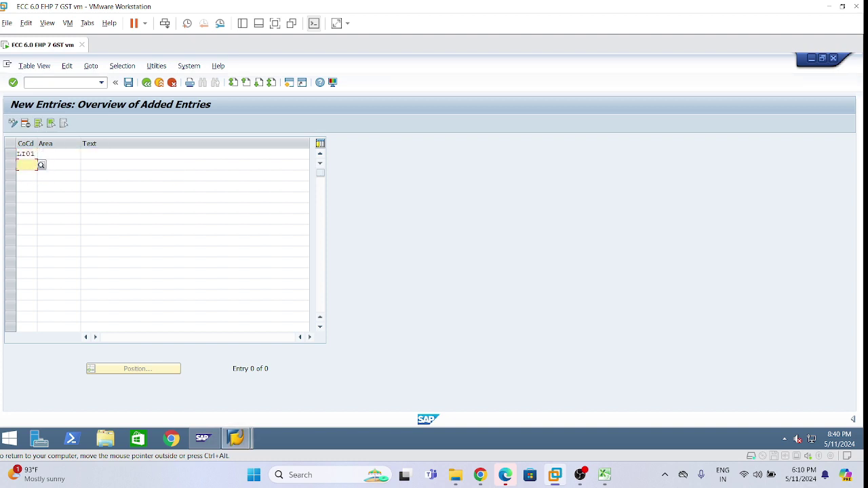
{"action": "type", "text": "li01"}
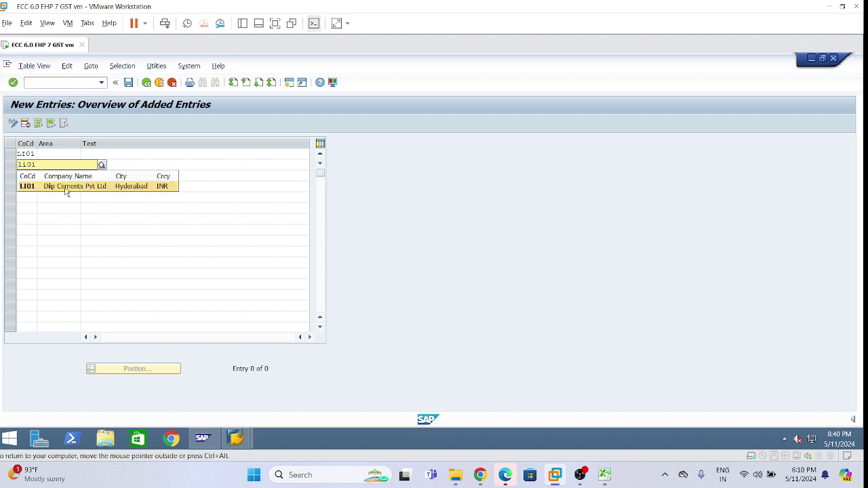
{"action": "left_click", "coordinate": [65, 189]}
{"action": "left_click", "coordinate": [38, 154]}
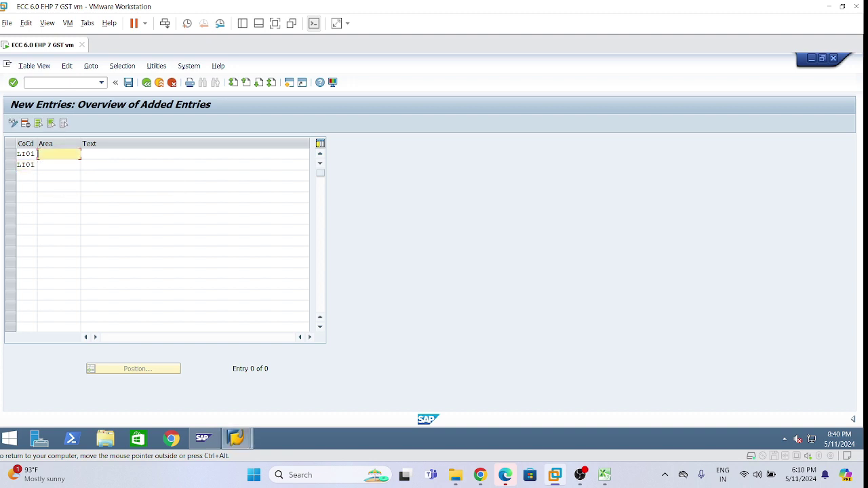
{"action": "type", "text": "l"}
{"action": "key", "text": "Down"}
{"action": "type", "text": "L2"}
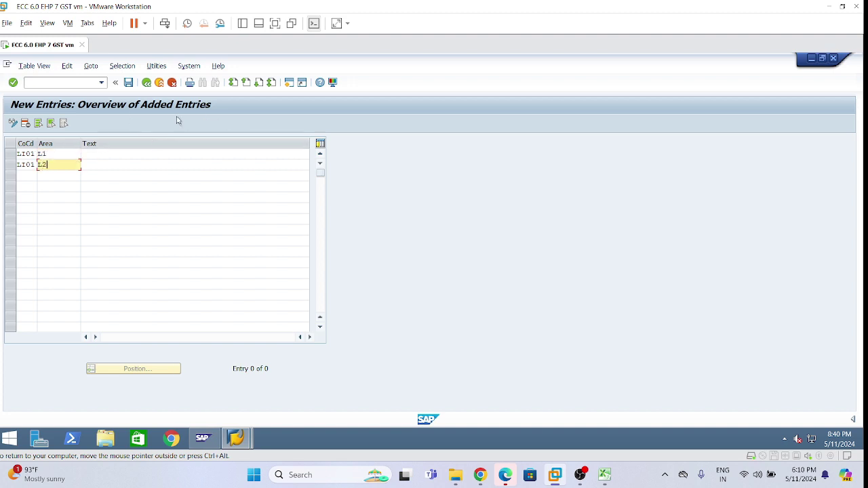
Step: Describe area L1 as "Dilip Domestic Customer" and area L2 as "Dilip Export Customer", and accept the entries
{"action": "left_click", "coordinate": [82, 154]}
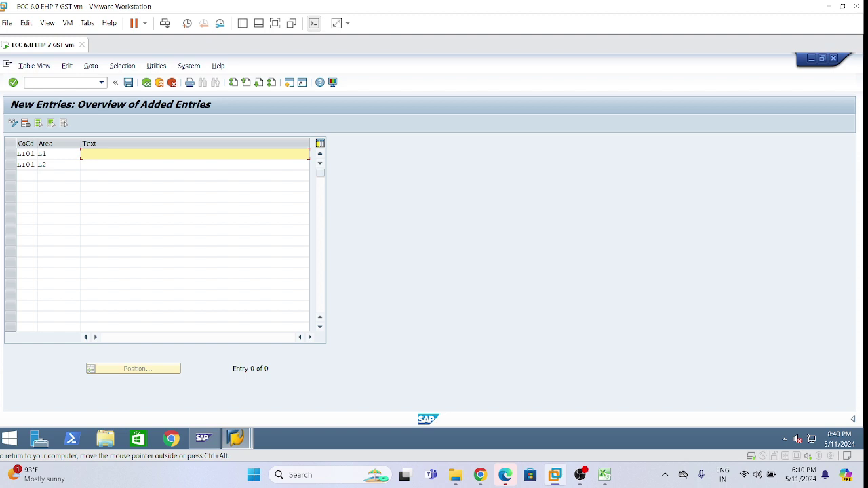
{"action": "type", "text": "Dilip Domestic"}
{"action": "type", "text": "Customer"}
{"action": "left_click", "coordinate": [81, 165]}
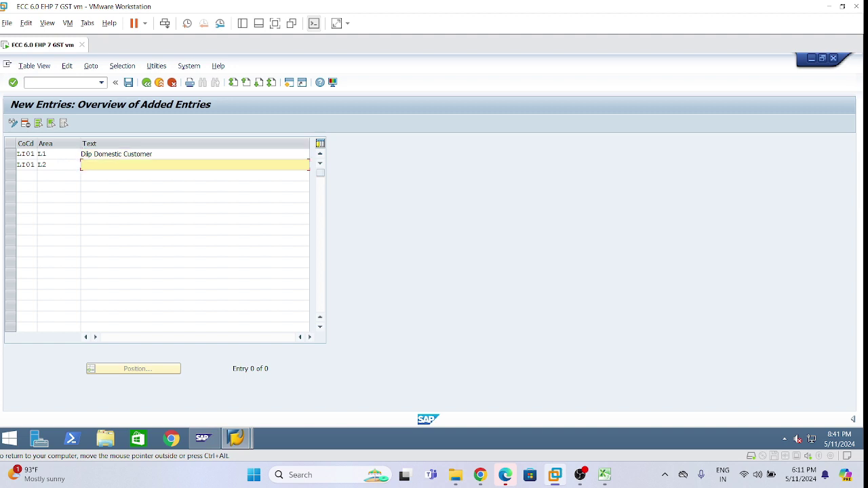
{"action": "type", "text": "Dilp Export Customer"}
{"action": "key", "text": "Return"}
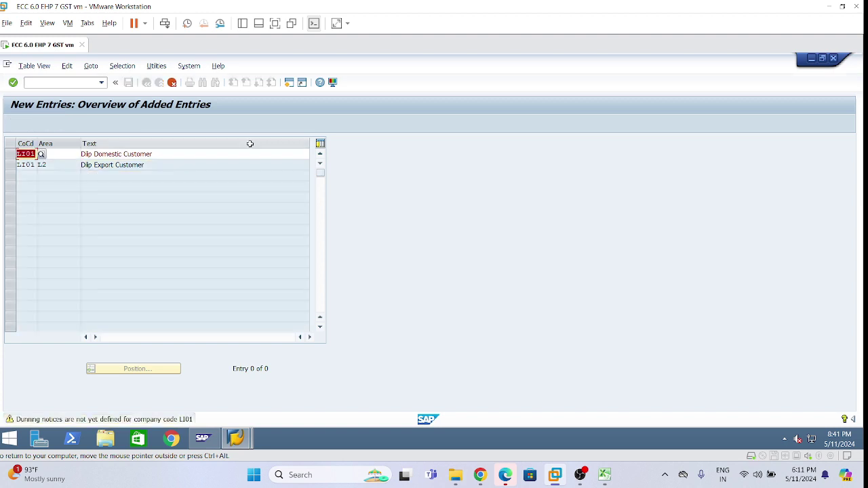
{"action": "key", "text": "Return"}
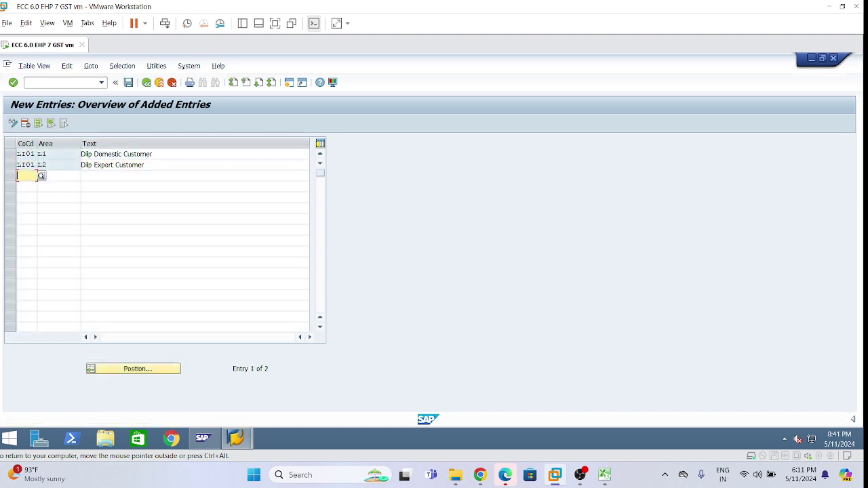
Step: Change the texts to "Dilip Domestic Customers" and "Dilip Export Customers" and save both areas under customizing request Y01K900078
{"action": "left_click", "coordinate": [153, 154]}
{"action": "left_click", "coordinate": [153, 165]}
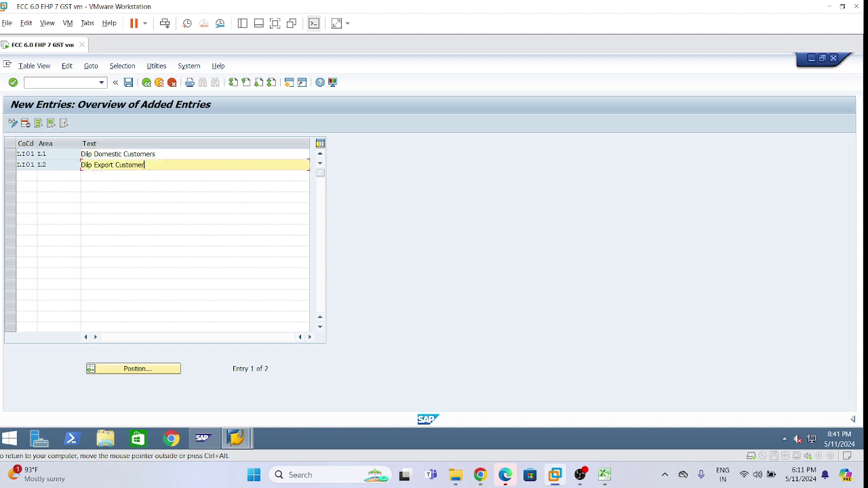
{"action": "type", "text": "s"}
{"action": "left_click", "coordinate": [129, 83]}
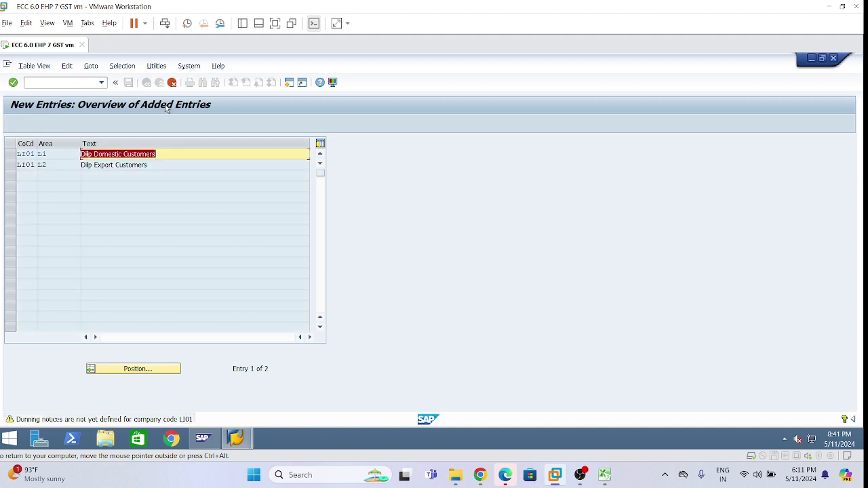
{"action": "key", "text": "Return"}
{"action": "key", "text": "Return"}
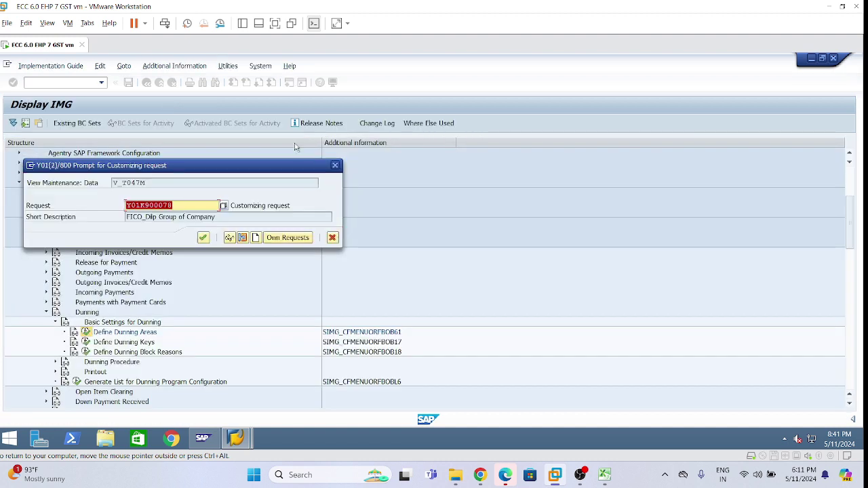
{"action": "left_click", "coordinate": [203, 237]}
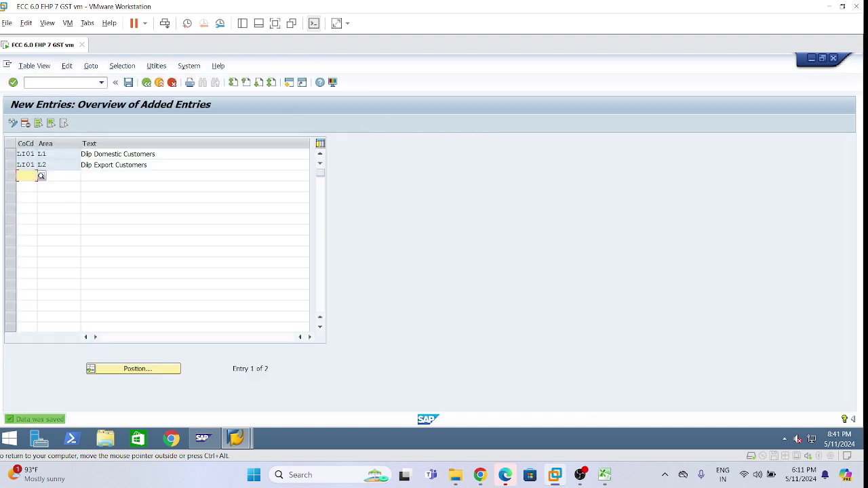
Step: Check the company code LI01 entries in the dunning areas overview, and return to the IMG structure
{"action": "left_click", "coordinate": [146, 83]}
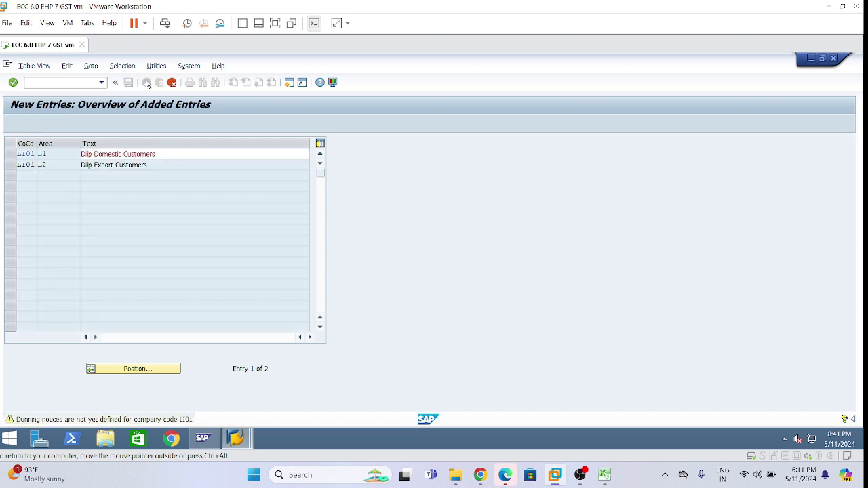
{"action": "left_click", "coordinate": [148, 83]}
{"action": "left_click", "coordinate": [148, 83]}
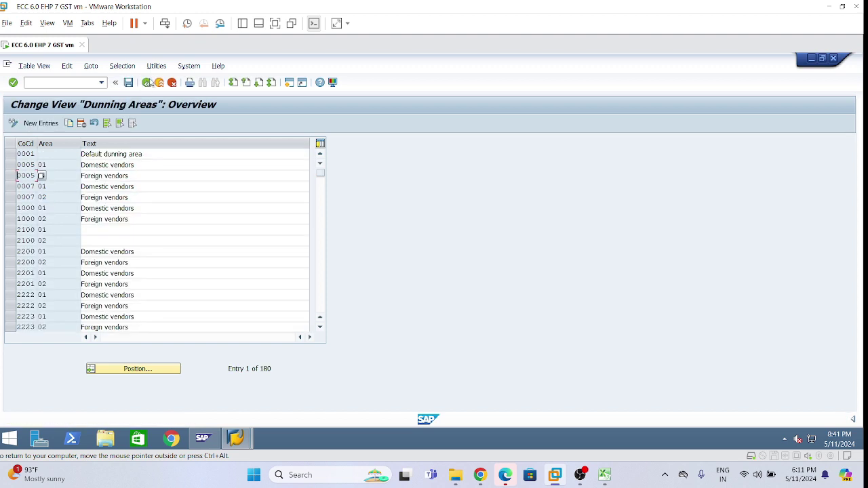
{"action": "left_click", "coordinate": [123, 367]}
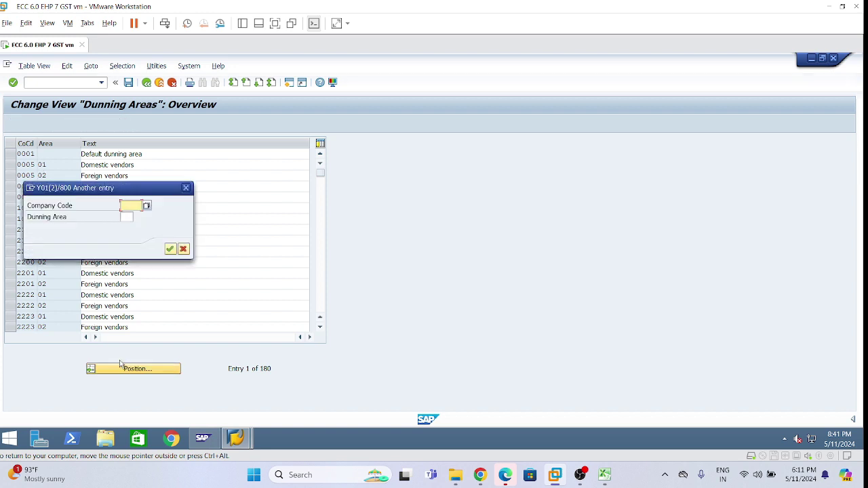
{"action": "type", "text": "LI01"}
{"action": "key", "text": "Return"}
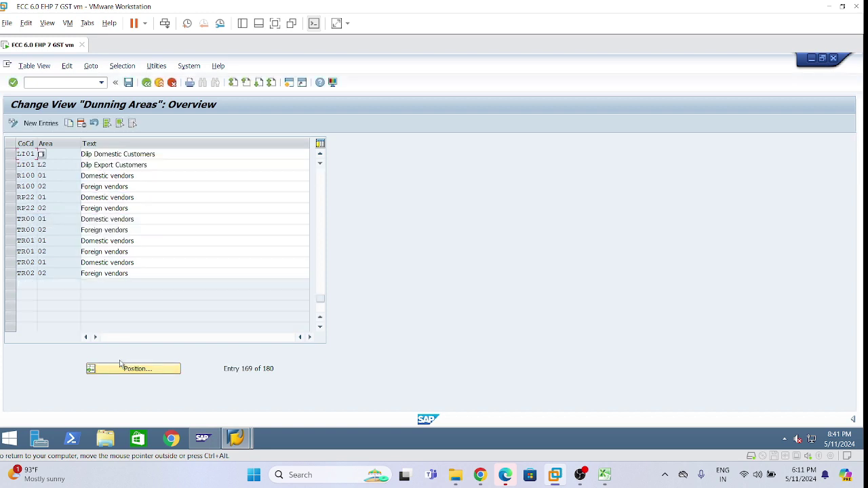
{"action": "left_click", "coordinate": [147, 84]}
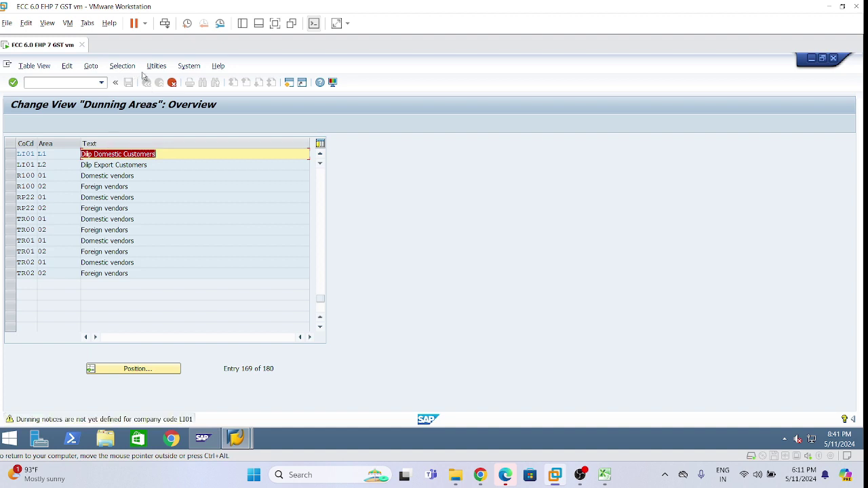
{"action": "key", "text": "Down"}
{"action": "key", "text": "Return"}
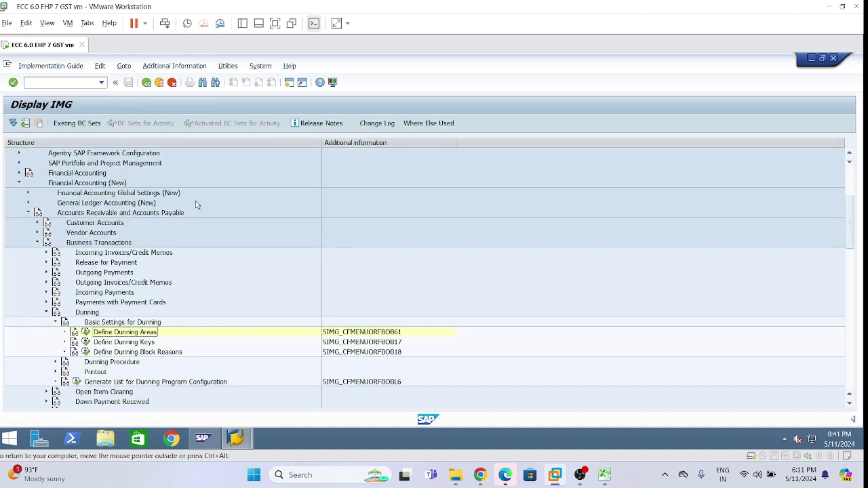
Step: Collapse Basic Settings for Dunning, open Define Dunning Procedures under Dunning Procedure and start a new procedure
{"action": "left_click", "coordinate": [57, 323]}
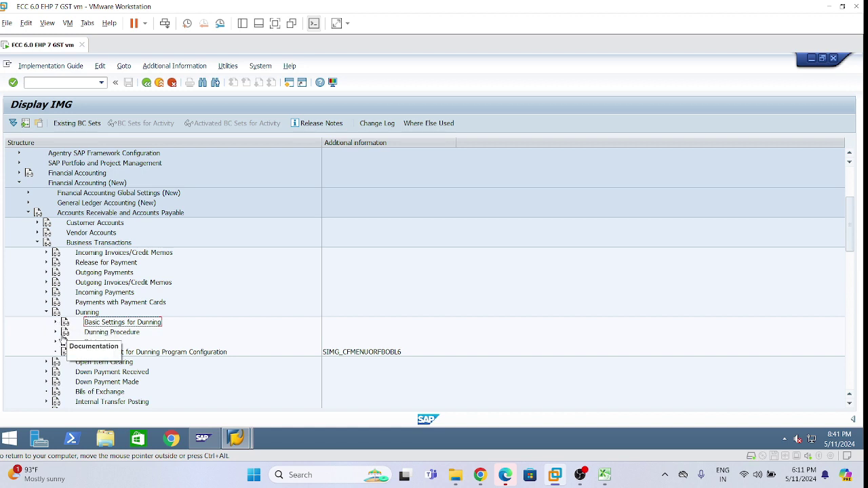
{"action": "left_click", "coordinate": [57, 332]}
{"action": "scroll", "coordinate": [237, 320], "scroll_direction": "down", "scroll_amount": 2}
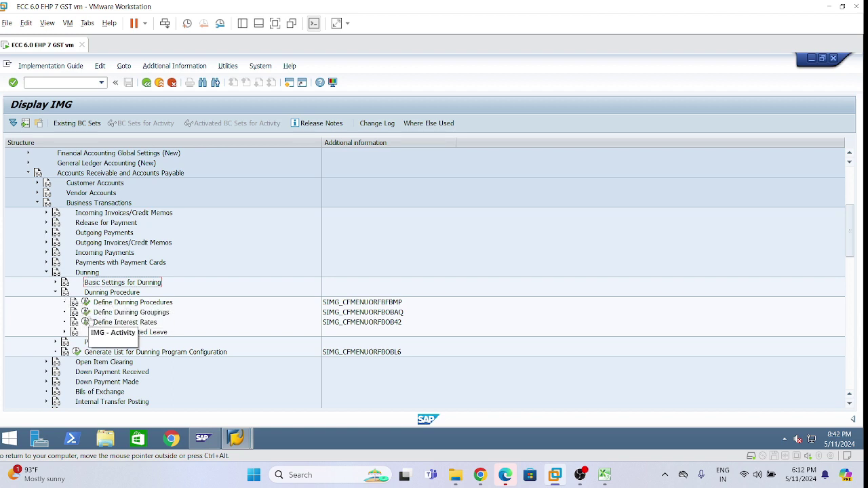
{"action": "left_click", "coordinate": [86, 304]}
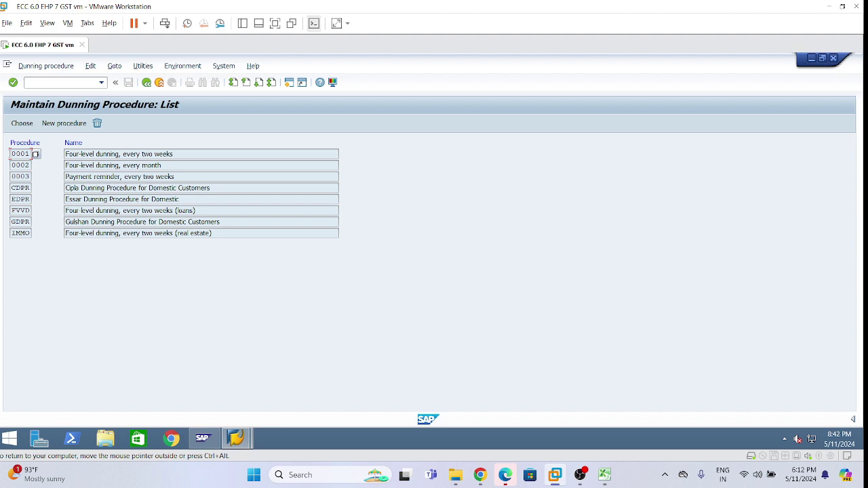
{"action": "left_click", "coordinate": [56, 126]}
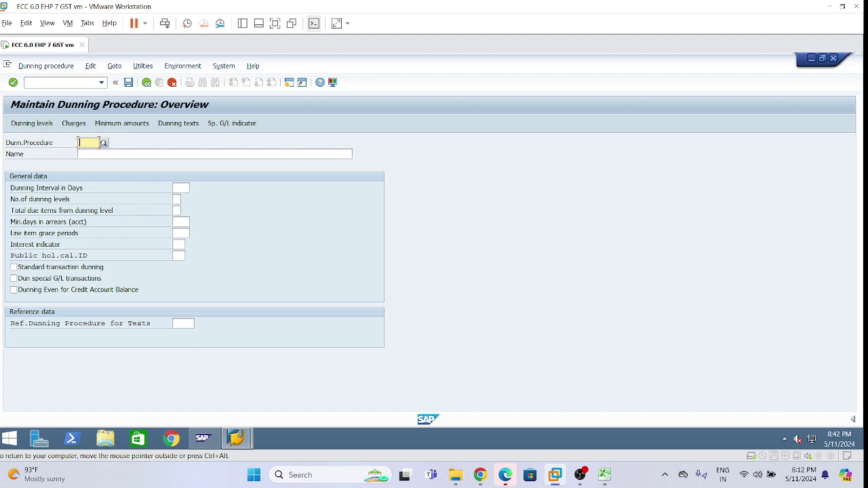
{"action": "type", "text": "100"}
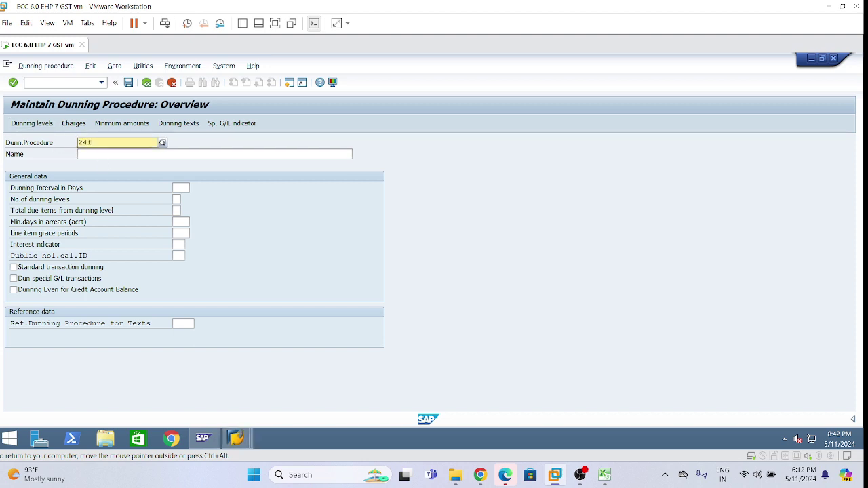
{"action": "key", "text": "BackSpace"}
{"action": "key", "text": "BackSpace"}
{"action": "key", "text": "BackSpace"}
{"action": "left_click", "coordinate": [126, 152]}
{"action": "left_click", "coordinate": [84, 143]}
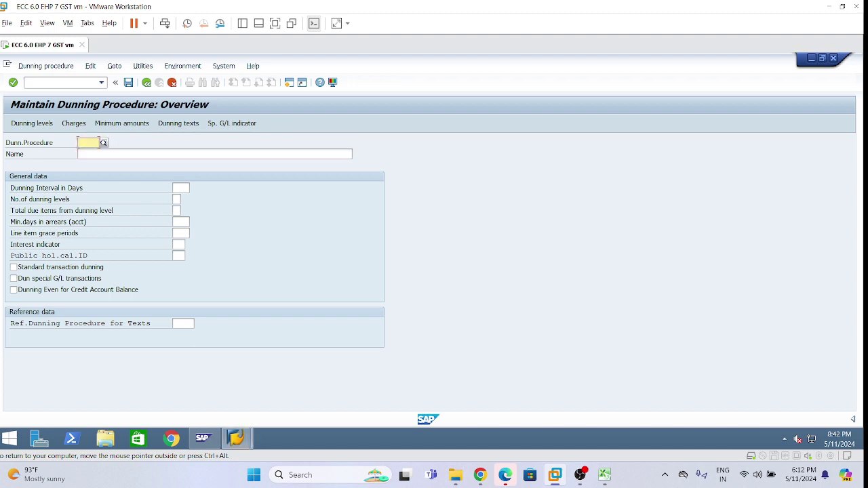
Step: Enter LDPR as the dunning procedure key and name it "Dilip Dunning Procedures for DOmestic Customers"
{"action": "type", "text": "1"}
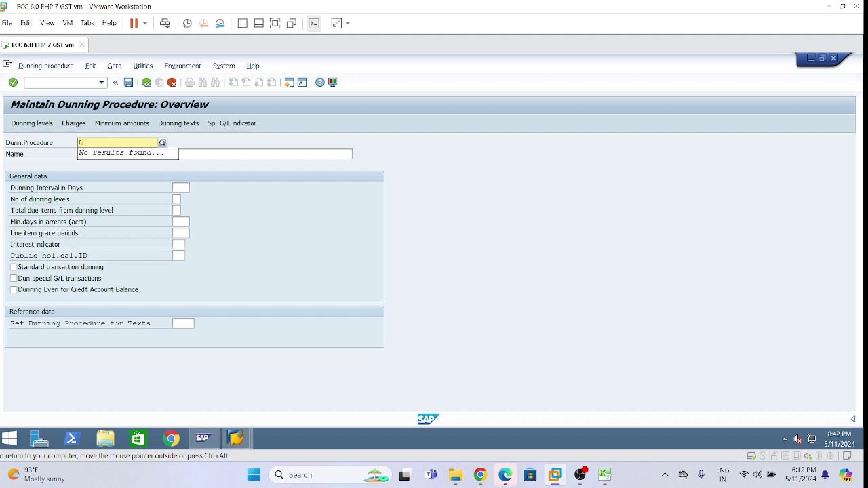
{"action": "type", "text": "DPR"}
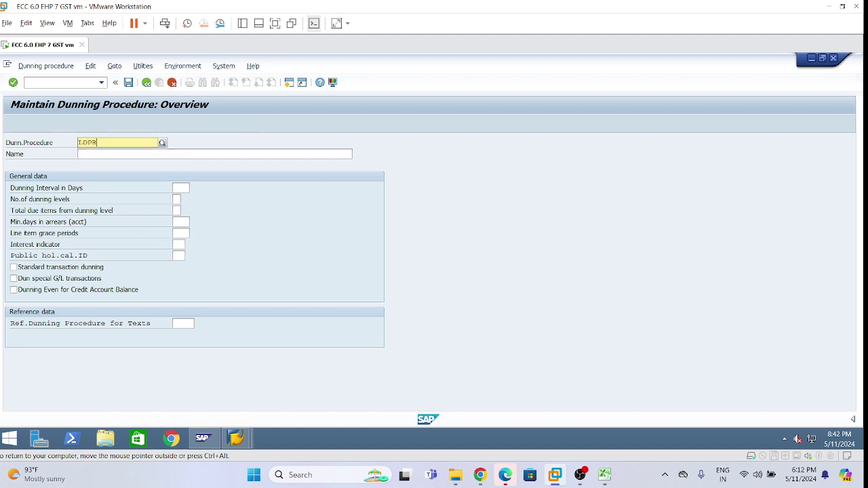
{"action": "key", "text": "Return"}
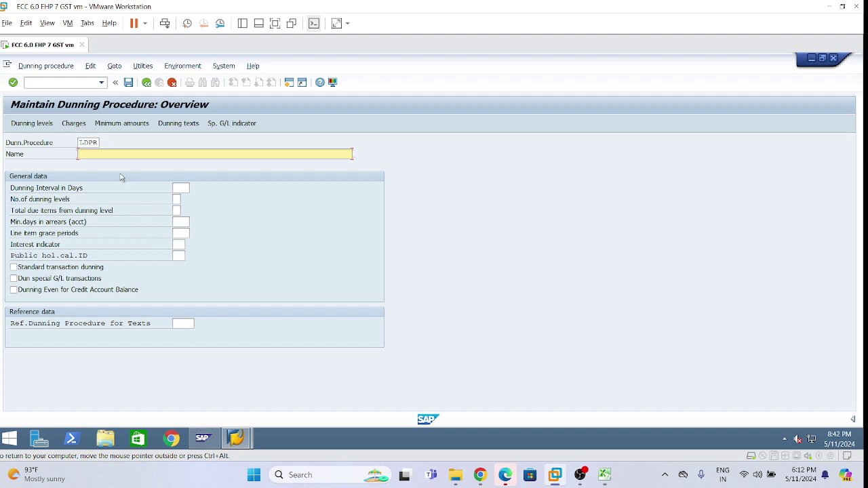
{"action": "type", "text": "Dlp Dunning Procedures for DOmestic "}
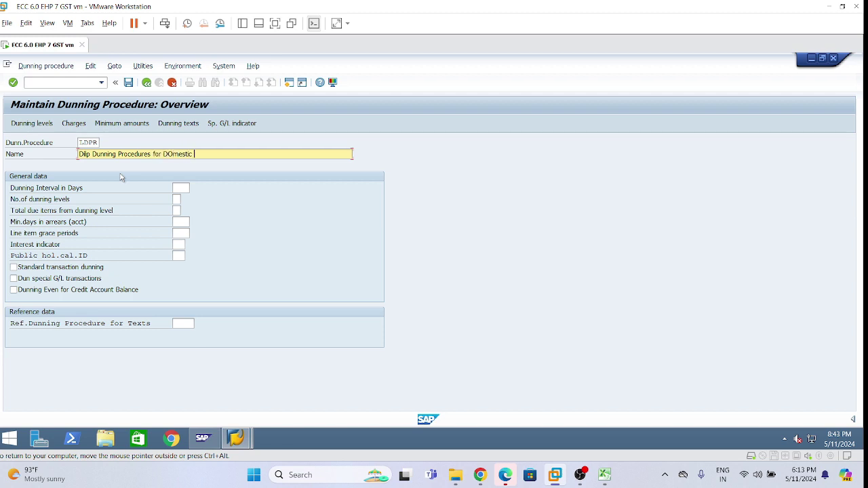
{"action": "type", "text": "Customers"}
Step: Consult the dunning notes in the Excel worksheet and set a 10-day dunning interval, 4 dunning levels and a line item grace period of 3
{"action": "left_click", "coordinate": [605, 474]}
{"action": "left_click", "coordinate": [822, 8]}
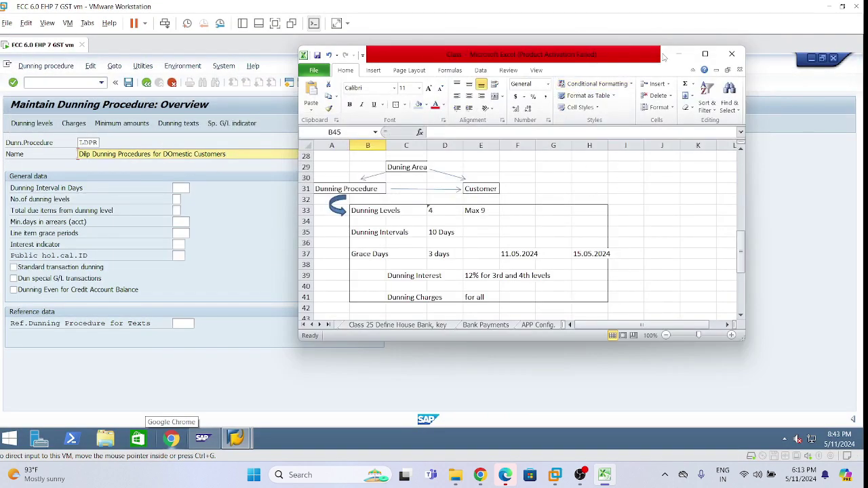
{"action": "left_click", "coordinate": [674, 55]}
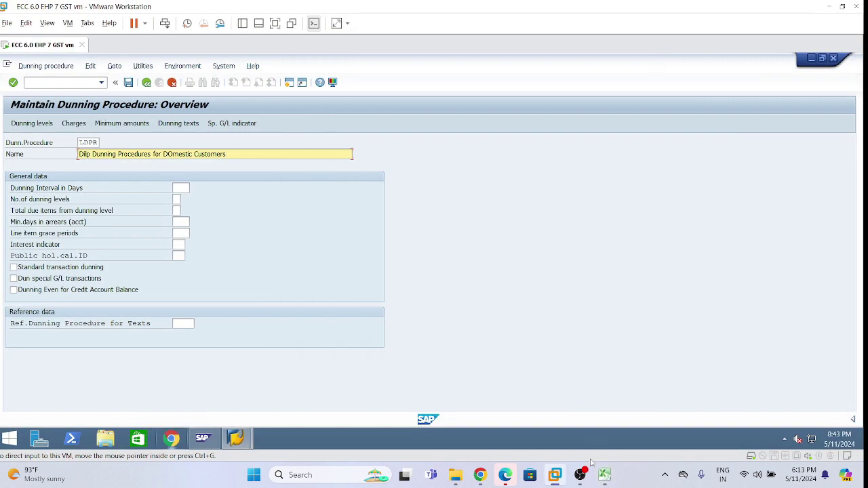
{"action": "left_click", "coordinate": [604, 475]}
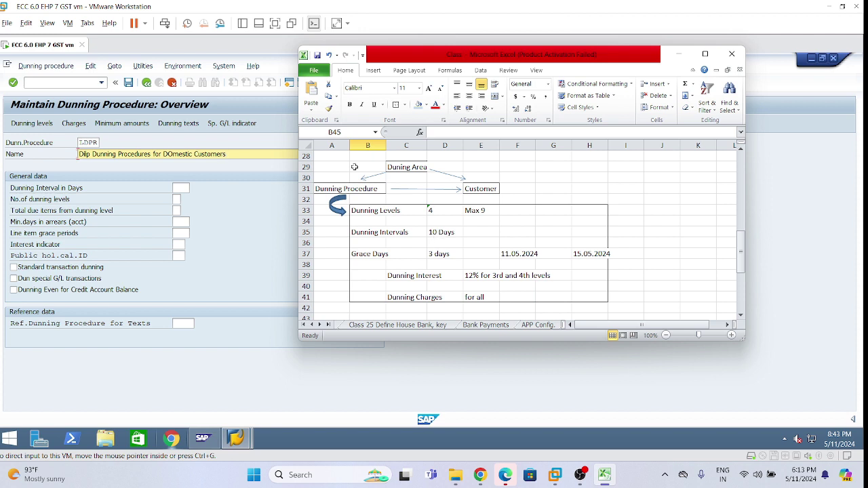
{"action": "left_click", "coordinate": [182, 190]}
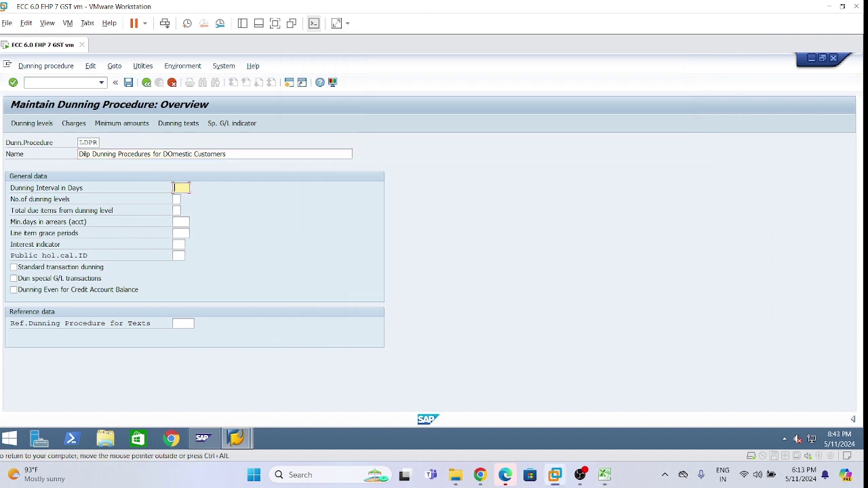
{"action": "type", "text": "10"}
{"action": "key", "text": "Tab"}
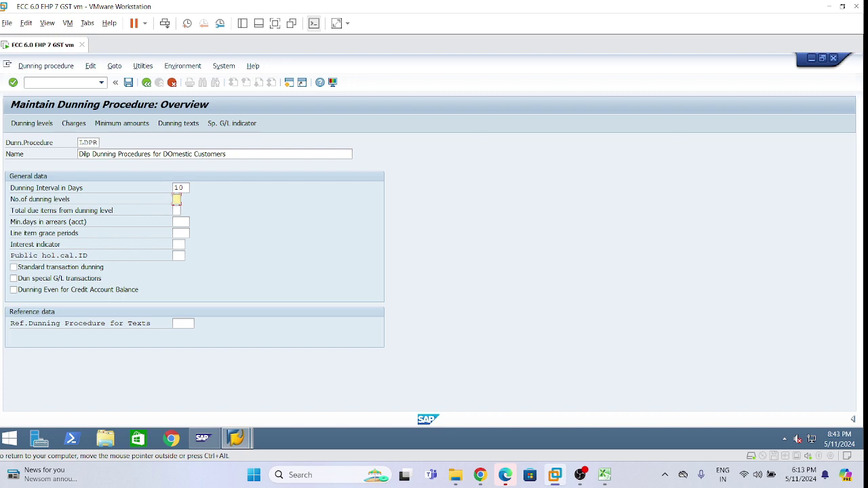
{"action": "type", "text": "0"}
{"action": "key", "text": "BackSpace"}
{"action": "type", "text": "4"}
{"action": "left_click", "coordinate": [175, 232]}
{"action": "type", "text": "3"}
Step: Set the interest indicator to X2 and the public holiday calendar to IN, and enable standard transaction dunning
{"action": "left_click", "coordinate": [179, 244]}
{"action": "type", "text": "12"}
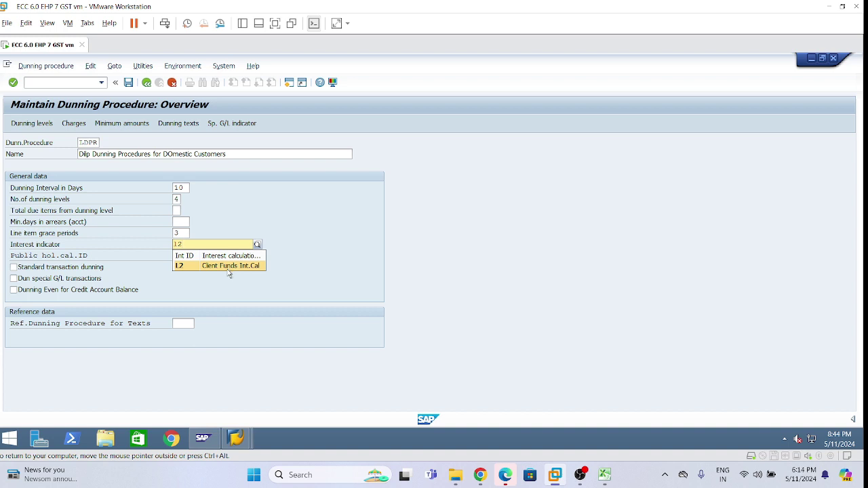
{"action": "key", "text": "BackSpace"}
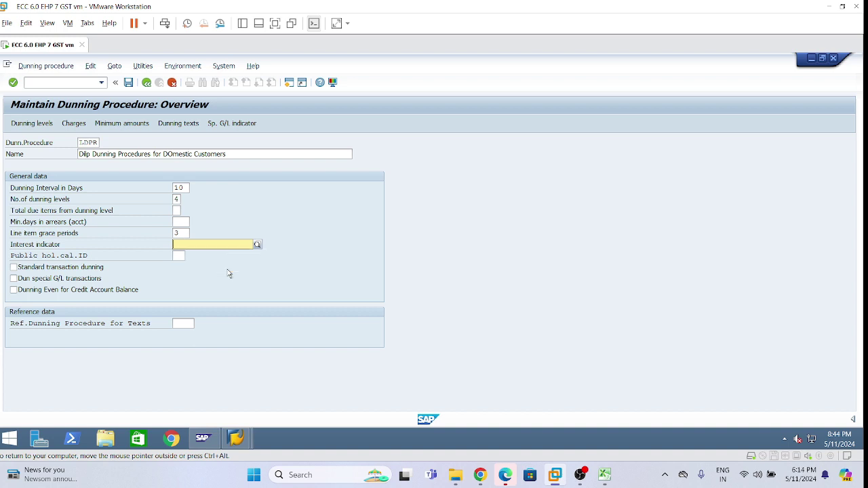
{"action": "type", "text": "x2"}
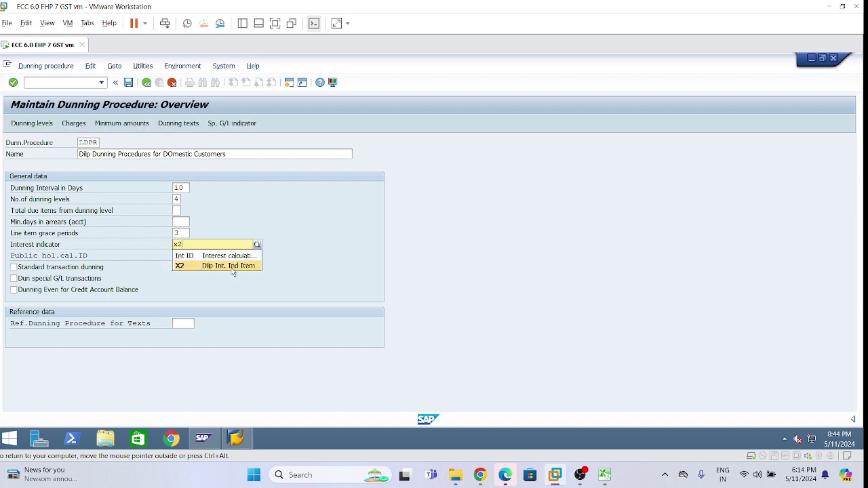
{"action": "left_click", "coordinate": [241, 266]}
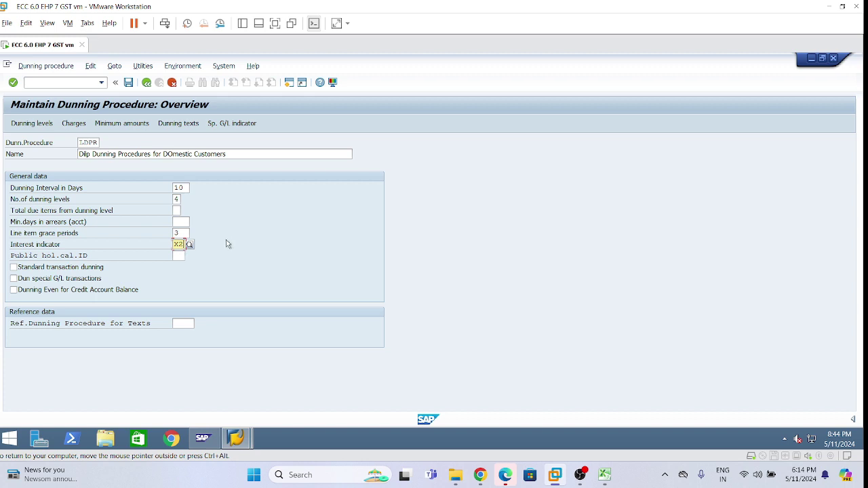
{"action": "left_click", "coordinate": [178, 256]}
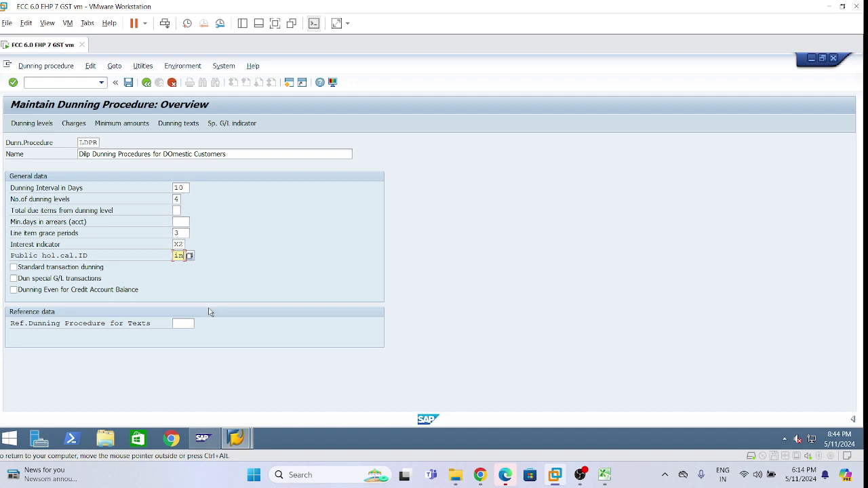
{"action": "left_click", "coordinate": [14, 267]}
Step: Copy the procedure key LDPR into the reference dunning procedure for texts
{"action": "left_click", "coordinate": [182, 323]}
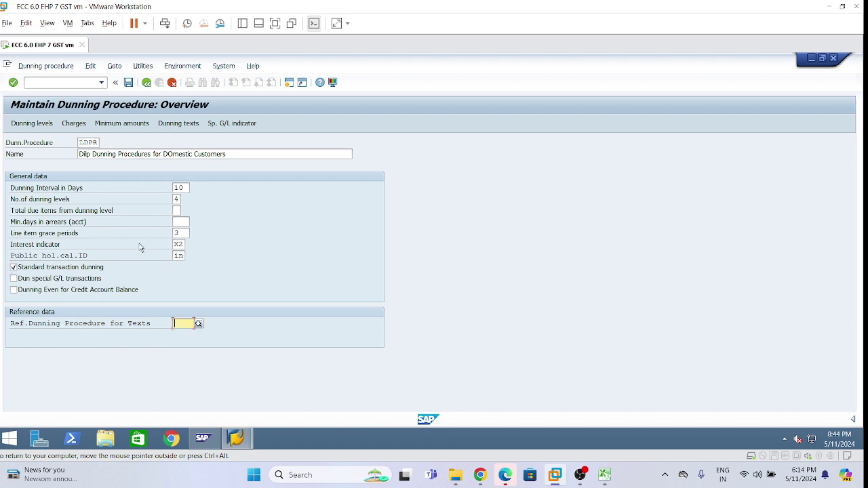
{"action": "left_click_drag", "start_coordinate": [97, 142], "coordinate": [13, 143]}
{"action": "key", "text": "ctrl+c"}
{"action": "left_click", "coordinate": [88, 143]}
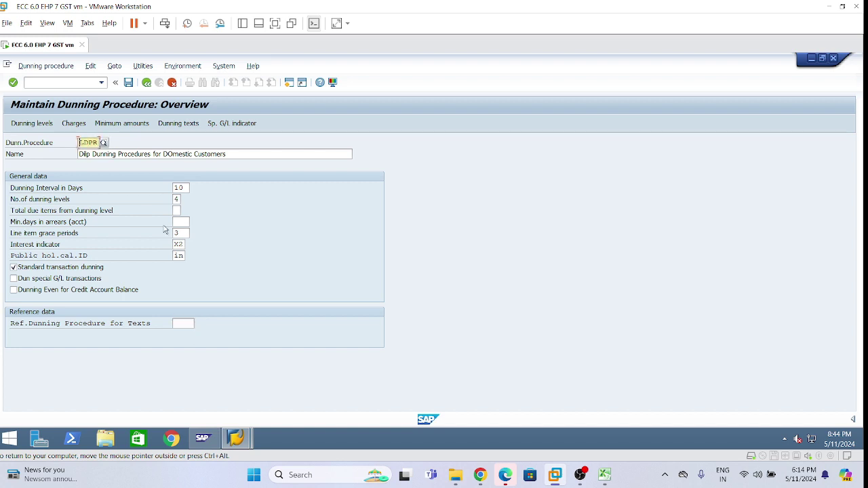
{"action": "left_click", "coordinate": [174, 324]}
{"action": "key", "text": "ctrl+v"}
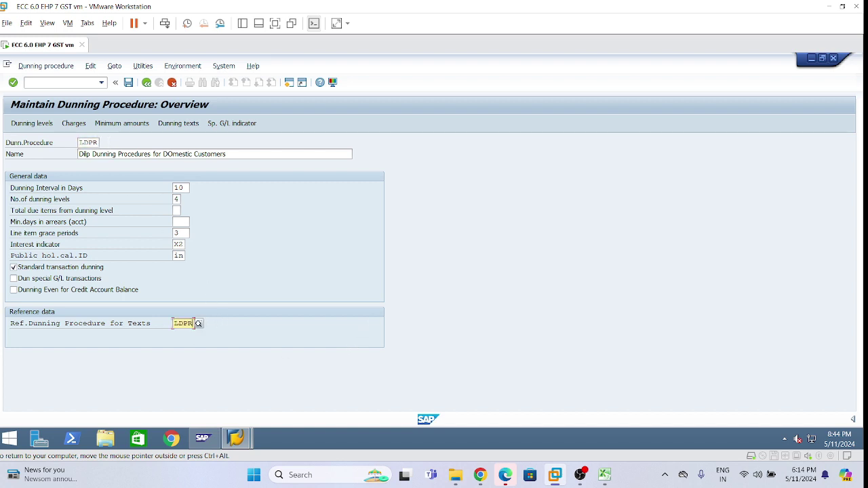
Step: Try to save dunning procedure LDPR from its overview
{"action": "left_click", "coordinate": [128, 82]}
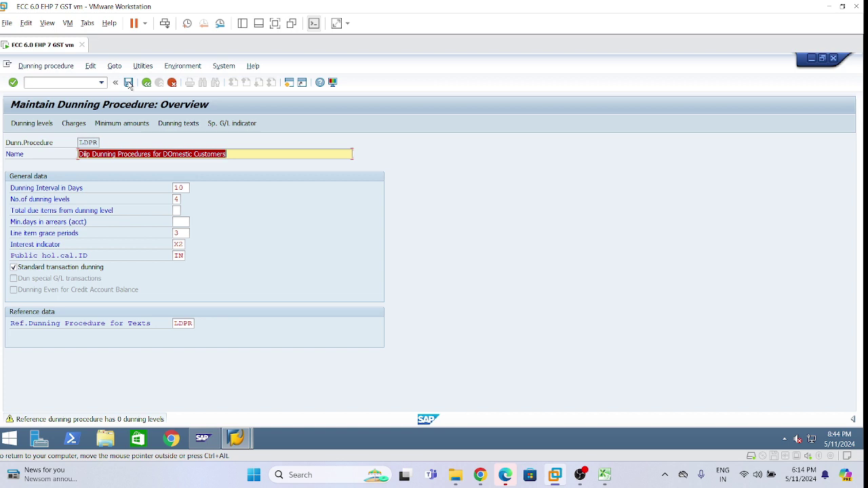
{"action": "left_click", "coordinate": [128, 83]}
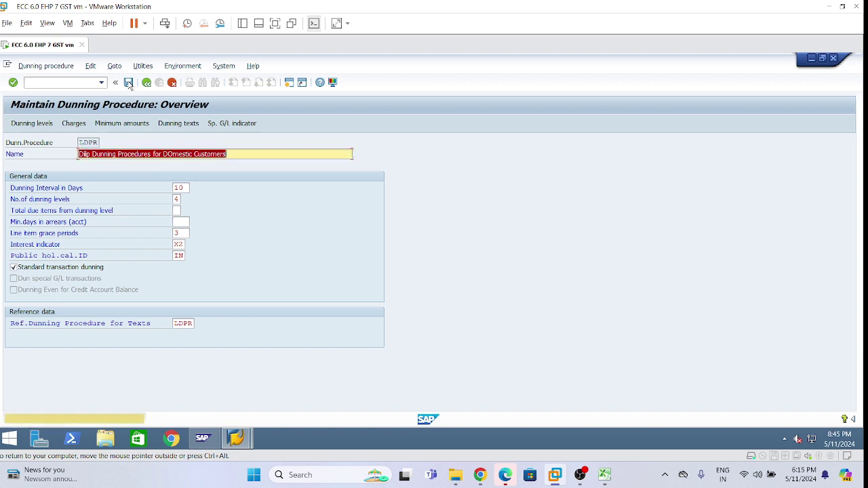
{"action": "left_click", "coordinate": [128, 82]}
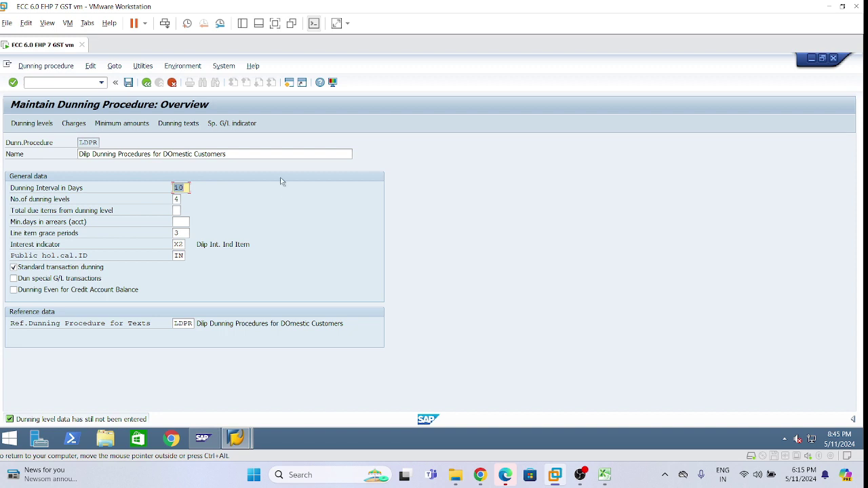
{"action": "left_click", "coordinate": [128, 83]}
{"action": "key", "text": "Tab"}
{"action": "key", "text": "Return"}
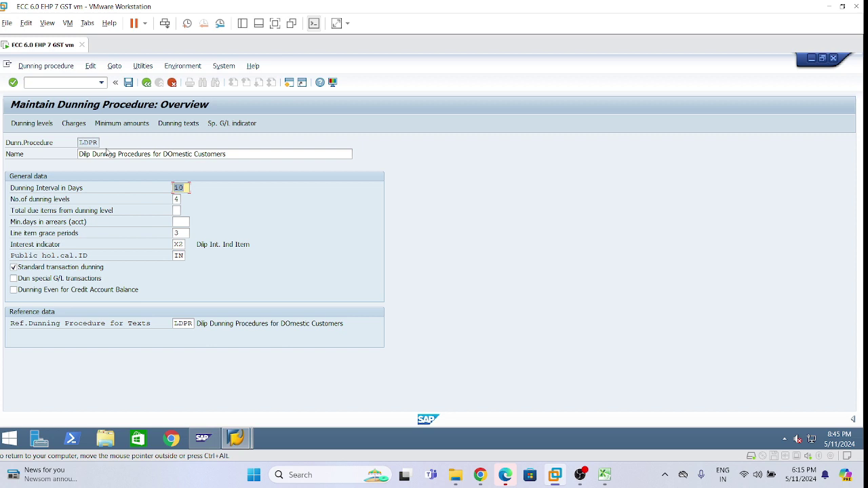
{"action": "left_click", "coordinate": [128, 83]}
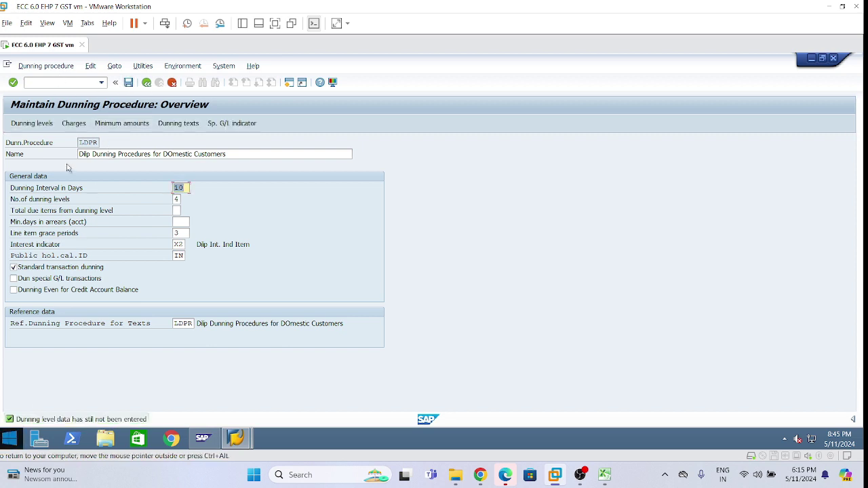
Step: Open the dunning levels of LDPR, review the days in arrears for each level, and return to the overview
{"action": "left_click", "coordinate": [29, 125]}
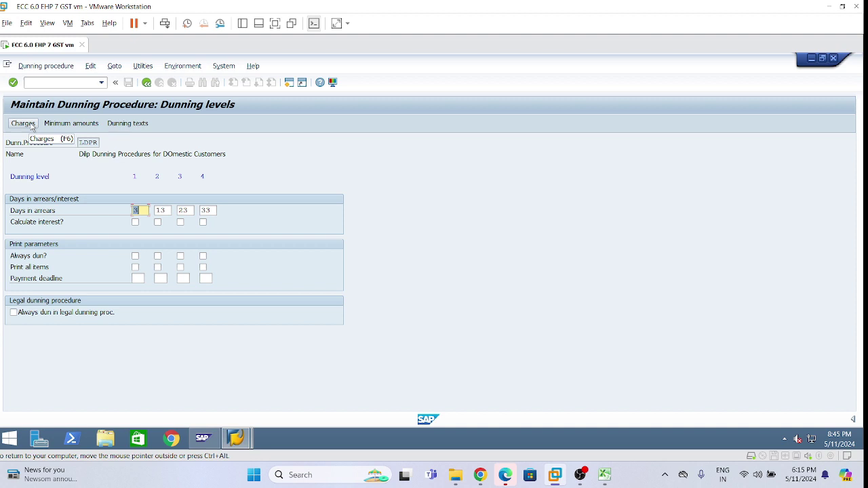
{"action": "left_click", "coordinate": [215, 211]}
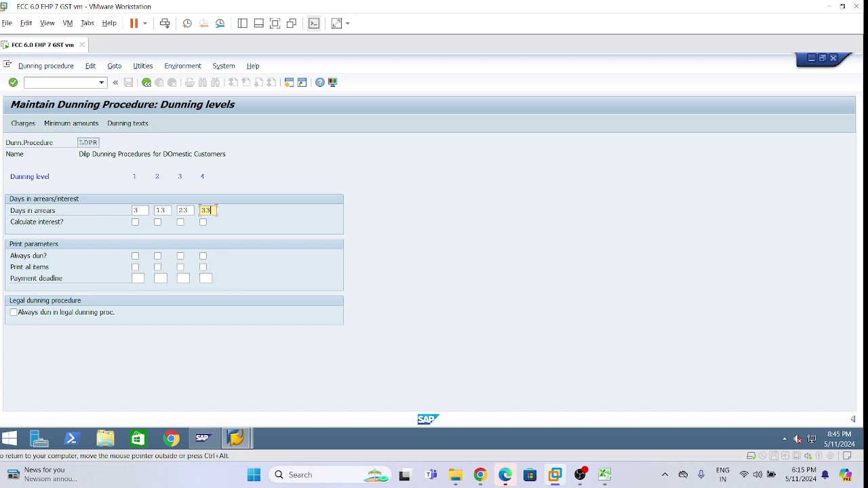
{"action": "left_click", "coordinate": [139, 211]}
{"action": "left_click", "coordinate": [164, 210]}
{"action": "left_click", "coordinate": [143, 211]}
{"action": "left_click", "coordinate": [145, 82]}
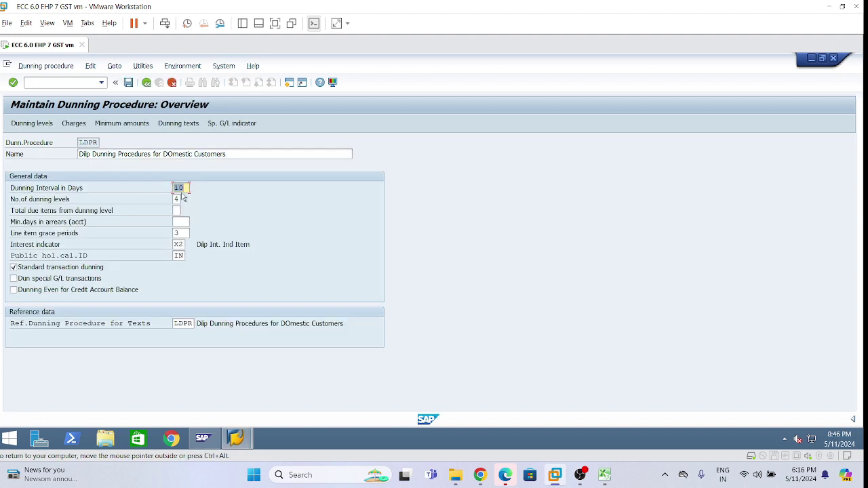
Step: Set the dunning interval to 20 days and the number of dunning levels to 5, and review the days in arrears per level
{"action": "left_click", "coordinate": [188, 188]}
{"action": "key", "text": "BackSpace"}
{"action": "type", "text": "2"}
{"action": "left_click", "coordinate": [178, 198]}
{"action": "left_click", "coordinate": [33, 124]}
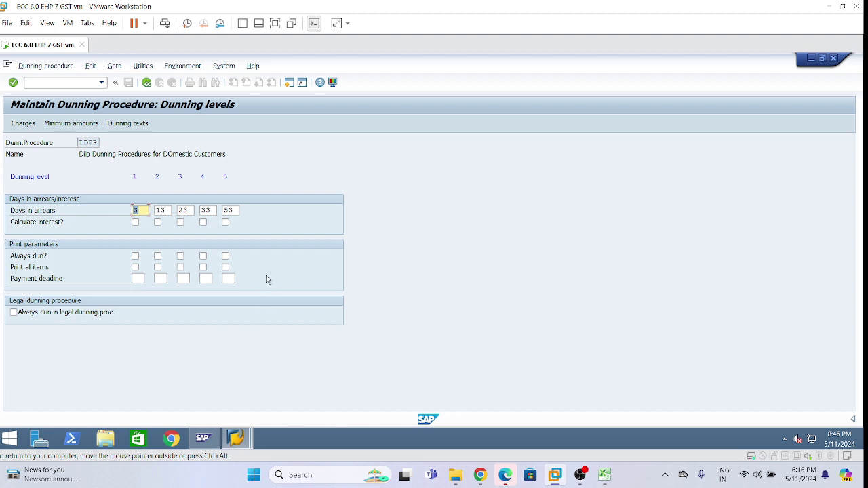
{"action": "left_click", "coordinate": [207, 212]}
{"action": "left_click", "coordinate": [230, 211]}
{"action": "left_click", "coordinate": [189, 211]}
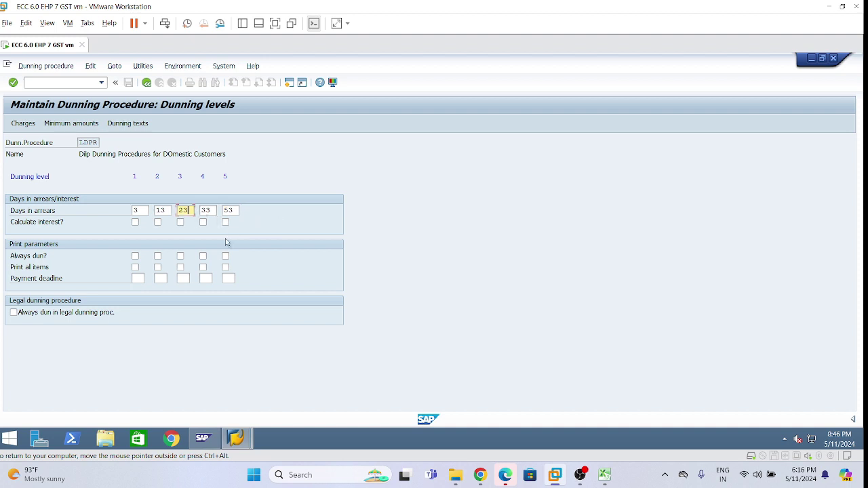
{"action": "left_click", "coordinate": [147, 82]}
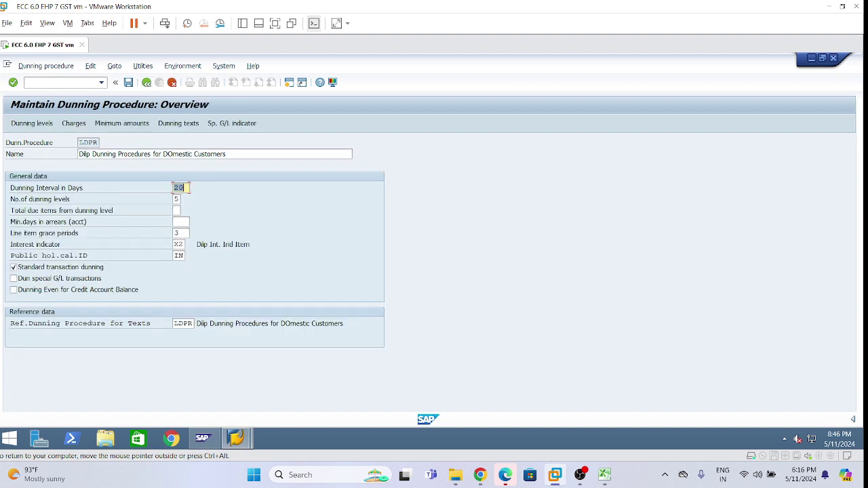
Step: Try a dunning interval of 12 days, check the days in arrears of level 5, and return to the overview
{"action": "left_click", "coordinate": [187, 188]}
{"action": "key", "text": "BackSpace"}
{"action": "key", "text": "BackSpace"}
{"action": "type", "text": "12"}
{"action": "left_click", "coordinate": [32, 122]}
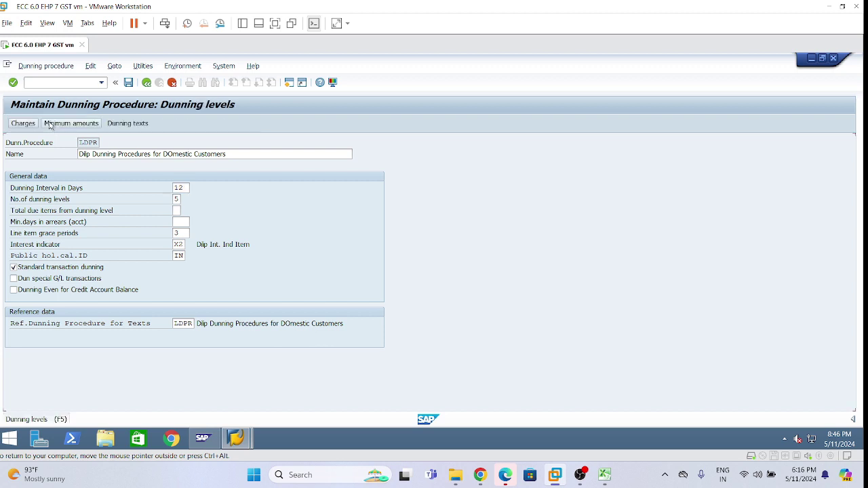
{"action": "left_click", "coordinate": [230, 213]}
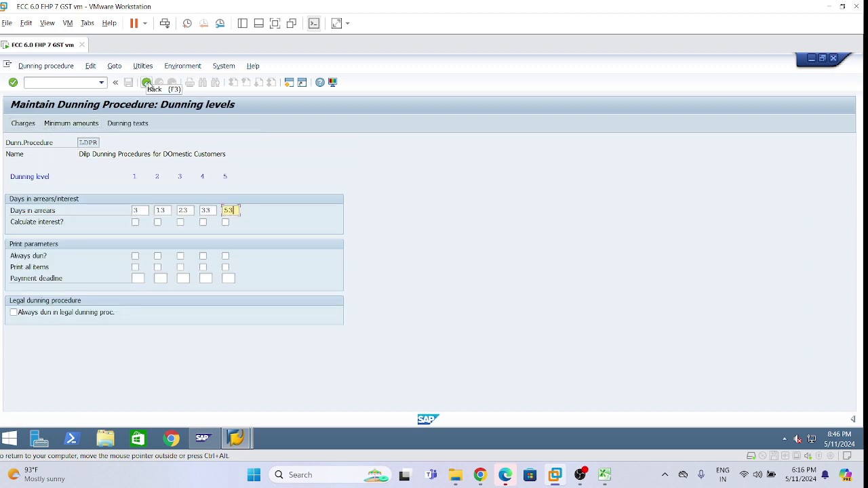
{"action": "left_click", "coordinate": [147, 82]}
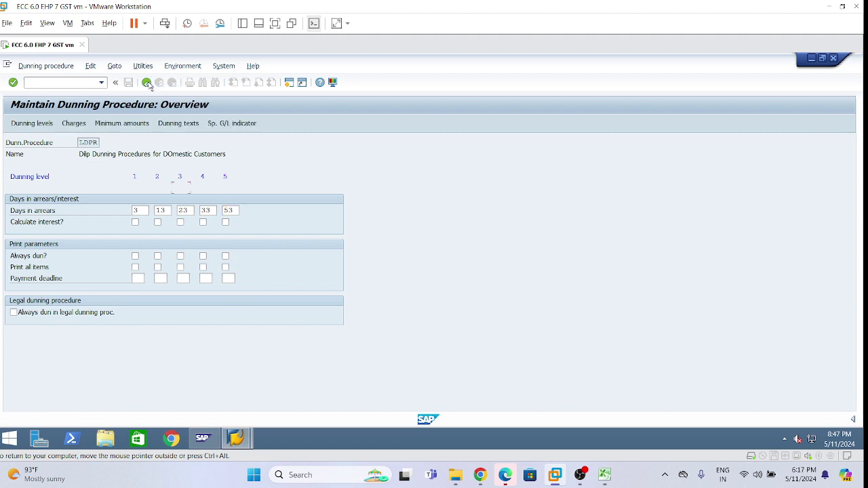
Step: Set the dunning interval to 20 days and save procedure LDPR, accepting the warnings and the customizing request
{"action": "left_click", "coordinate": [178, 188]}
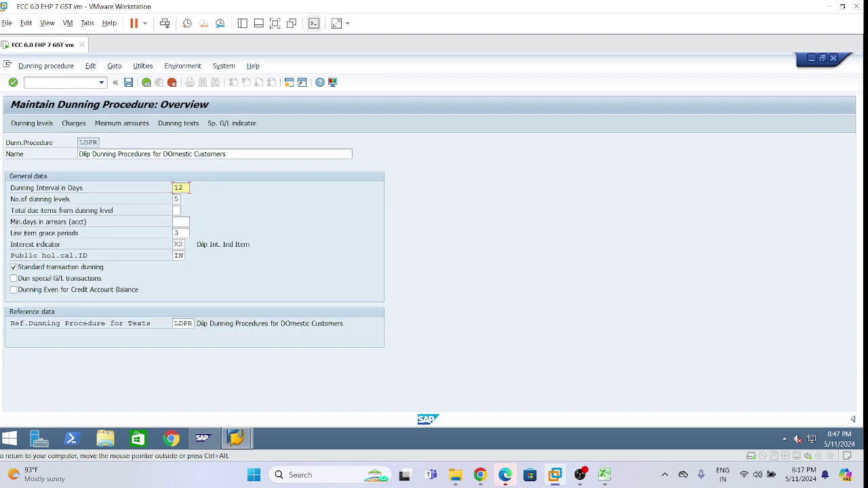
{"action": "key", "text": "Delete"}
{"action": "key", "text": "BackSpace"}
{"action": "type", "text": "20"}
{"action": "left_click", "coordinate": [130, 84]}
{"action": "key", "text": "Return"}
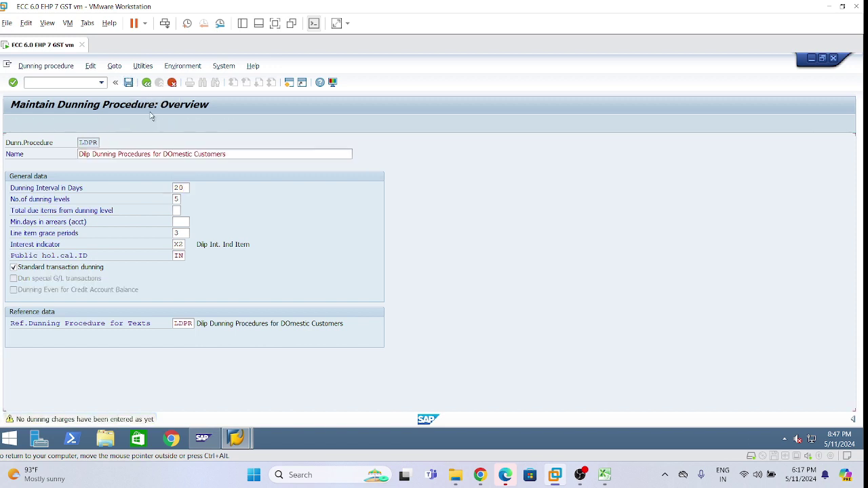
{"action": "key", "text": "Return"}
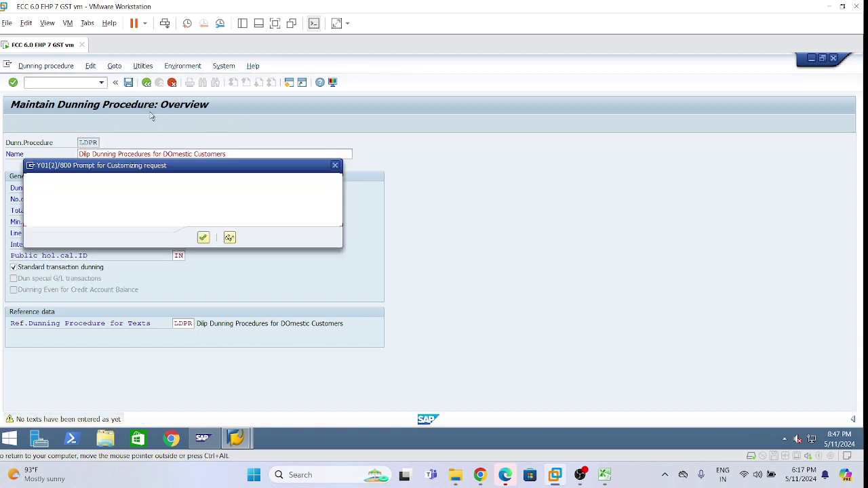
{"action": "key", "text": "Return"}
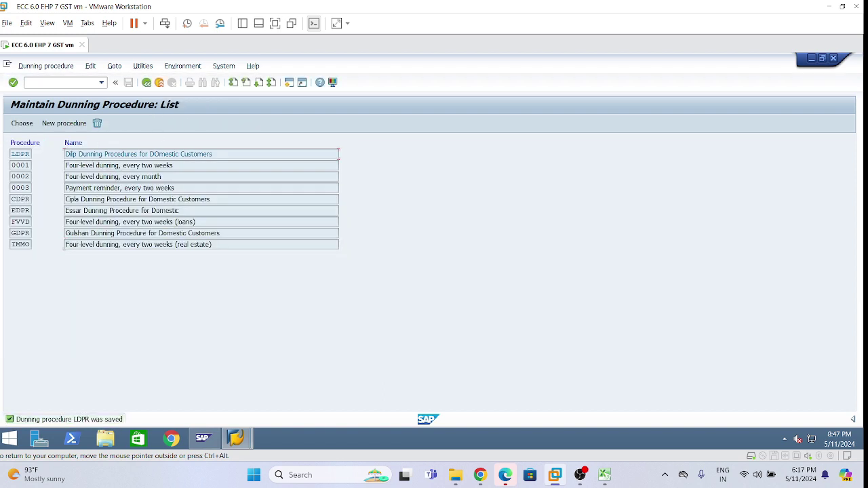
Step: Open procedure LDPR, review the days in arrears of its dunning levels, and return to the overview
{"action": "double_click", "coordinate": [22, 154]}
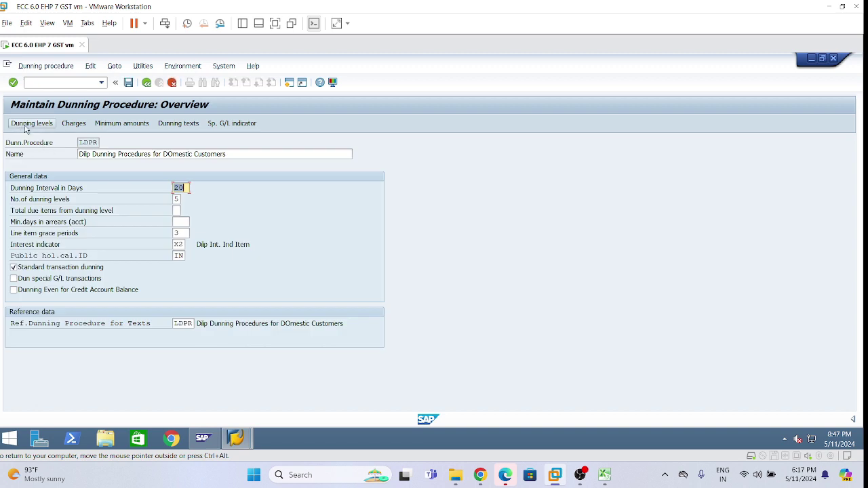
{"action": "left_click", "coordinate": [26, 124]}
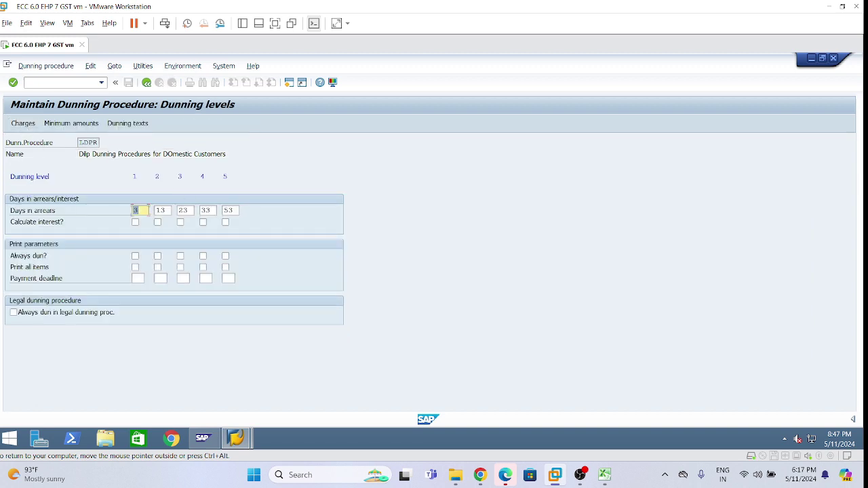
{"action": "left_click", "coordinate": [206, 210]}
{"action": "left_click", "coordinate": [148, 83]}
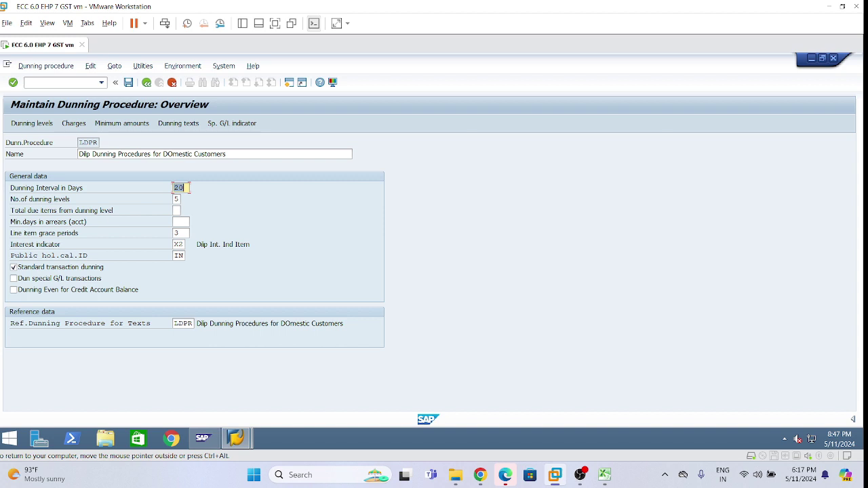
Step: Set the dunning interval to 5 days, check the days in arrears of level 5, and return to the overview
{"action": "key", "text": "BackSpace"}
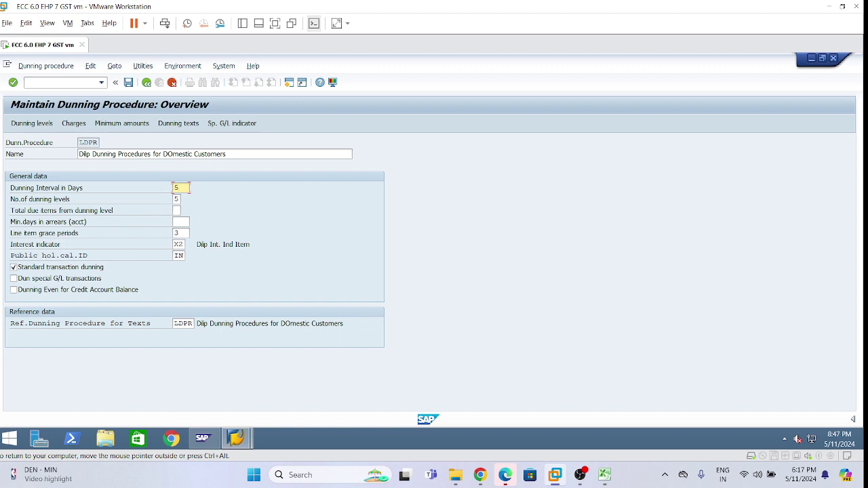
{"action": "left_click", "coordinate": [32, 124]}
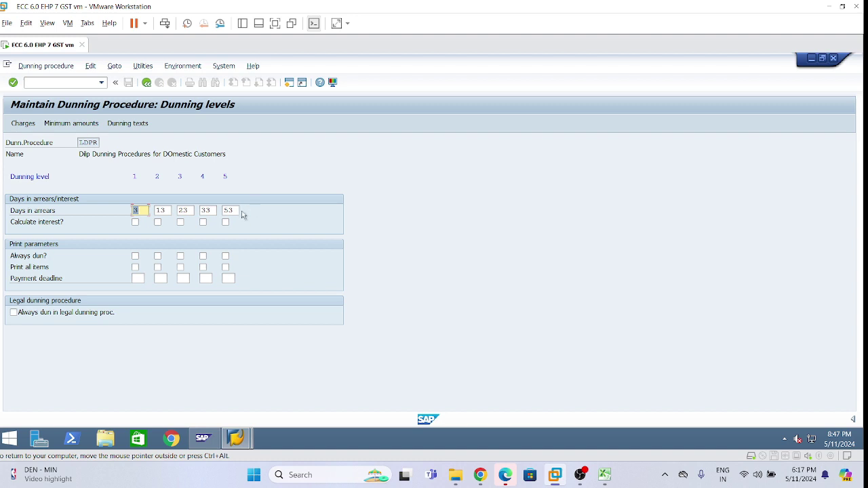
{"action": "left_click", "coordinate": [232, 210]}
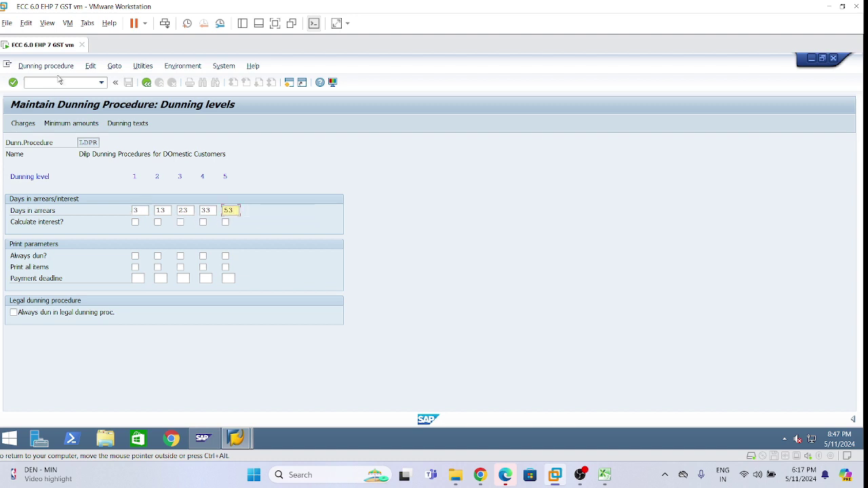
{"action": "left_click", "coordinate": [145, 82]}
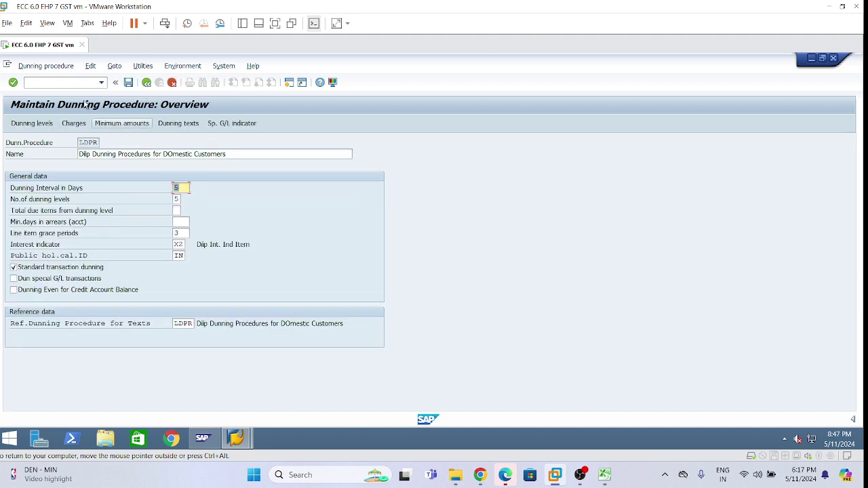
Step: Save procedure LDPR, accepting the missing-texts warning and the proposed customizing request
{"action": "left_click", "coordinate": [129, 82]}
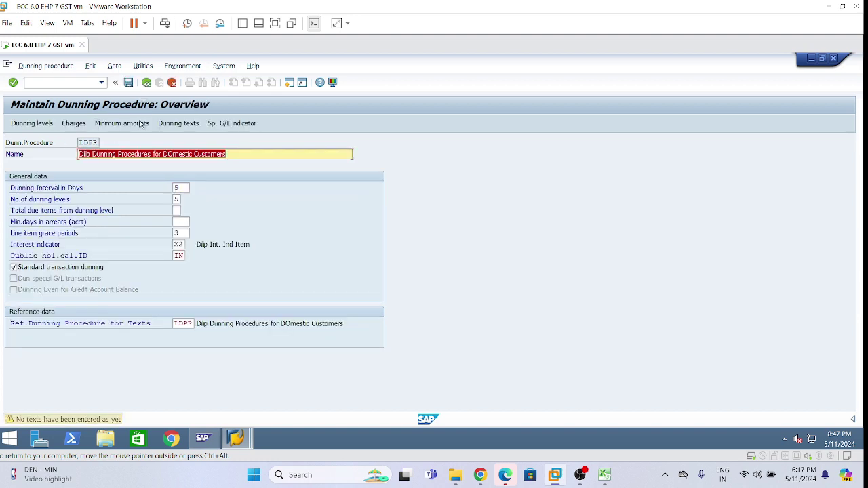
{"action": "key", "text": "Return"}
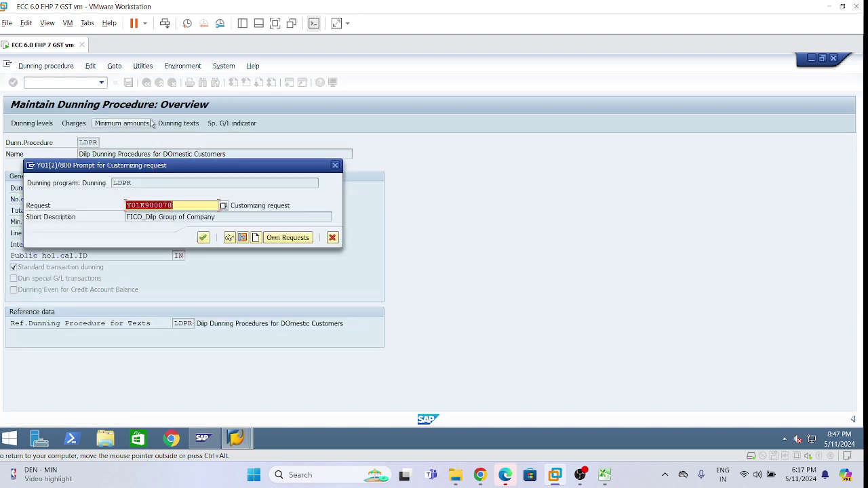
{"action": "key", "text": "Return"}
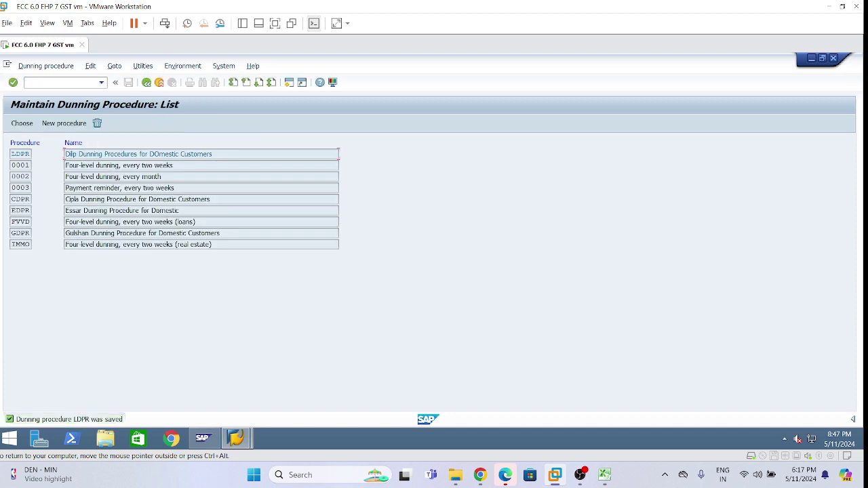
Step: Reopen the dunning levels of LDPR, compare the days in arrears of levels 3 to 5, and return to the overview
{"action": "double_click", "coordinate": [25, 155]}
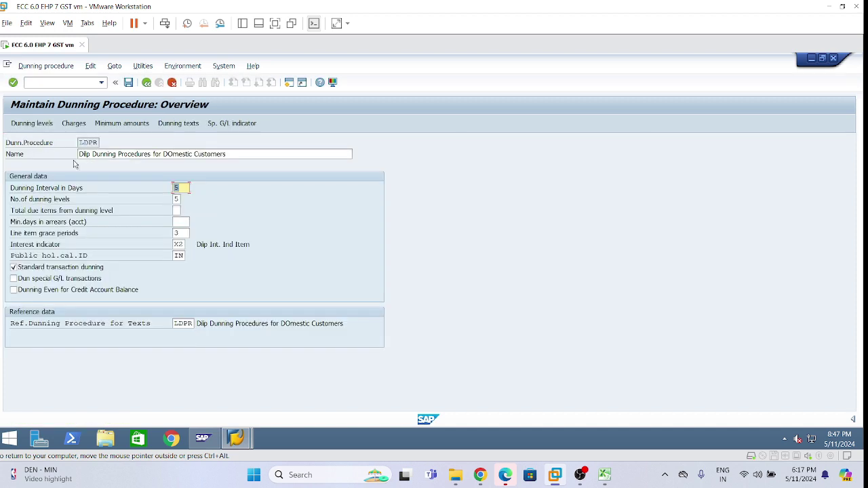
{"action": "left_click", "coordinate": [28, 123]}
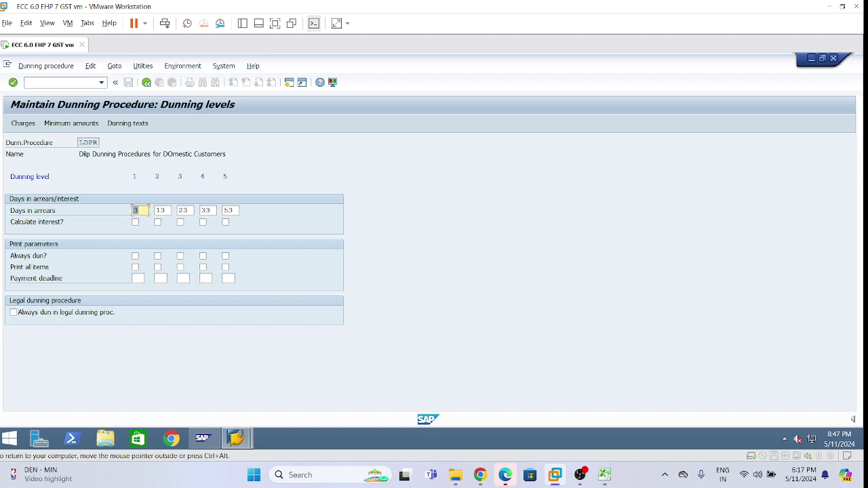
{"action": "left_click", "coordinate": [191, 211]}
{"action": "left_click", "coordinate": [212, 212]}
{"action": "left_click", "coordinate": [224, 211]}
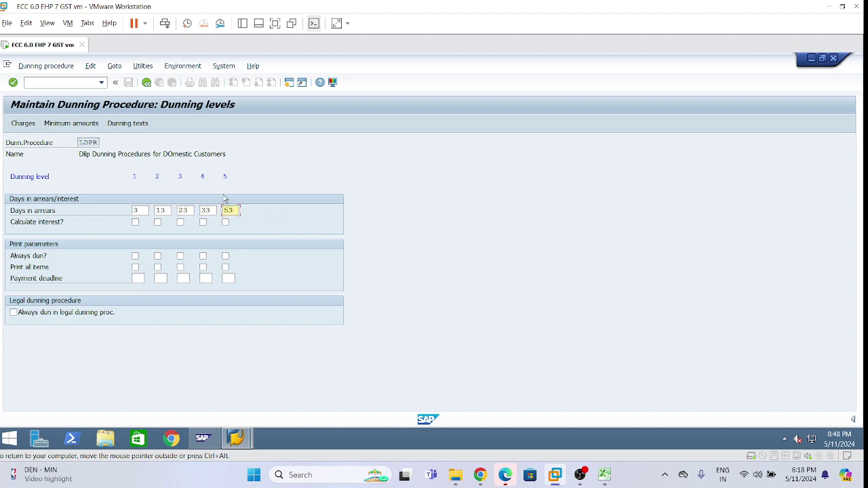
{"action": "left_click", "coordinate": [147, 83]}
Step: Set the number of dunning levels to 4, check the days in arrears of level 4, and return to the overview
{"action": "left_click", "coordinate": [177, 198]}
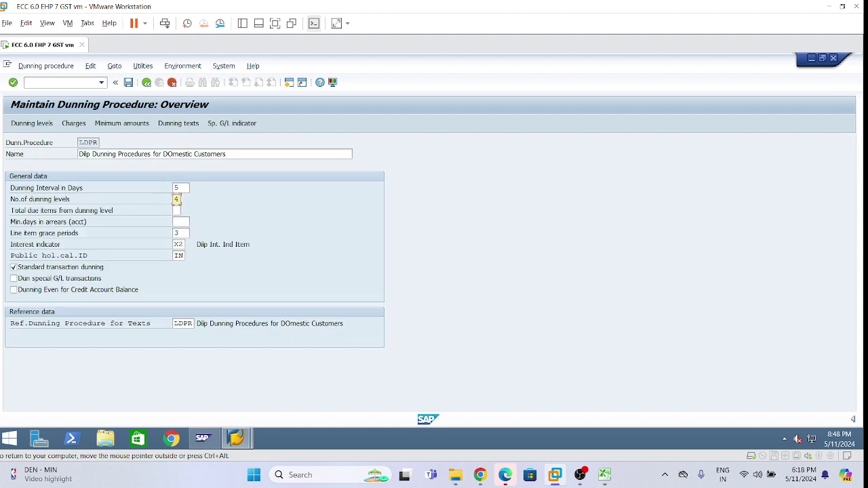
{"action": "key", "text": "shift+Tab"}
{"action": "left_click", "coordinate": [32, 127]}
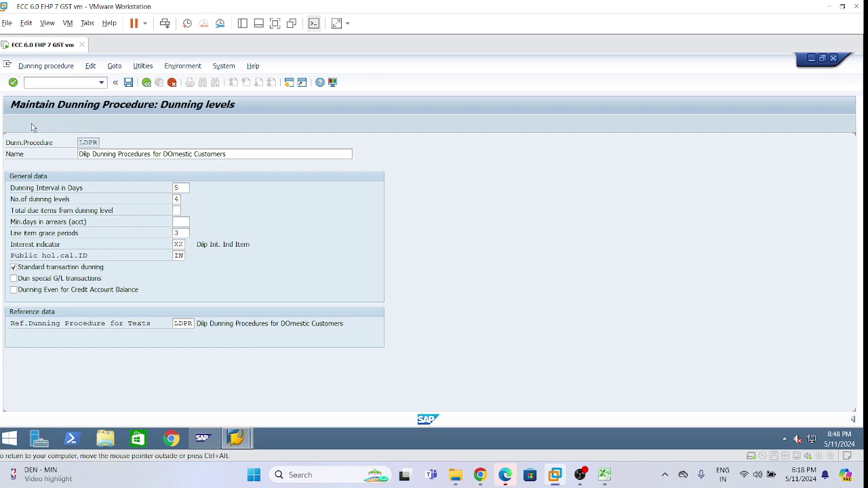
{"action": "left_click", "coordinate": [215, 211]}
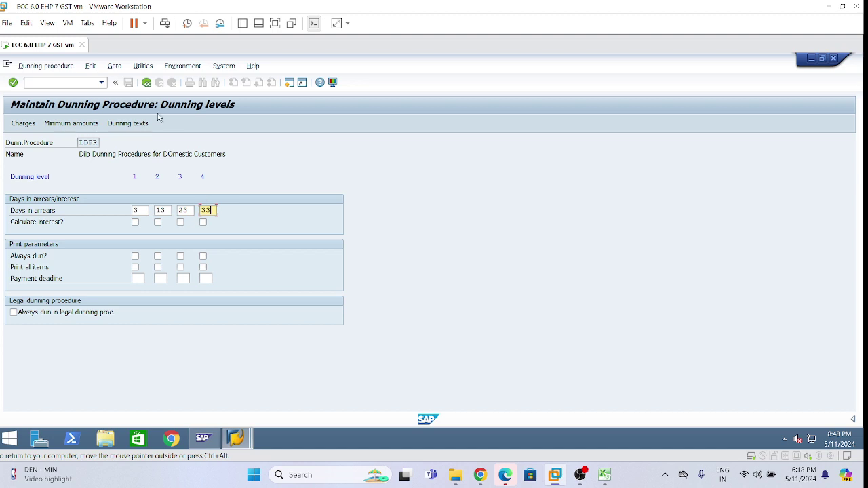
{"action": "left_click", "coordinate": [147, 82]}
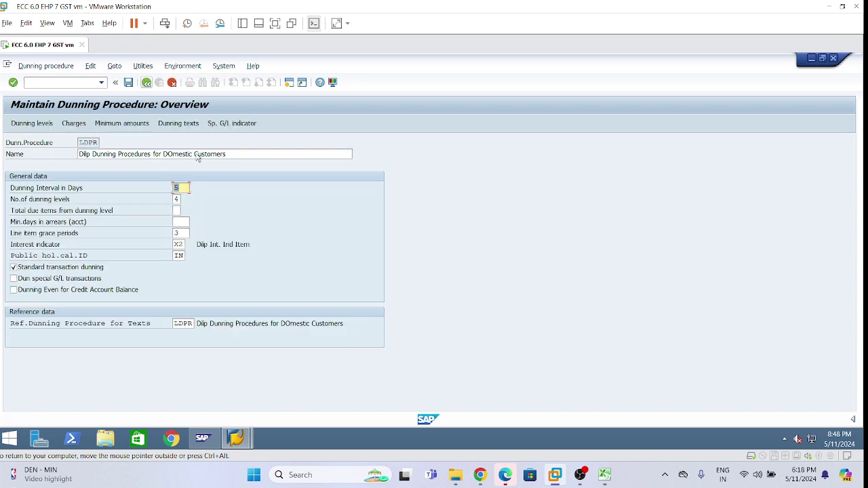
Step: Set the number of dunning levels to 9, compare the days in arrears of levels 4, 5 and 9, and return to the overview
{"action": "left_click", "coordinate": [181, 199]}
{"action": "left_click", "coordinate": [31, 123]}
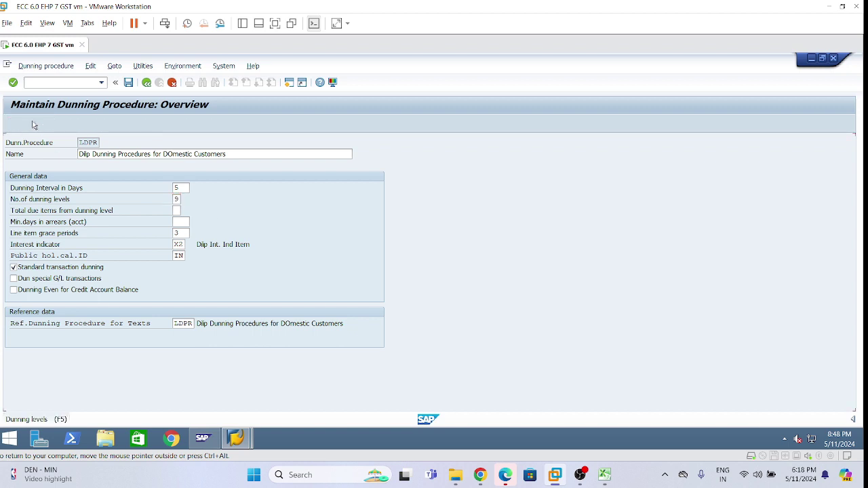
{"action": "left_click", "coordinate": [327, 214]}
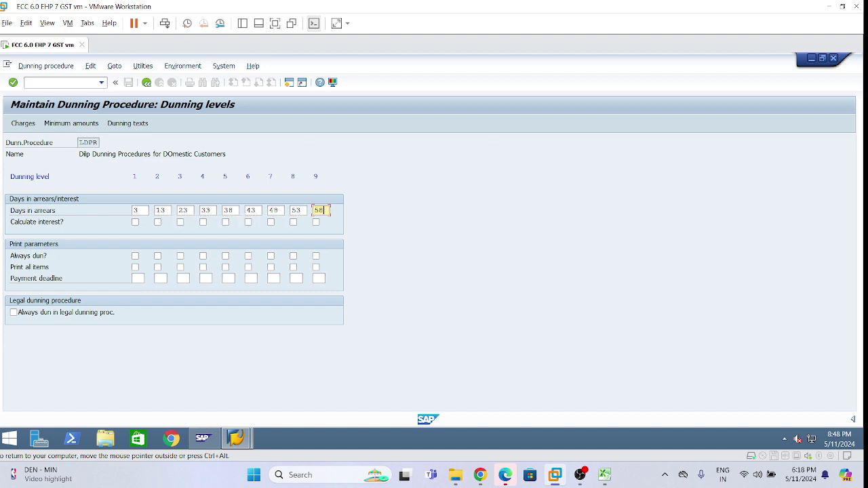
{"action": "left_click", "coordinate": [206, 211]}
{"action": "left_click", "coordinate": [231, 211]}
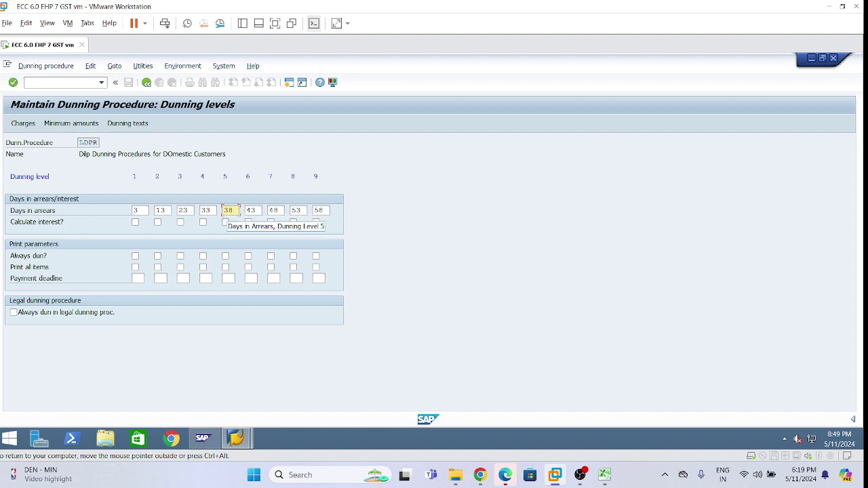
{"action": "left_click", "coordinate": [324, 210]}
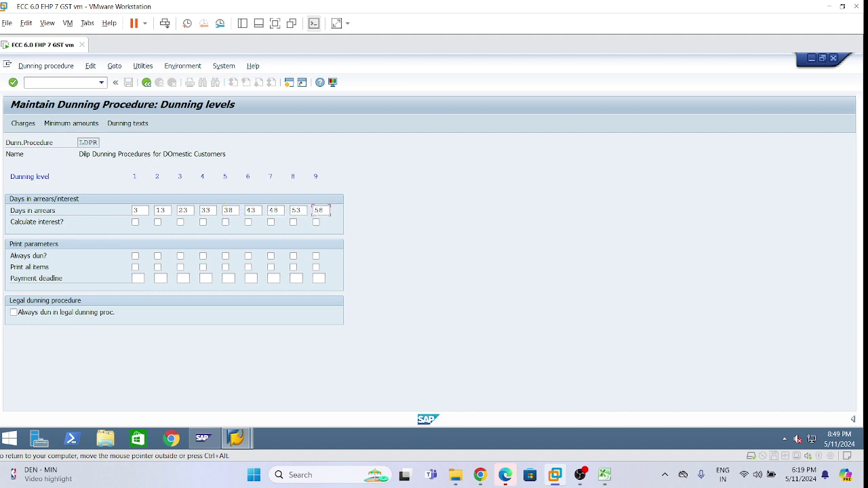
{"action": "left_click", "coordinate": [146, 83]}
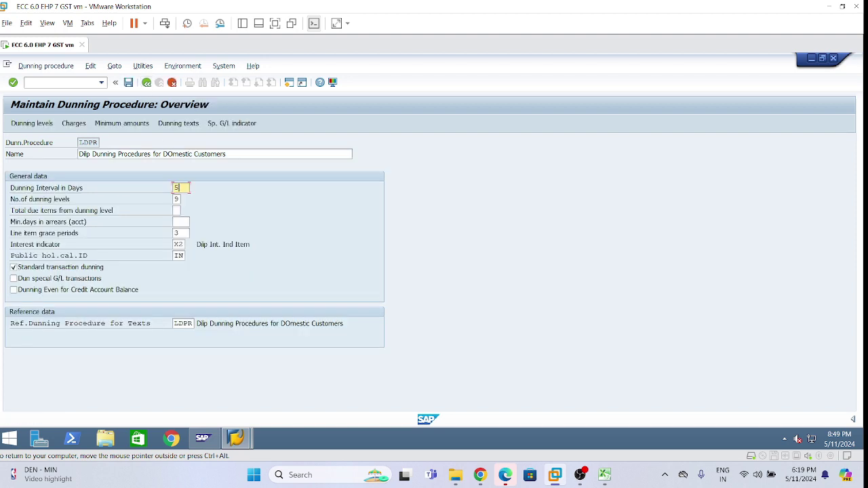
Step: Set the dunning interval to 2 days, review the days in arrears of the nine levels, and return to the overview
{"action": "key", "text": "BackSpace"}
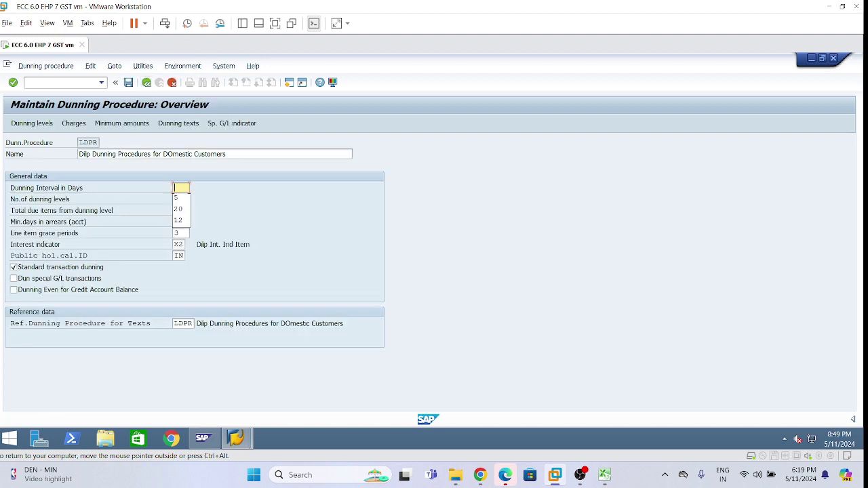
{"action": "type", "text": "2"}
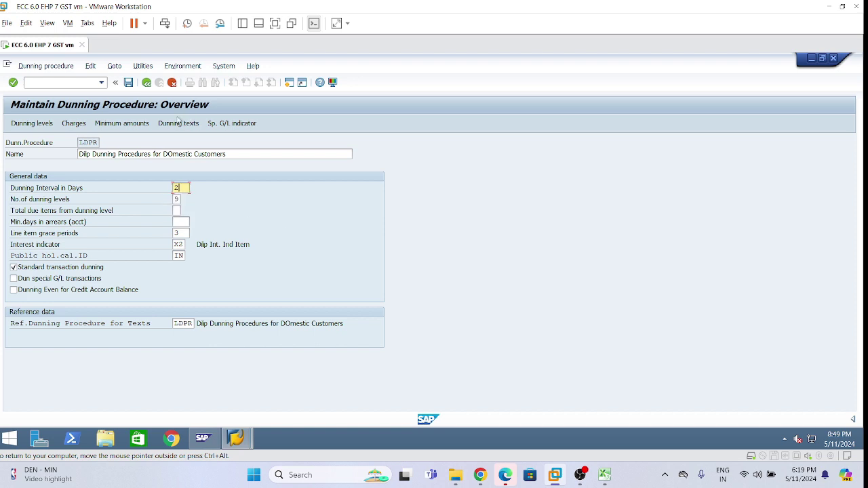
{"action": "left_click", "coordinate": [37, 124]}
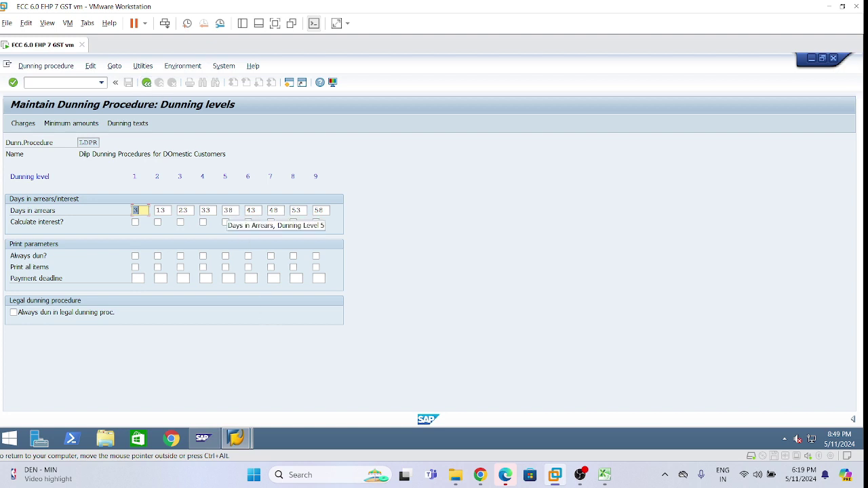
{"action": "left_click", "coordinate": [147, 82]}
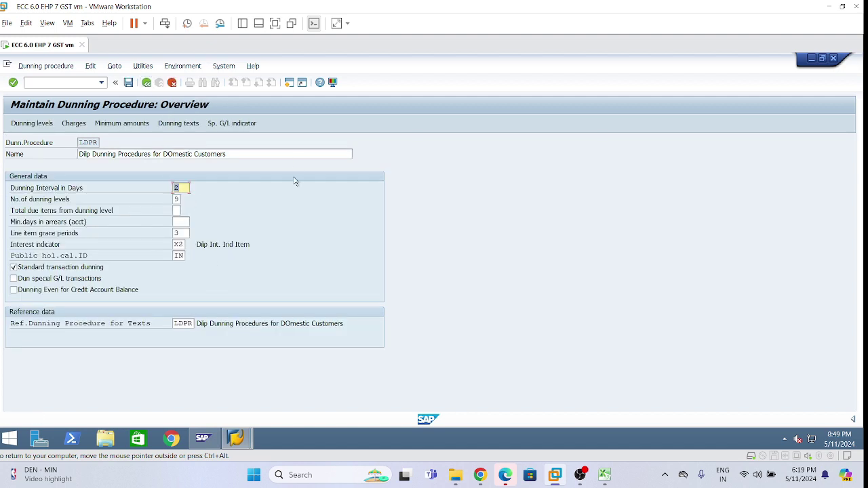
Step: Save procedure LDPR with the 2-day interval and nine levels, accepting the warnings
{"action": "left_click", "coordinate": [121, 123]}
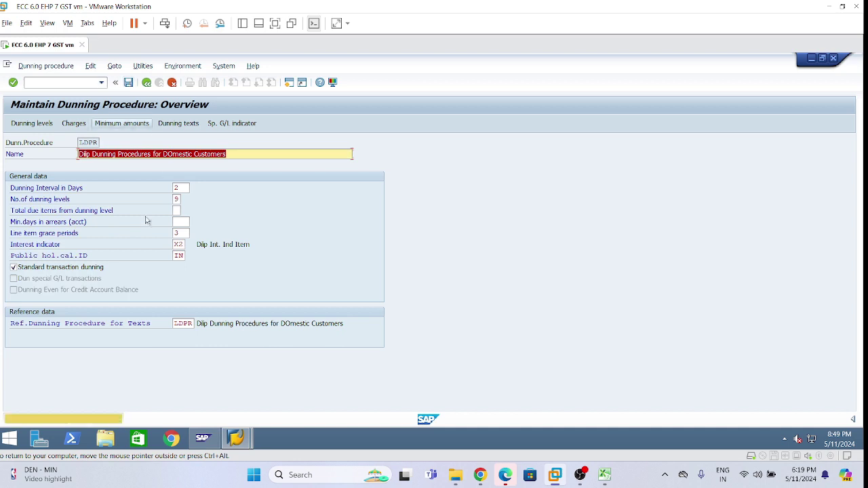
{"action": "left_click", "coordinate": [164, 122]}
{"action": "key", "text": "Return"}
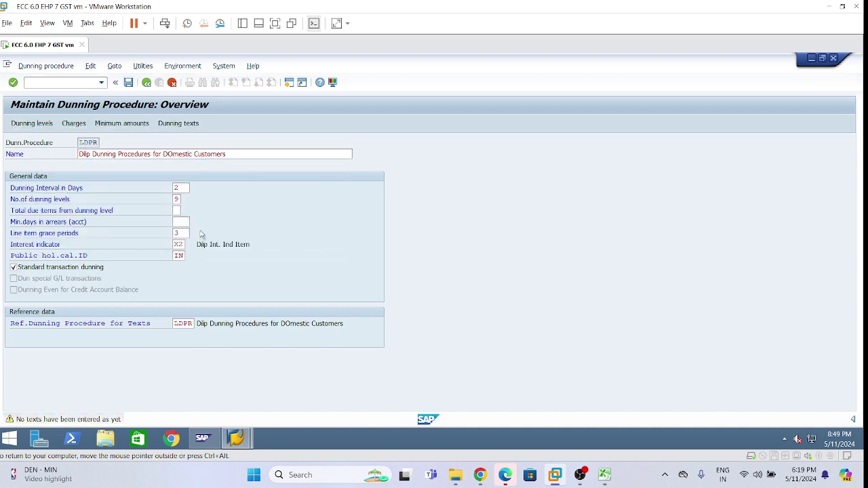
{"action": "key", "text": "ctrl+s"}
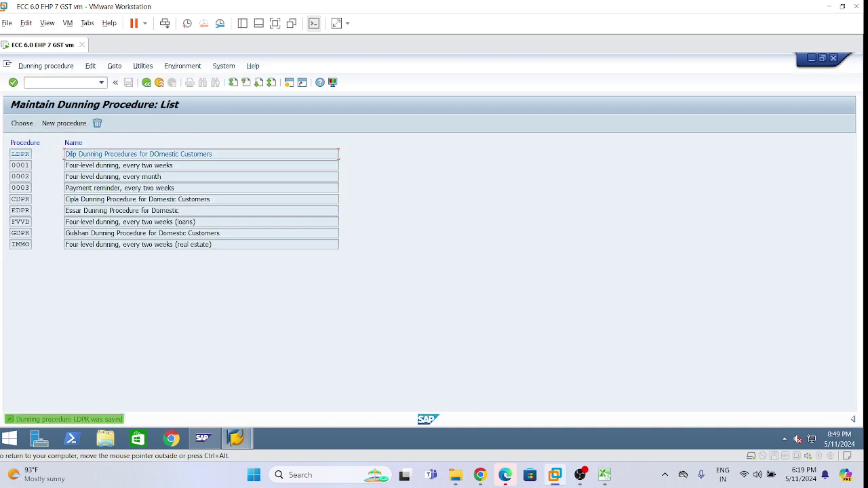
Step: Reopen the dunning levels of LDPR, examine the days in arrears of levels 4 and 7, and return to the dunning interval in the overview
{"action": "double_click", "coordinate": [31, 154]}
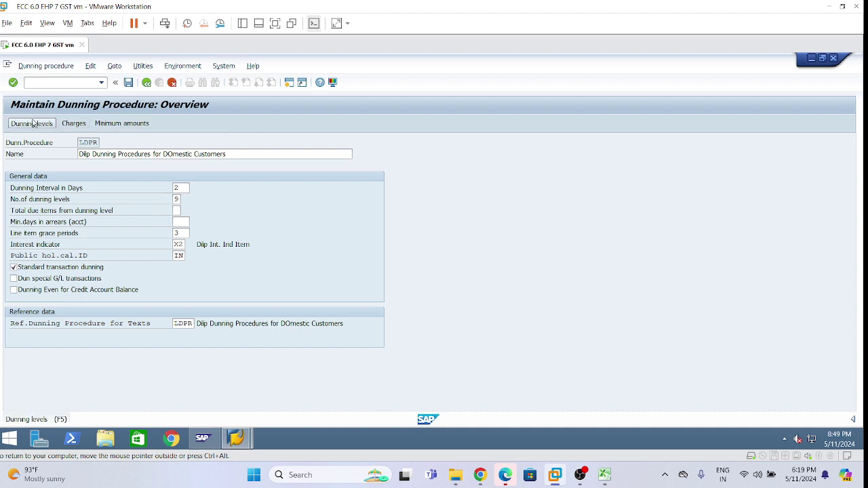
{"action": "left_click", "coordinate": [33, 124]}
{"action": "left_click", "coordinate": [281, 210]}
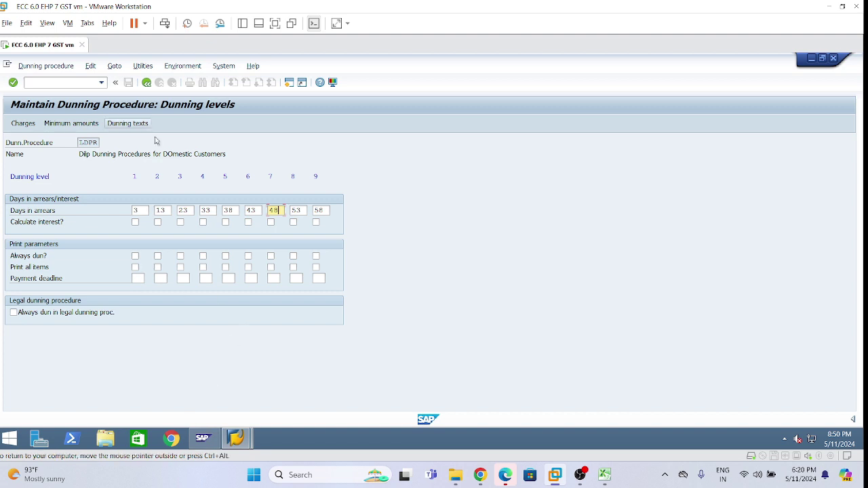
{"action": "left_click", "coordinate": [207, 210]}
{"action": "double_click", "coordinate": [206, 210]}
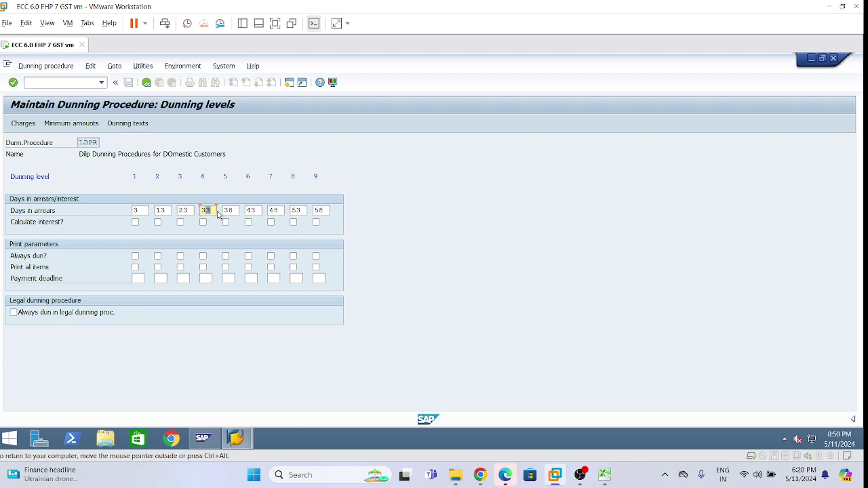
{"action": "left_click", "coordinate": [214, 211]}
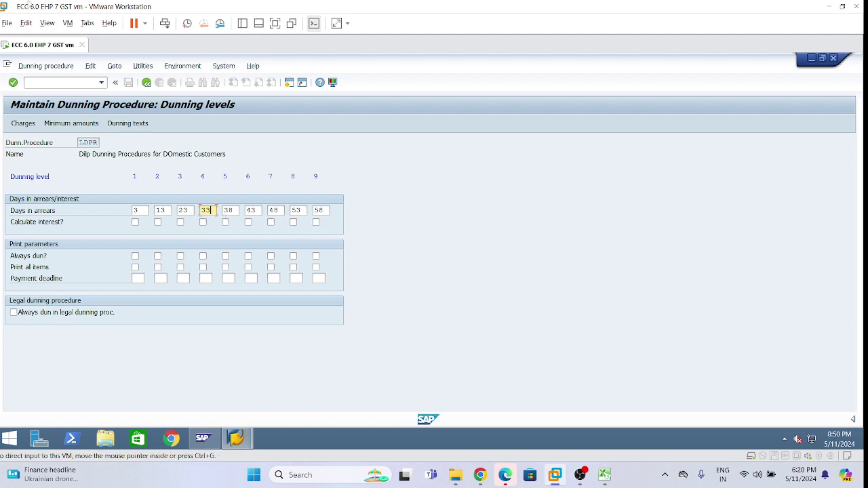
{"action": "left_click", "coordinate": [145, 83]}
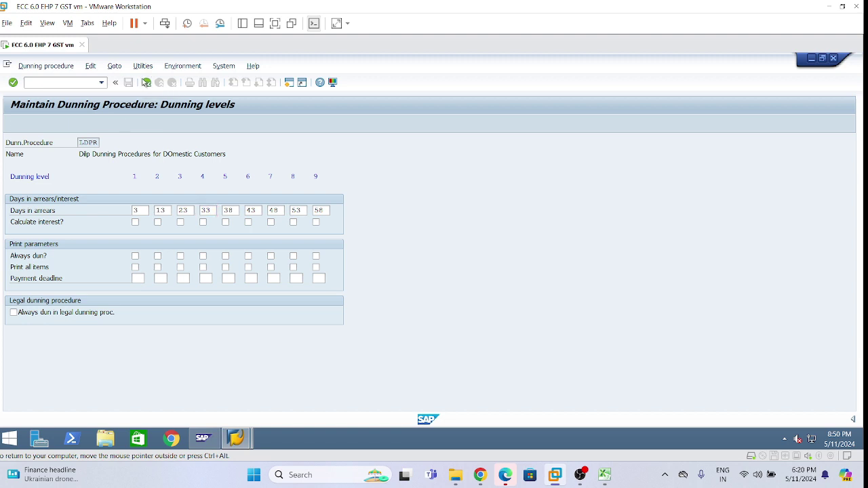
{"action": "left_click", "coordinate": [179, 188]}
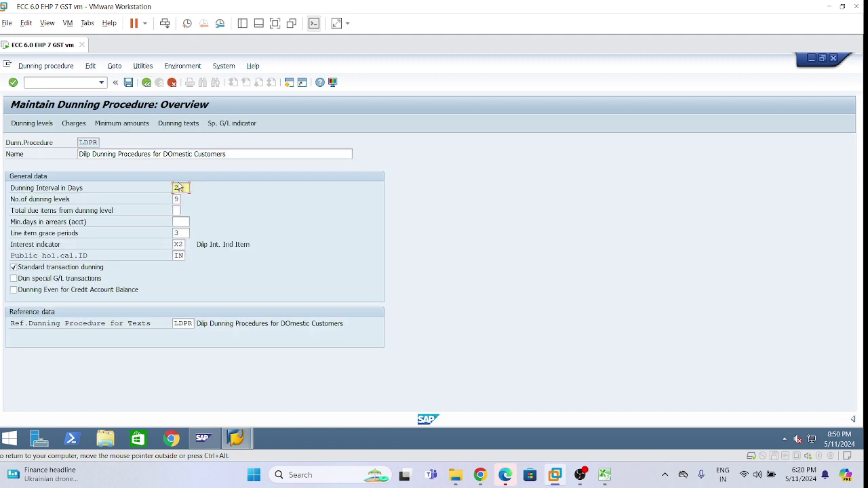
Step: Set the dunning interval of LDPR to 20 days, review the days in arrears of the dunning levels, and return to the overview
{"action": "key", "text": "BackSpace"}
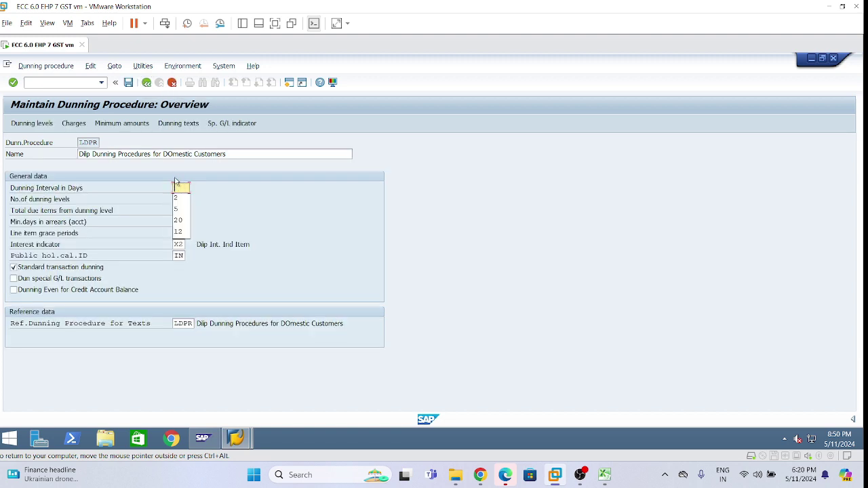
{"action": "type", "text": "8"}
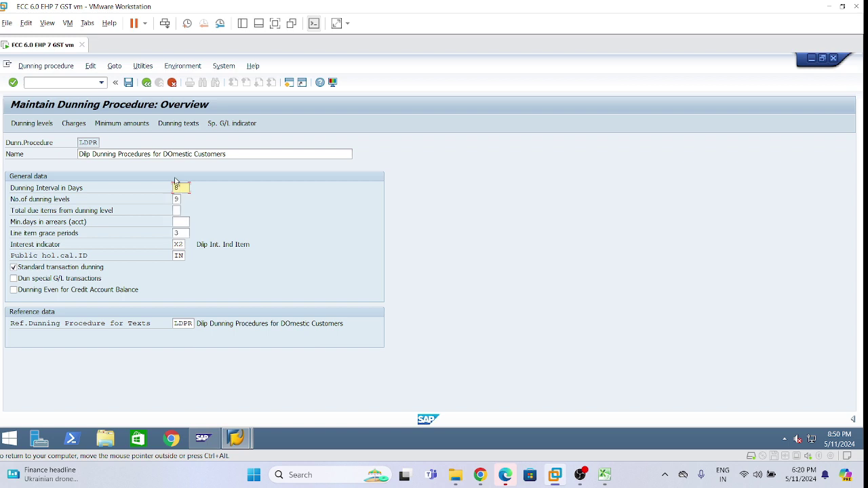
{"action": "key", "text": "BackSpace"}
{"action": "type", "text": "20"}
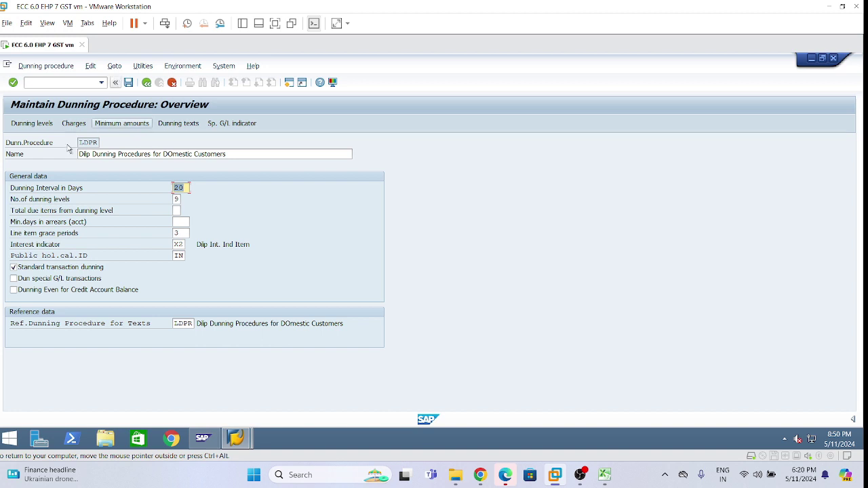
{"action": "left_click", "coordinate": [29, 120]}
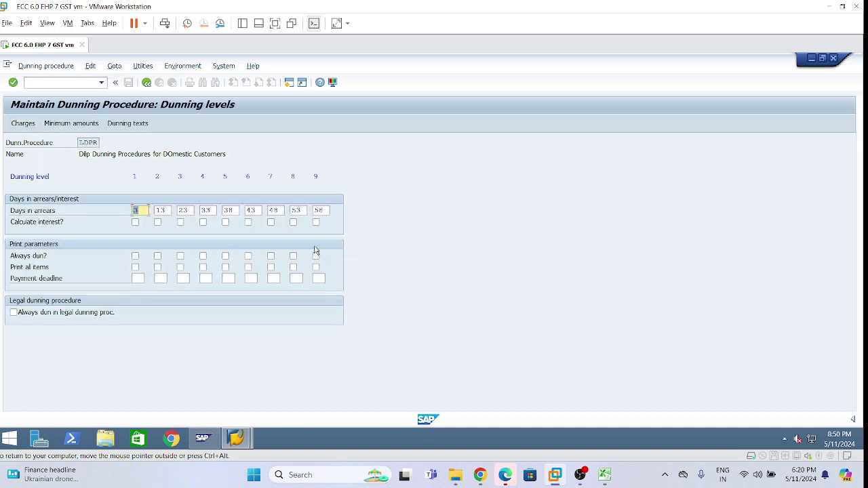
{"action": "left_click", "coordinate": [147, 83]}
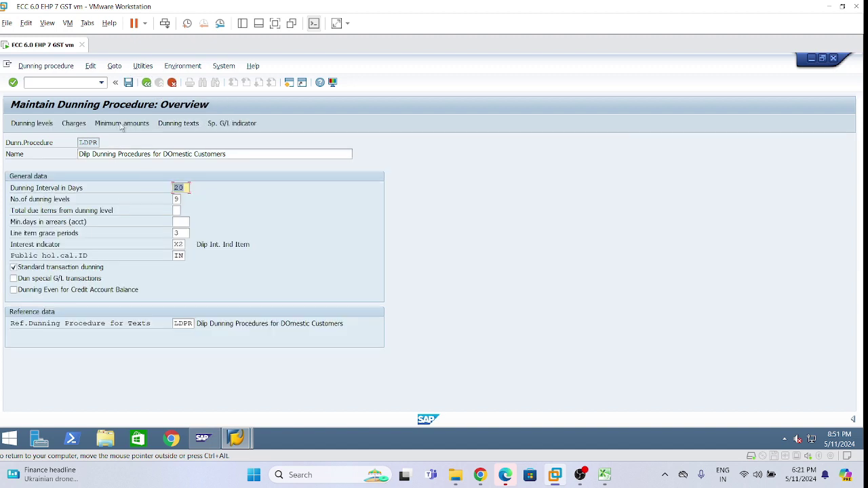
Step: Save procedure LDPR with the 20-day dunning interval, accepting the warnings
{"action": "left_click", "coordinate": [128, 82]}
{"action": "key", "text": "Return"}
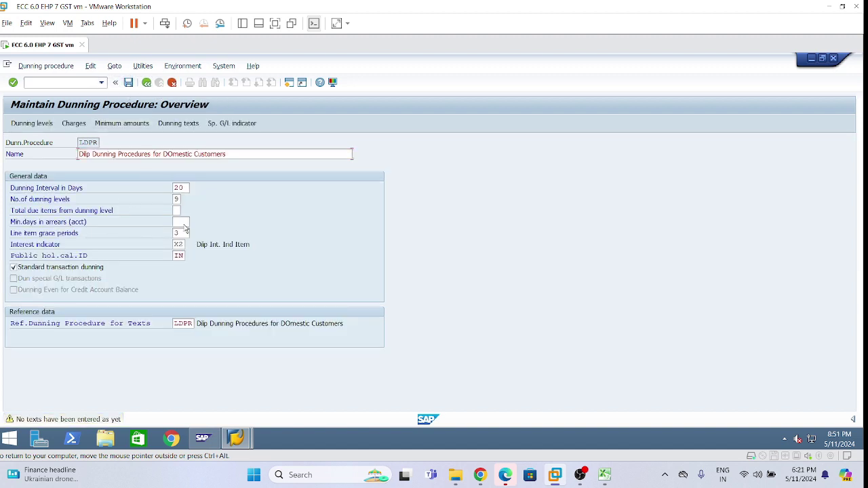
{"action": "key", "text": "Return"}
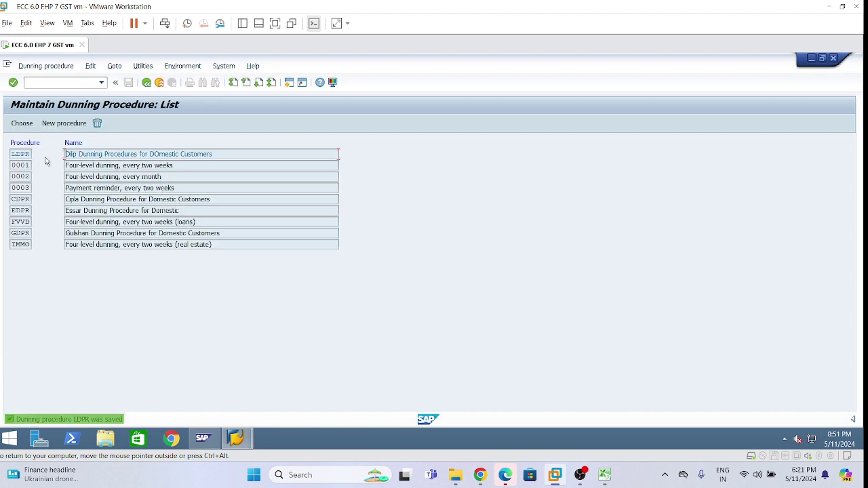
Step: Reopen the dunning levels of LDPR, examine the days in arrears of level 9, and return to the overview
{"action": "double_click", "coordinate": [28, 158]}
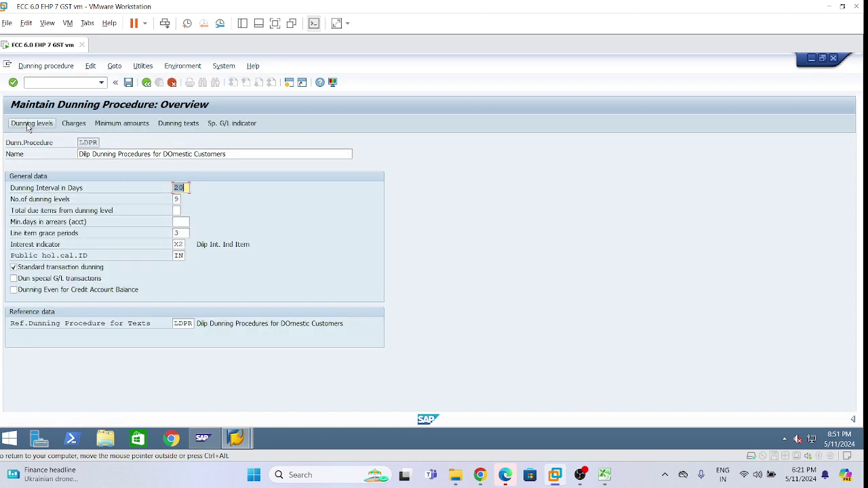
{"action": "left_click", "coordinate": [28, 123]}
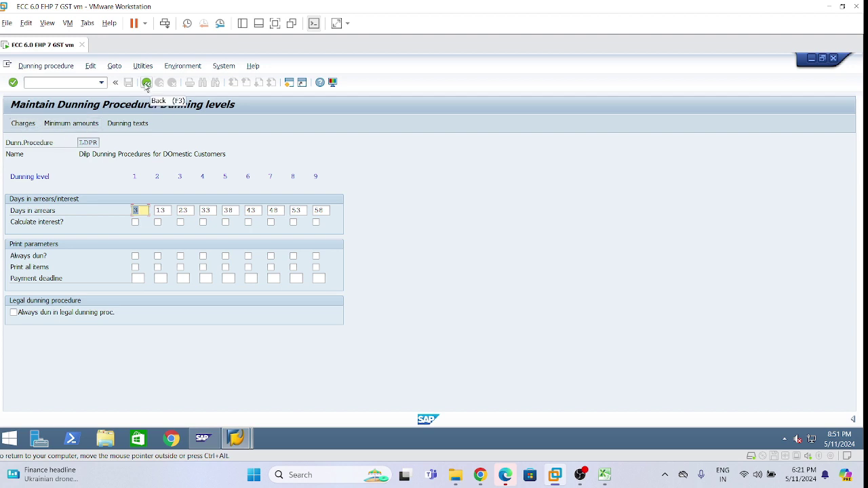
{"action": "left_click", "coordinate": [316, 211]}
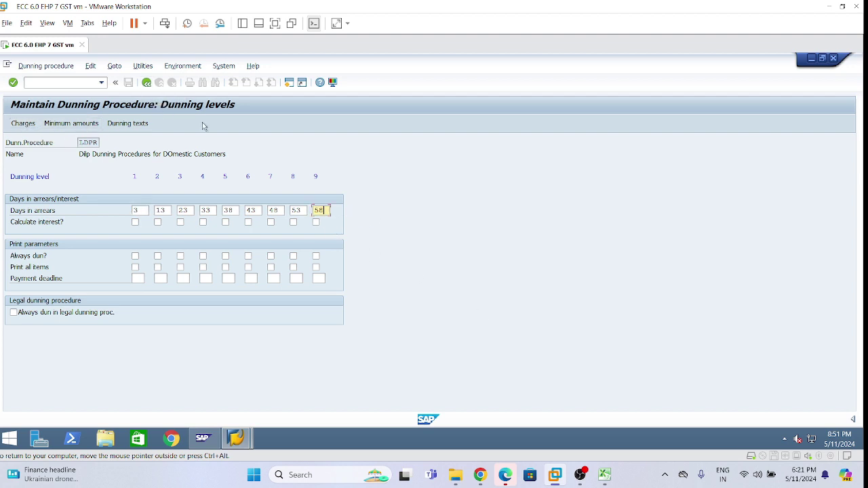
{"action": "left_click", "coordinate": [147, 82]}
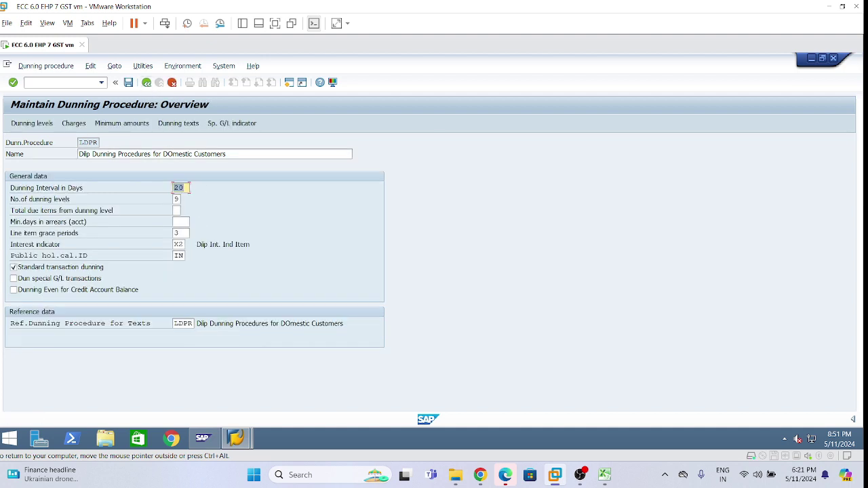
Step: Set the dunning interval to 10 days, compare the days in arrears of levels 4, 5, 7 and 9, and return to the overview
{"action": "left_click", "coordinate": [183, 188]}
{"action": "key", "text": "BackSpace"}
{"action": "key", "text": "BackSpace"}
{"action": "type", "text": "10"}
{"action": "key", "text": "Return"}
{"action": "left_click", "coordinate": [26, 123]}
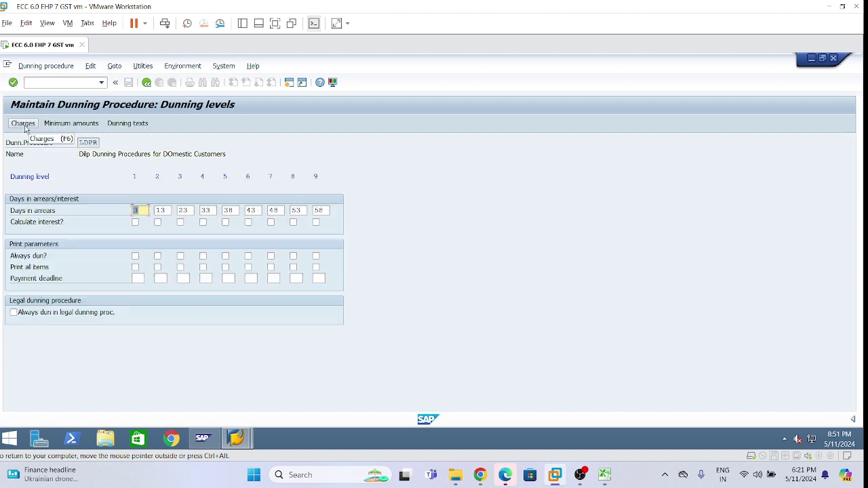
{"action": "left_click", "coordinate": [278, 210]}
{"action": "left_click", "coordinate": [320, 210]}
{"action": "left_click", "coordinate": [207, 210]}
{"action": "left_click", "coordinate": [229, 210]}
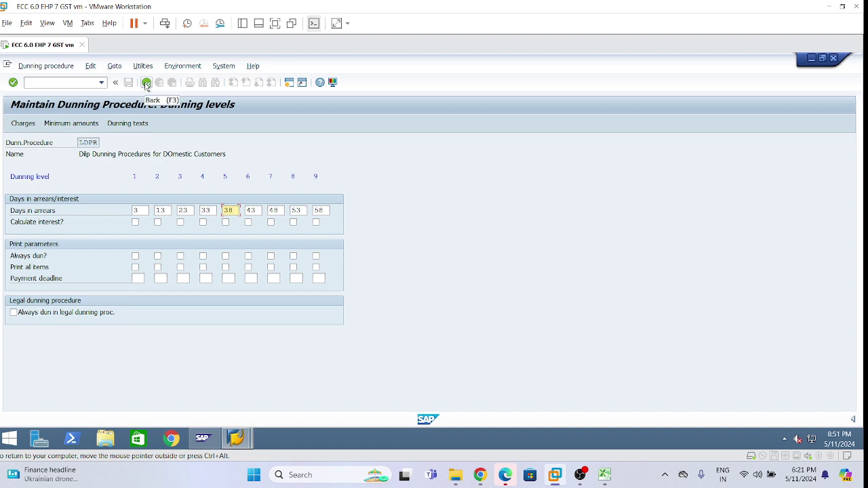
{"action": "left_click", "coordinate": [146, 83]}
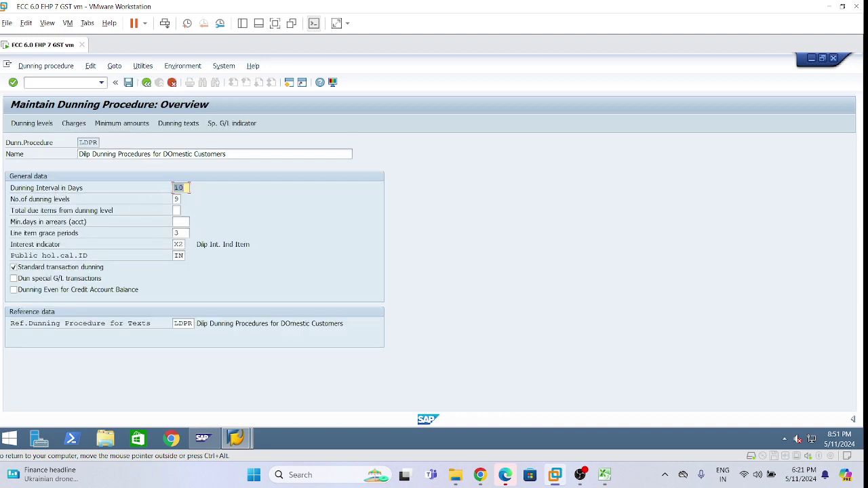
Step: Set the number of dunning levels to 6, check the days in arrears of the last level, and return to the overview
{"action": "left_click", "coordinate": [186, 188]}
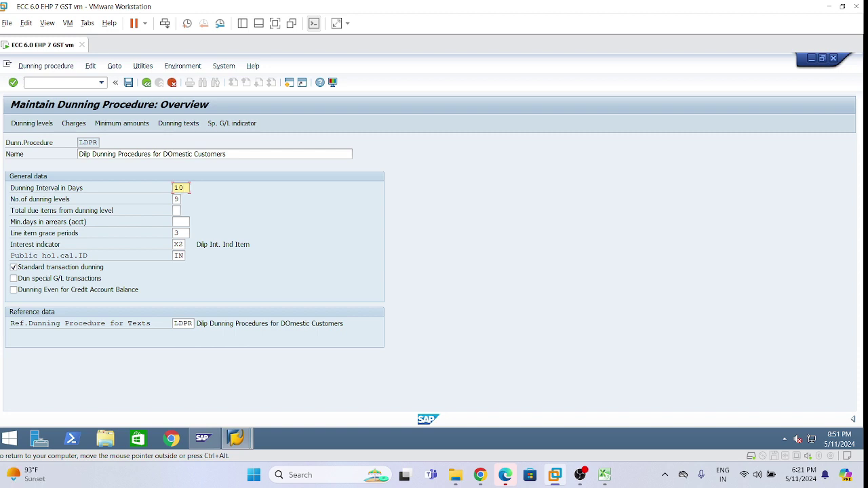
{"action": "left_click", "coordinate": [176, 198]}
{"action": "type", "text": "6"}
{"action": "key", "text": "shift+Tab"}
{"action": "left_click", "coordinate": [32, 124]}
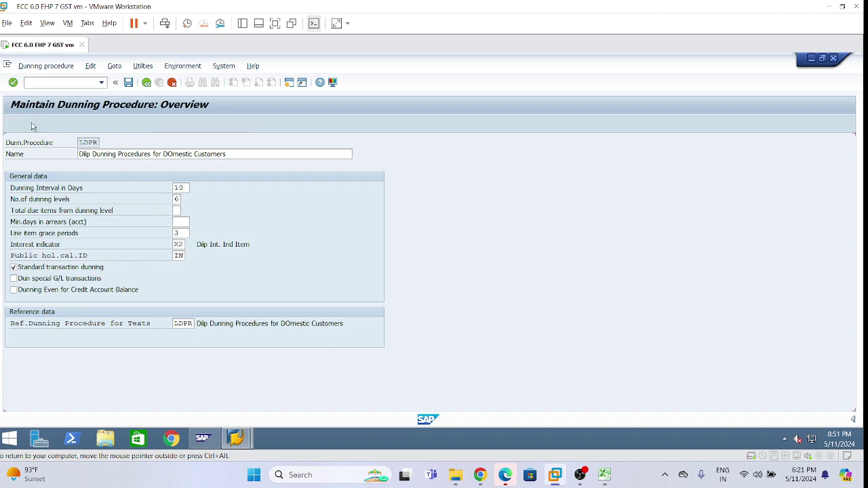
{"action": "left_click", "coordinate": [250, 212]}
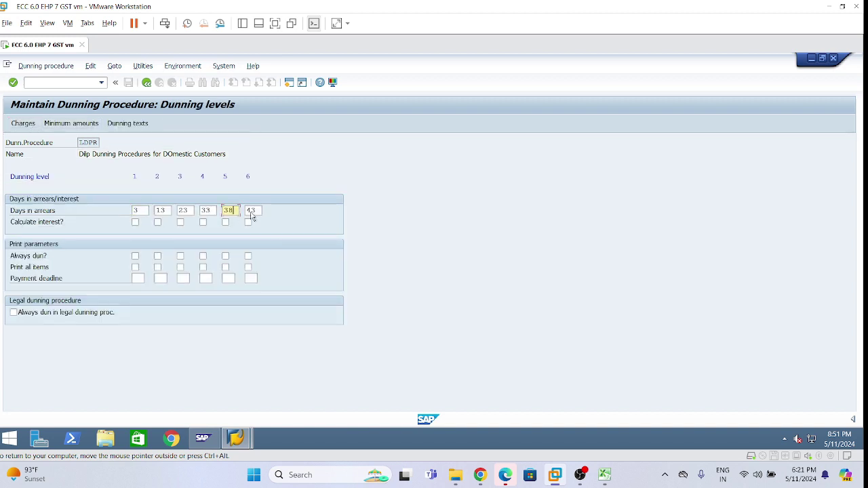
{"action": "left_click", "coordinate": [146, 82]}
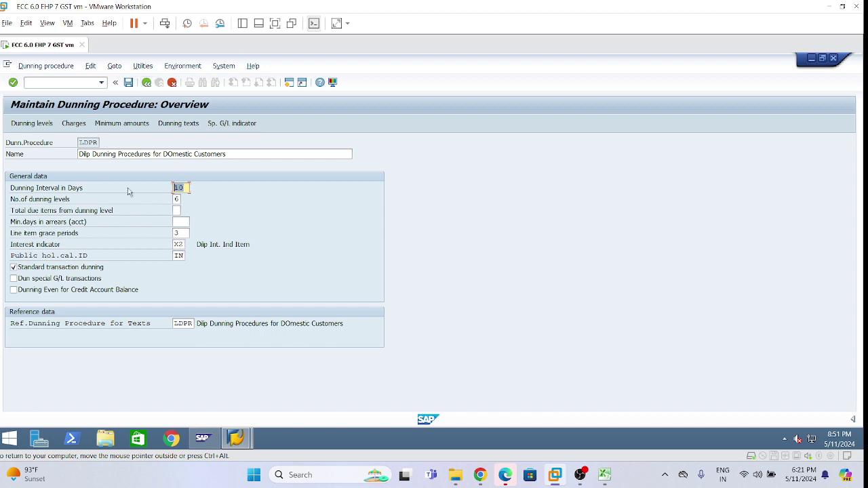
Step: Try a blank dunning interval, set it to 1 day instead, and examine the days in arrears of levels 4 to 6
{"action": "key", "text": "BackSpace"}
{"action": "left_click", "coordinate": [37, 124]}
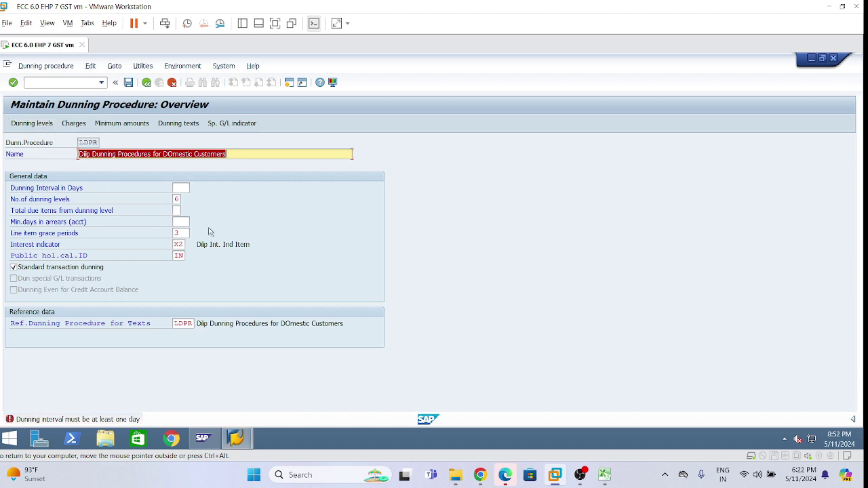
{"action": "left_click", "coordinate": [180, 188]}
{"action": "type", "text": "1"}
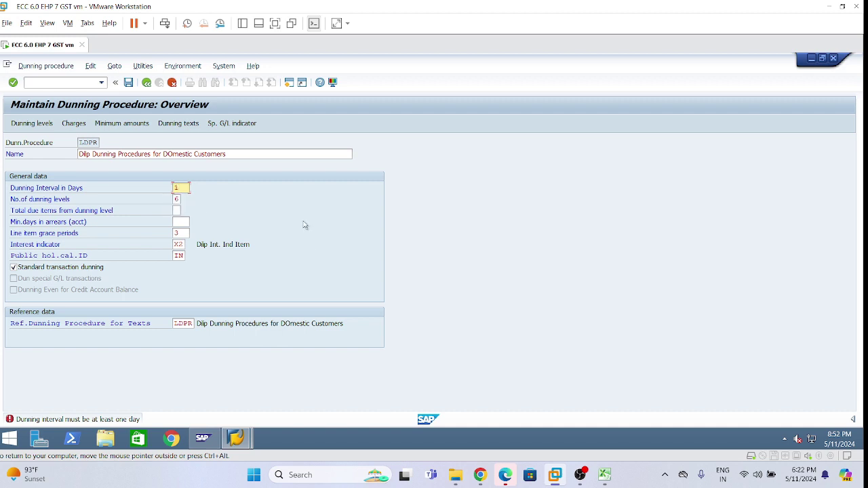
{"action": "key", "text": "F5"}
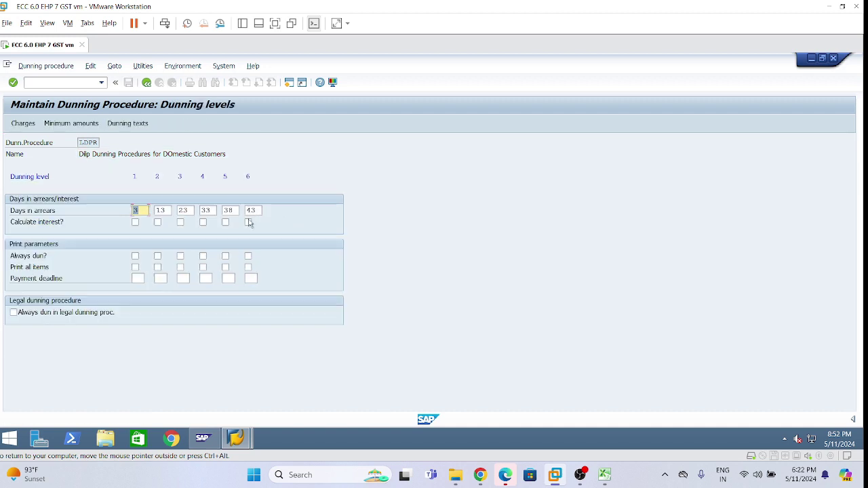
{"action": "left_click", "coordinate": [215, 211]}
{"action": "left_click", "coordinate": [239, 212]}
{"action": "left_click", "coordinate": [253, 211]}
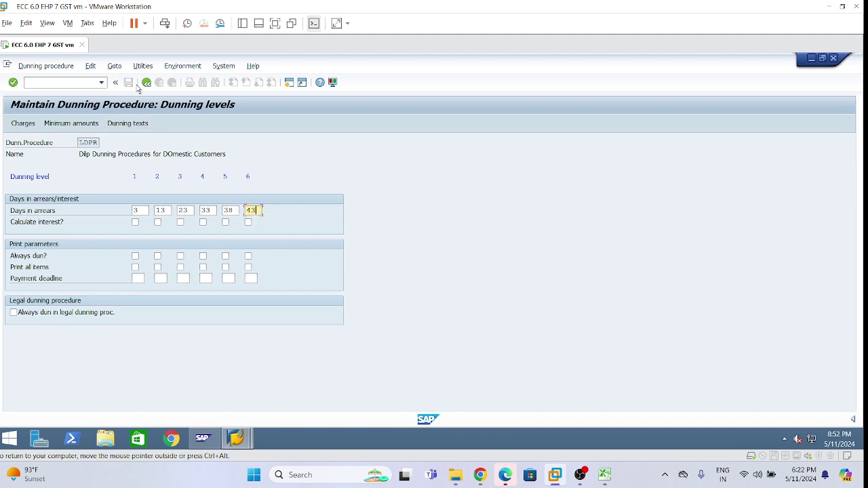
{"action": "left_click", "coordinate": [146, 86]}
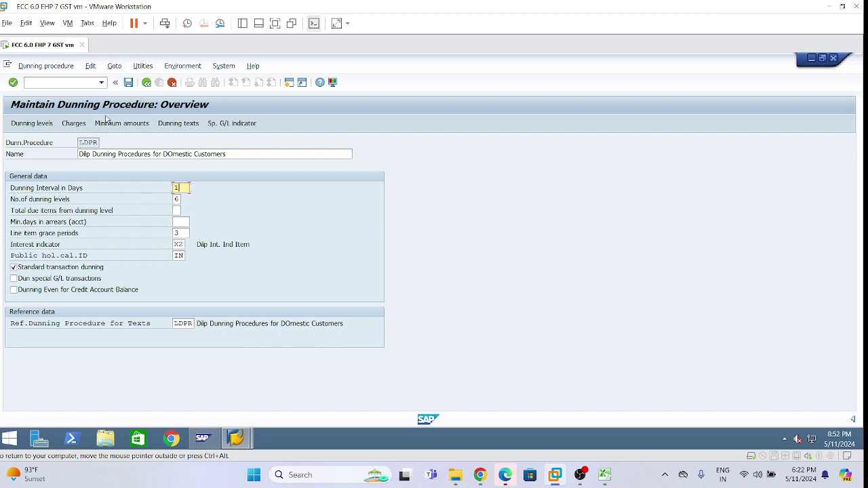
{"action": "left_click", "coordinate": [39, 124]}
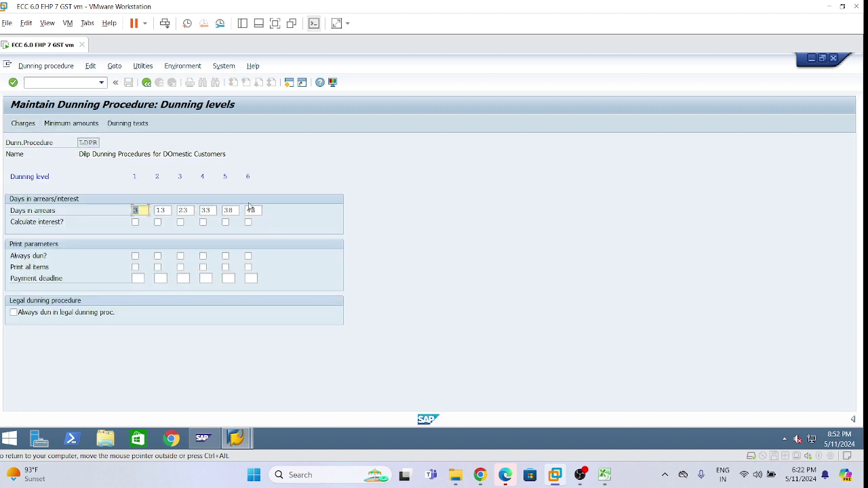
{"action": "left_click", "coordinate": [146, 82]}
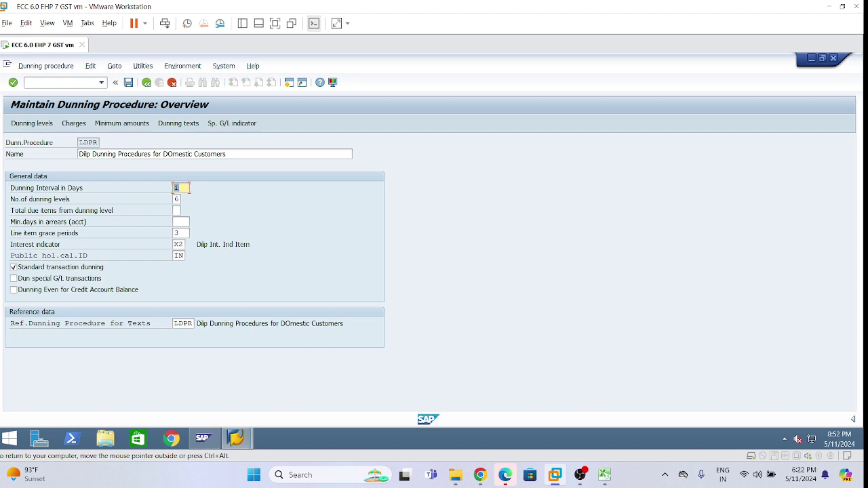
Step: Set the dunning interval to 20 days and save procedure LDPR under the proposed customizing request
{"action": "type", "text": "20"}
{"action": "left_click", "coordinate": [129, 84]}
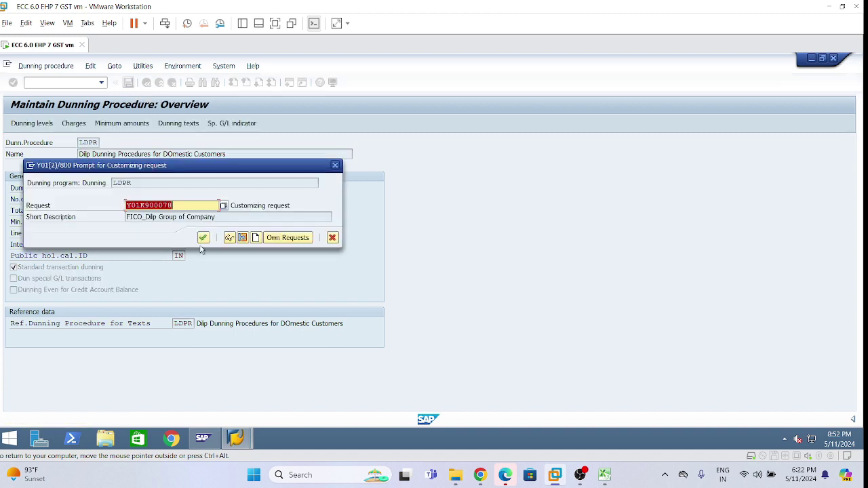
{"action": "left_click", "coordinate": [201, 237]}
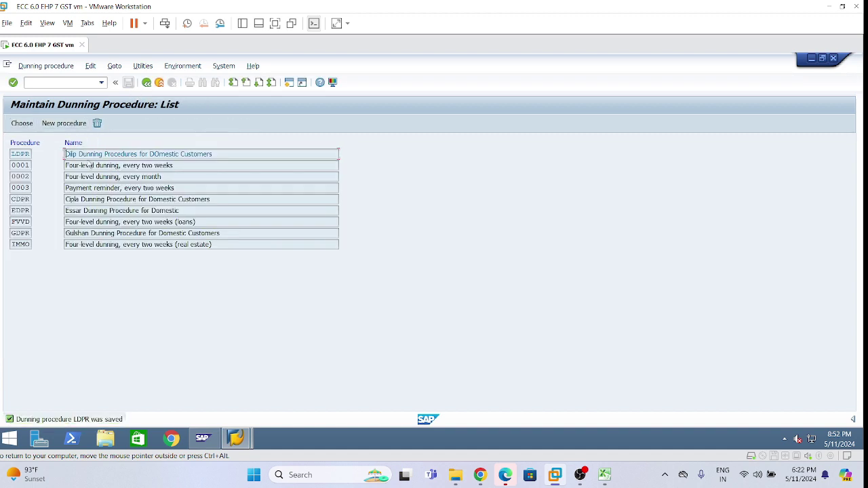
Step: Reopen the dunning levels of LDPR, examine the days in arrears of level 5, and return to the overview
{"action": "double_click", "coordinate": [75, 152]}
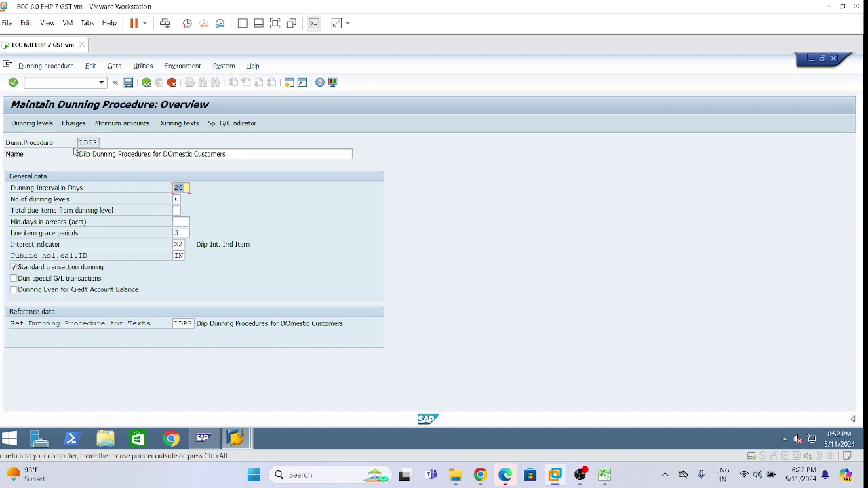
{"action": "left_click", "coordinate": [32, 123]}
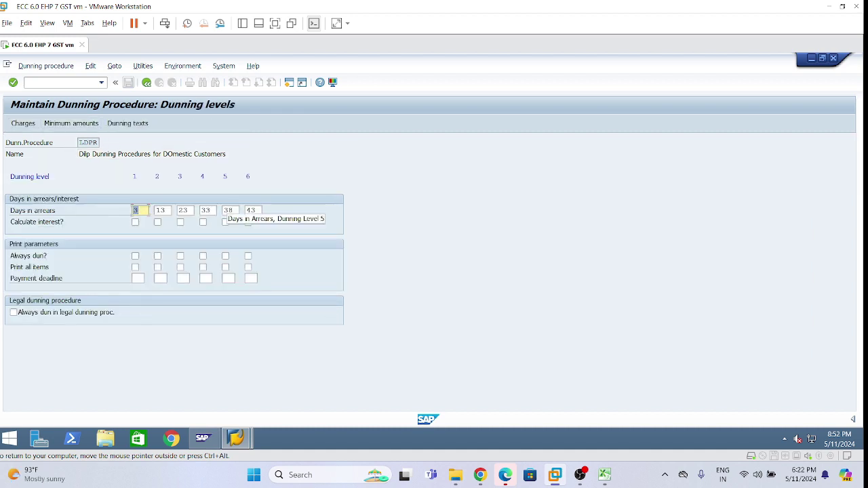
{"action": "left_click", "coordinate": [232, 210]}
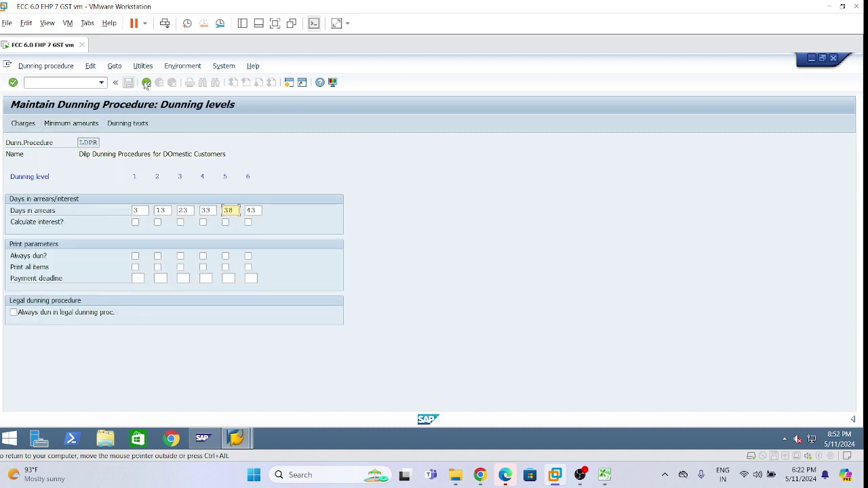
{"action": "left_click", "coordinate": [147, 82]}
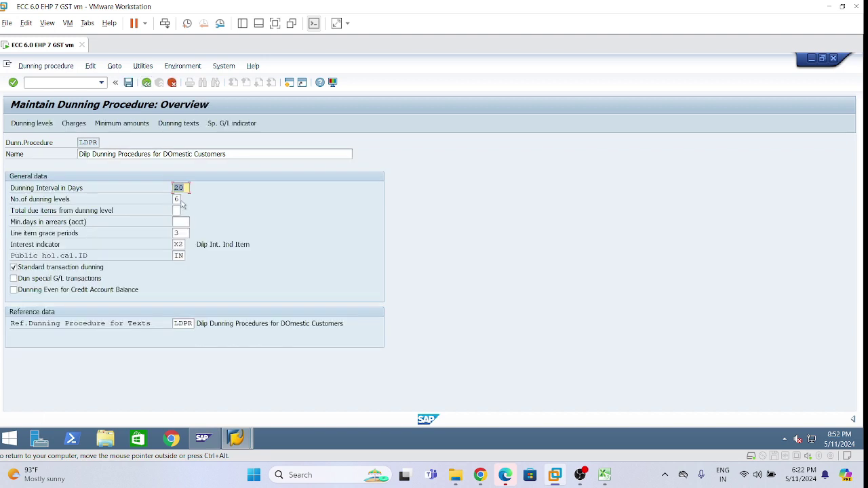
Step: Try 5 dunning levels for procedure LDPR, examine the days in arrears, and leave the procedure without saving
{"action": "left_click", "coordinate": [177, 198]}
{"action": "type", "text": "5"}
{"action": "double_click", "coordinate": [189, 187]}
{"action": "left_click", "coordinate": [31, 123]}
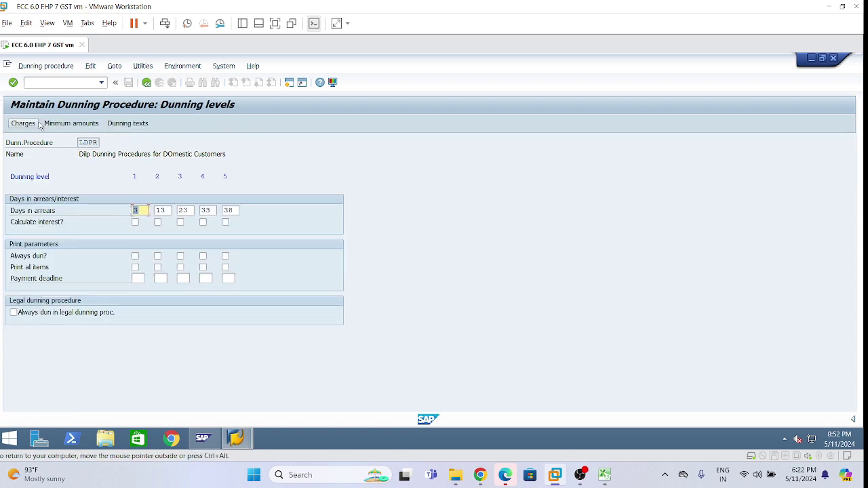
{"action": "left_click", "coordinate": [190, 211]}
{"action": "left_click", "coordinate": [235, 211]}
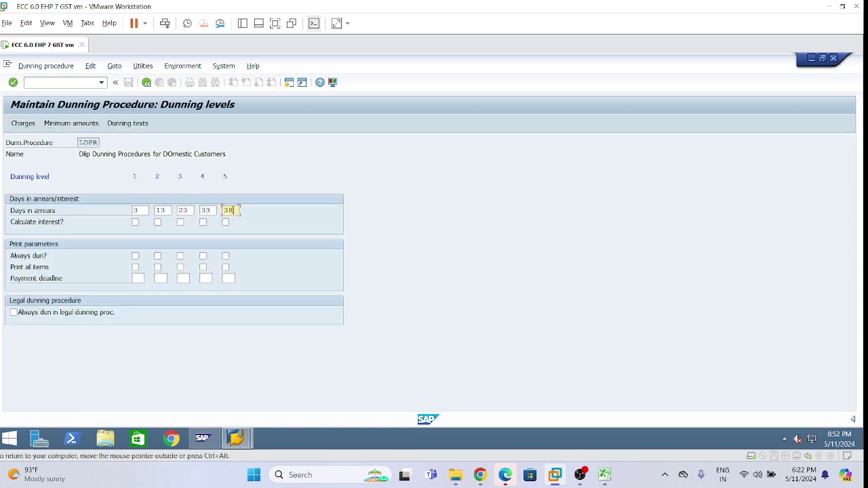
{"action": "left_click", "coordinate": [146, 83]}
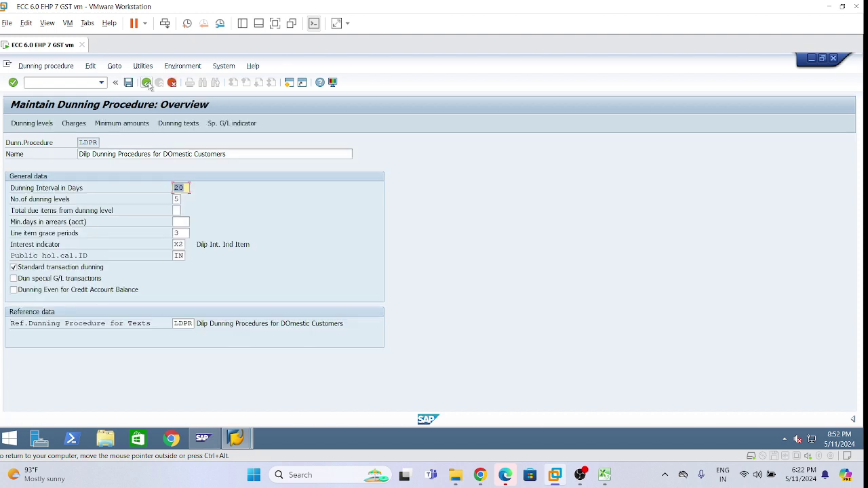
{"action": "left_click", "coordinate": [147, 82]}
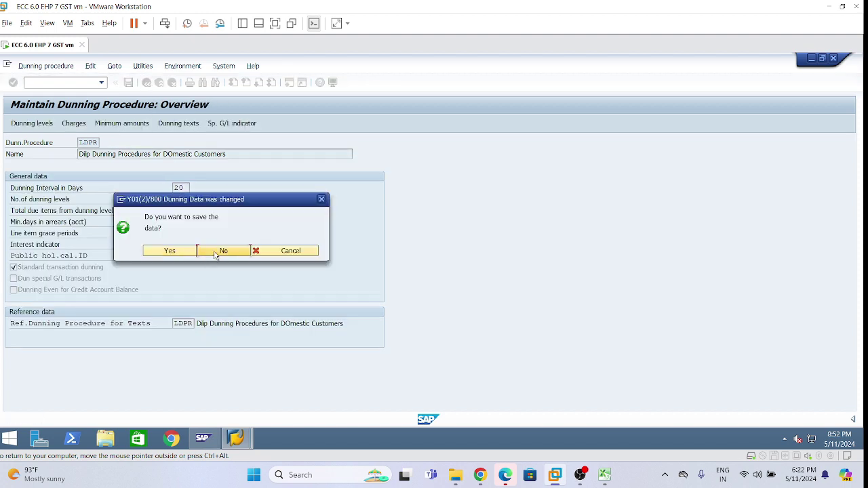
{"action": "left_click", "coordinate": [221, 252]}
Step: Reopen LDPR, set the dunning interval to 10 days with 4 dunning levels, and save under the proposed customizing request
{"action": "double_click", "coordinate": [21, 154]}
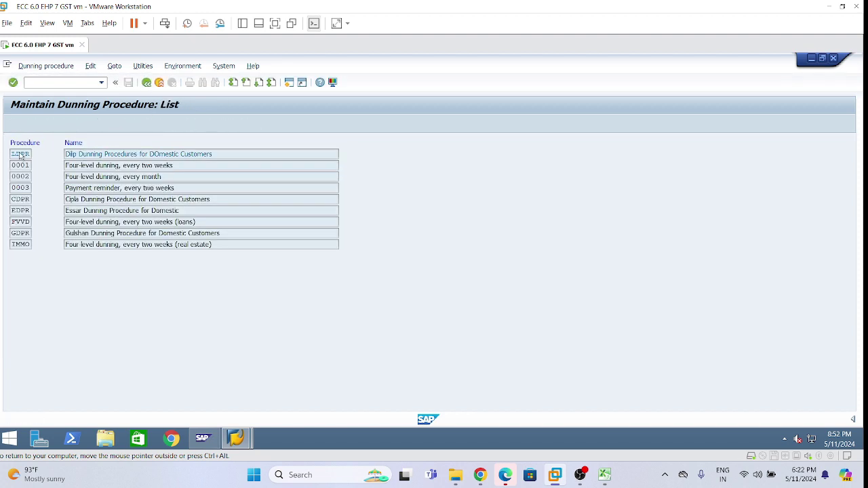
{"action": "left_click", "coordinate": [189, 188]}
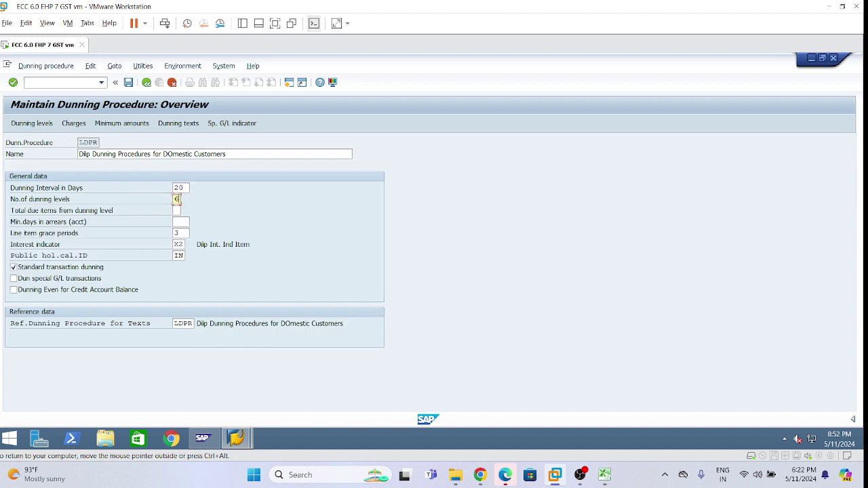
{"action": "key", "text": "BackSpace"}
{"action": "key", "text": "BackSpace"}
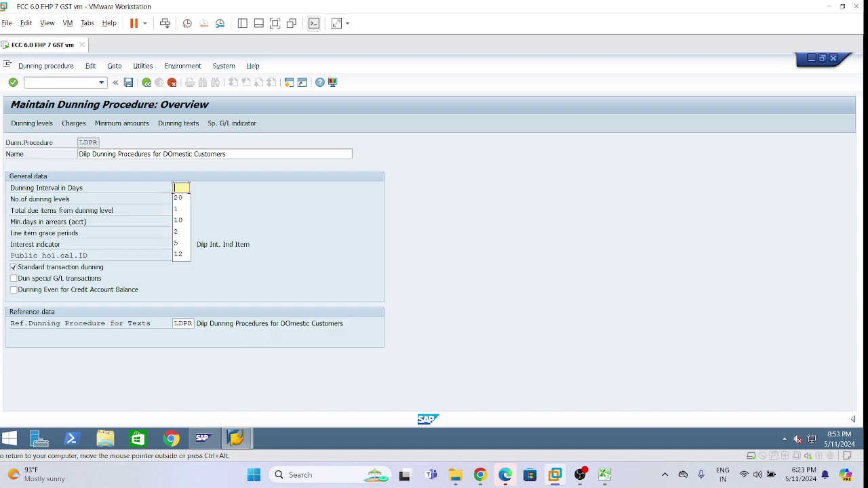
{"action": "left_click", "coordinate": [252, 207]}
{"action": "key", "text": "Tab"}
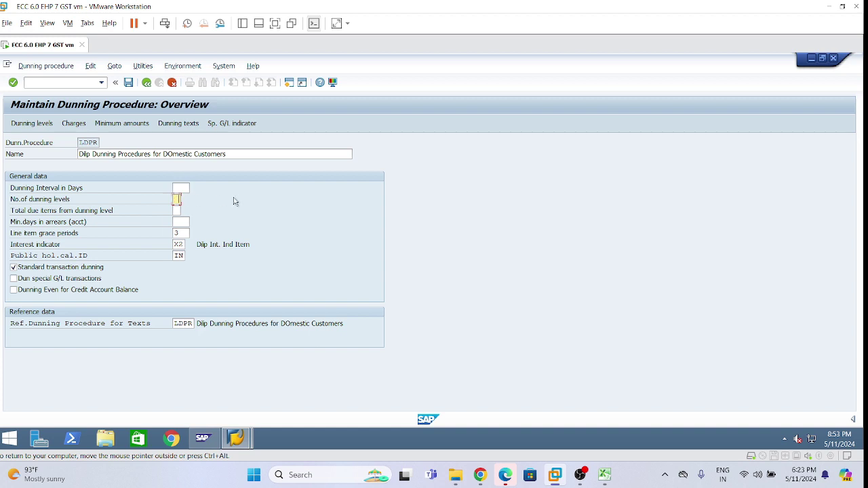
{"action": "left_click", "coordinate": [178, 245]}
{"action": "left_click", "coordinate": [181, 189]}
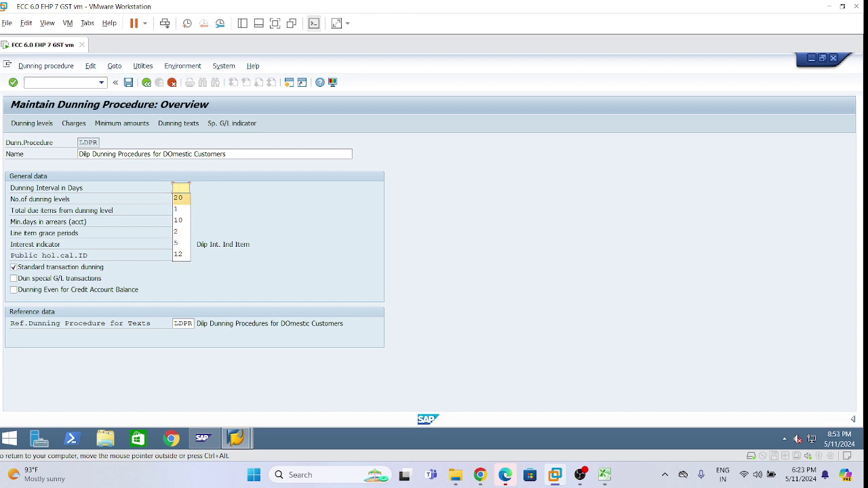
{"action": "left_click", "coordinate": [175, 189]}
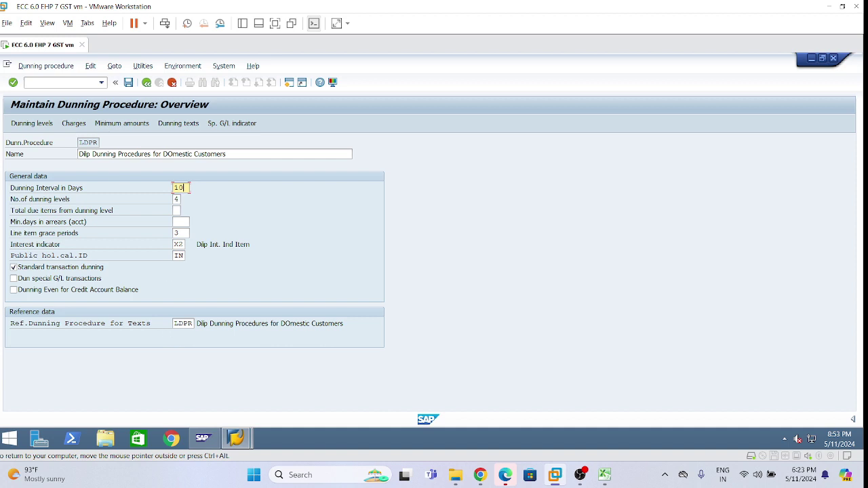
{"action": "left_click", "coordinate": [128, 83]}
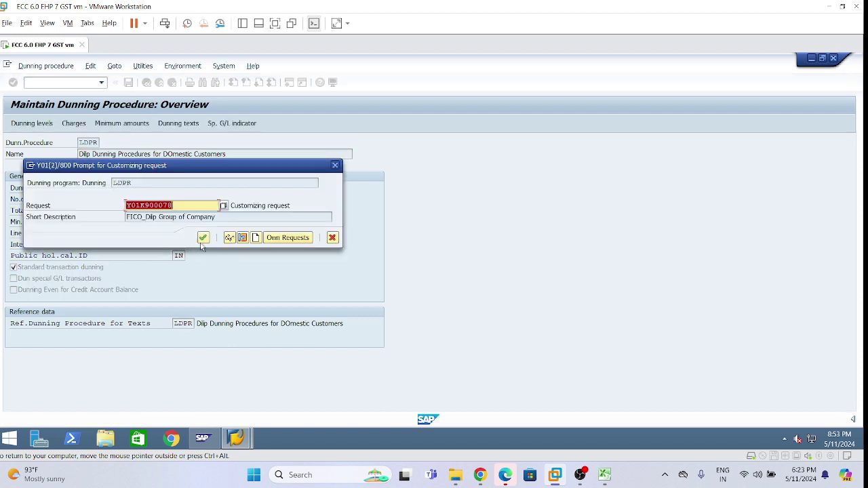
{"action": "key", "text": "Return"}
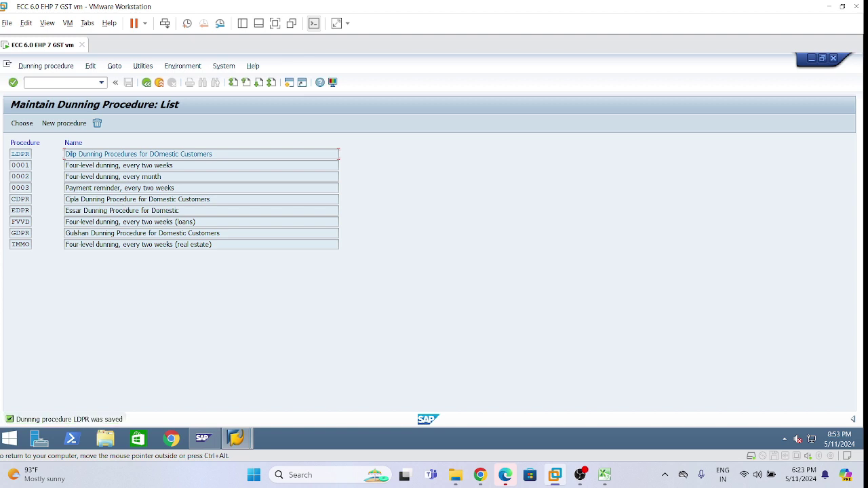
Step: Reopen procedure LDPR, check the days in arrears across its dunning levels, and return to the overview
{"action": "double_click", "coordinate": [30, 154]}
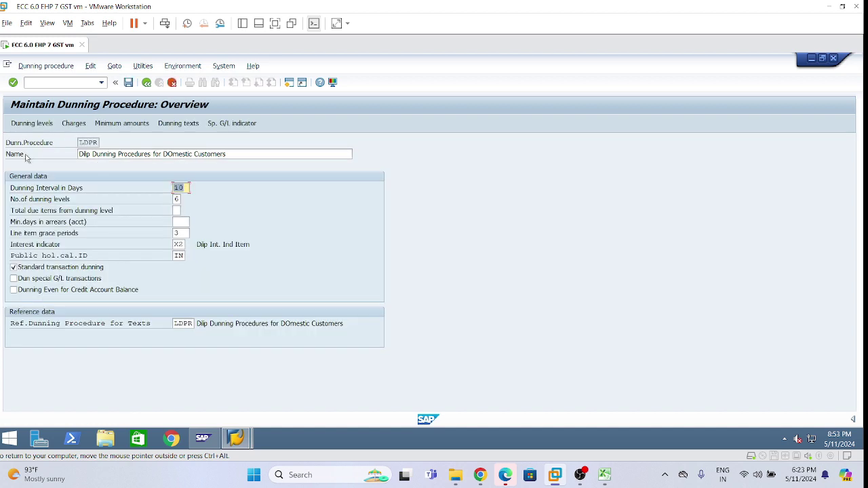
{"action": "left_click", "coordinate": [41, 128]}
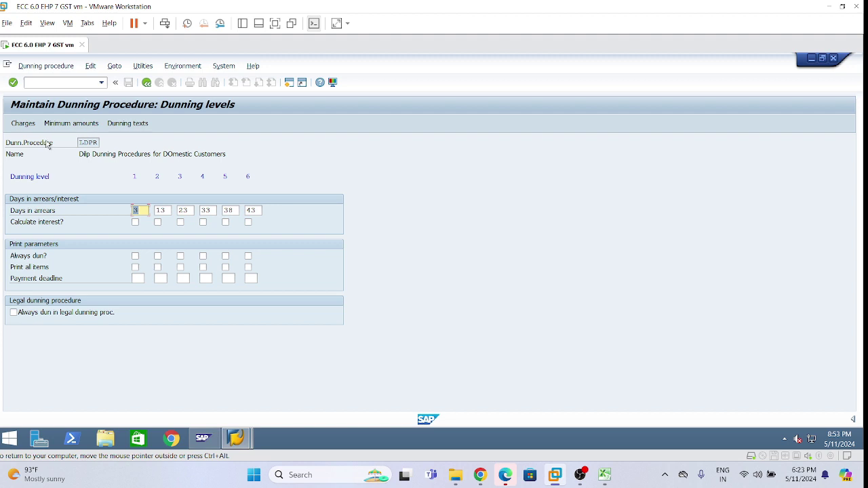
{"action": "left_click", "coordinate": [147, 83]}
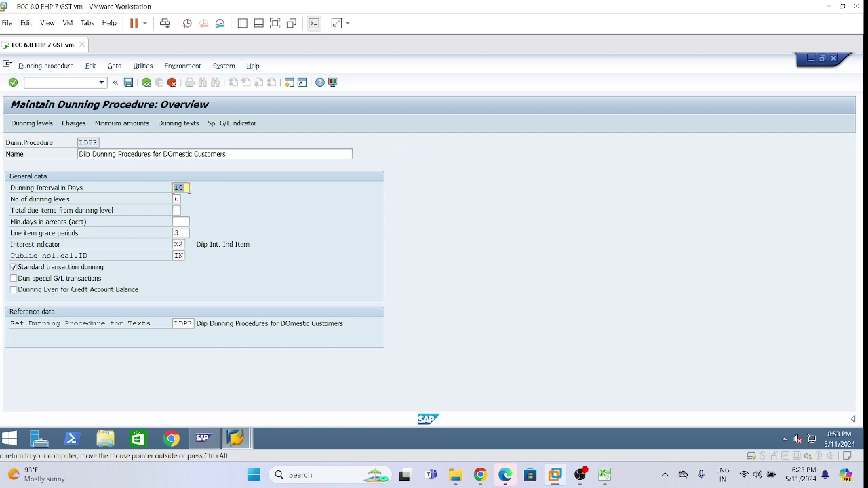
Step: Save procedure LDPR again under the proposed customizing request
{"action": "left_click", "coordinate": [177, 199]}
{"action": "key", "text": "shift+Tab"}
{"action": "left_click", "coordinate": [128, 82]}
{"action": "key", "text": "Return"}
{"action": "key", "text": "Return"}
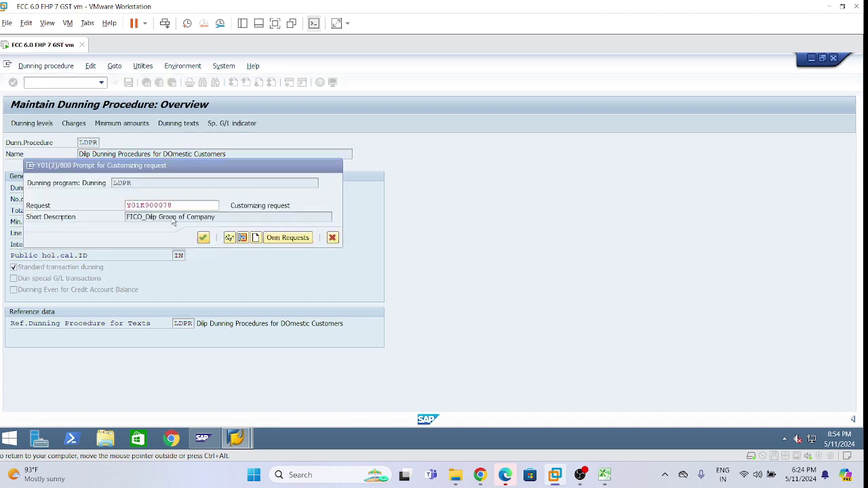
{"action": "left_click", "coordinate": [203, 238]}
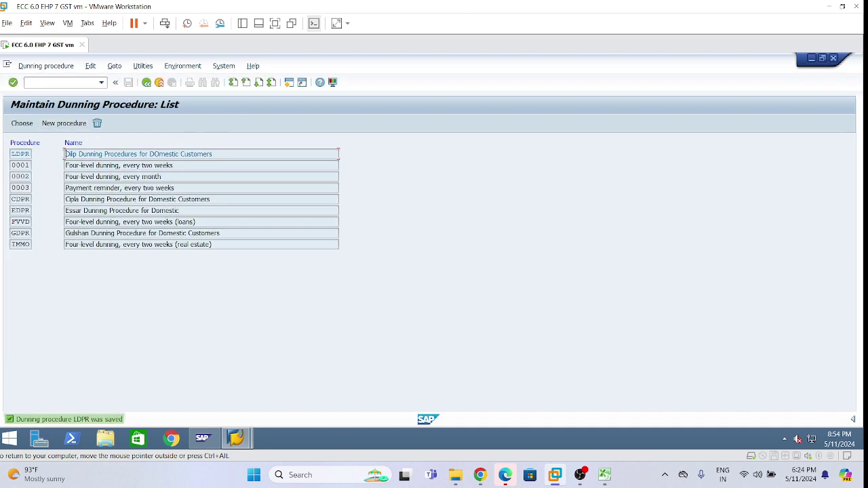
Step: Reopen LDPR, set the number of dunning levels to 4, shorten the name's ending to "Customr", and try to save
{"action": "double_click", "coordinate": [79, 154]}
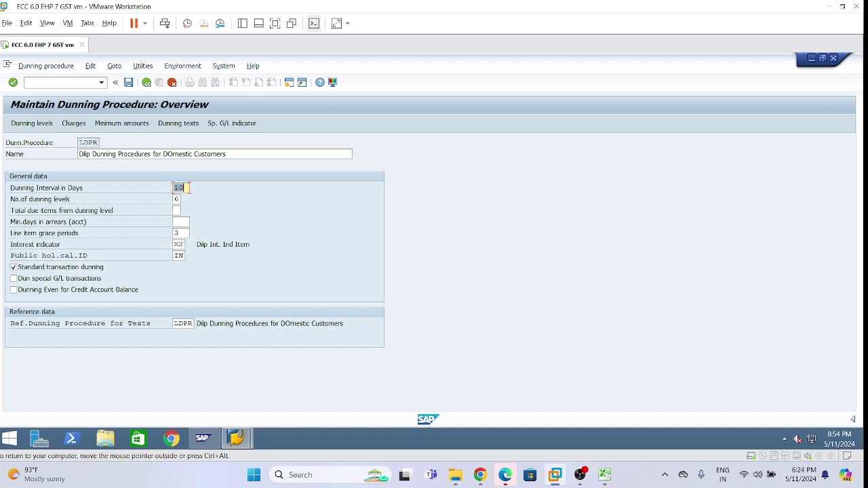
{"action": "left_click", "coordinate": [176, 200]}
{"action": "key", "text": "BackSpace"}
{"action": "type", "text": "4"}
{"action": "double_click", "coordinate": [186, 188]}
{"action": "left_click", "coordinate": [129, 83]}
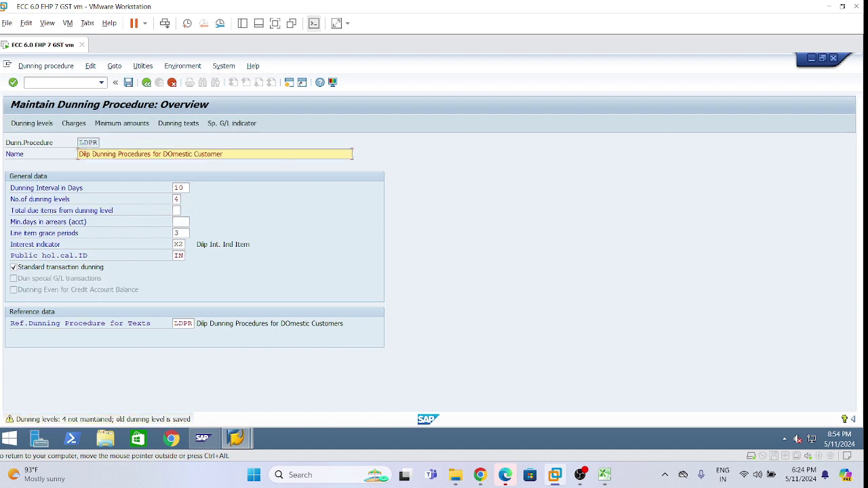
{"action": "key", "text": "BackSpace"}
{"action": "left_click", "coordinate": [128, 83]}
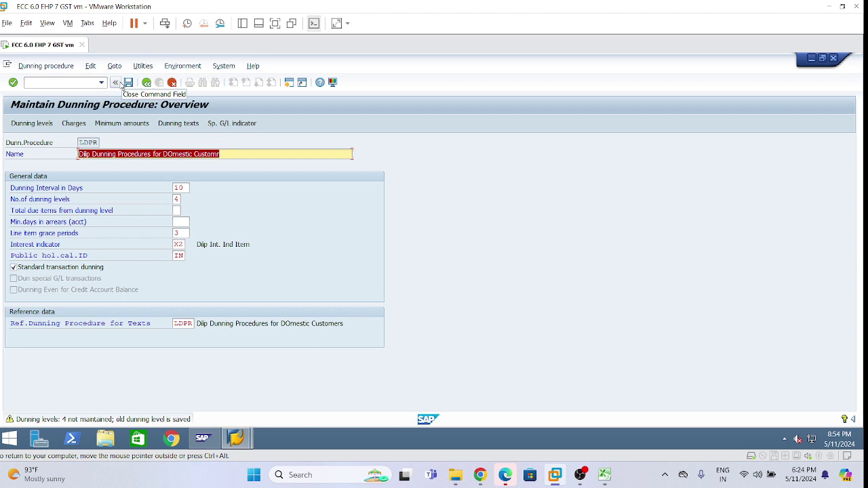
Step: Read the details of the dunning level warning, and check the days in arrears of level 4 in the dunning levels
{"action": "left_click", "coordinate": [109, 422]}
{"action": "double_click", "coordinate": [110, 421]}
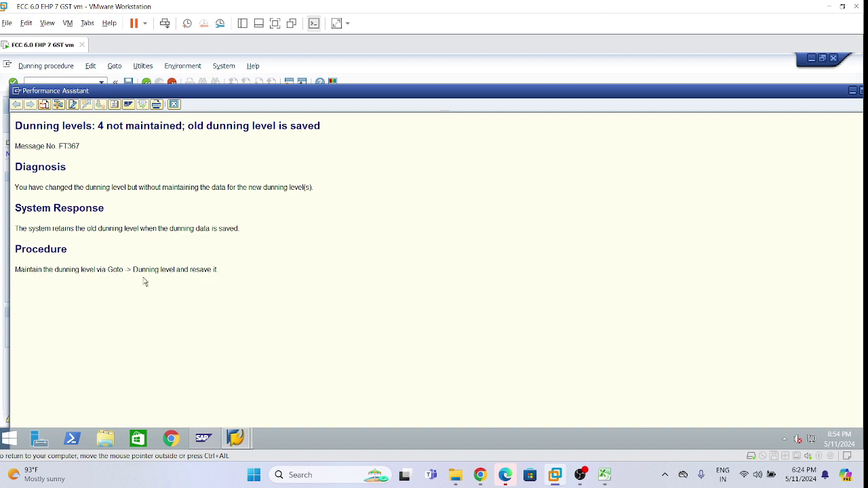
{"action": "left_click", "coordinate": [173, 104]}
{"action": "left_click", "coordinate": [114, 66]}
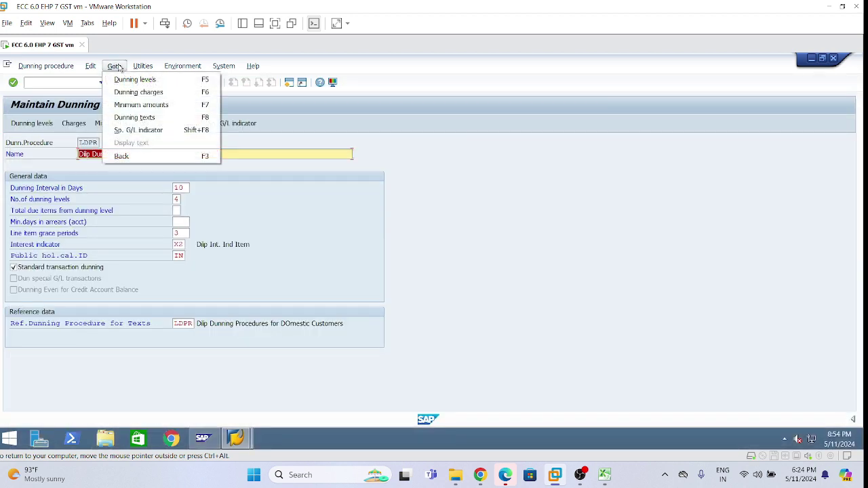
{"action": "left_click", "coordinate": [159, 82]}
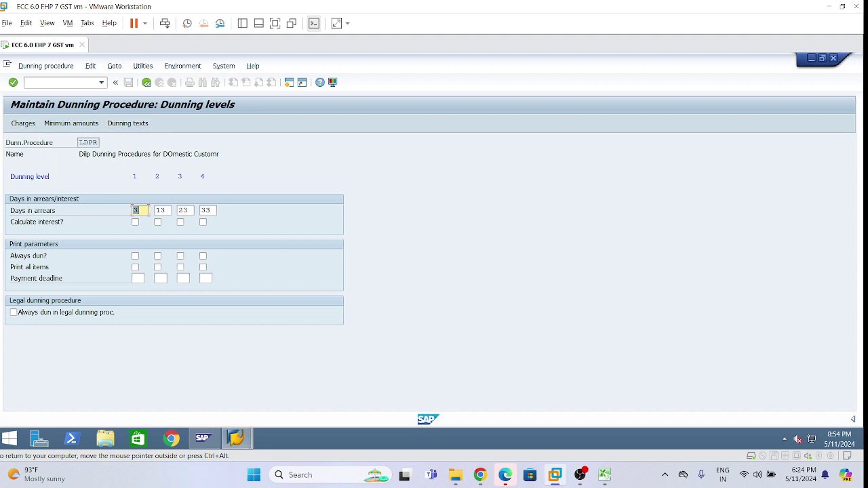
{"action": "left_click", "coordinate": [206, 210]}
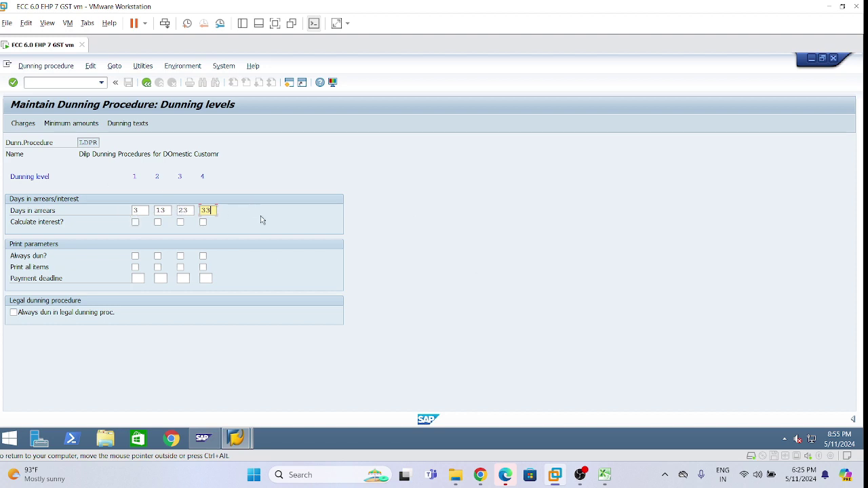
Step: Switch interest calculation on and off again for dunning levels 3 and 4, and return to the overview
{"action": "left_click", "coordinate": [180, 224]}
{"action": "left_click", "coordinate": [203, 223]}
{"action": "left_click", "coordinate": [180, 222]}
{"action": "left_click", "coordinate": [203, 222]}
{"action": "left_click", "coordinate": [147, 84]}
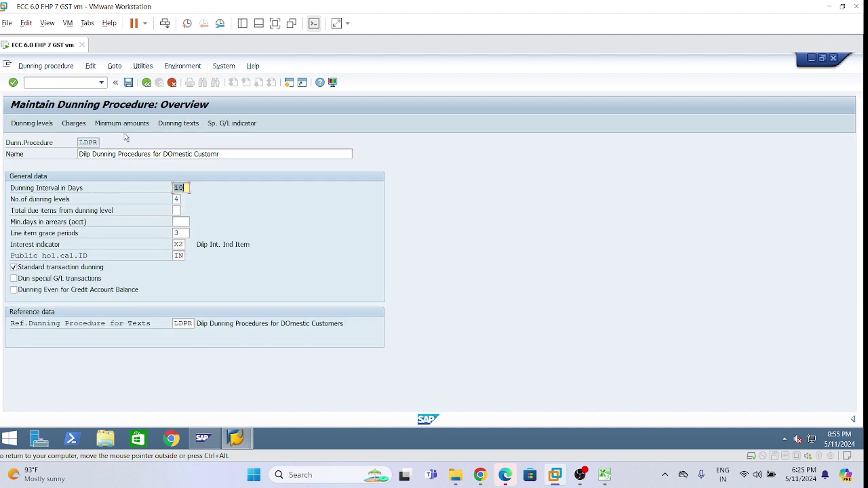
Step: Set the dunning interval of LDPR to 20 days and the number of dunning levels to 6
{"action": "left_click", "coordinate": [114, 66]}
{"action": "left_click", "coordinate": [251, 238]}
{"action": "left_click", "coordinate": [177, 199]}
{"action": "left_click", "coordinate": [185, 188]}
{"action": "key", "text": "BackSpace"}
{"action": "key", "text": "BackSpace"}
{"action": "type", "text": "202"}
{"action": "left_click", "coordinate": [178, 198]}
Step: Open the dunning levels of LDPR, examine the days in arrears of levels 4 and 5, and return to the overview
{"action": "left_click", "coordinate": [114, 65]}
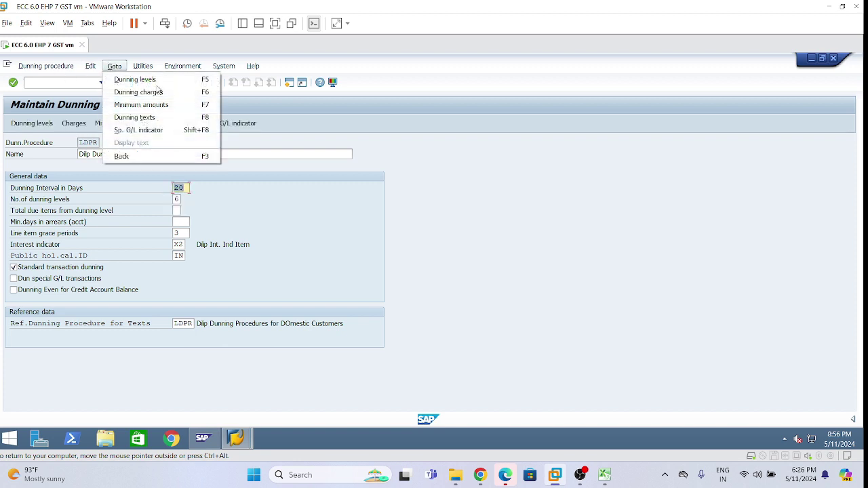
{"action": "left_click", "coordinate": [310, 243]}
{"action": "left_click", "coordinate": [42, 124]}
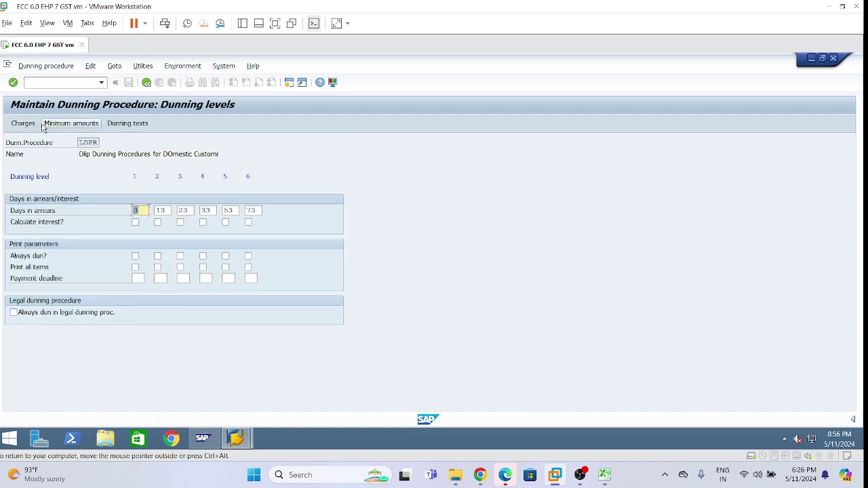
{"action": "left_click", "coordinate": [234, 211]}
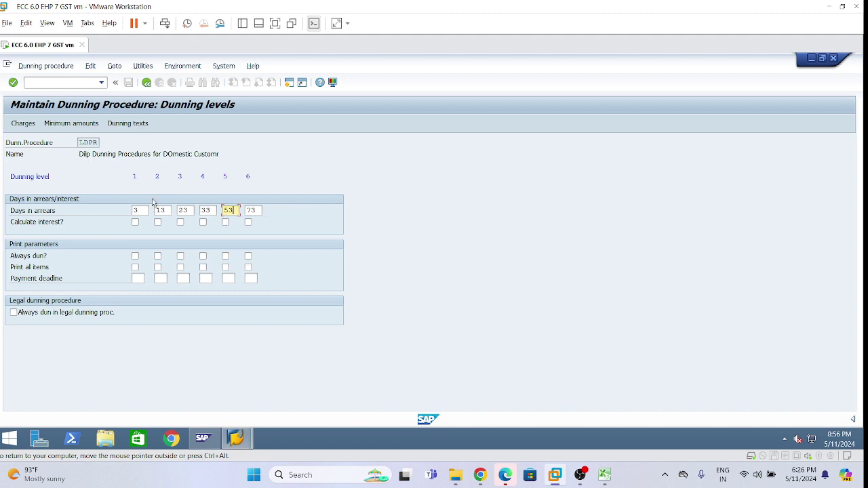
{"action": "left_click", "coordinate": [210, 210]}
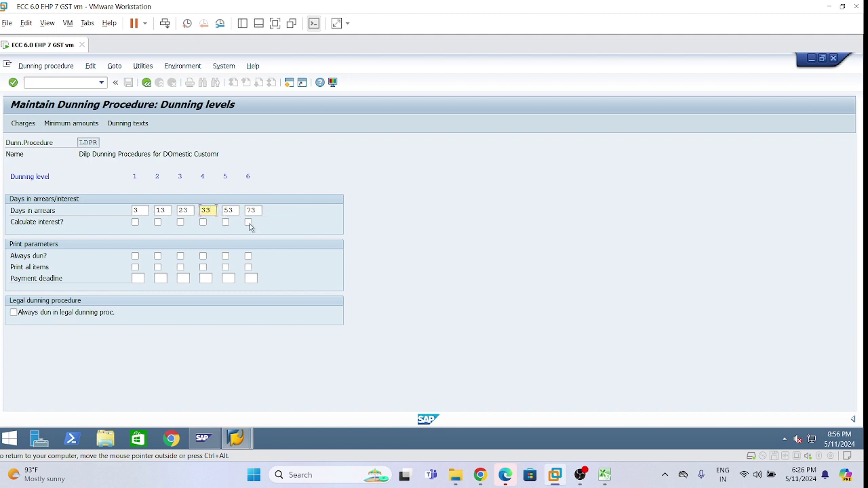
{"action": "left_click", "coordinate": [147, 83]}
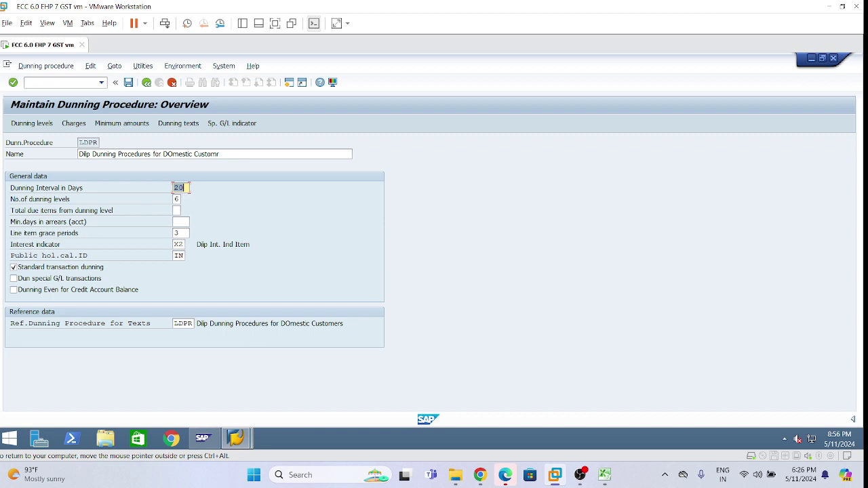
Step: Set the dunning interval to 10 days and the number of levels to 4, and open the dunning levels
{"action": "type", "text": "10"}
{"action": "left_click", "coordinate": [176, 199]}
{"action": "left_click", "coordinate": [32, 123]}
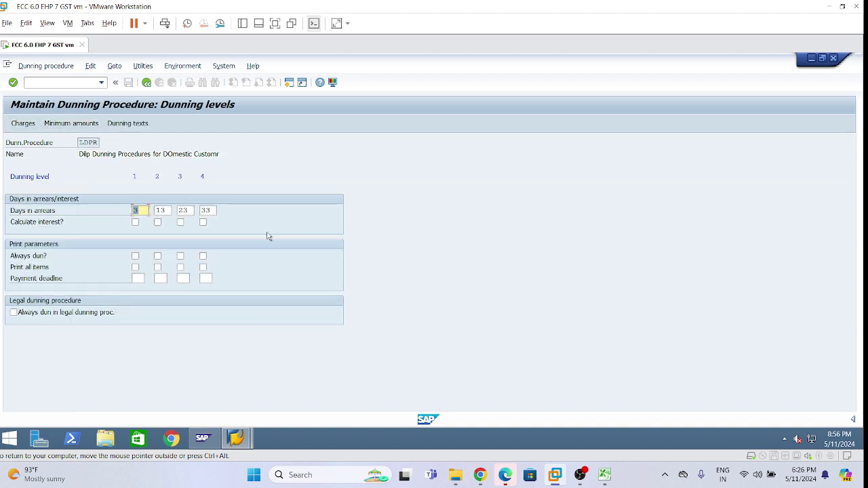
{"action": "left_click", "coordinate": [208, 211]}
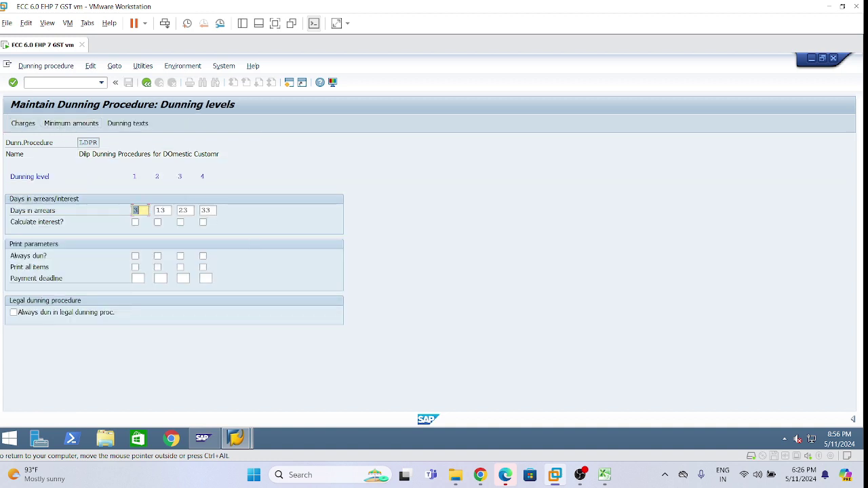
Step: Activate interest calculation for dunning levels 3 and 4, and Always dun and Print all items for levels 1 to 4
{"action": "left_click", "coordinate": [180, 223]}
{"action": "left_click", "coordinate": [202, 223]}
{"action": "left_click", "coordinate": [135, 255]}
{"action": "left_click", "coordinate": [135, 267]}
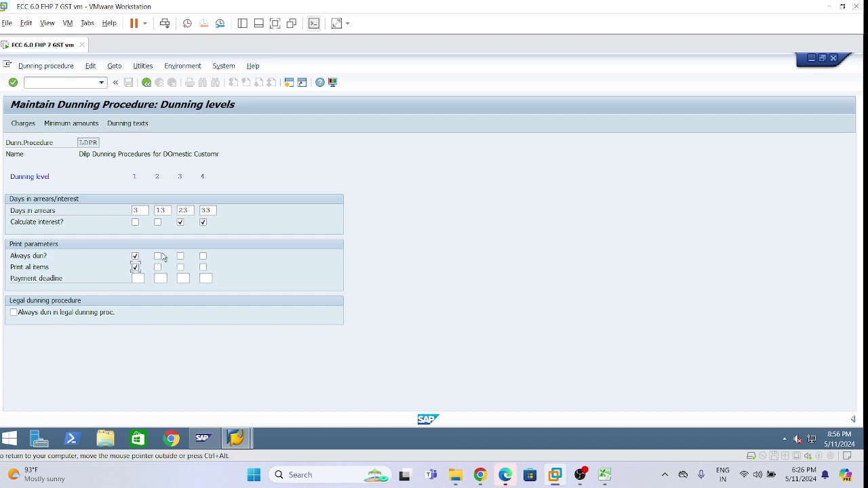
{"action": "left_click", "coordinate": [158, 256]}
{"action": "left_click", "coordinate": [158, 268]}
{"action": "left_click", "coordinate": [181, 256]}
{"action": "left_click", "coordinate": [180, 267]}
{"action": "left_click", "coordinate": [203, 255]}
{"action": "left_click", "coordinate": [203, 267]}
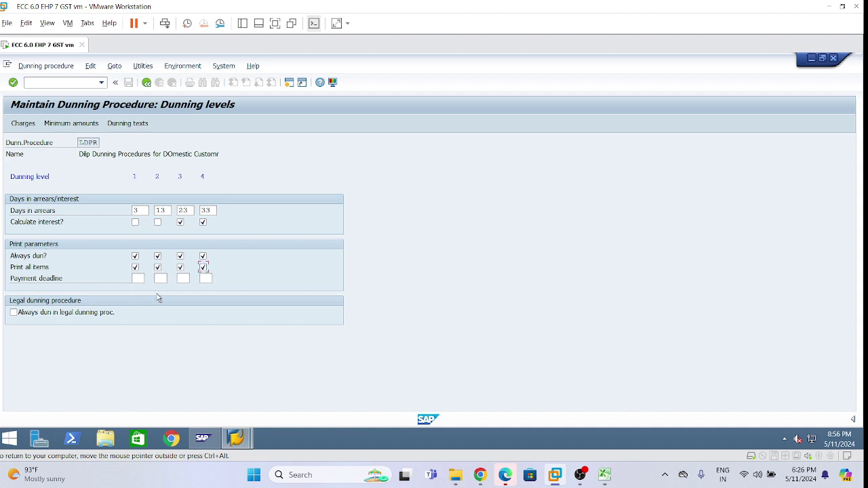
Step: Open the dunning charges of LDPR in currency INR and enter a charge of 150 for dunning level 1
{"action": "left_click", "coordinate": [24, 126]}
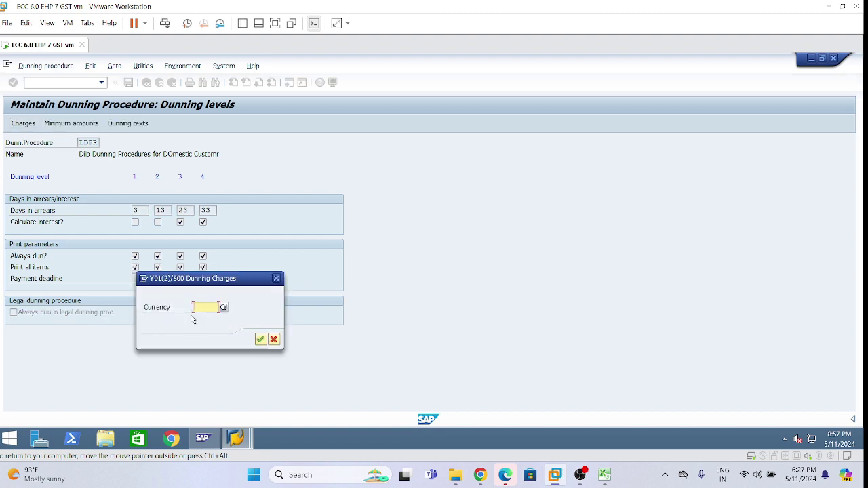
{"action": "type", "text": "inr"}
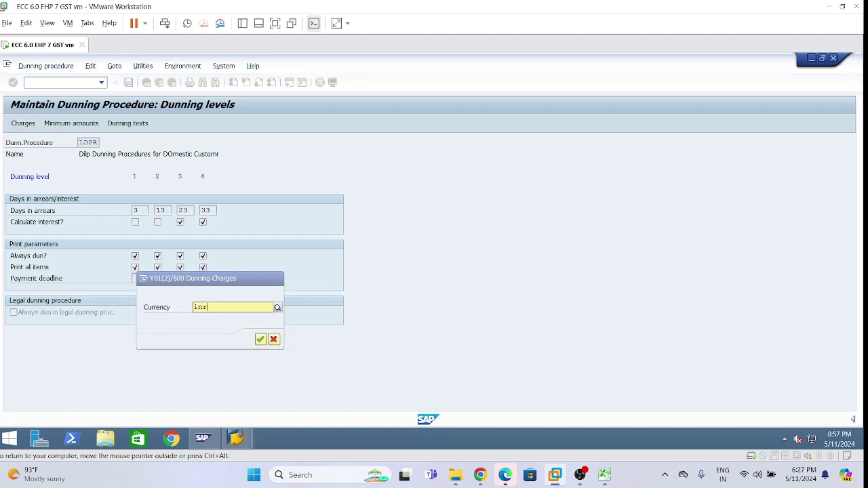
{"action": "key", "text": "Return"}
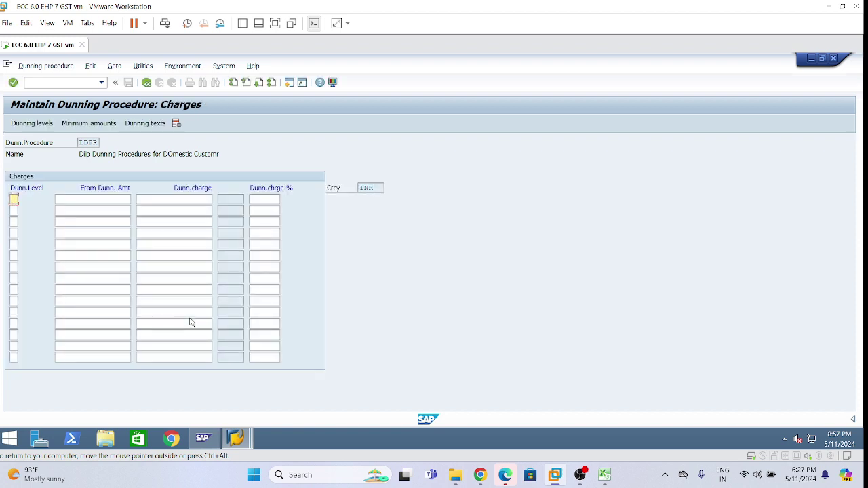
{"action": "type", "text": "1"}
{"action": "key", "text": "Tab"}
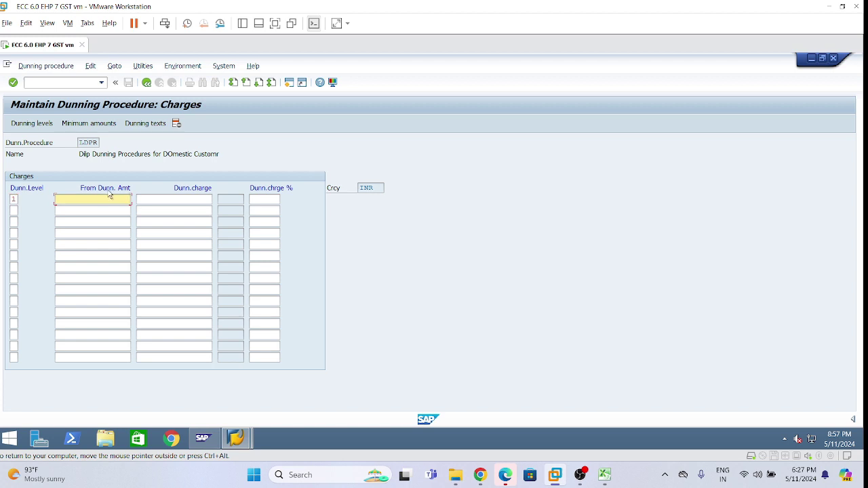
{"action": "key", "text": "Tab"}
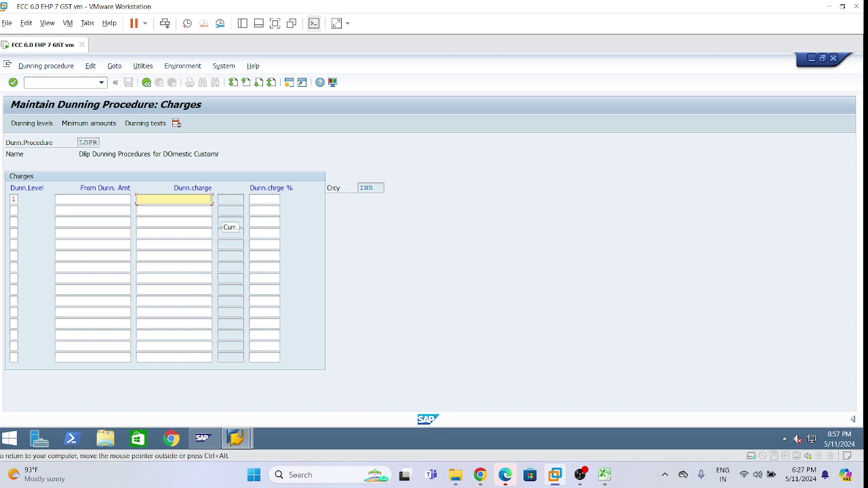
{"action": "type", "text": "150"}
{"action": "key", "text": "Tab"}
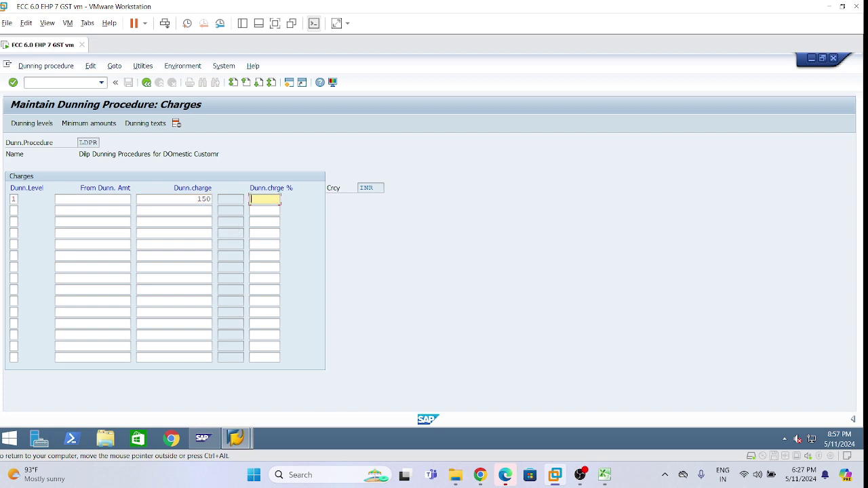
Step: Enter dunning charges of 180 for level 2, 210 for level 3 and 250 for level 4
{"action": "left_click", "coordinate": [14, 210]}
{"action": "left_click", "coordinate": [140, 211]}
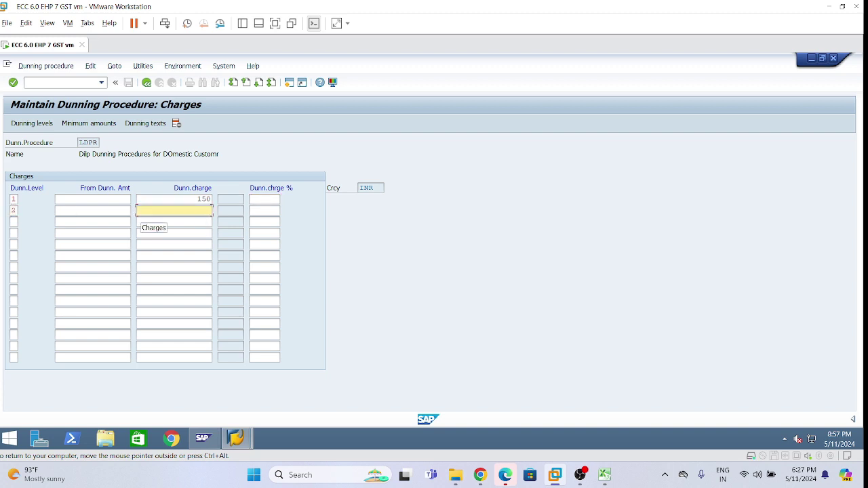
{"action": "type", "text": "180"}
{"action": "left_click", "coordinate": [13, 222]}
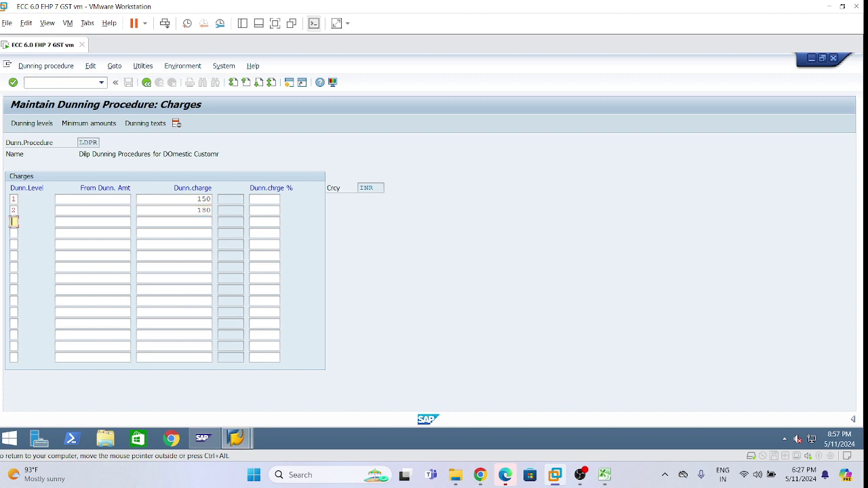
{"action": "type", "text": "3"}
{"action": "left_click", "coordinate": [200, 226]}
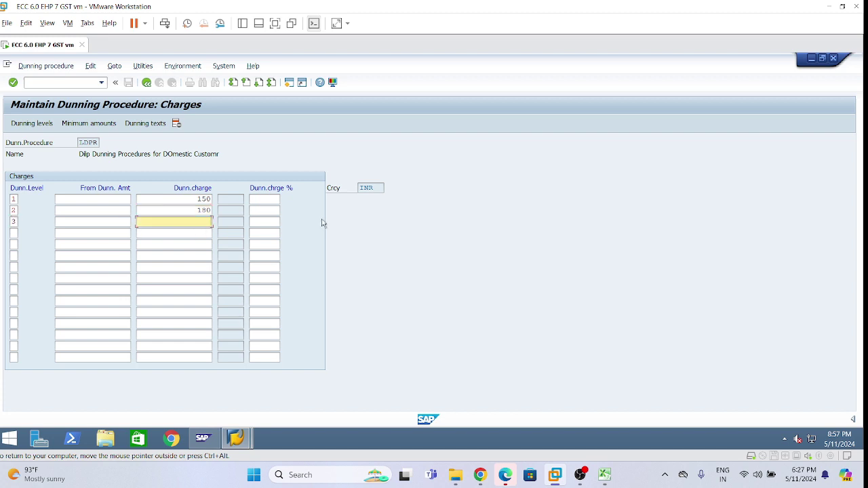
{"action": "type", "text": "210"}
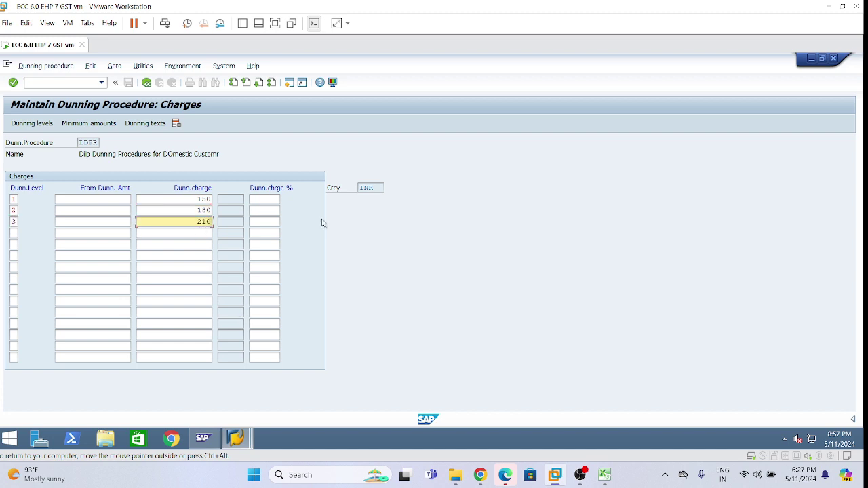
{"action": "left_click", "coordinate": [14, 234]}
{"action": "left_click", "coordinate": [200, 234]}
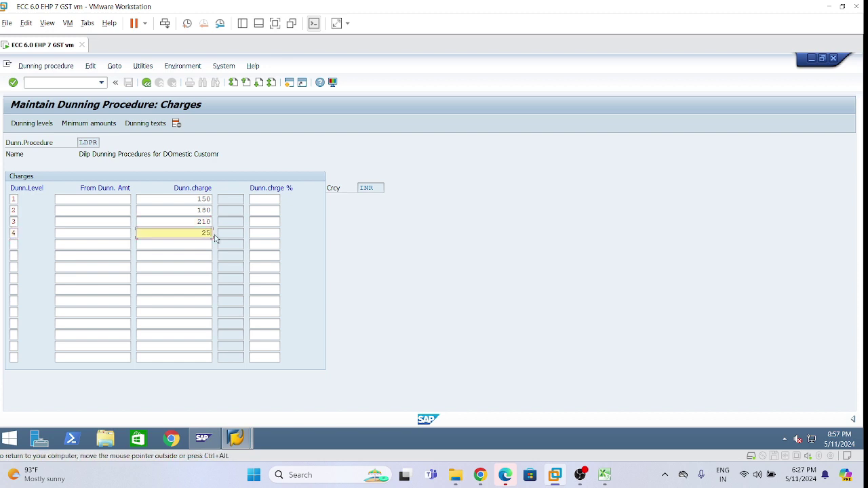
{"action": "key", "text": "Return"}
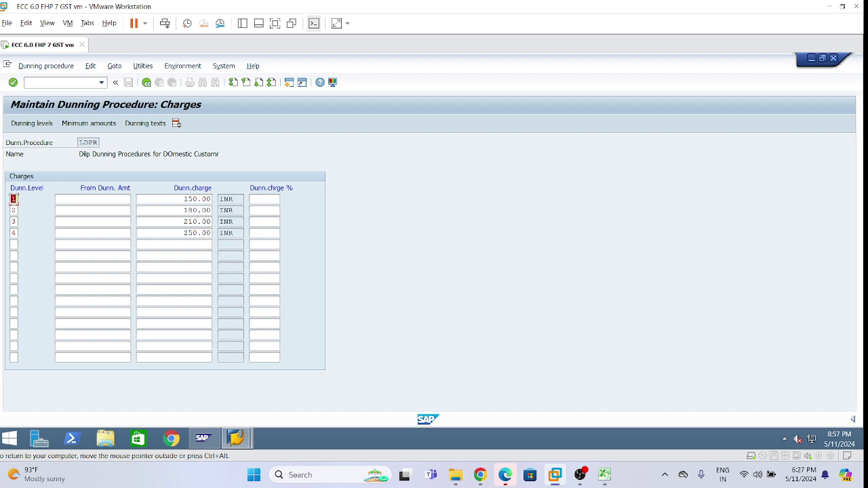
{"action": "left_click", "coordinate": [265, 199]}
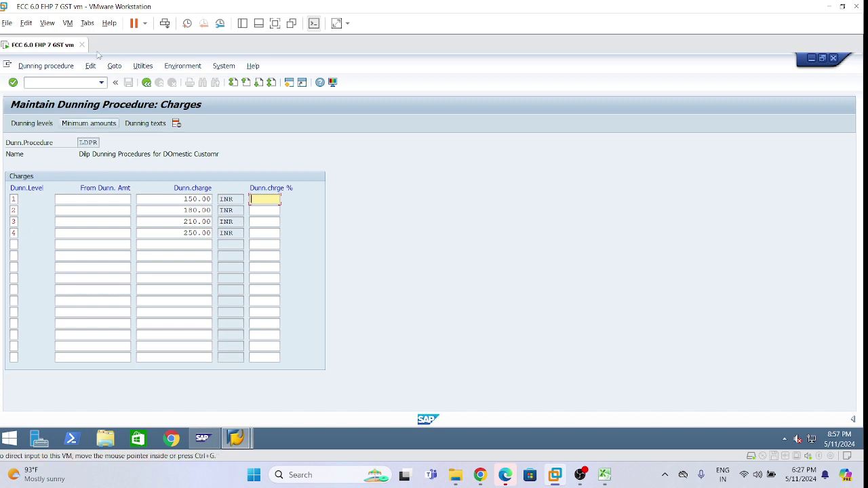
Step: Open the minimum amounts in currency INR and add entries for dunning levels 3 and 4
{"action": "left_click", "coordinate": [99, 123]}
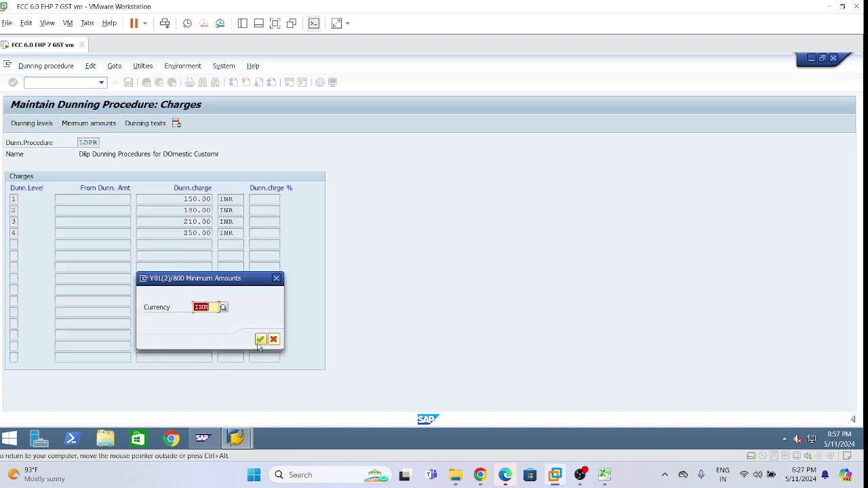
{"action": "left_click", "coordinate": [261, 339]}
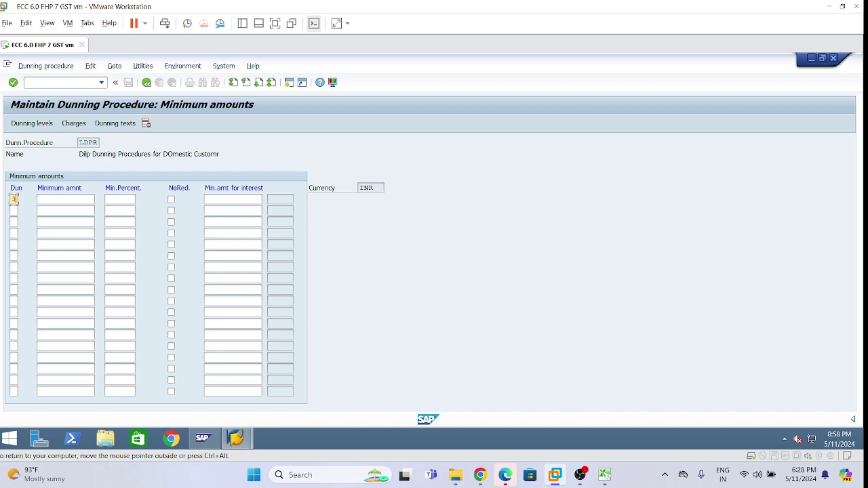
{"action": "left_click", "coordinate": [14, 210]}
{"action": "type", "text": "3"}
{"action": "key", "text": "Return"}
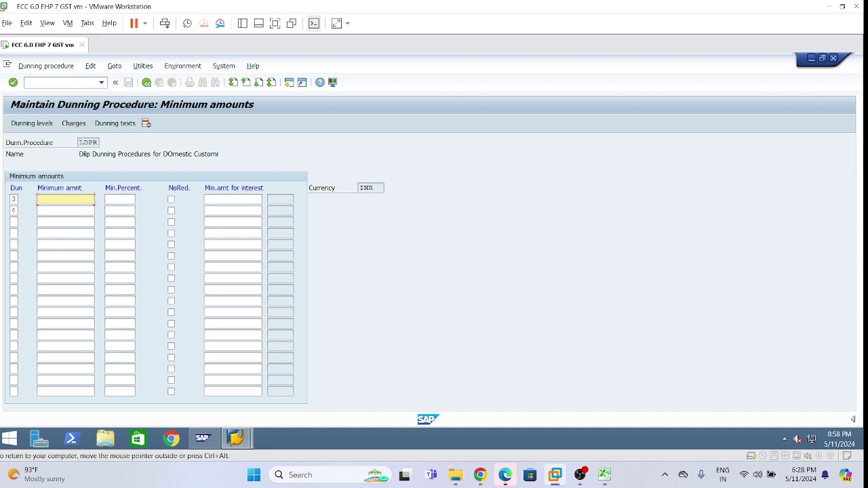
Step: Set the minimum percentage to 12 for dunning levels 3 and 4
{"action": "left_click", "coordinate": [112, 199]}
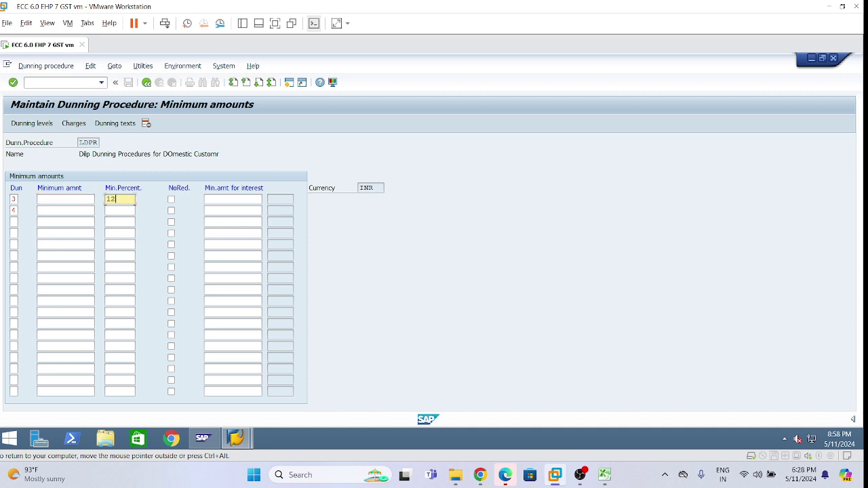
{"action": "left_click", "coordinate": [115, 210]}
{"action": "type", "text": "12"}
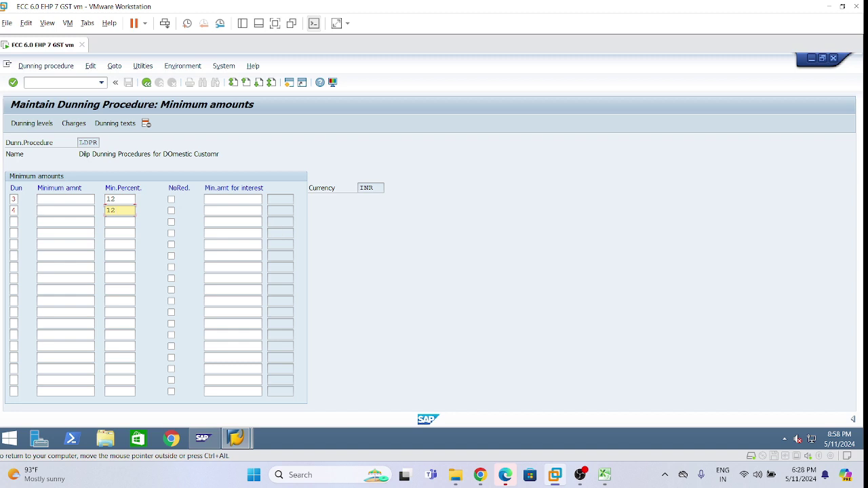
{"action": "key", "text": "Return"}
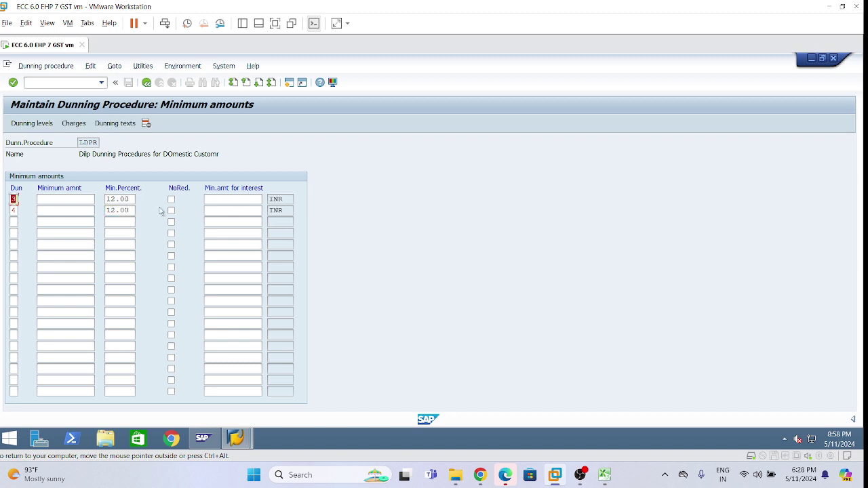
{"action": "key", "text": "Tab"}
{"action": "key", "text": "Tab"}
Step: Call up the dunning texts for company code LI01 with account type Customer
{"action": "left_click", "coordinate": [120, 125]}
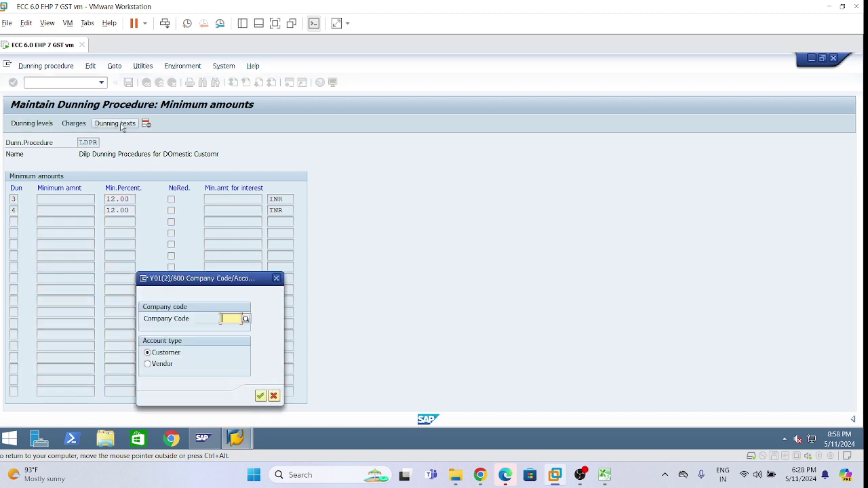
{"action": "type", "text": "li01"}
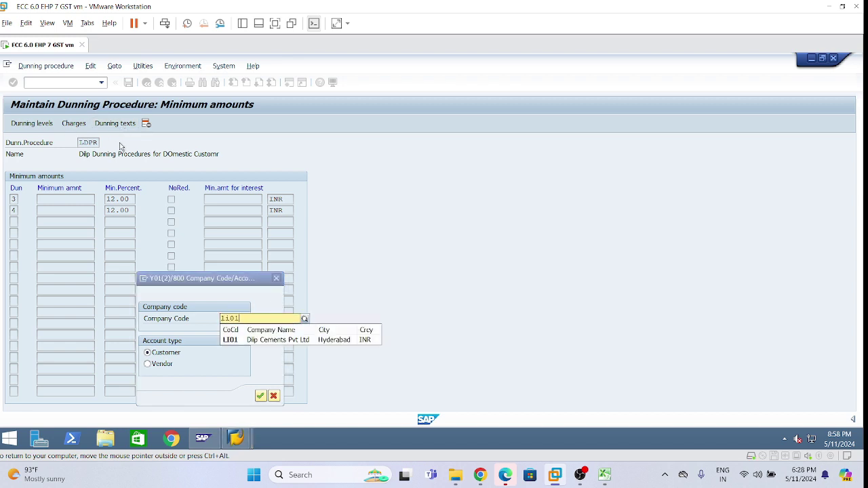
{"action": "left_click", "coordinate": [264, 341]}
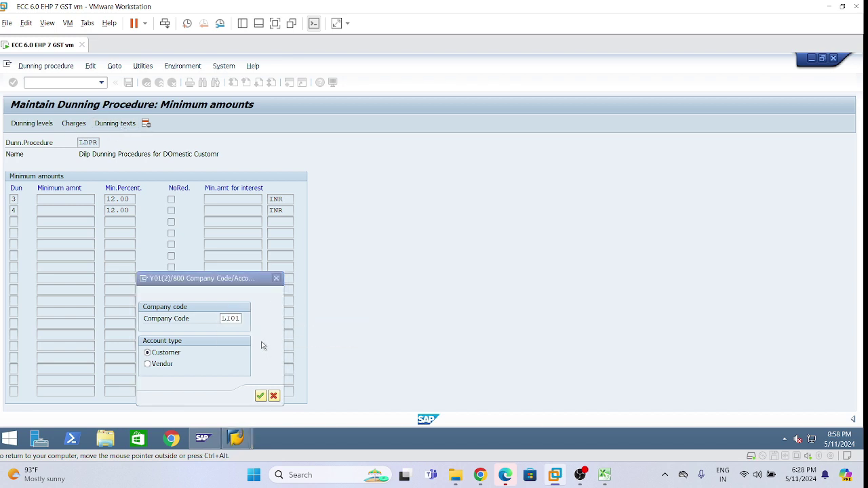
{"action": "left_click", "coordinate": [260, 396]}
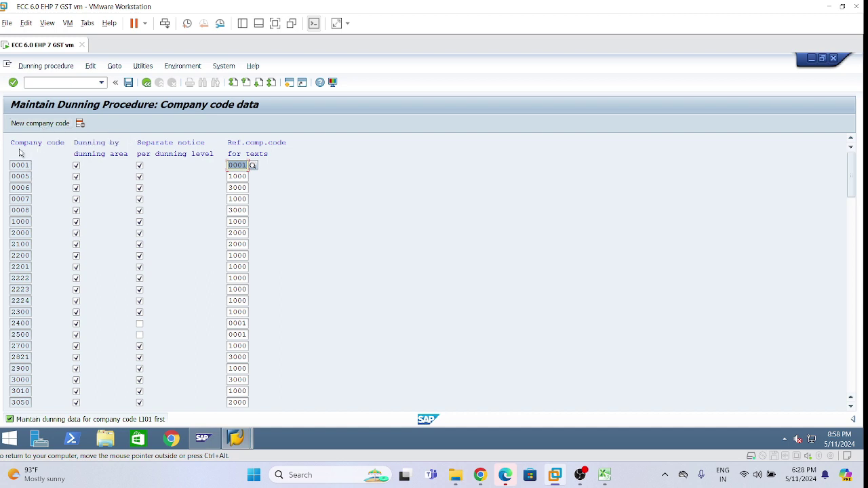
Step: Add company code LI01 with dunning by dunning area and separate notice per dunning level, and save it to the proposed customizing request
{"action": "left_click", "coordinate": [32, 124]}
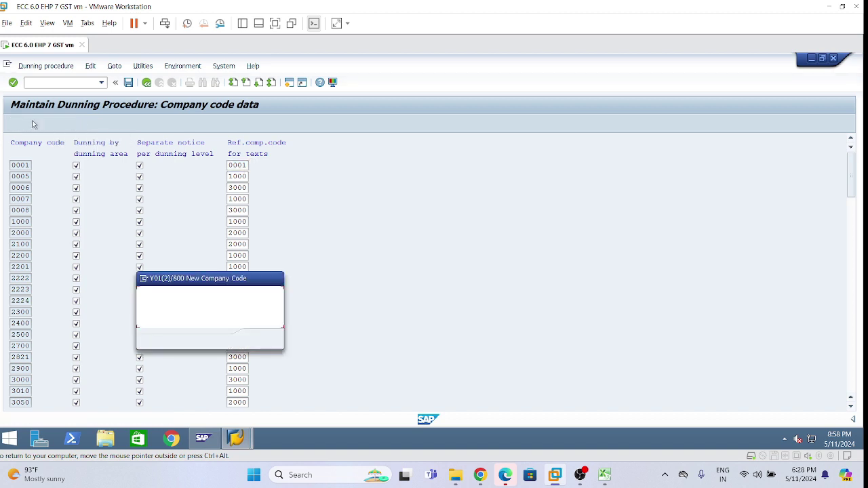
{"action": "left_click", "coordinate": [261, 339]}
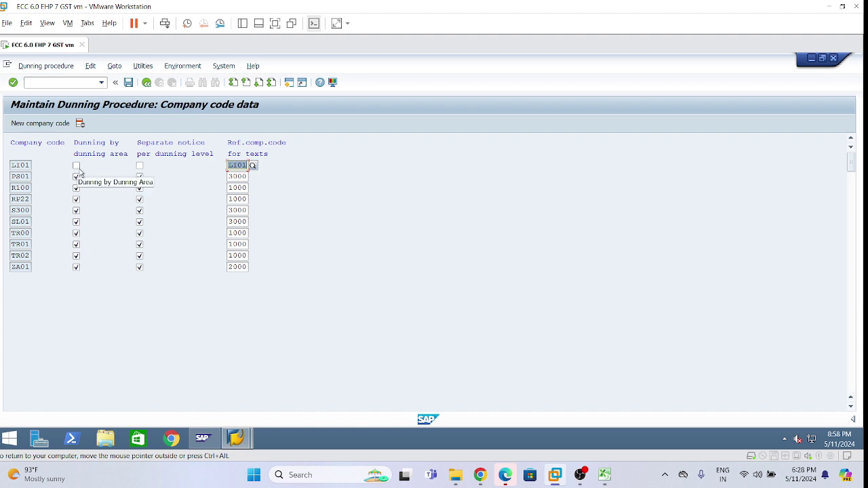
{"action": "left_click", "coordinate": [76, 165]}
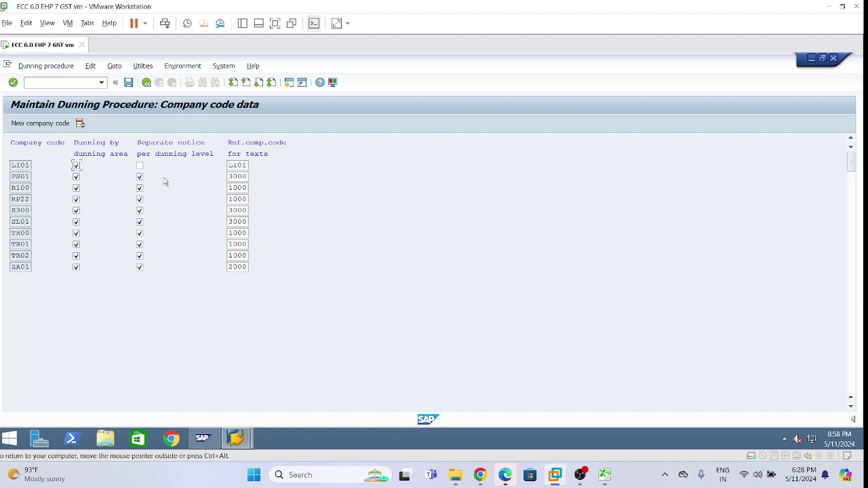
{"action": "left_click", "coordinate": [140, 165]}
{"action": "left_click", "coordinate": [129, 84]}
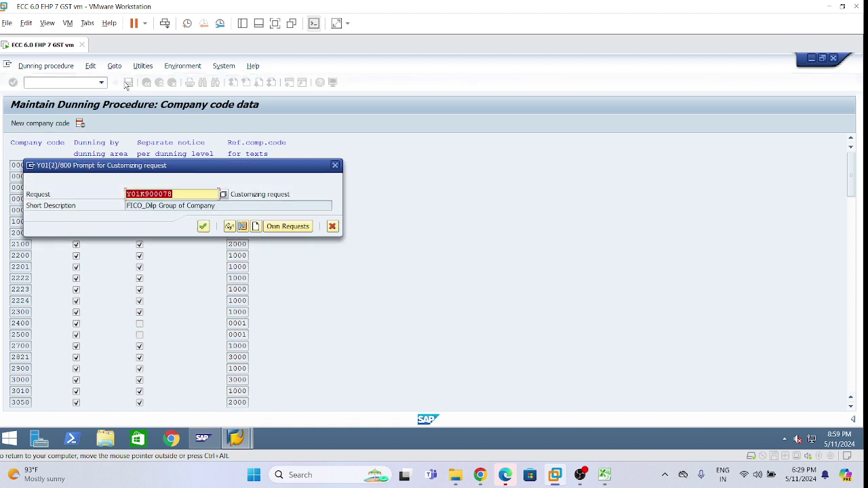
{"action": "left_click", "coordinate": [204, 227]}
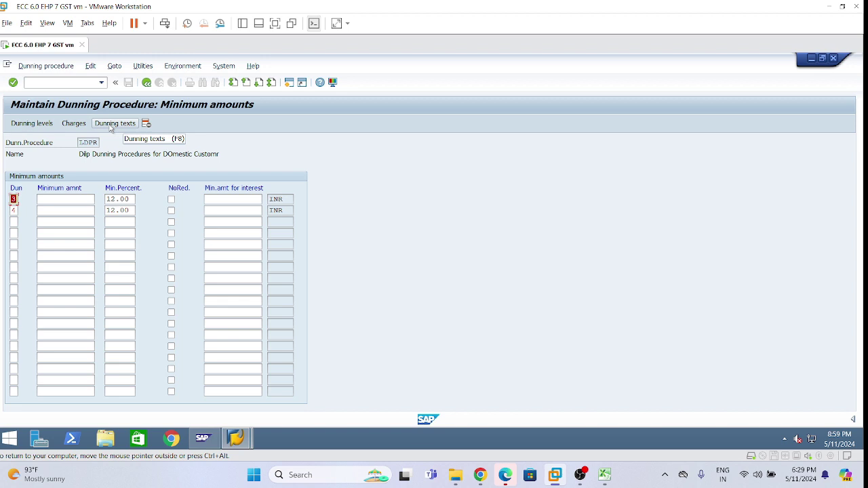
Step: Reopen the dunning texts of LDPR for customers of company code LI01
{"action": "left_click", "coordinate": [111, 129]}
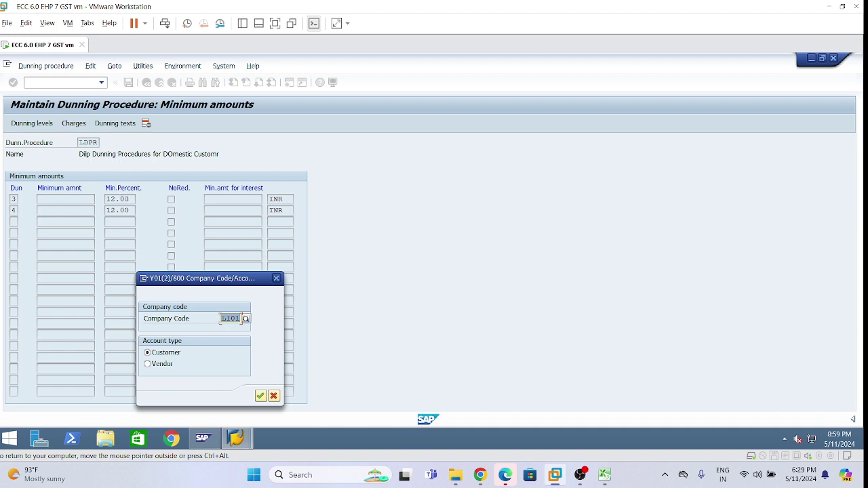
{"action": "left_click", "coordinate": [232, 319]}
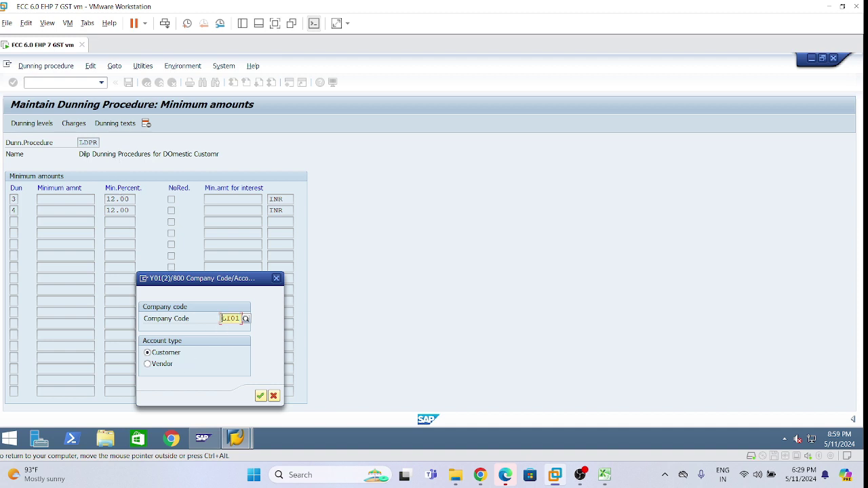
{"action": "left_click", "coordinate": [261, 395]}
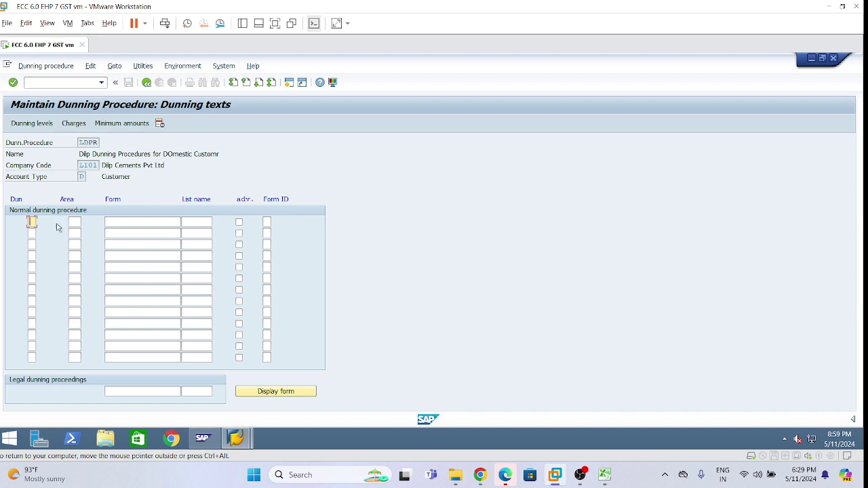
Step: Add a dunning text entry for level 1 with dunning area L1 and form F150_DUNN_01
{"action": "type", "text": "1"}
{"action": "key", "text": "Tab"}
{"action": "left_click", "coordinate": [87, 223]}
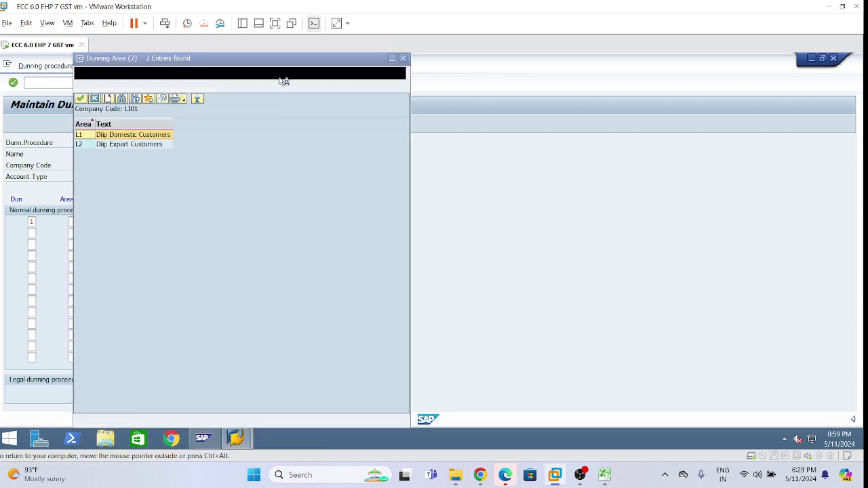
{"action": "double_click", "coordinate": [122, 138]}
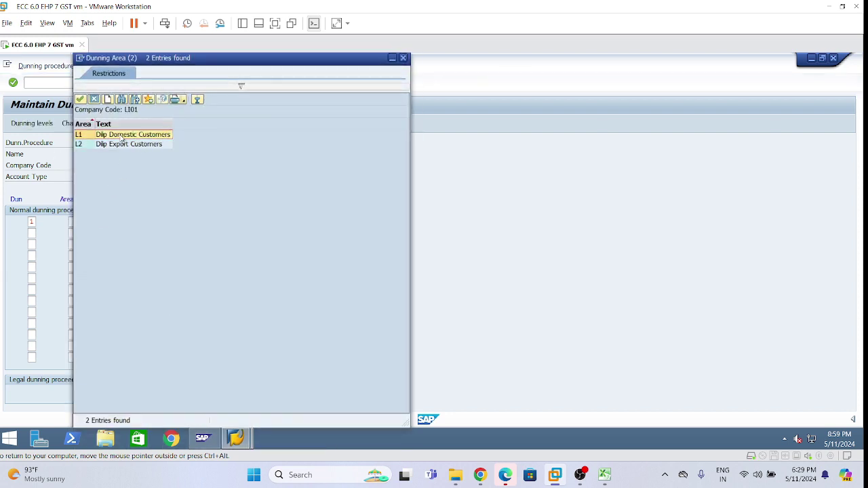
{"action": "left_click", "coordinate": [182, 221]}
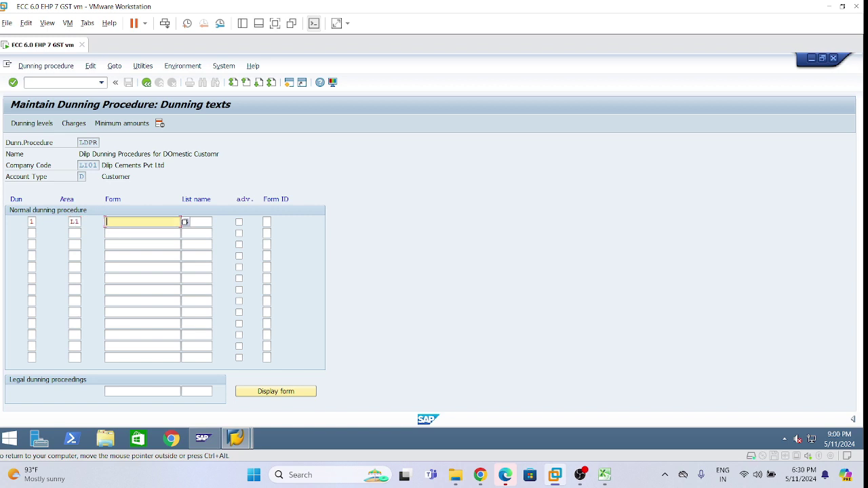
{"action": "type", "text": "F150_DUNN_01"}
{"action": "left_click", "coordinate": [32, 233]}
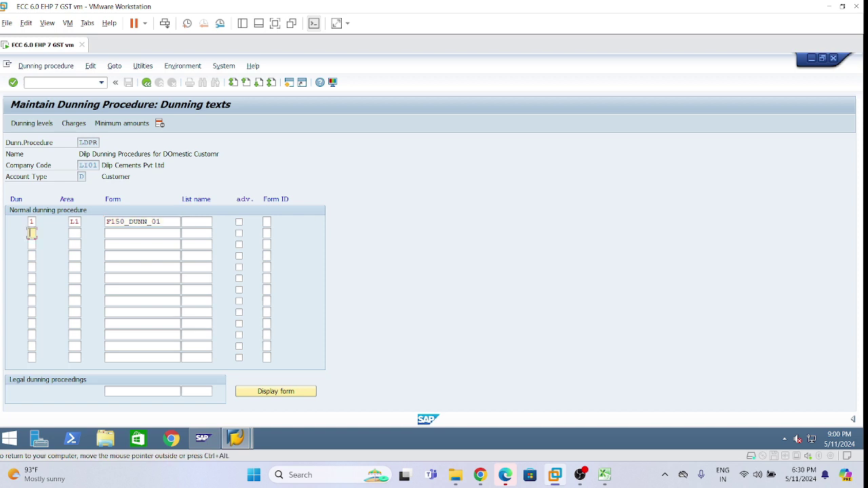
Step: Add a dunning text entry for level 2 with dunning area L1, reusing form F150_DUNN_01 from level 1
{"action": "type", "text": "2"}
{"action": "left_click", "coordinate": [80, 234]}
{"action": "type", "text": "L1"}
{"action": "left_click", "coordinate": [182, 222]}
{"action": "key", "text": "shift+Home"}
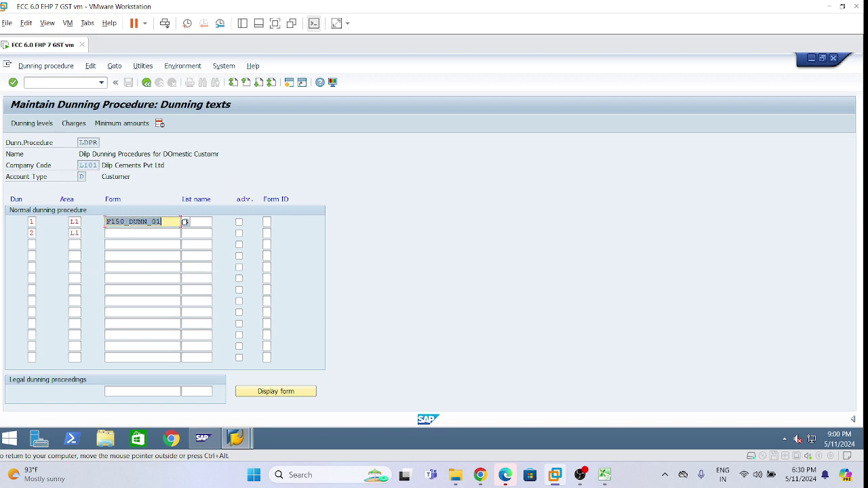
{"action": "key", "text": "ctrl+c"}
{"action": "left_click", "coordinate": [153, 234]}
{"action": "key", "text": "ctrl+v"}
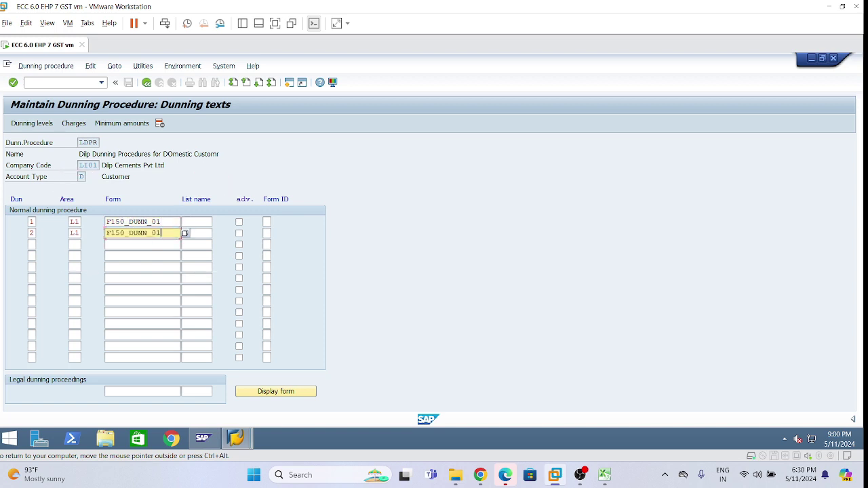
Step: Add dunning text entries for levels 3 and 4, both with dunning area L1 and form F150_DUNN_01
{"action": "left_click", "coordinate": [153, 245]}
{"action": "key", "text": "ctrl+v"}
{"action": "left_click", "coordinate": [153, 256]}
{"action": "key", "text": "ctrl+v"}
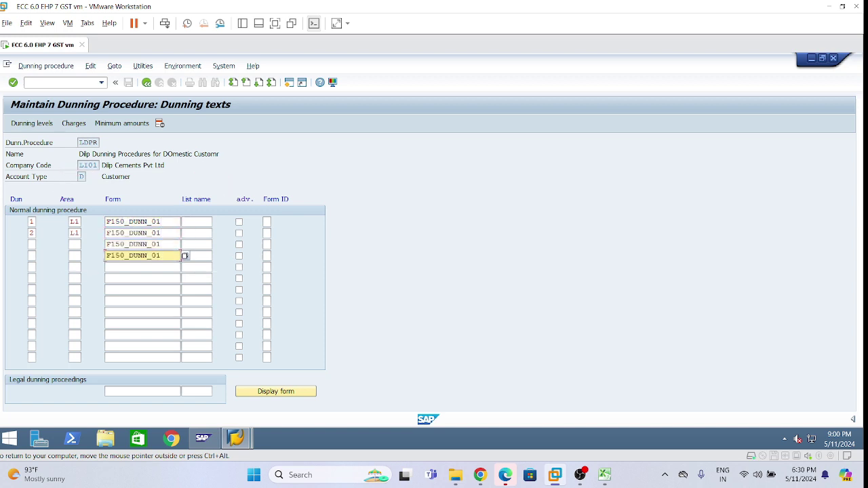
{"action": "left_click", "coordinate": [32, 244]}
{"action": "type", "text": "3"}
{"action": "left_click", "coordinate": [31, 255]}
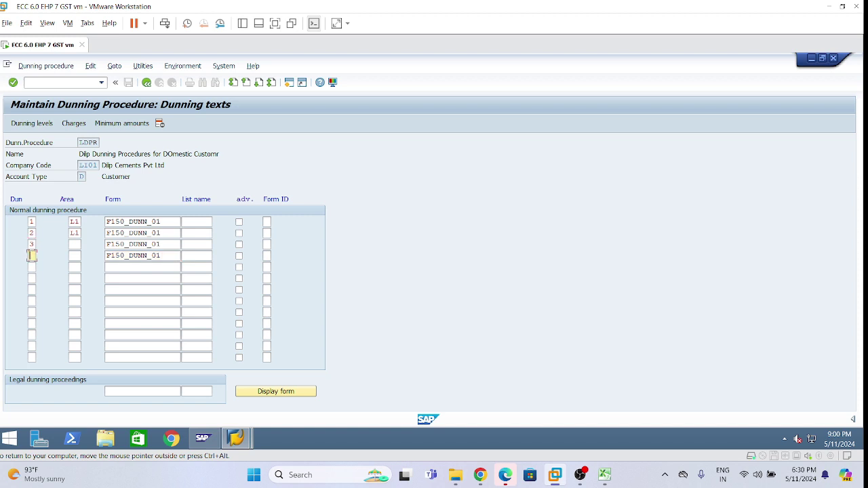
{"action": "type", "text": "4"}
{"action": "left_click", "coordinate": [75, 245]}
{"action": "type", "text": "L1"}
{"action": "left_click", "coordinate": [74, 255]}
{"action": "type", "text": "L1"}
{"action": "left_click", "coordinate": [179, 267]}
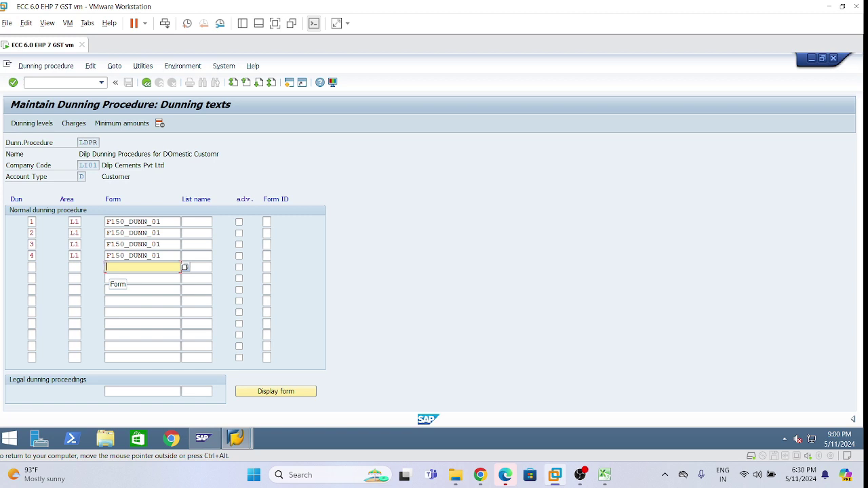
Step: Return to the overview of dunning procedure LDPR and save it with its dunning texts
{"action": "left_click", "coordinate": [147, 84]}
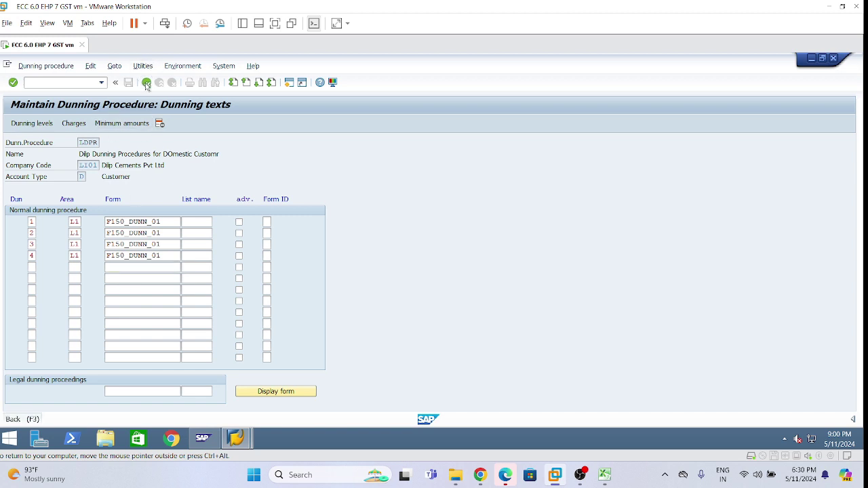
{"action": "left_click", "coordinate": [128, 83]}
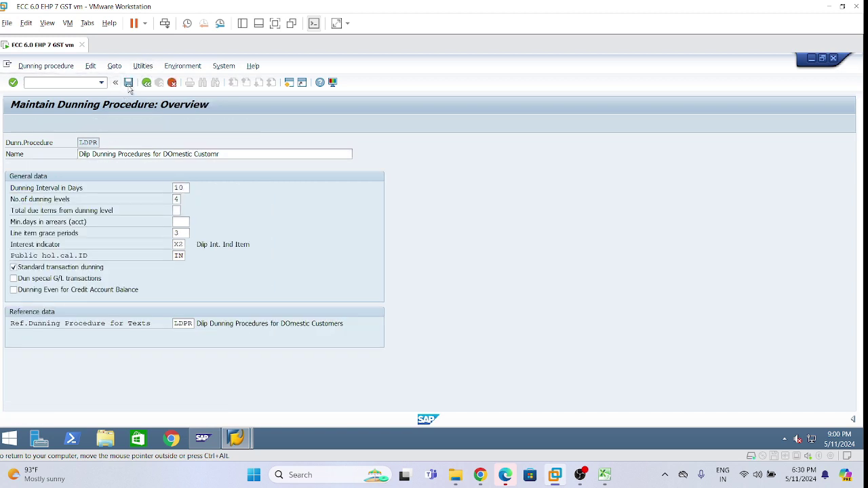
Step: Save dunning procedure LDPR with its change request and return to the implementation guide
{"action": "left_click", "coordinate": [203, 238]}
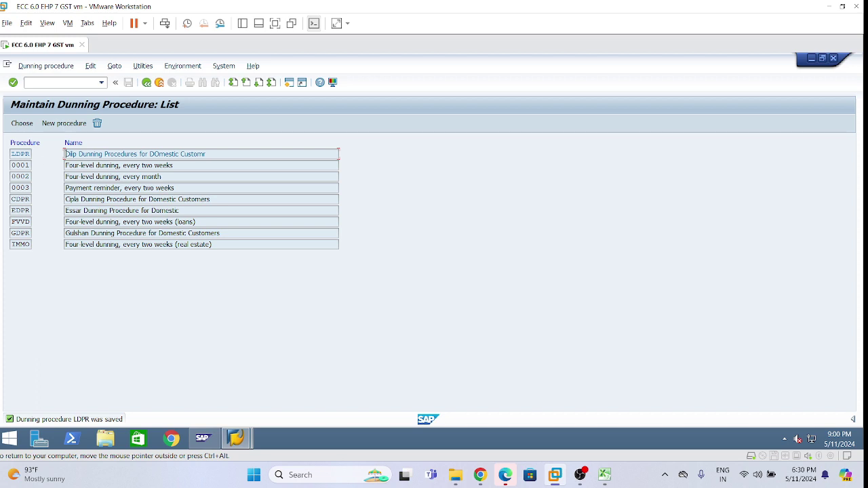
{"action": "left_click", "coordinate": [146, 83]}
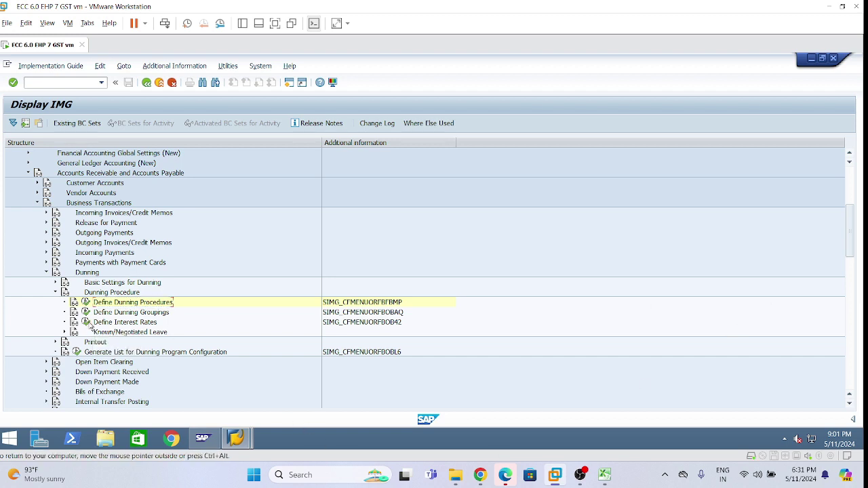
Step: Under Define Interest Rates, start a new entry with interest indicator X2 and currency INR
{"action": "left_click", "coordinate": [87, 323]}
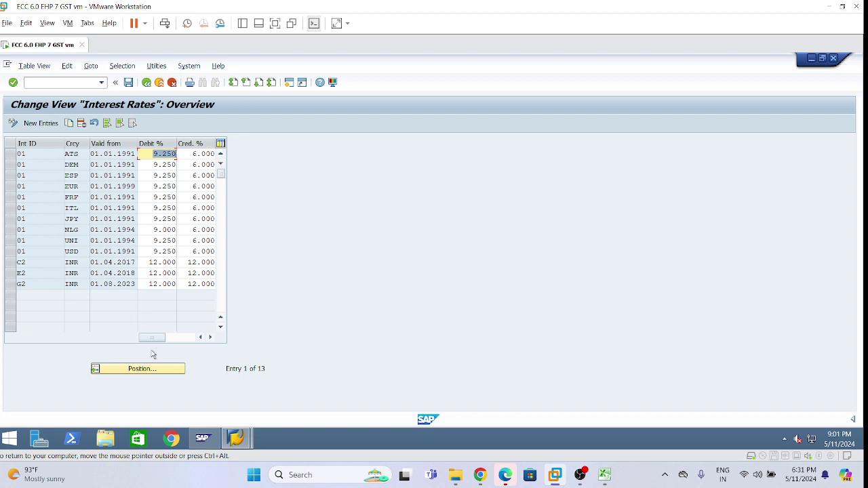
{"action": "left_click", "coordinate": [38, 124]}
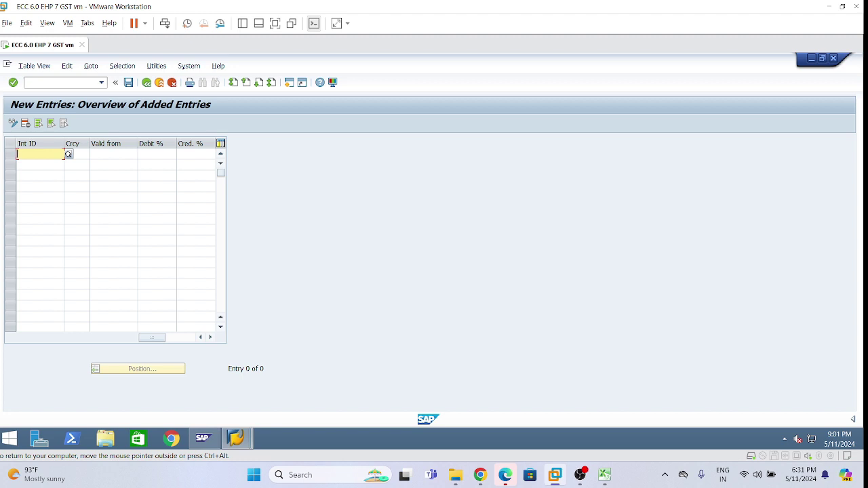
{"action": "type", "text": "I"}
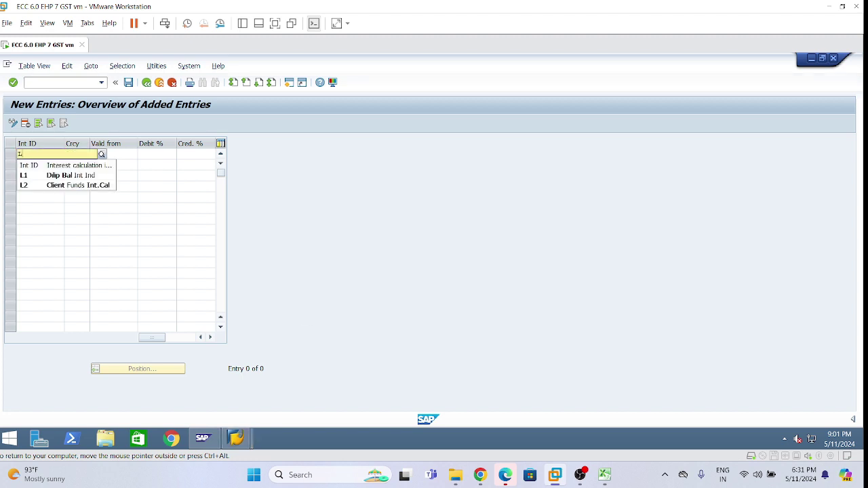
{"action": "type", "text": "1"}
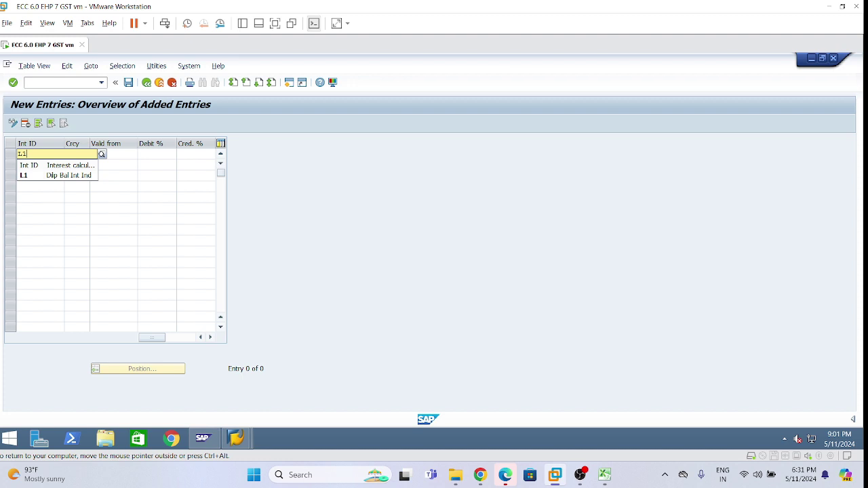
{"action": "key", "text": "BackSpace"}
{"action": "key", "text": "BackSpace"}
{"action": "type", "text": "X2"}
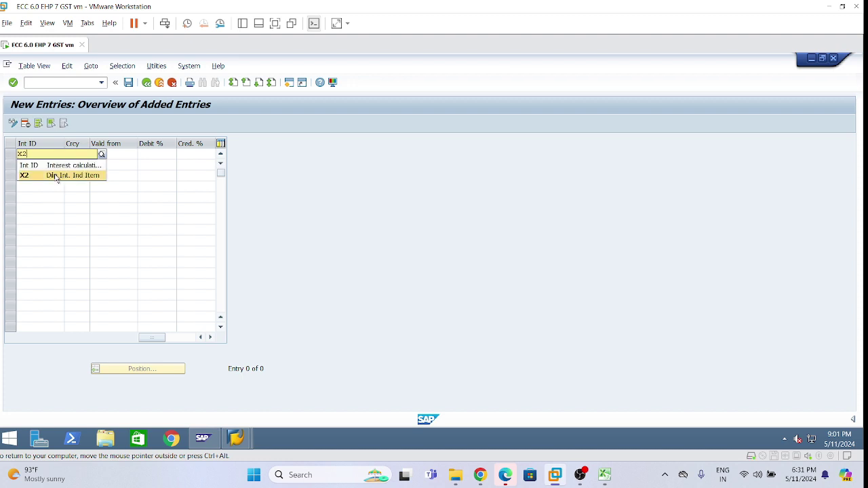
{"action": "key", "text": "Tab"}
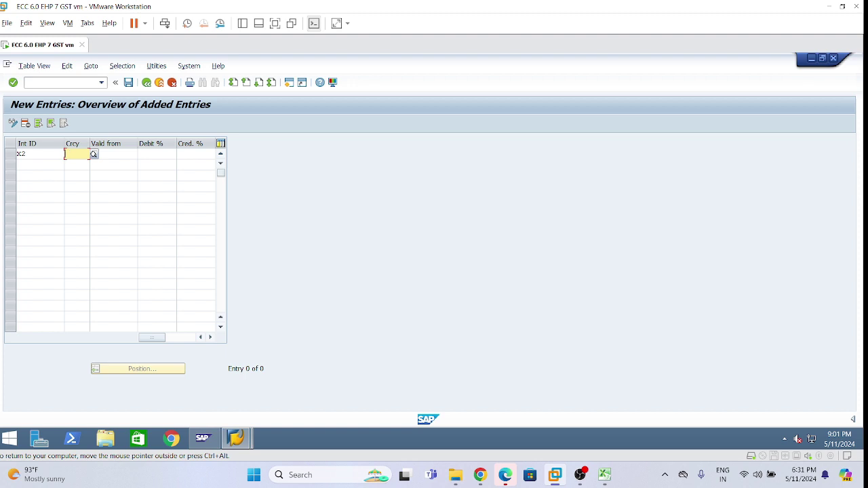
{"action": "type", "text": "INR"}
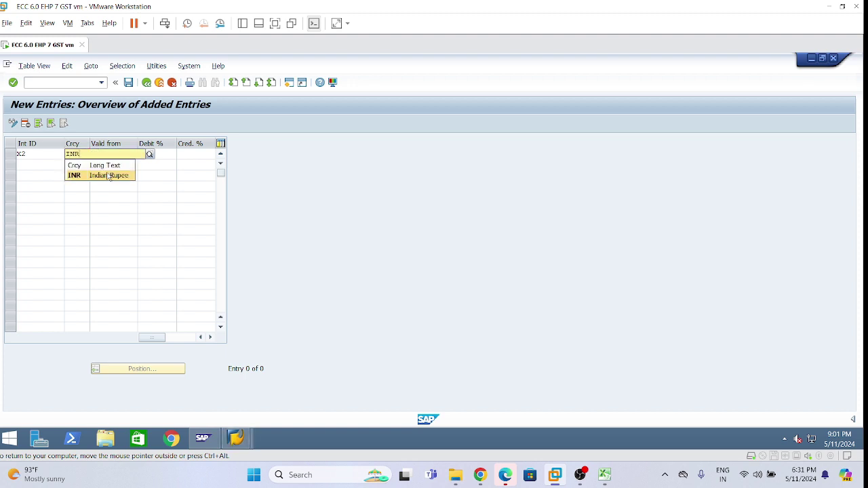
{"action": "key", "text": "Tab"}
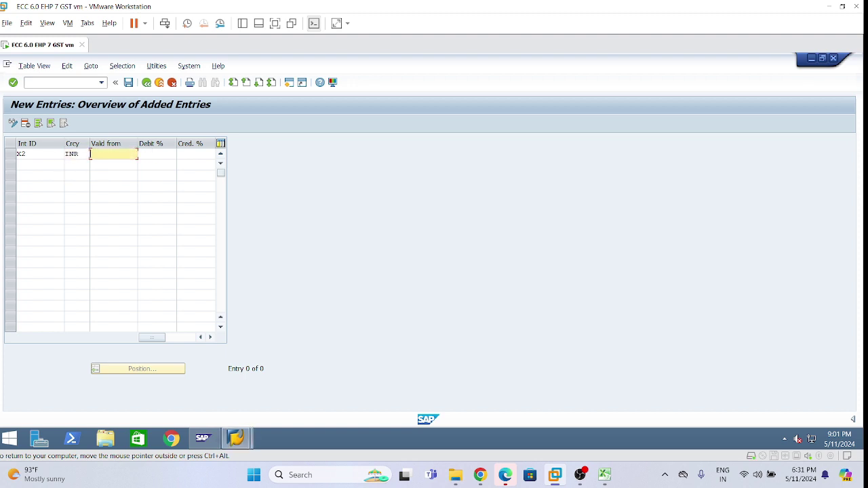
Step: Make the X2 interest rate valid from 01.04.2024 with 12 percent debit and 12 percent credit, and save it to the change request
{"action": "type", "text": "01.04.2024"}
{"action": "key", "text": "Tab"}
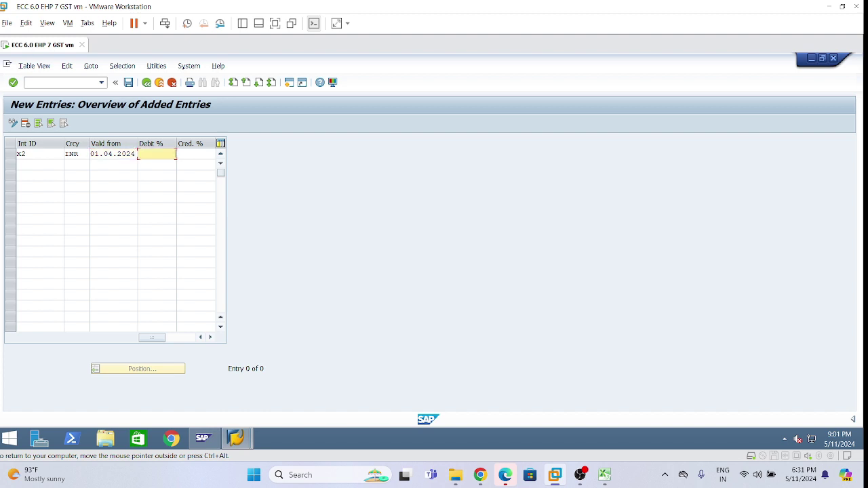
{"action": "type", "text": "12"}
{"action": "left_click", "coordinate": [197, 155]}
{"action": "type", "text": "12"}
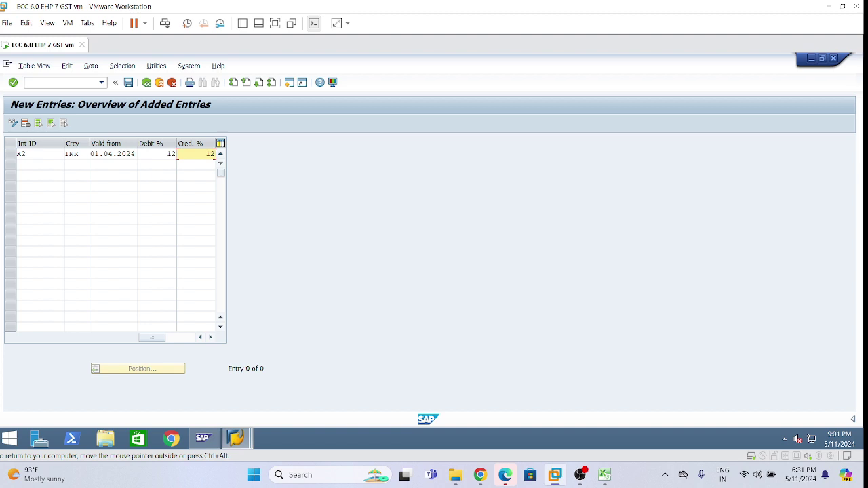
{"action": "key", "text": "Return"}
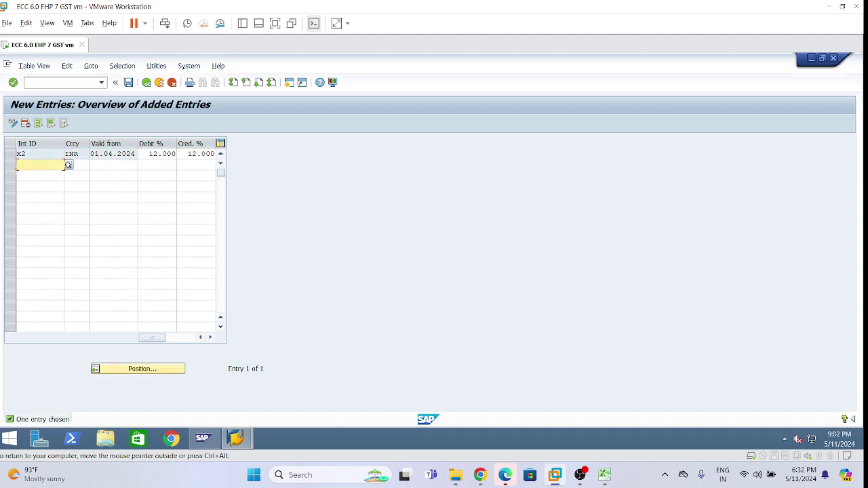
{"action": "left_click", "coordinate": [116, 198]}
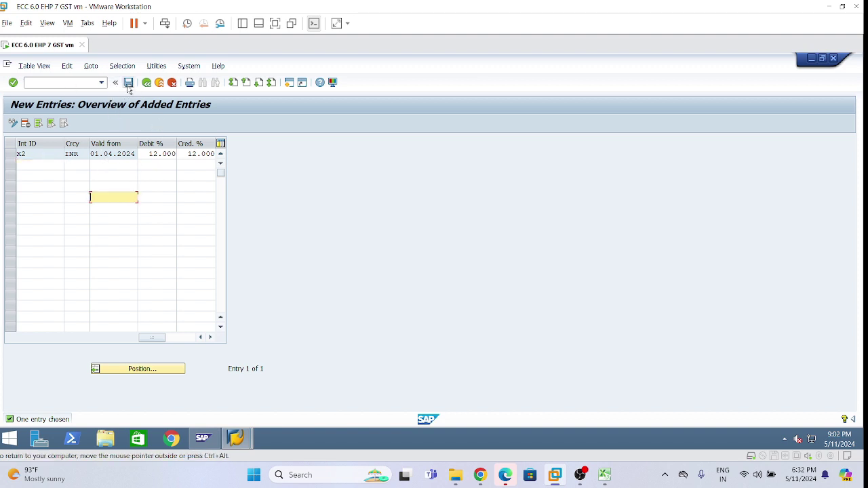
{"action": "left_click", "coordinate": [128, 85]}
{"action": "left_click", "coordinate": [203, 238]}
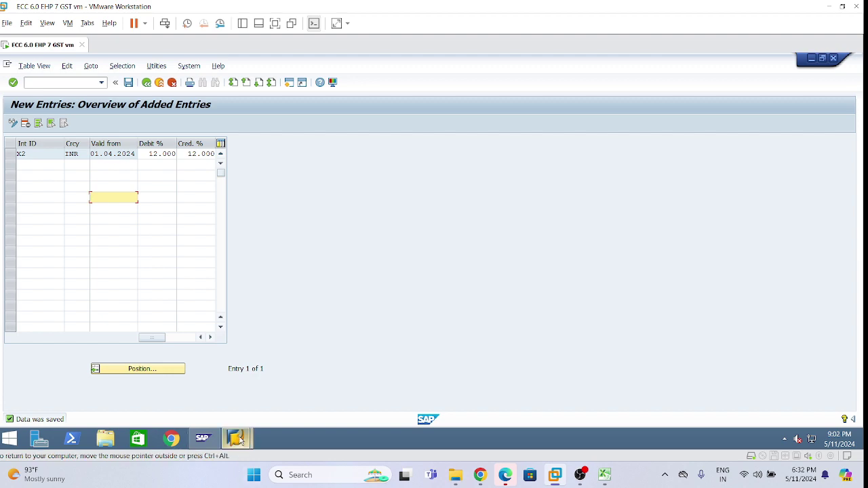
Step: Switch to the customer line item session, run transaction FBMP and open dunning procedure LDPR
{"action": "mouse_move", "coordinate": [236, 438]}
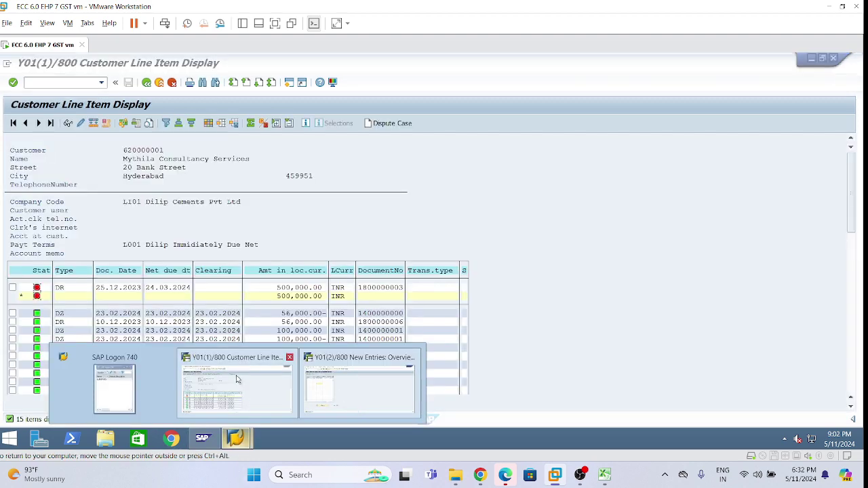
{"action": "left_click", "coordinate": [236, 382]}
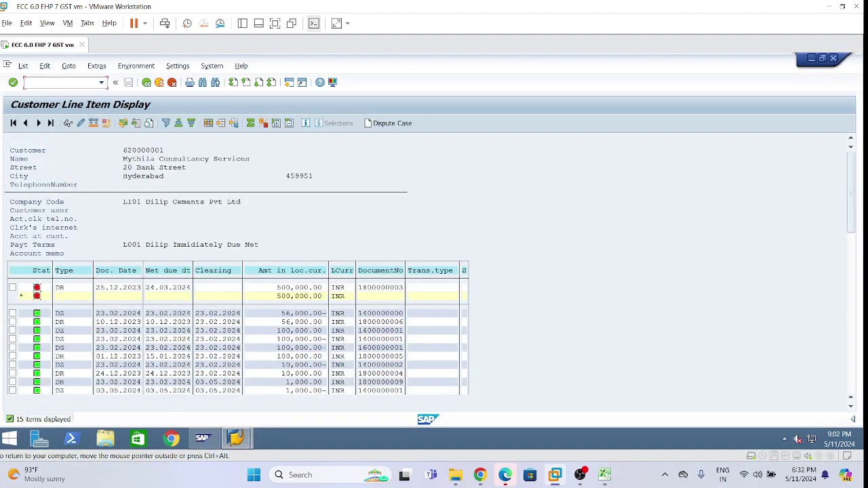
{"action": "type", "text": "/N"}
{"action": "type", "text": "FBMN"}
{"action": "key", "text": "Return"}
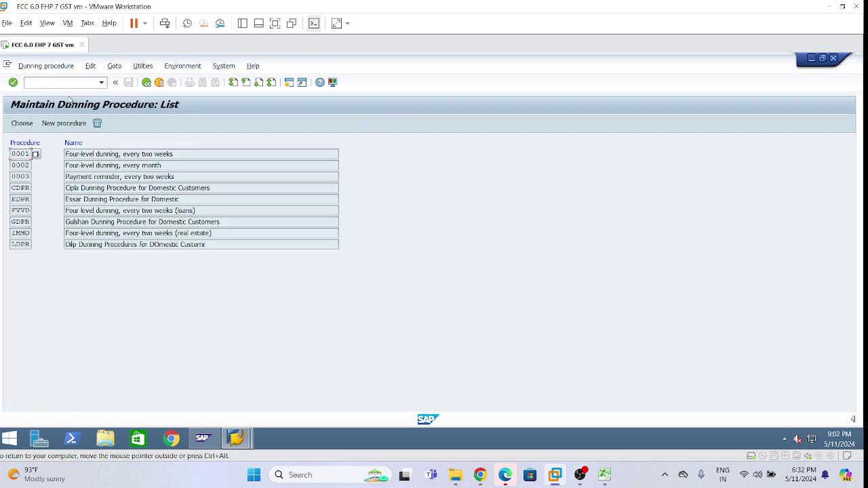
{"action": "double_click", "coordinate": [91, 244]}
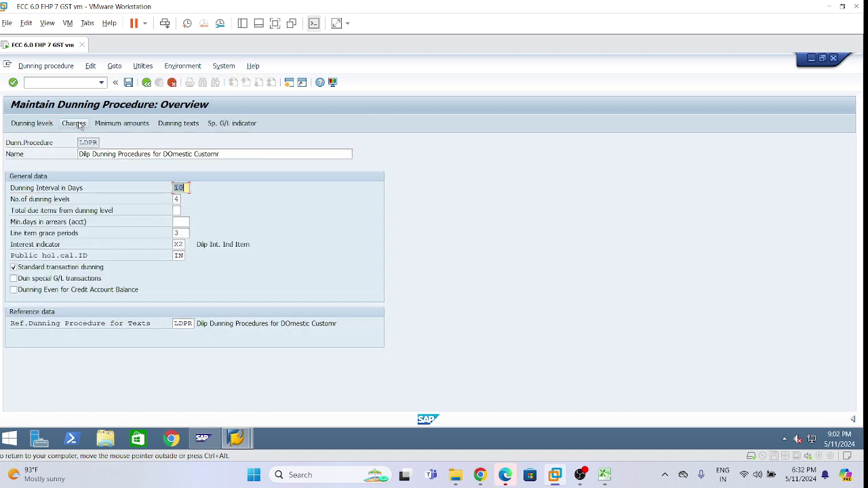
Step: Look up the dunning levels of procedure LDPR and its minimum amounts in INR
{"action": "left_click", "coordinate": [32, 123]}
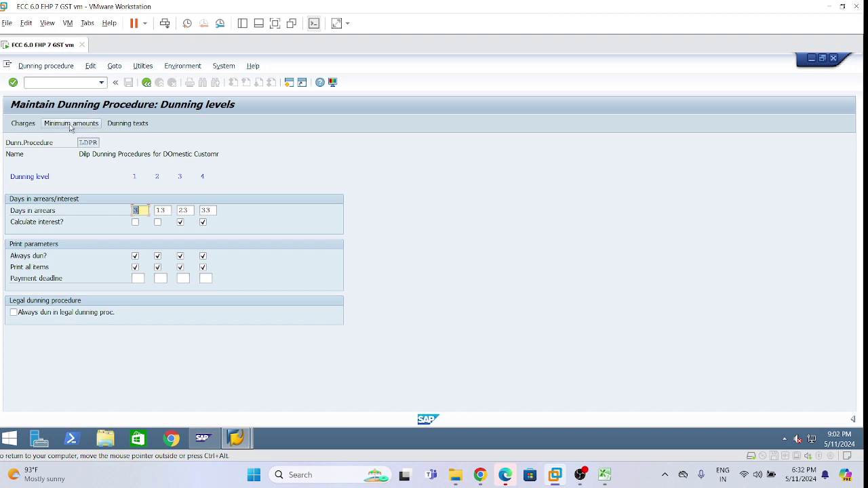
{"action": "left_click", "coordinate": [69, 124]}
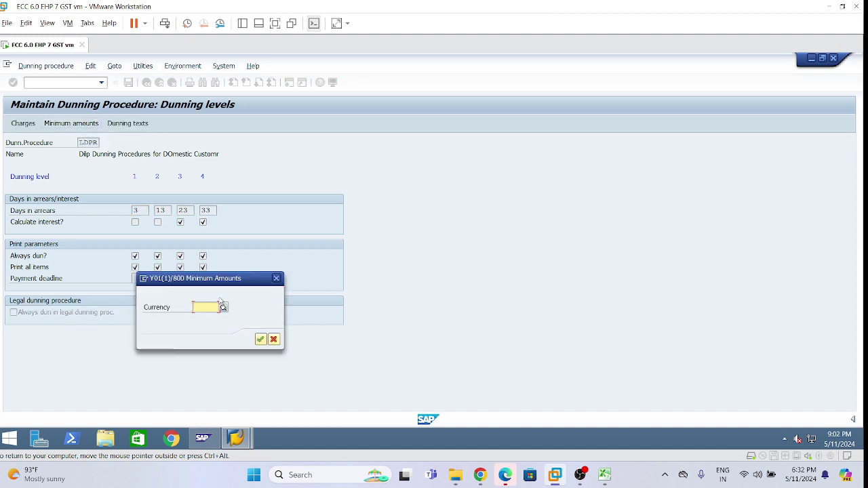
{"action": "type", "text": "INR"}
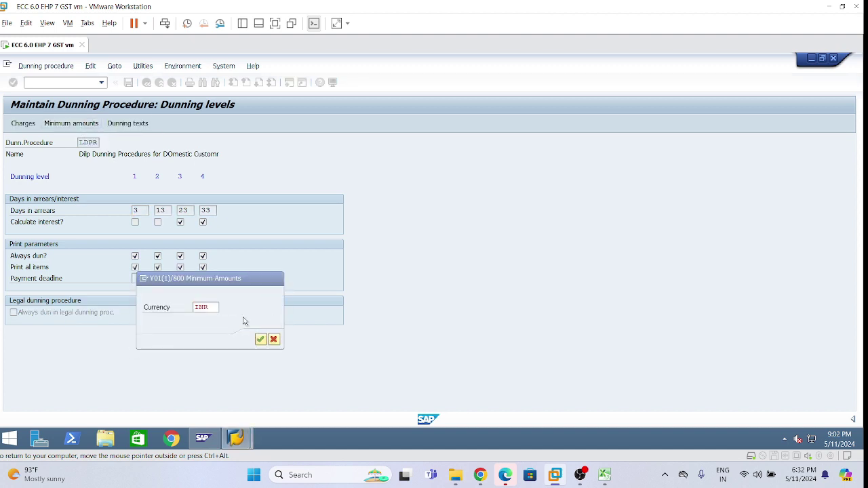
{"action": "key", "text": "Return"}
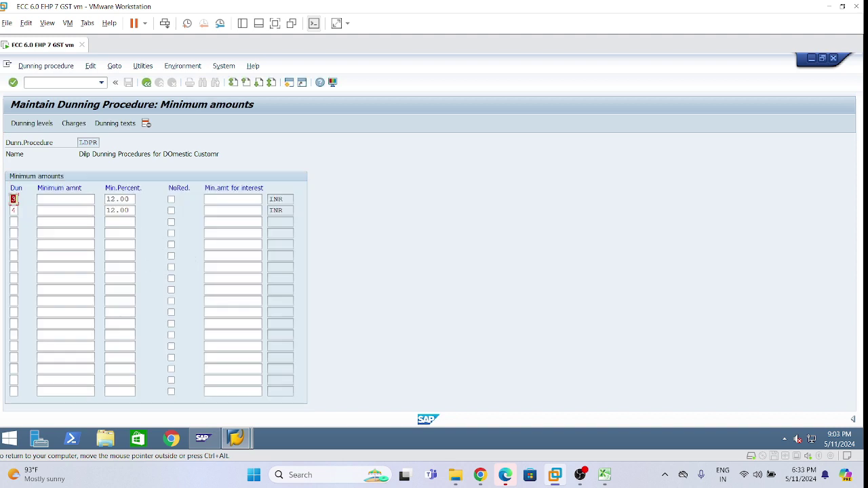
{"action": "left_click", "coordinate": [127, 255]}
Step: Switch back to the interest rates session and start creating a customer with transaction FD01
{"action": "mouse_move", "coordinate": [237, 439]}
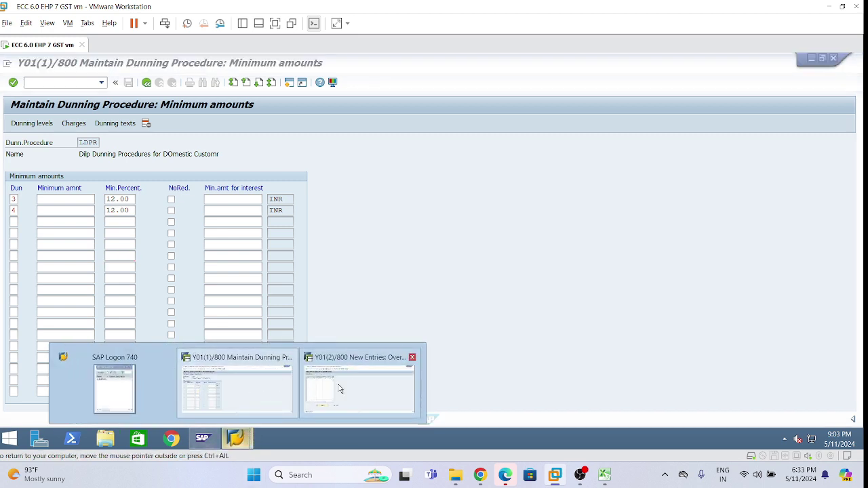
{"action": "left_click", "coordinate": [351, 383]}
{"action": "left_click", "coordinate": [114, 209]}
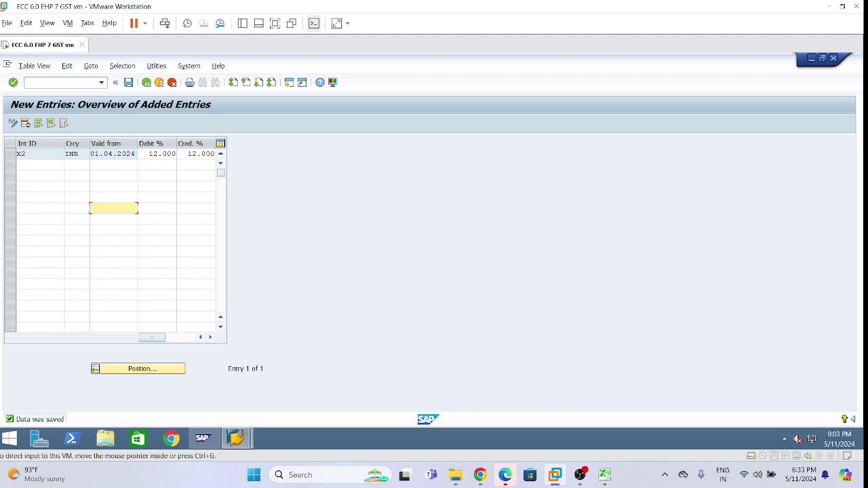
{"action": "left_click", "coordinate": [68, 82]}
{"action": "type", "text": "/"}
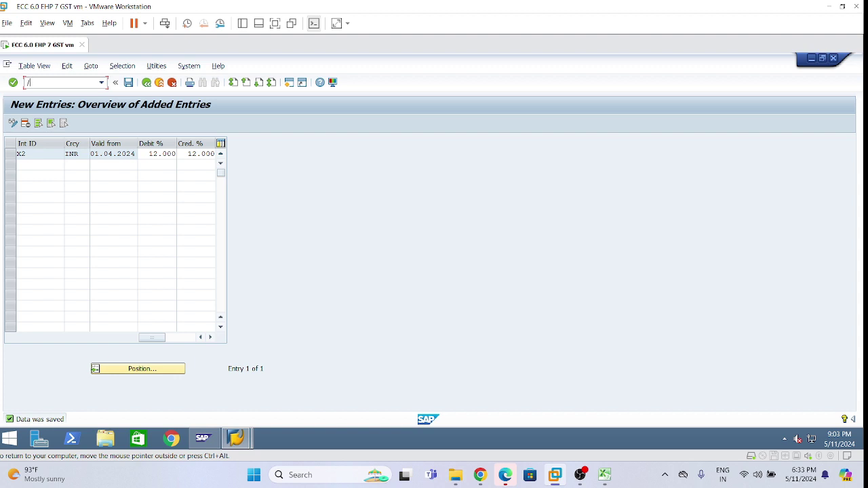
{"action": "type", "text": "NFD01"}
{"action": "key", "text": "Return"}
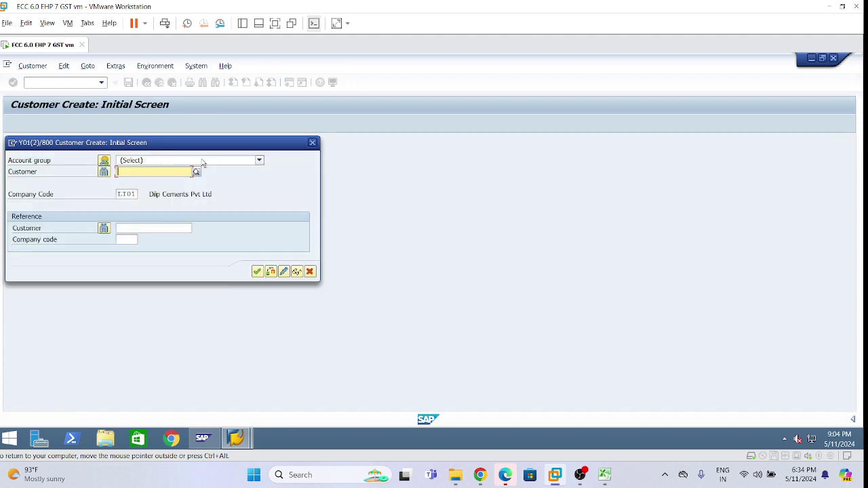
Step: Choose account group LSCS for the service customer and continue to its general data
{"action": "left_click", "coordinate": [259, 162]}
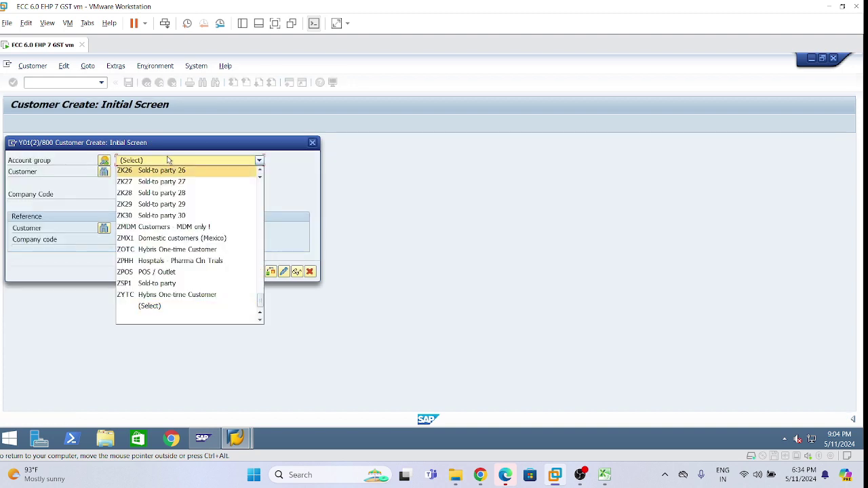
{"action": "type", "text": "LD"}
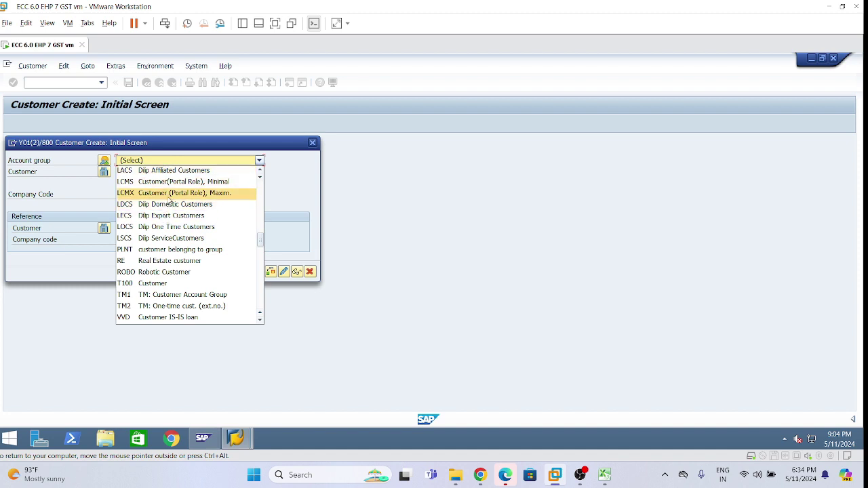
{"action": "scroll", "coordinate": [168, 204], "scroll_direction": "up", "scroll_amount": 1}
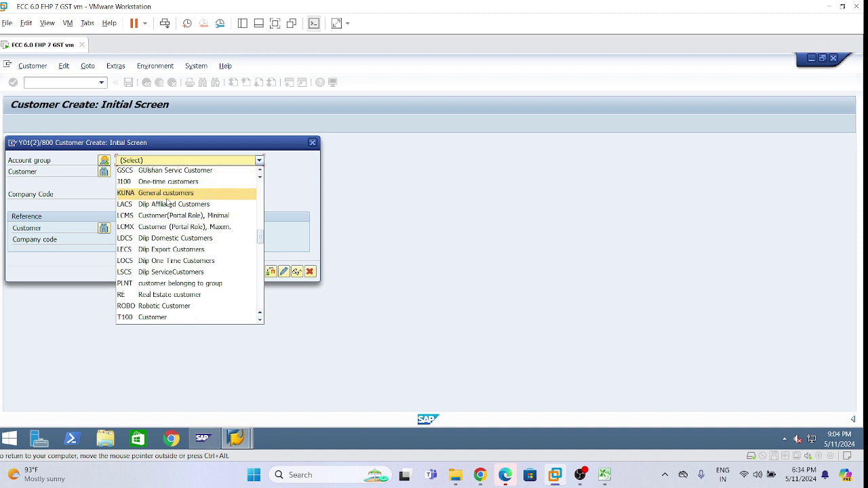
{"action": "left_click", "coordinate": [193, 271]}
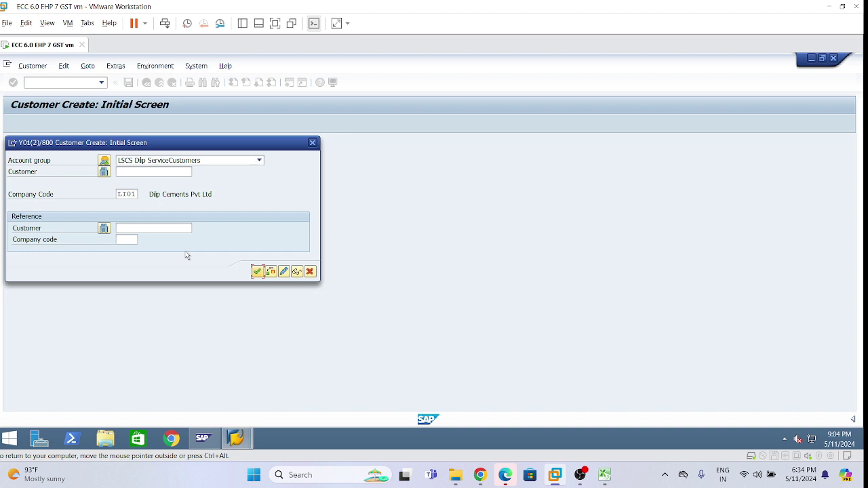
{"action": "left_click", "coordinate": [257, 272]}
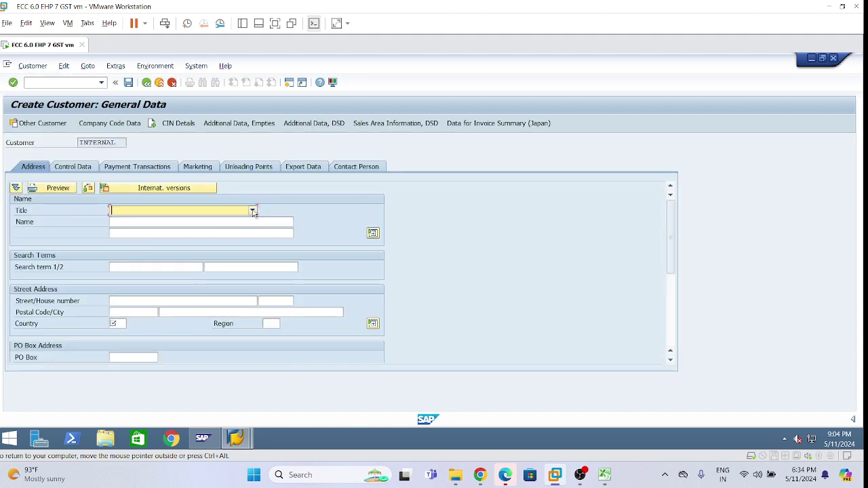
Step: Set the customer's title to Company and enter the name Jiddu Mahatma Trading Co
{"action": "left_click", "coordinate": [252, 211]}
{"action": "left_click", "coordinate": [170, 222]}
{"action": "left_click", "coordinate": [129, 213]}
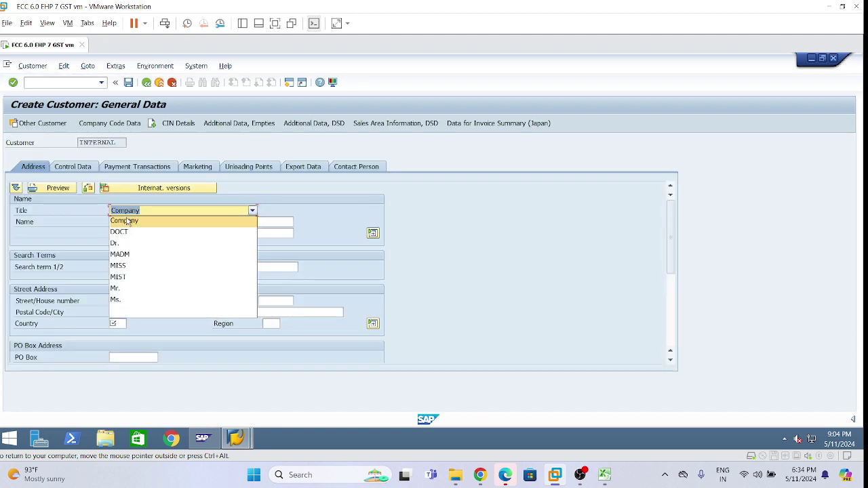
{"action": "left_click", "coordinate": [128, 221]}
{"action": "left_click", "coordinate": [130, 224]}
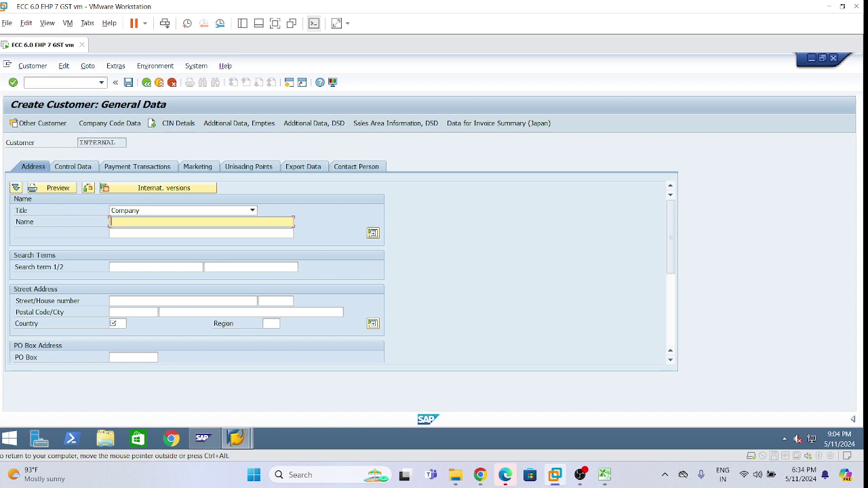
{"action": "type", "text": "Jiddu Mahatma Trading Co."}
{"action": "left_click", "coordinate": [116, 324]}
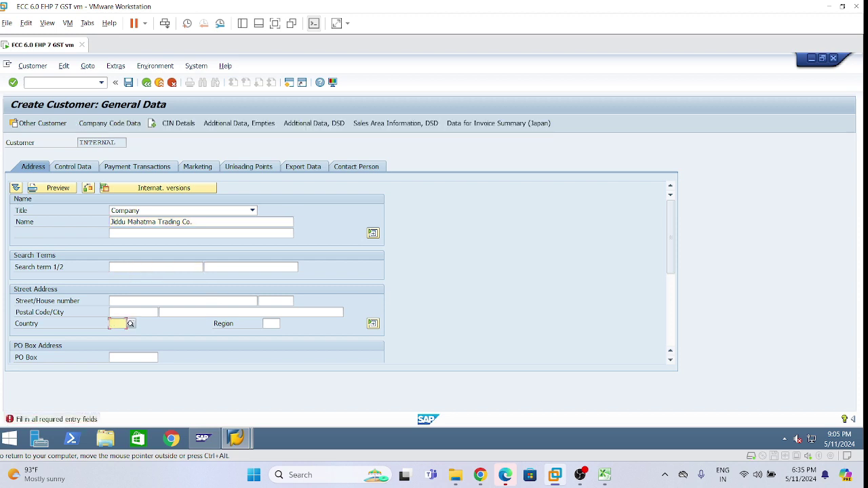
{"action": "type", "text": "JMTC"}
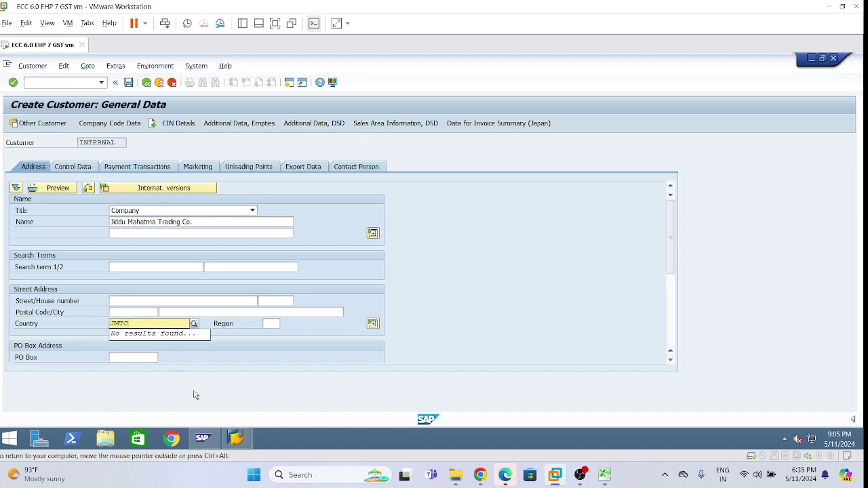
{"action": "key", "text": "BackSpace"}
{"action": "key", "text": "BackSpace"}
{"action": "key", "text": "BackSpace"}
{"action": "key", "text": "BackSpace"}
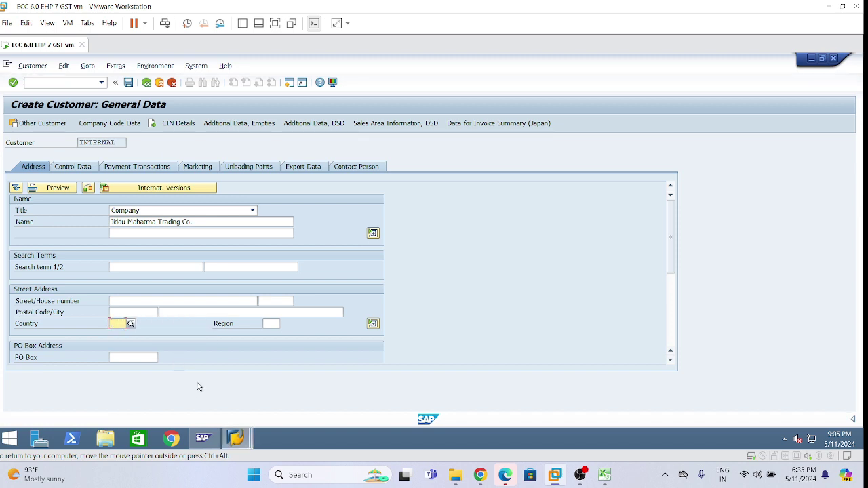
Step: Fill in the street and house number in the customer's street address
{"action": "scroll", "coordinate": [155, 342], "scroll_direction": "down", "scroll_amount": 2}
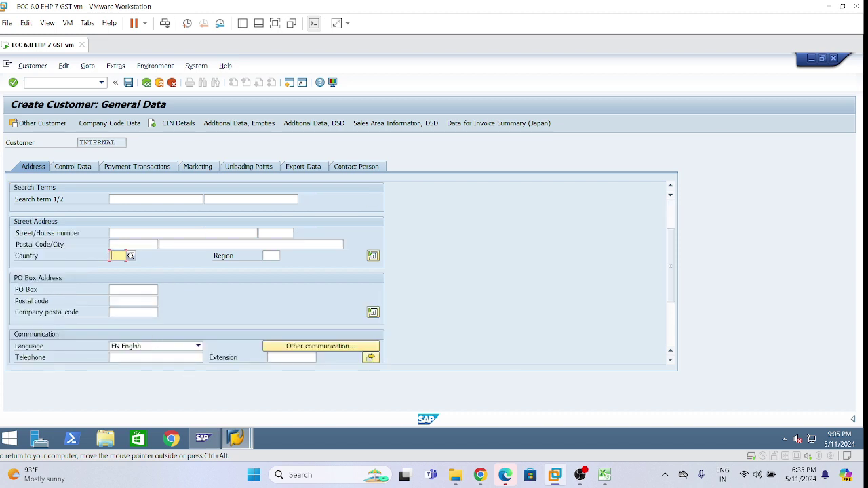
{"action": "left_click", "coordinate": [112, 232]}
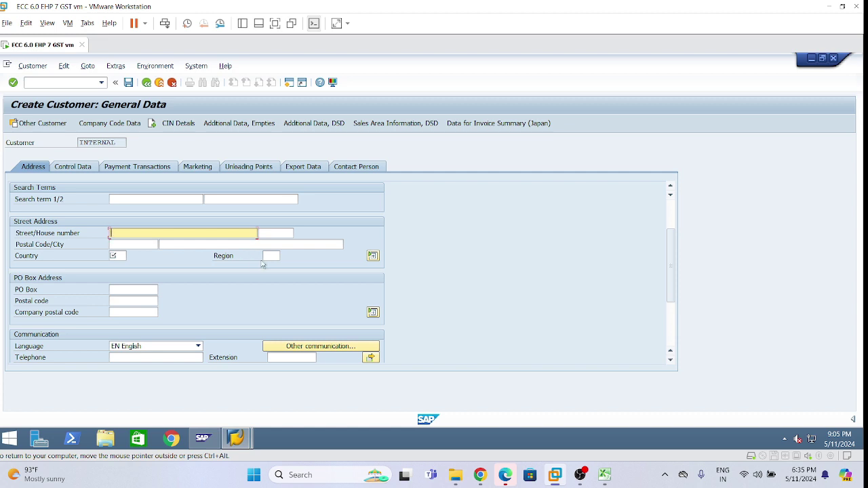
{"action": "type", "text": "4"}
{"action": "left_click", "coordinate": [275, 233]}
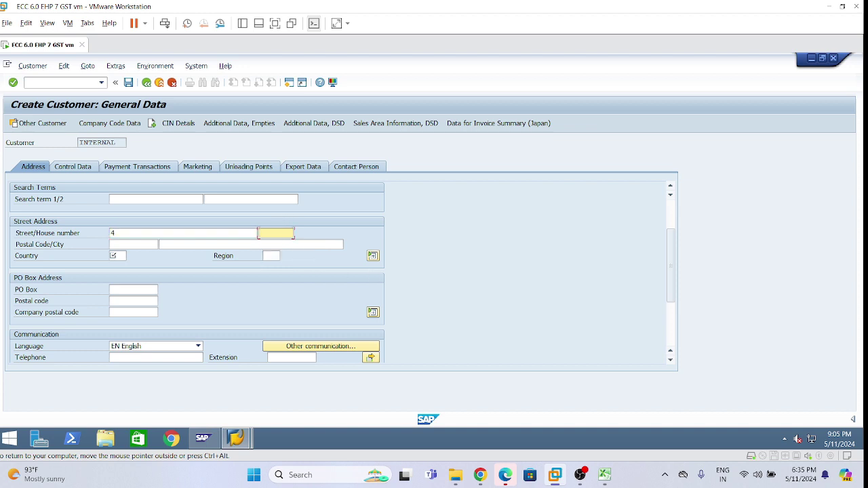
{"action": "type", "text": "101"}
{"action": "key", "text": "BackSpace"}
{"action": "type", "text": "6"}
{"action": "left_click", "coordinate": [115, 233]}
{"action": "type", "text": ", "}
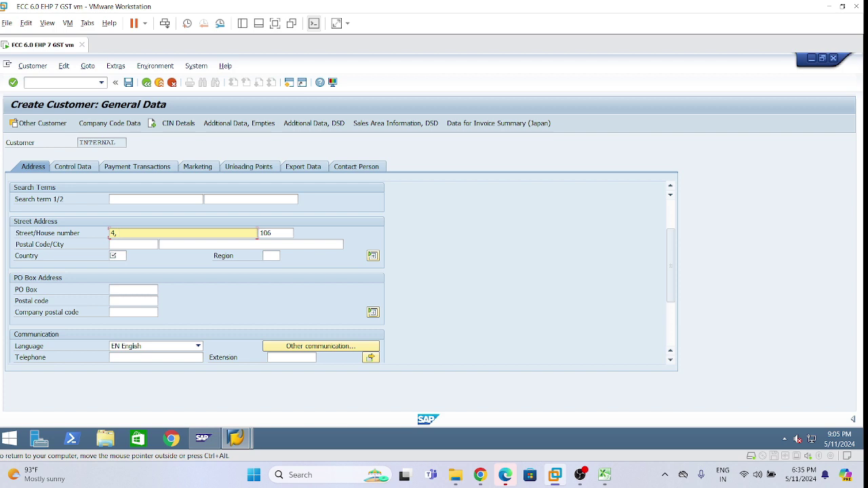
{"action": "type", "text": "Bank Street"}
Step: Complete the street address with the customer's postal code and city, country IN and region 36
{"action": "left_click", "coordinate": [133, 245]}
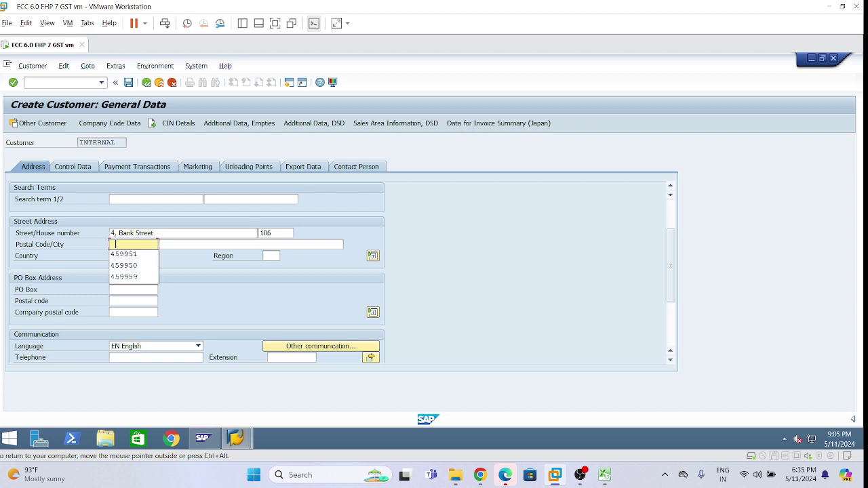
{"action": "left_click", "coordinate": [127, 255]}
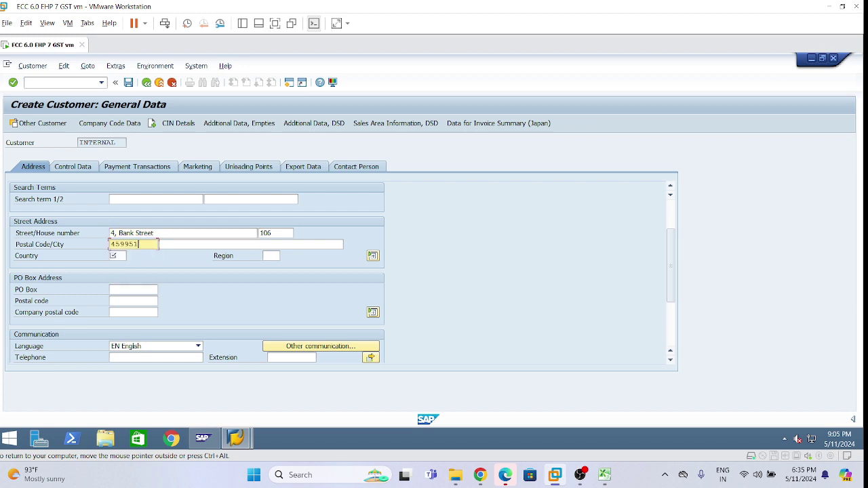
{"action": "key", "text": "Tab"}
{"action": "left_click", "coordinate": [173, 257]}
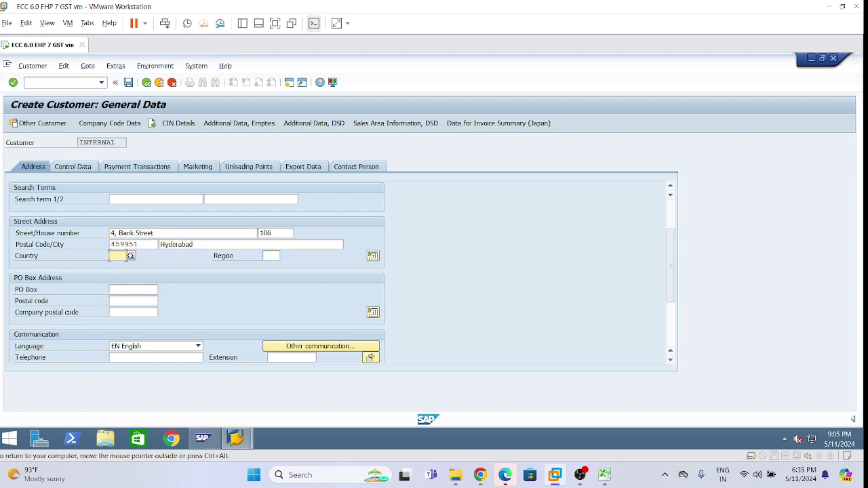
{"action": "left_click", "coordinate": [114, 256]}
{"action": "left_click", "coordinate": [115, 300]}
{"action": "key", "text": "Tab"}
{"action": "left_click", "coordinate": [270, 277]}
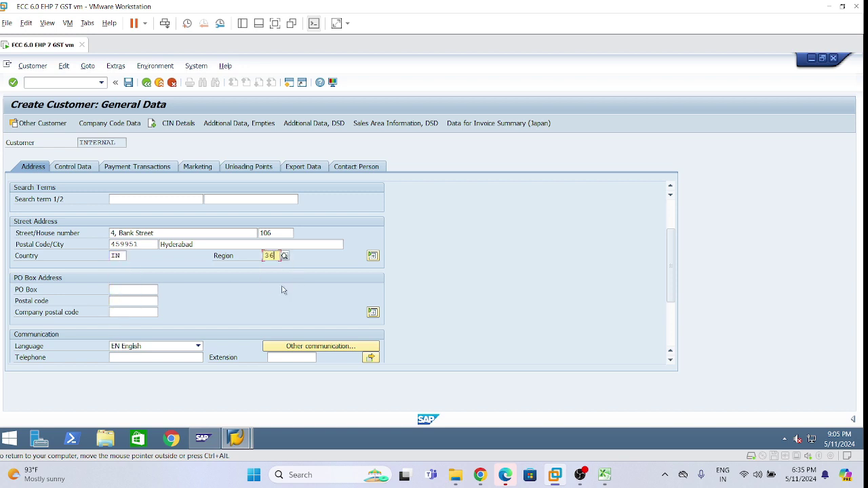
Step: Enter the customer's PO box number and leave the PO box postal code and company postal code blank
{"action": "left_click", "coordinate": [133, 289]}
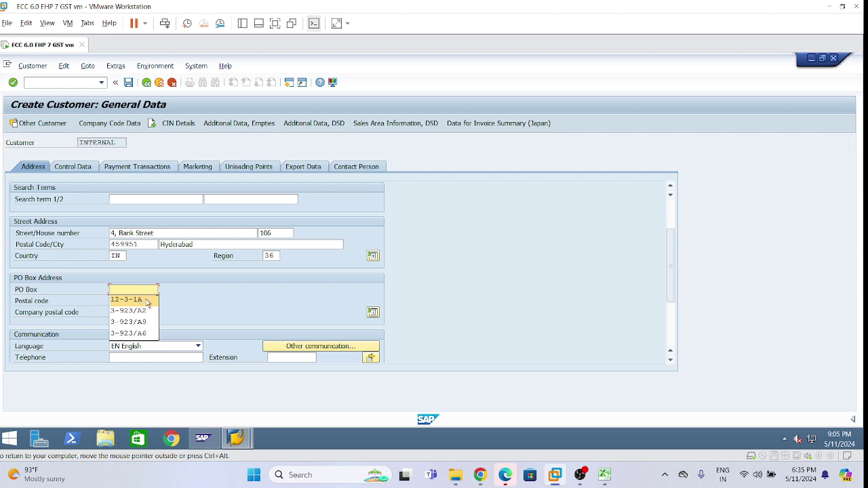
{"action": "left_click", "coordinate": [128, 298]}
{"action": "key", "text": "BackSpace"}
{"action": "type", "text": "M"}
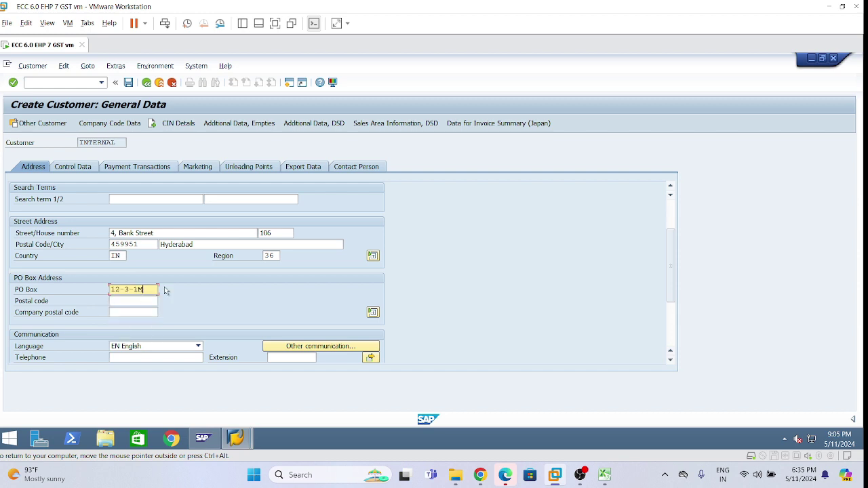
{"action": "left_click", "coordinate": [127, 303]}
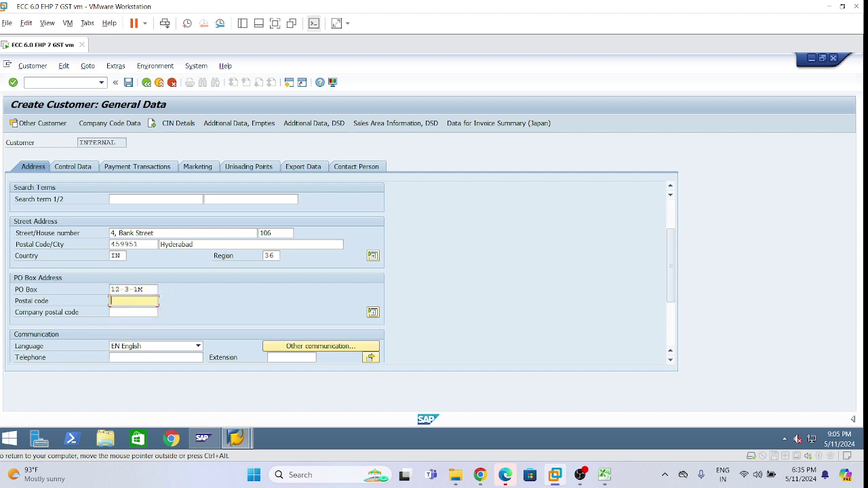
{"action": "left_click", "coordinate": [133, 313]}
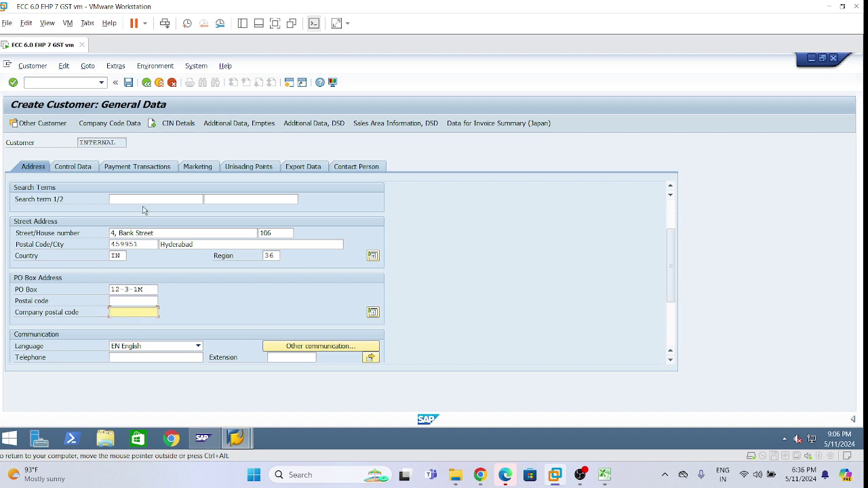
Step: Re-enter the country as IN and continue to the customer's company code data
{"action": "left_click", "coordinate": [100, 129]}
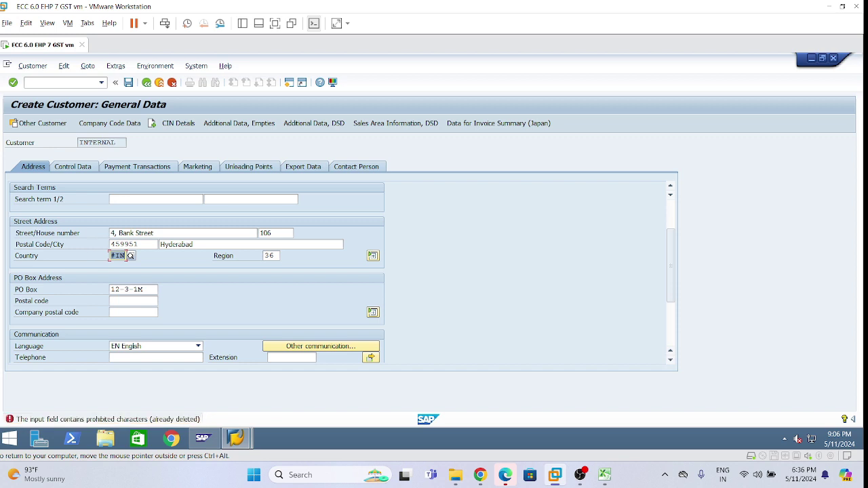
{"action": "type", "text": "in"}
{"action": "key", "text": "Return"}
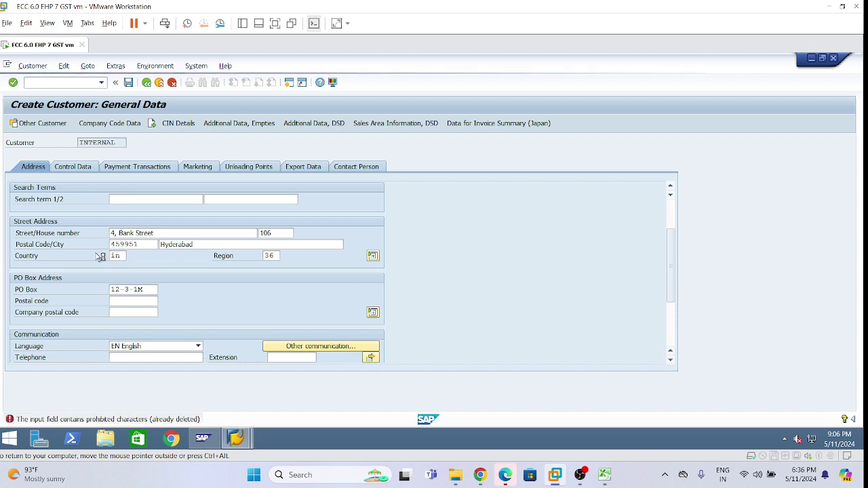
{"action": "left_click", "coordinate": [97, 124]}
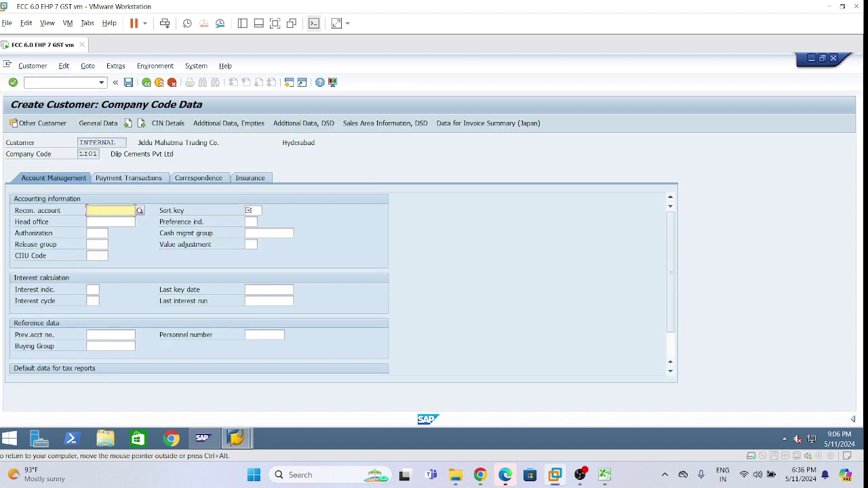
Step: Set reconciliation account 250200, sort key 031, cash management group E1 and interest indicator X2 for the customer
{"action": "left_click", "coordinate": [112, 212]}
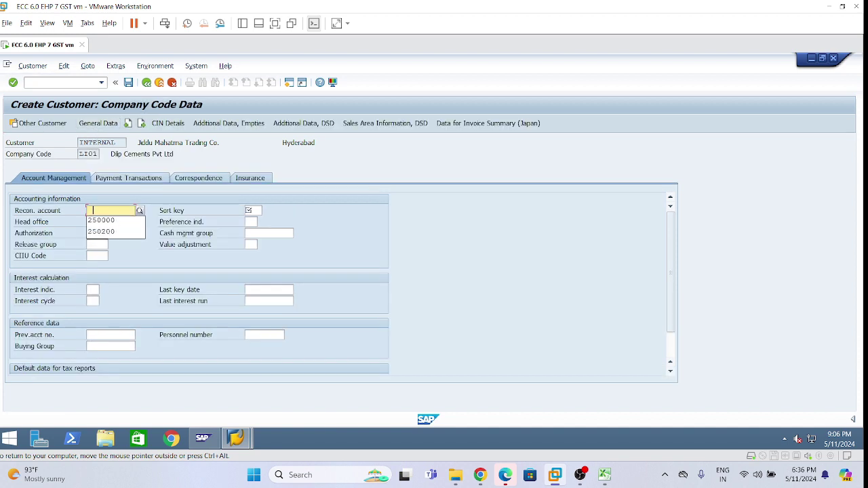
{"action": "left_click", "coordinate": [111, 234]}
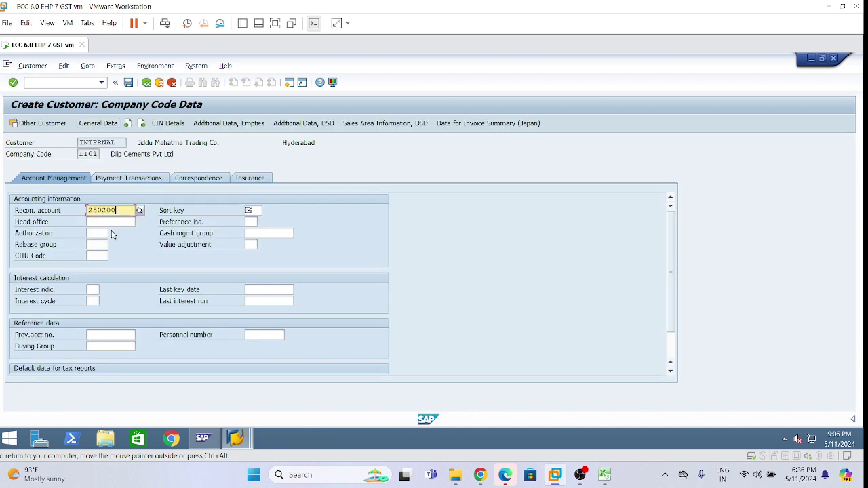
{"action": "left_click", "coordinate": [247, 212]}
{"action": "left_click", "coordinate": [252, 220]}
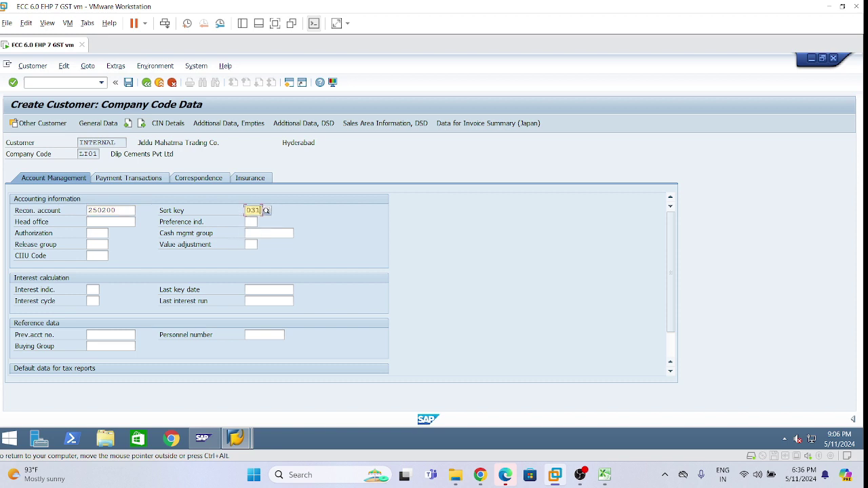
{"action": "left_click", "coordinate": [251, 234]}
{"action": "left_click", "coordinate": [261, 245]}
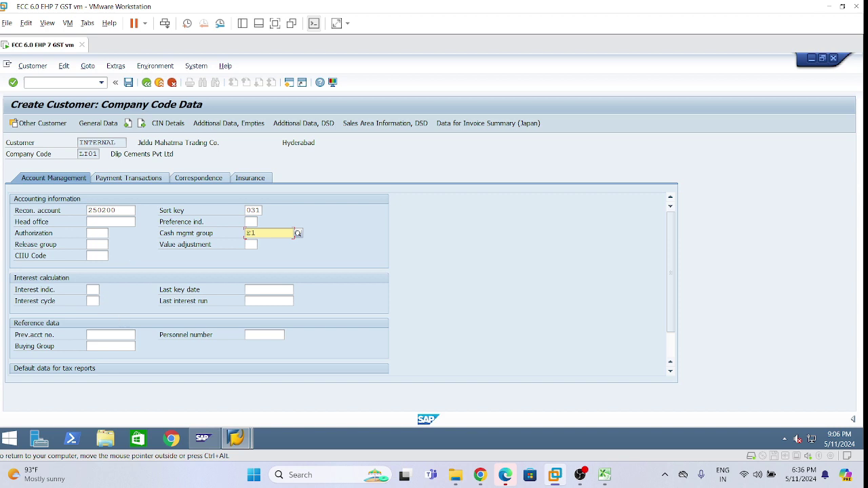
{"action": "left_click", "coordinate": [93, 289]}
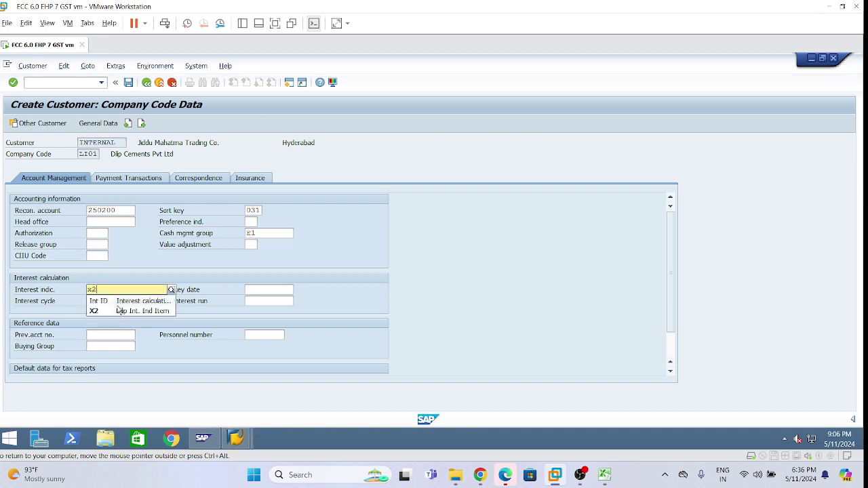
{"action": "left_click", "coordinate": [129, 312]}
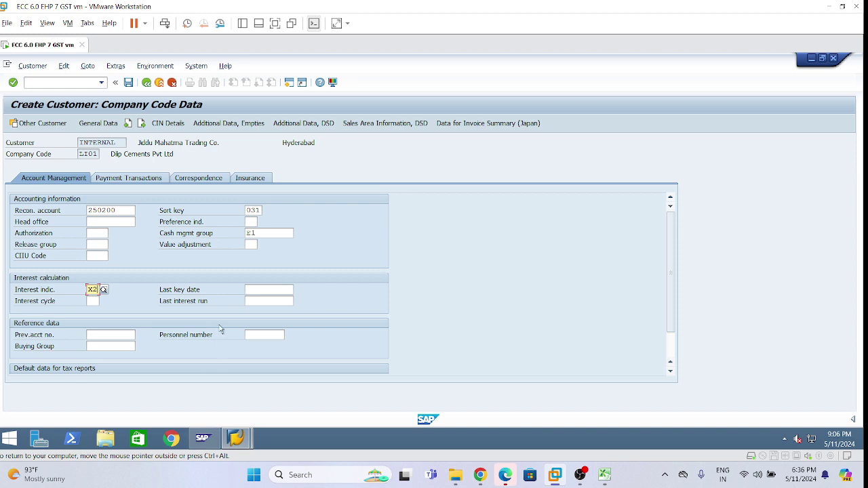
Step: Set both the terms of payment and the credit memo payment term to 1001 in the payment transactions data
{"action": "left_click", "coordinate": [139, 179]}
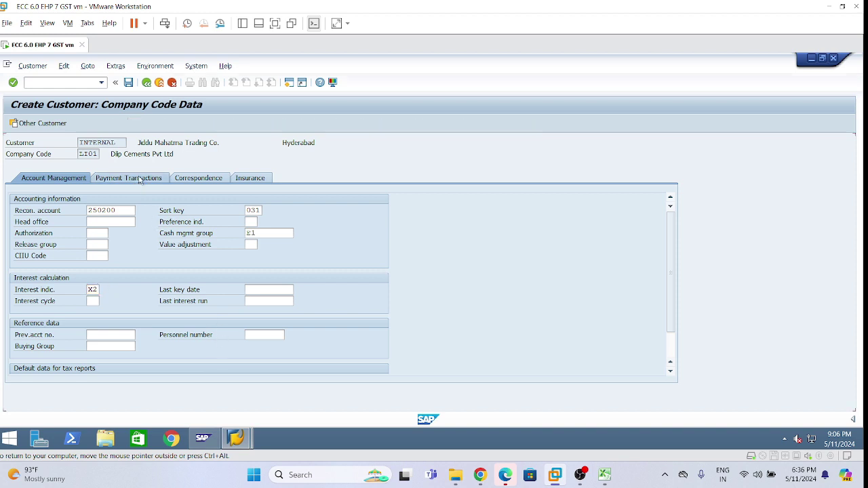
{"action": "left_click", "coordinate": [135, 211]}
{"action": "left_click", "coordinate": [138, 221]}
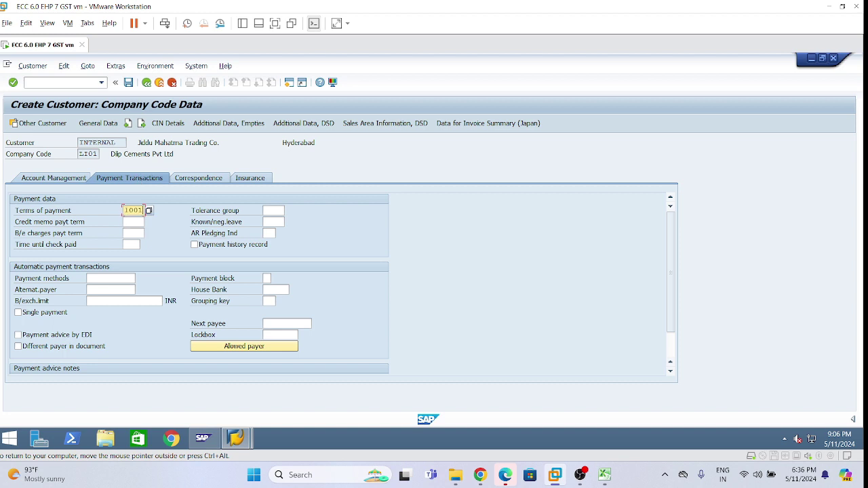
{"action": "left_click", "coordinate": [135, 222]}
{"action": "left_click", "coordinate": [139, 233]}
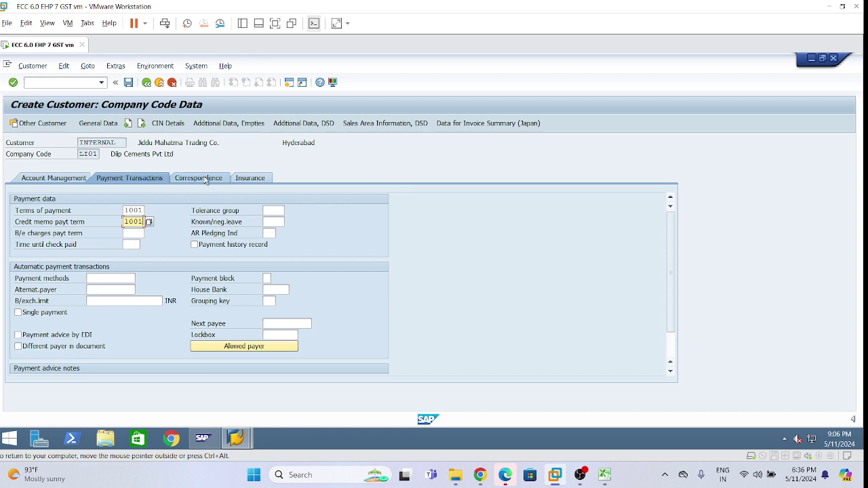
Step: Assign dunning procedure LDPR in the customer's correspondence data
{"action": "left_click", "coordinate": [206, 179]}
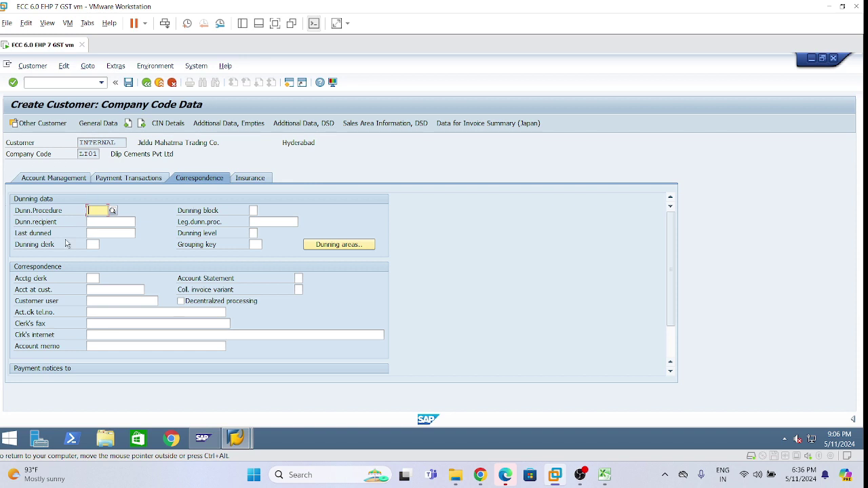
{"action": "type", "text": "l"}
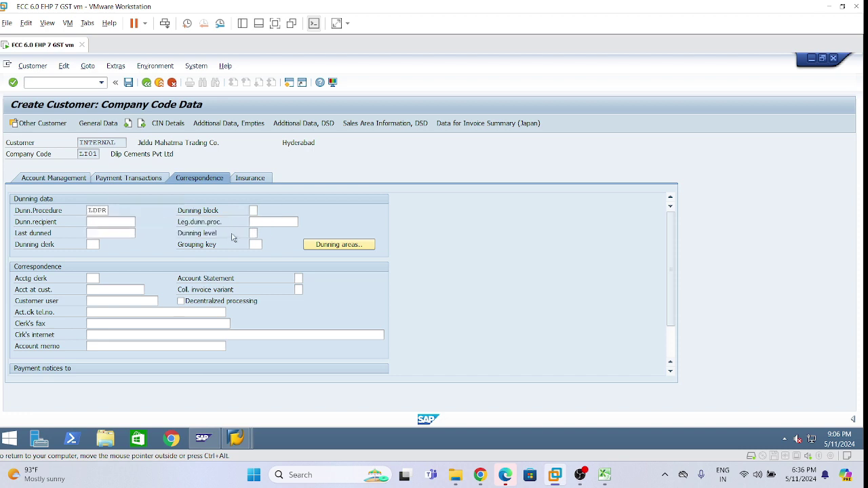
{"action": "left_click", "coordinate": [242, 233]}
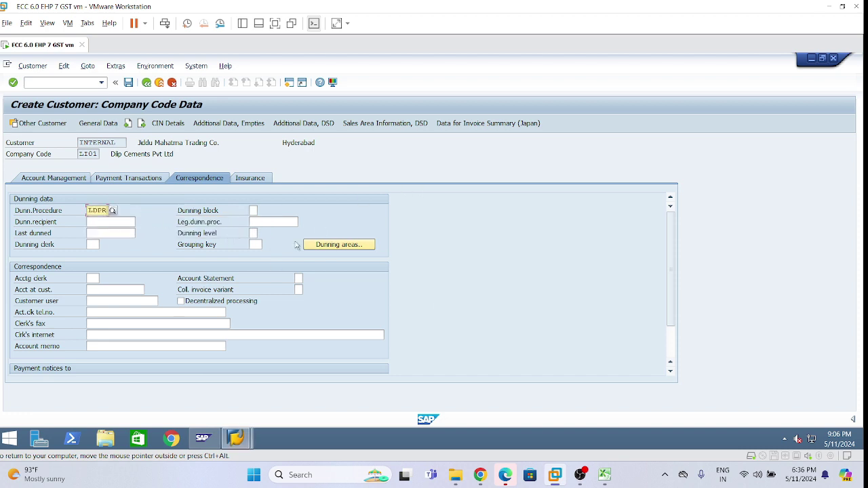
Step: Assign dunning area L1 (Dilp Domestic Customers) to the customer's dunning procedure row and save the new customer
{"action": "left_click", "coordinate": [363, 245]}
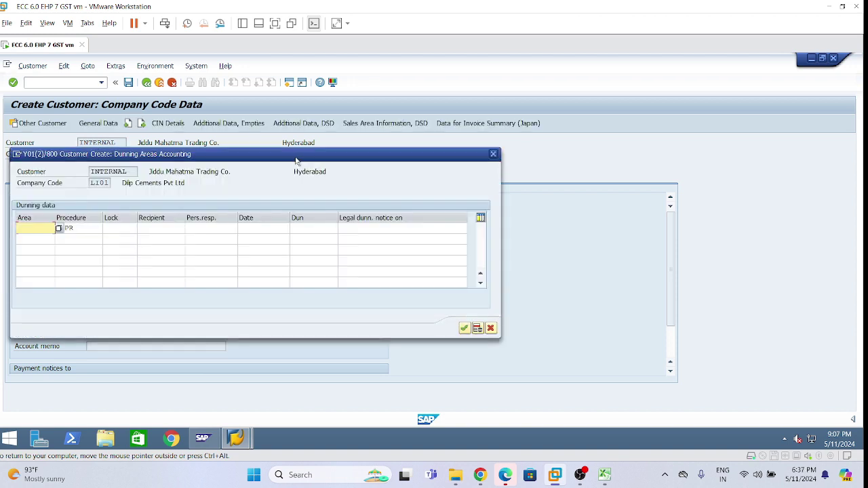
{"action": "left_click_drag", "start_coordinate": [316, 158], "coordinate": [551, 135]}
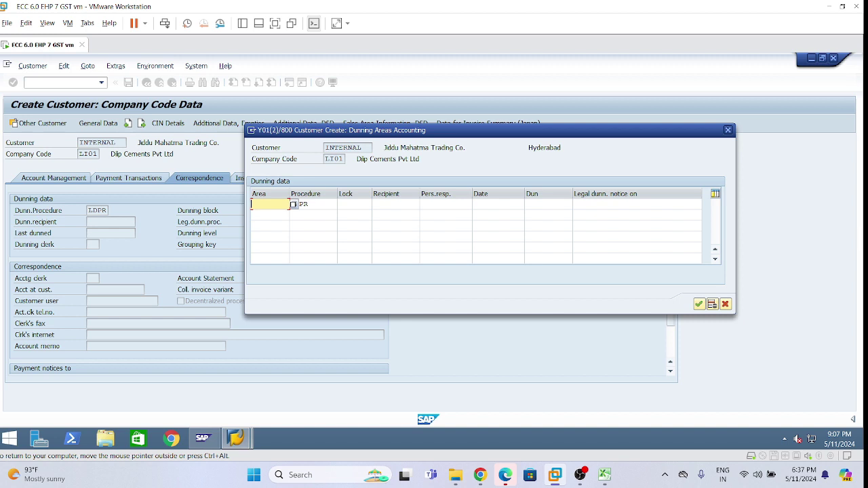
{"action": "left_click", "coordinate": [293, 204]}
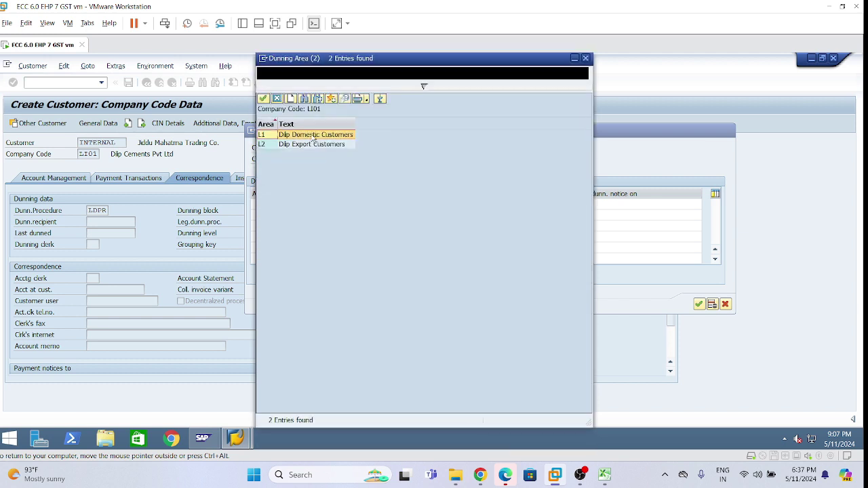
{"action": "double_click", "coordinate": [296, 145]}
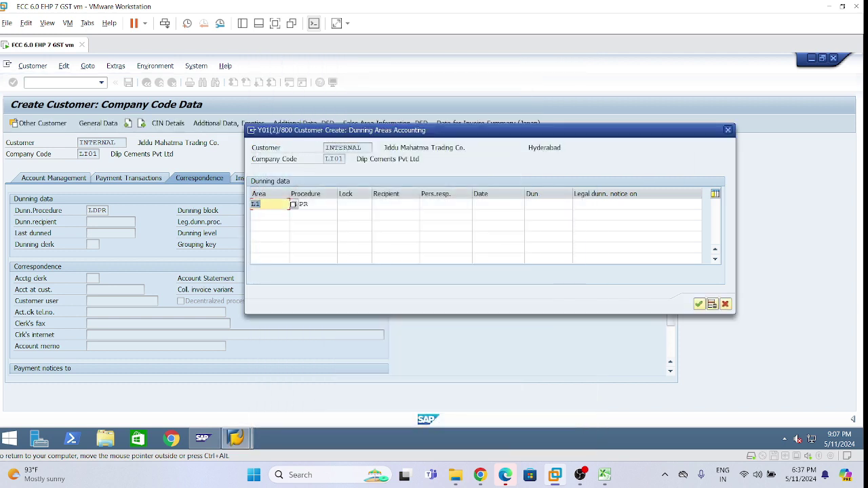
{"action": "left_click", "coordinate": [699, 304]}
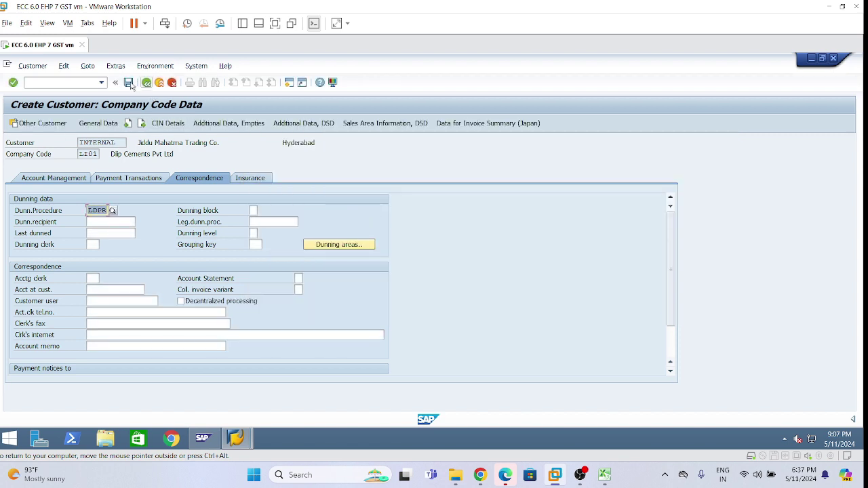
{"action": "left_click", "coordinate": [129, 83]}
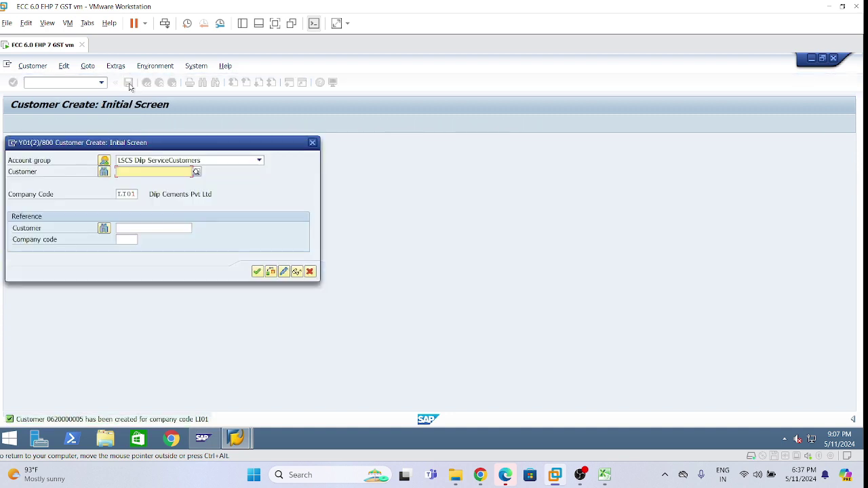
Step: Leave customer creation and start the customer display transaction for company code LI01
{"action": "left_click", "coordinate": [257, 271]}
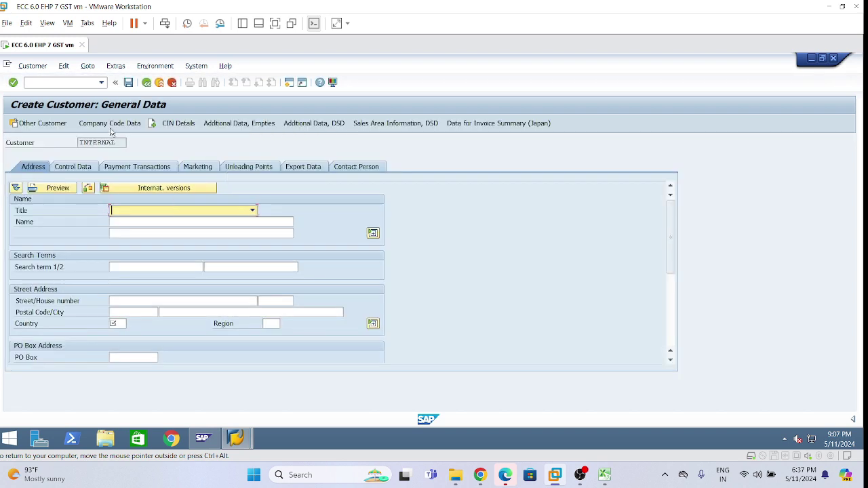
{"action": "left_click", "coordinate": [111, 125]}
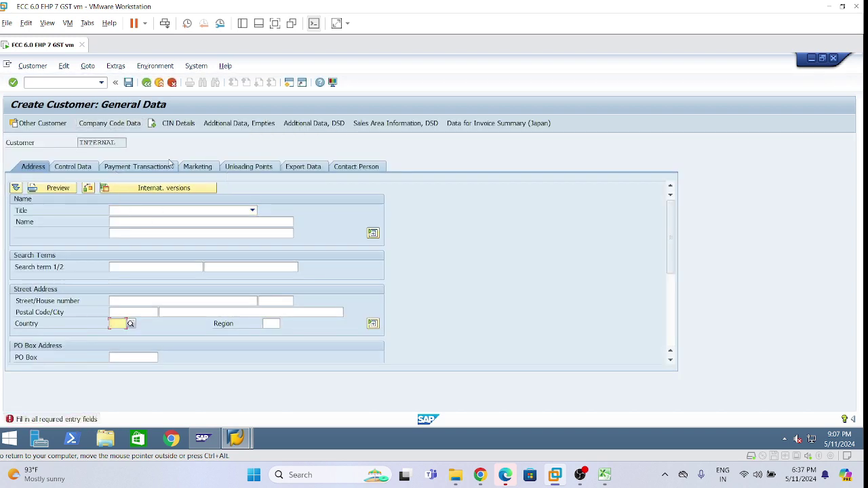
{"action": "left_click", "coordinate": [97, 83]}
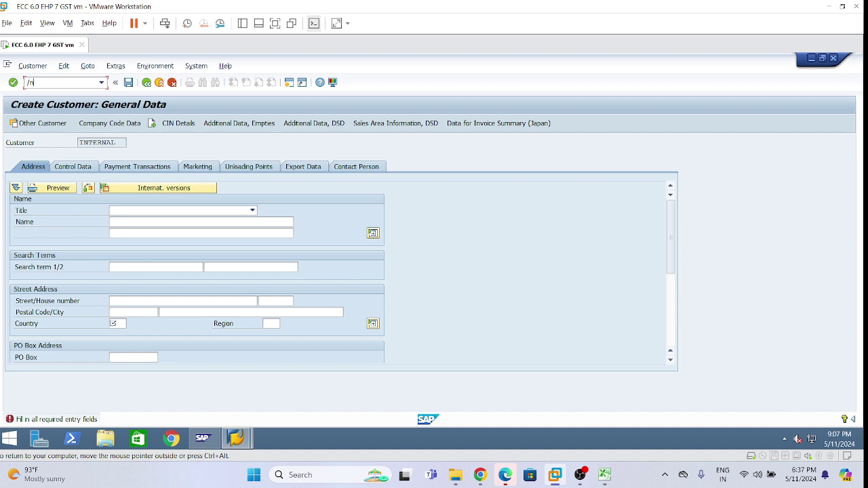
{"action": "key", "text": "Return"}
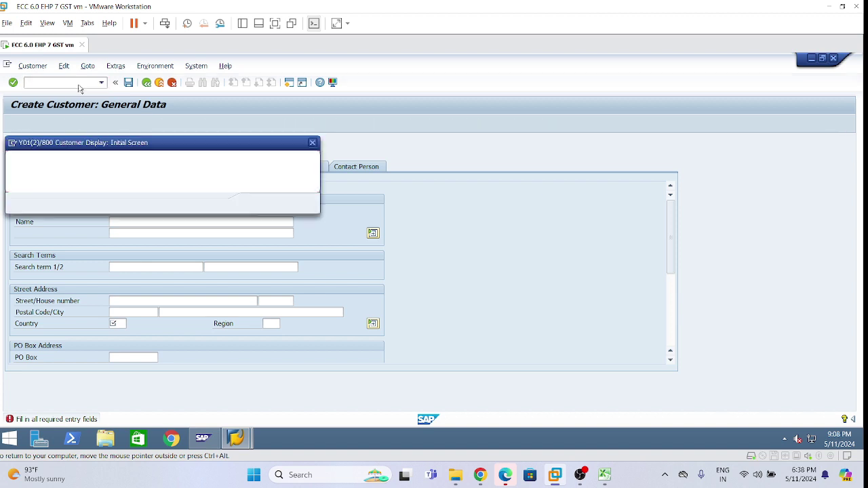
{"action": "left_click", "coordinate": [257, 203]}
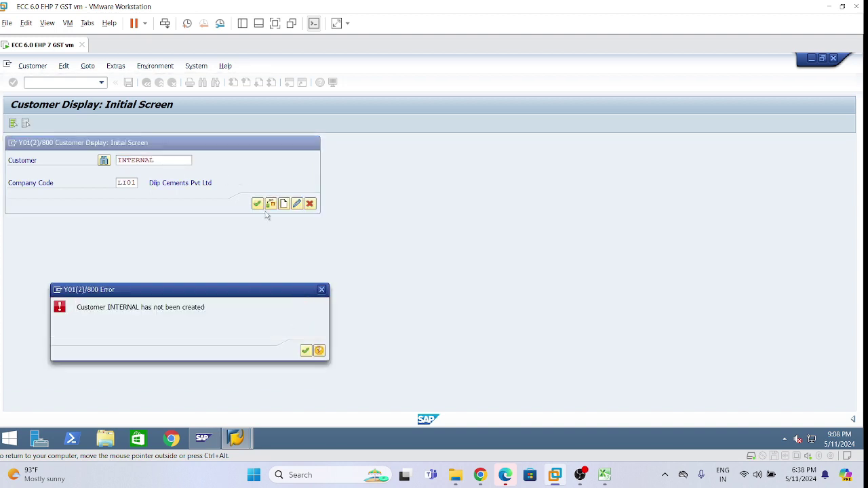
{"action": "key", "text": "Return"}
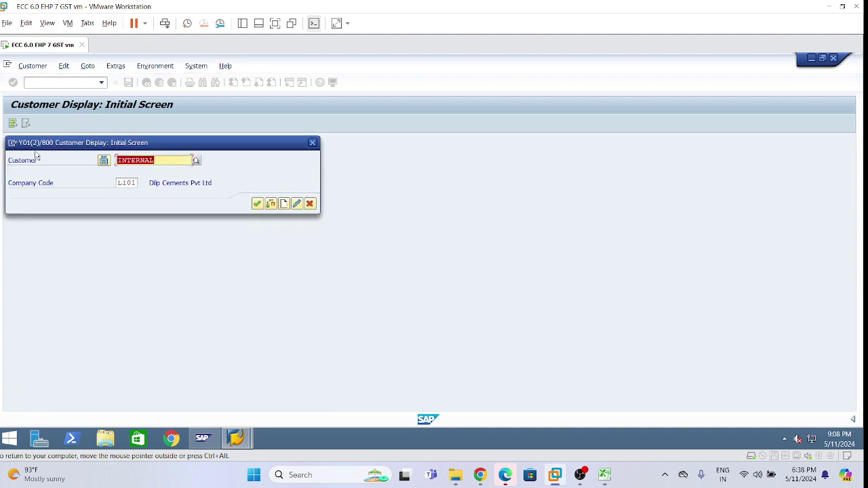
Step: Find Jiddu Mahatma Trading Co. by country IN and city Hyderabad, copy its customer number and display its master data
{"action": "key", "text": "BackSpace"}
{"action": "left_click", "coordinate": [196, 161]}
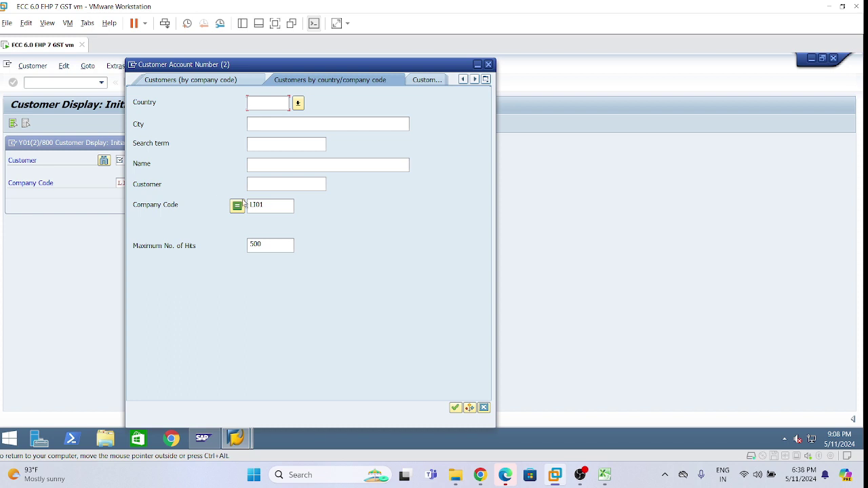
{"action": "left_click", "coordinate": [455, 407]}
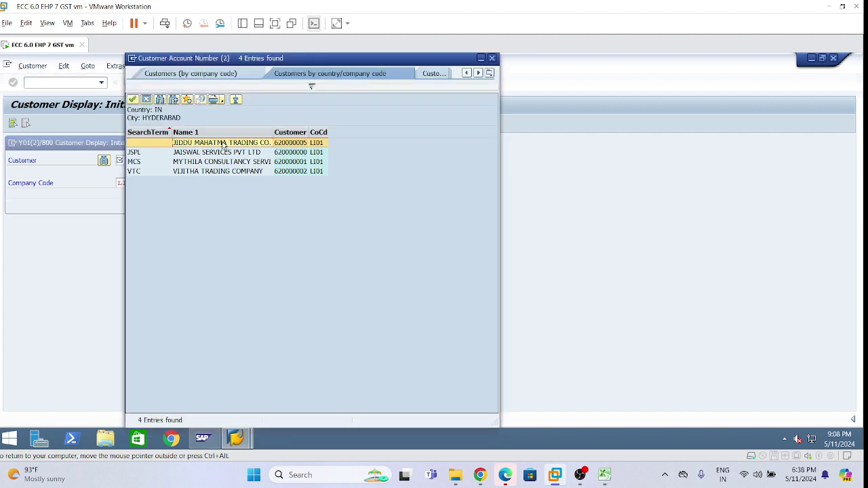
{"action": "double_click", "coordinate": [223, 143]}
{"action": "key", "text": "ctrl+c"}
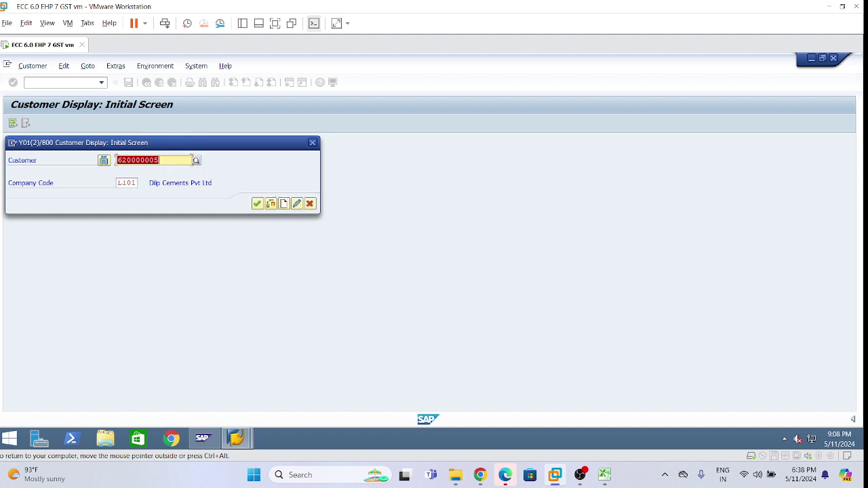
{"action": "key", "text": "Return"}
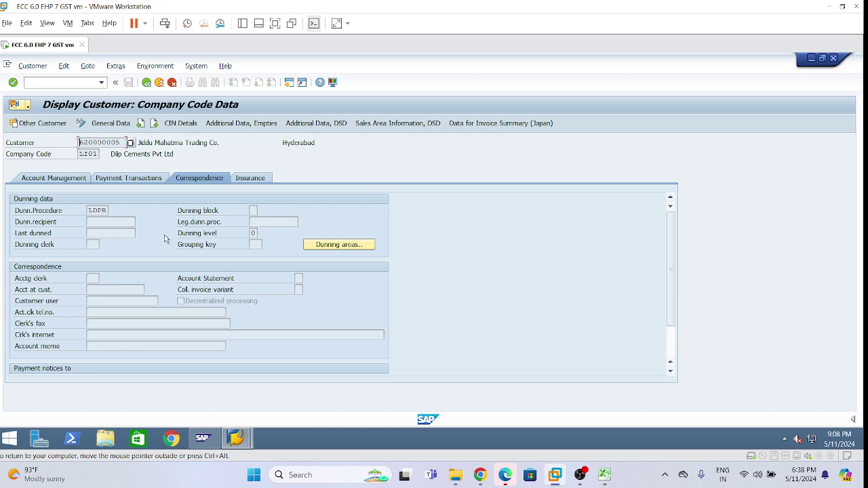
Step: Check today's date in the calendar, then start a customer invoice in company code LI01 with the copied customer number
{"action": "left_click", "coordinate": [800, 477]}
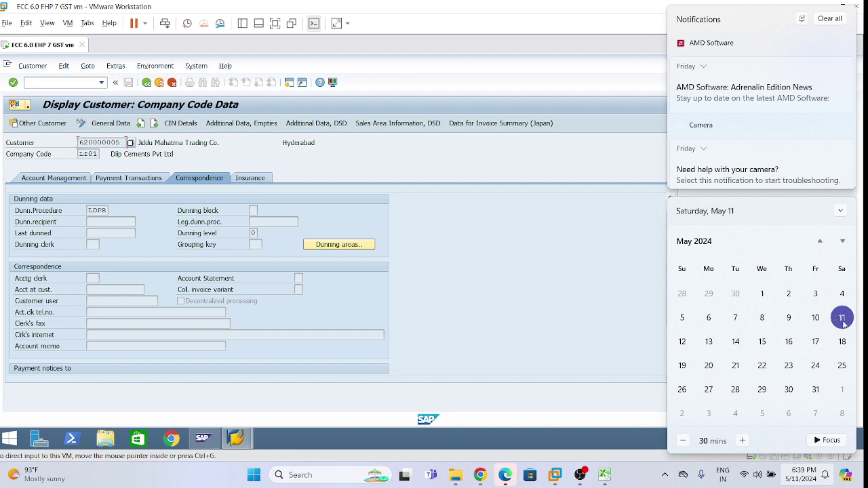
{"action": "left_click", "coordinate": [548, 262]}
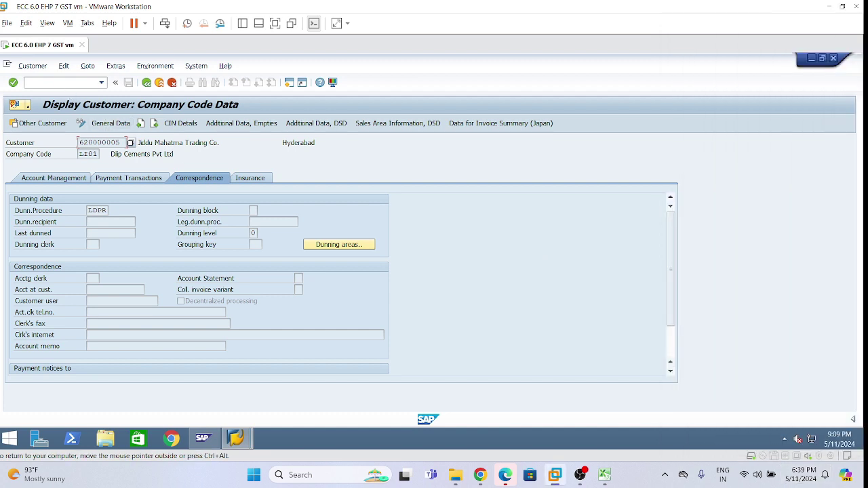
{"action": "left_click", "coordinate": [57, 83]}
{"action": "left_click", "coordinate": [51, 83]}
{"action": "key", "text": "Return"}
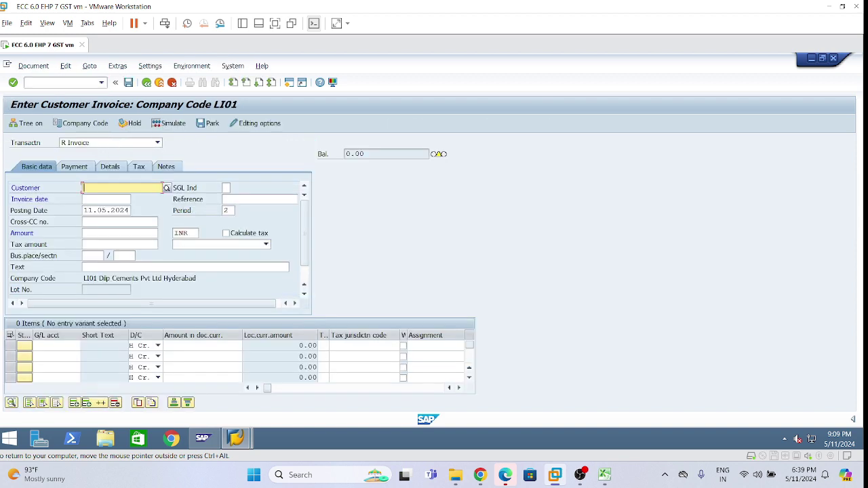
{"action": "key", "text": "ctrl+v"}
{"action": "key", "text": "Tab"}
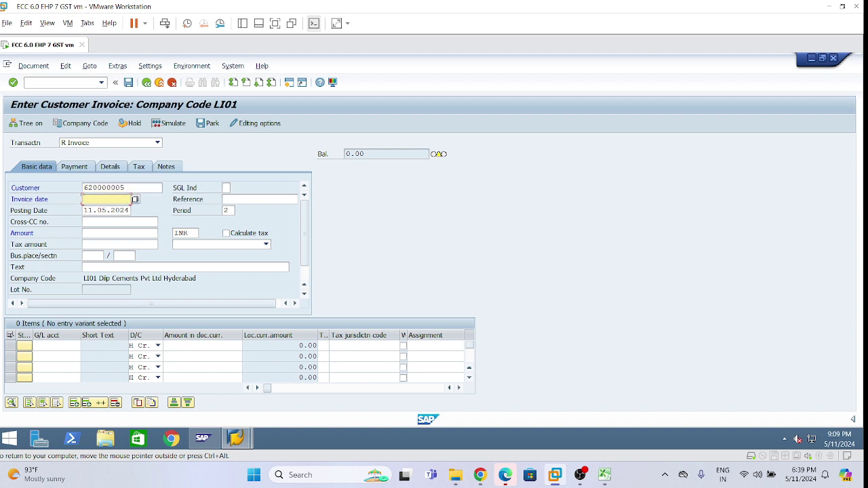
Step: Set the posting date and invoice date to 07.05.2024, the reference to Dunn-01 and the amount to 100000 INR
{"action": "key", "text": "Tab"}
{"action": "type", "text": "07"}
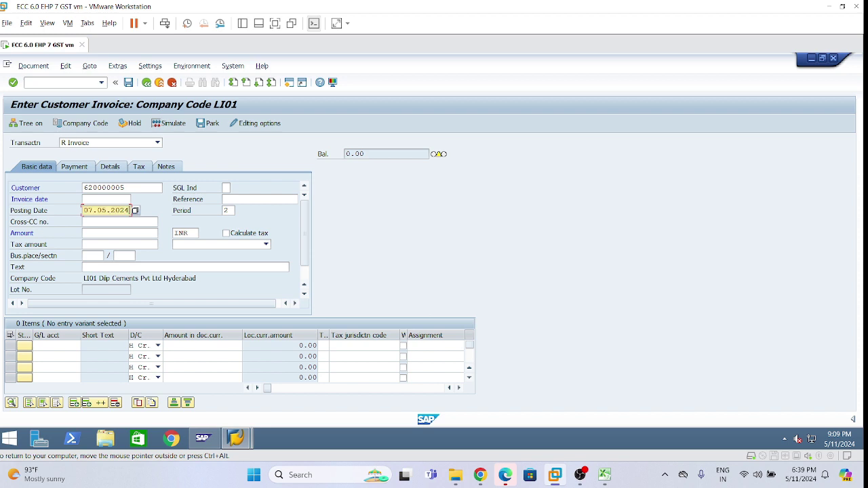
{"action": "key", "text": "shift+Tab"}
{"action": "type", "text": "07.05.2024"}
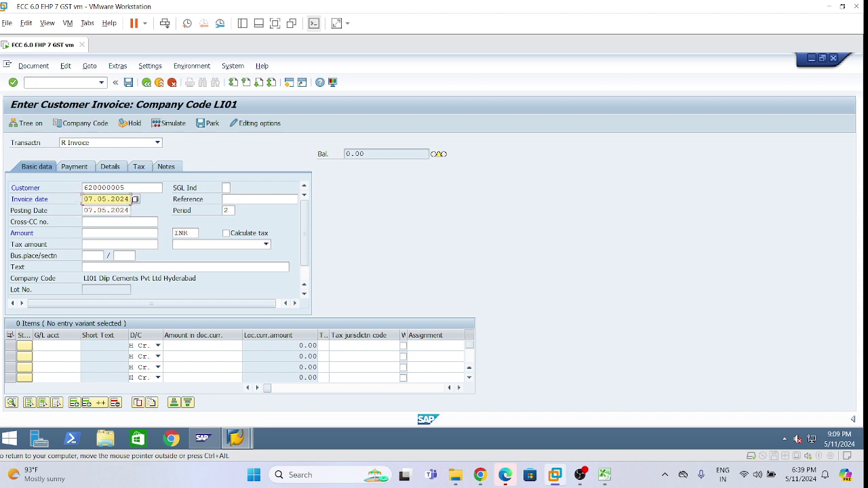
{"action": "key", "text": "Tab"}
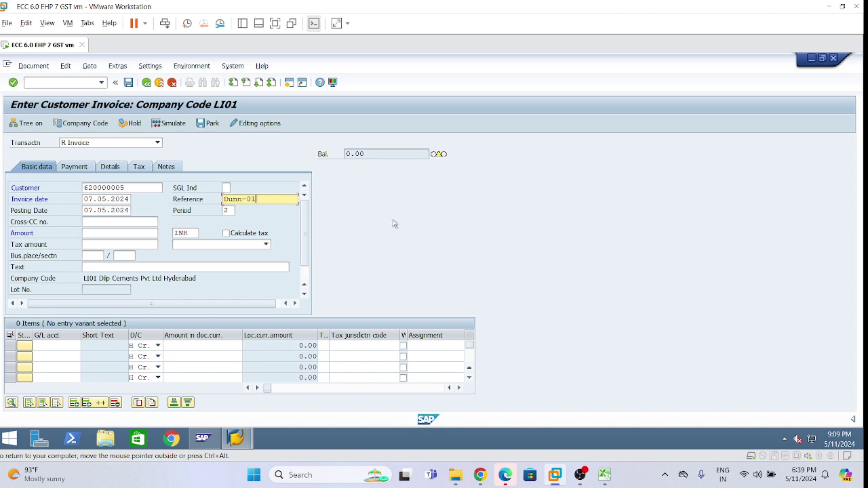
{"action": "left_click", "coordinate": [84, 233]}
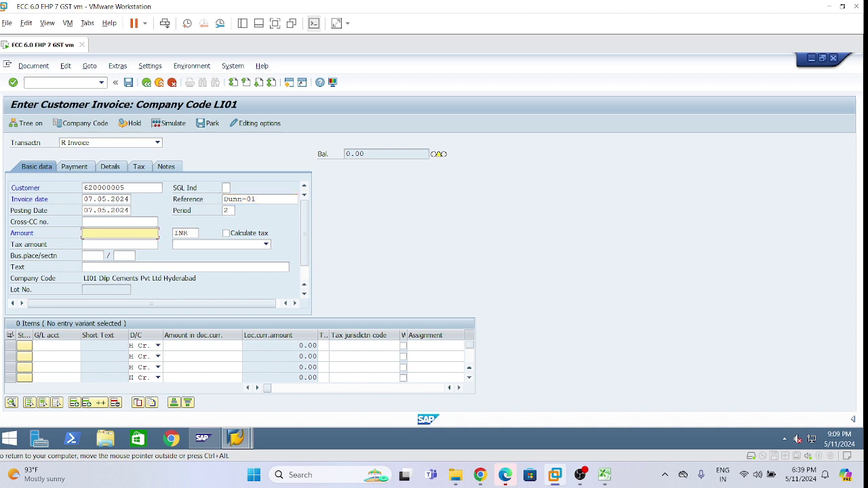
{"action": "type", "text": "10"}
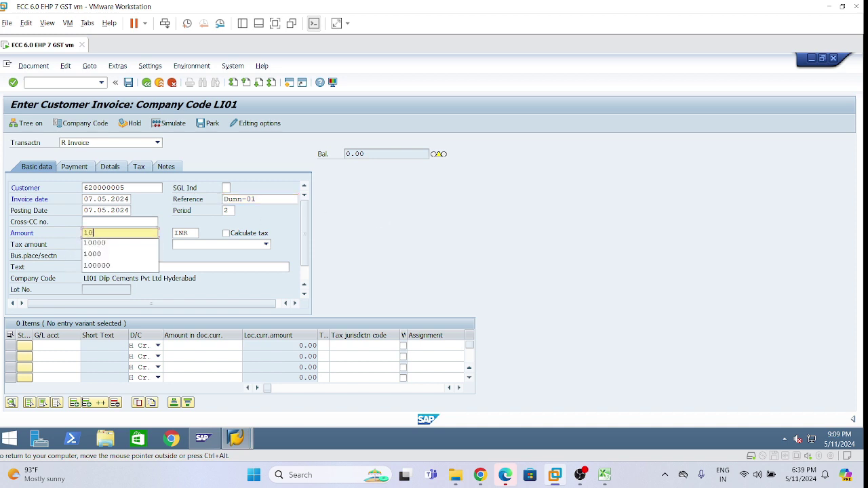
{"action": "type", "text": "0000"}
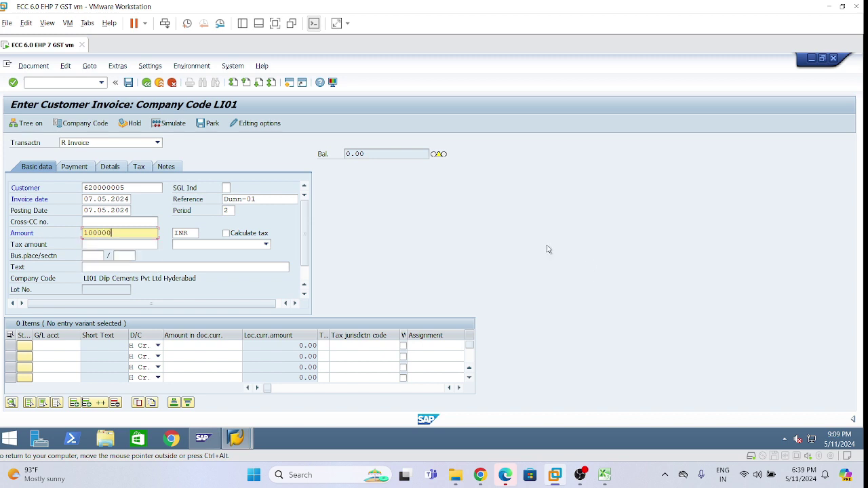
Step: Enter G/L account 320100 with amount * in the first invoice line item
{"action": "left_click", "coordinate": [54, 345]}
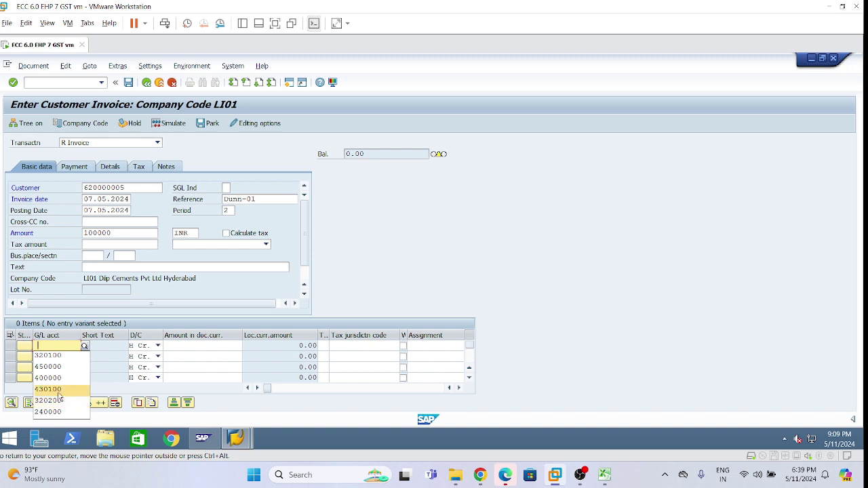
{"action": "left_click", "coordinate": [47, 355]}
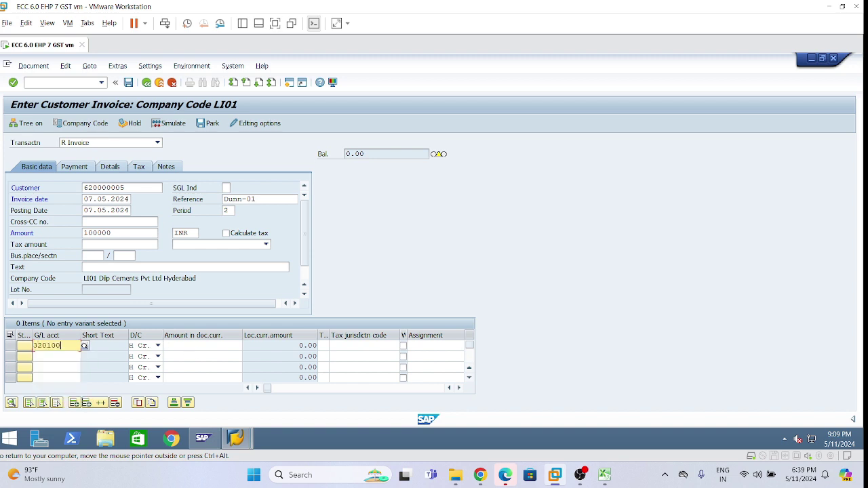
{"action": "left_click", "coordinate": [182, 347]}
{"action": "left_click", "coordinate": [207, 356]}
{"action": "left_click", "coordinate": [354, 346]}
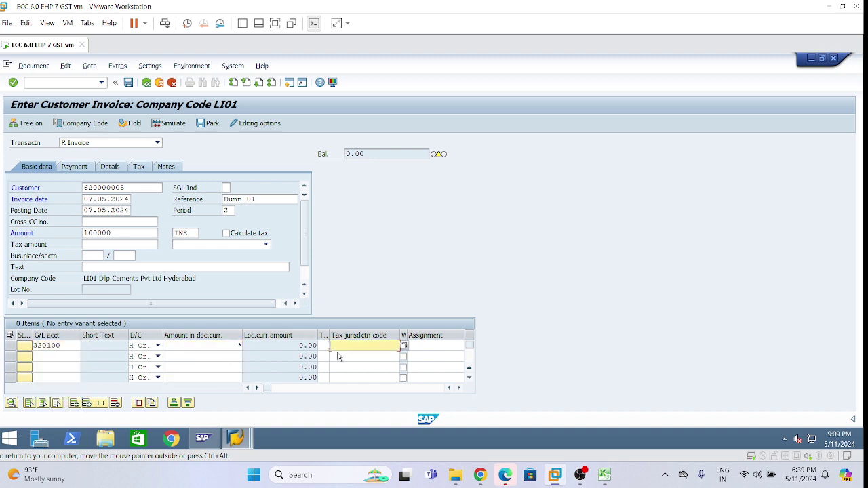
Step: Set the line item's business area to LHYD
{"action": "key", "text": "Tab"}
{"action": "key", "text": "Tab"}
{"action": "key", "text": "Tab"}
{"action": "key", "text": "Tab"}
{"action": "key", "text": "Tab"}
{"action": "key", "text": "Tab"}
{"action": "key", "text": "Tab"}
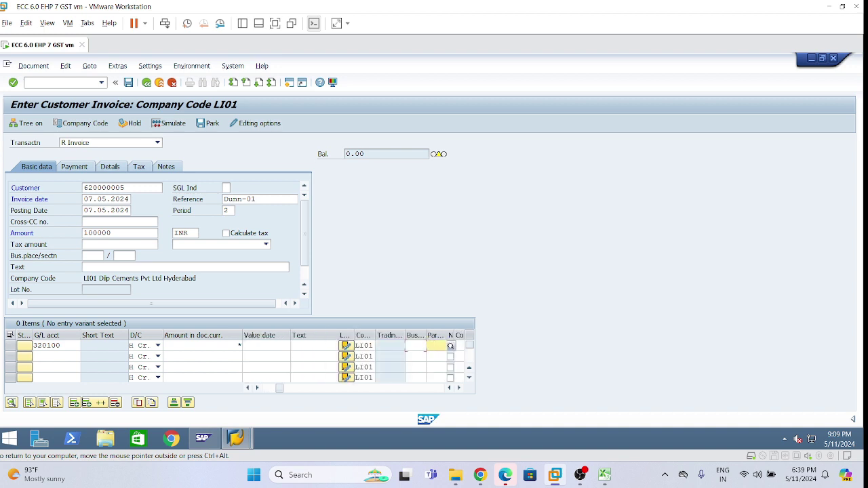
{"action": "key", "text": "shift+Tab"}
{"action": "left_click", "coordinate": [415, 358]}
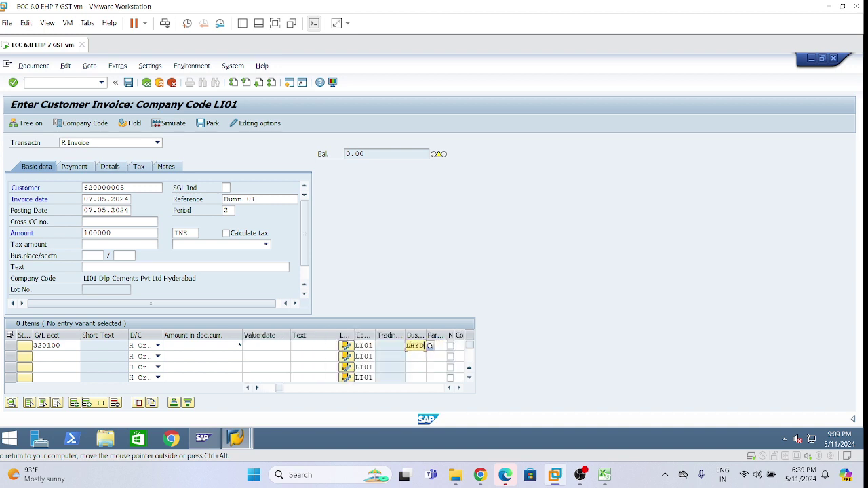
Step: Set the line item's profit center to 1000 and open the invoice's detail data, accepting the due date warning
{"action": "key", "text": "Tab"}
{"action": "key", "text": "Tab"}
{"action": "key", "text": "Tab"}
{"action": "key", "text": "Tab"}
{"action": "key", "text": "Tab"}
{"action": "key", "text": "Tab"}
{"action": "key", "text": "Tab"}
{"action": "key", "text": "Tab"}
{"action": "key", "text": "Tab"}
{"action": "key", "text": "Tab"}
{"action": "key", "text": "Tab"}
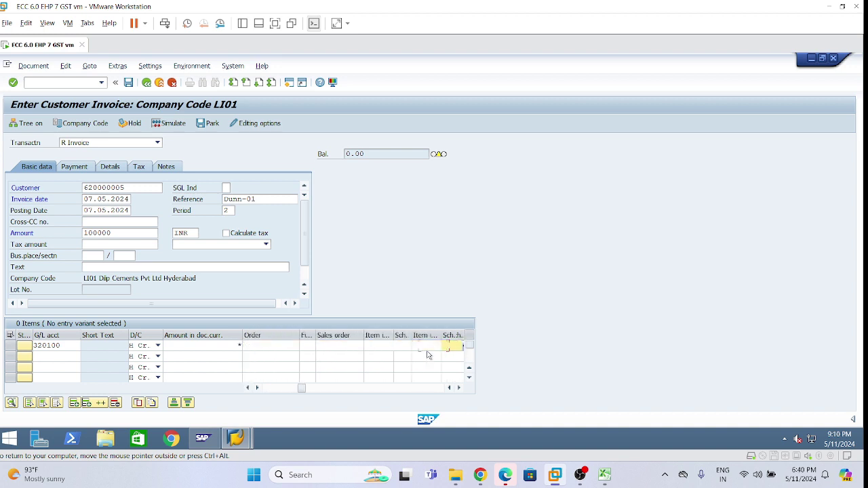
{"action": "key", "text": "Tab"}
{"action": "key", "text": "Tab"}
{"action": "key", "text": "Tab"}
{"action": "key", "text": "shift+Tab"}
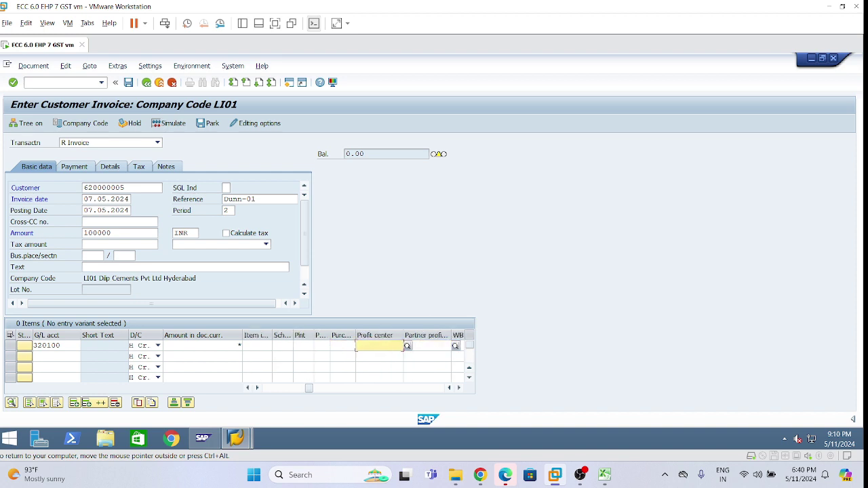
{"action": "left_click", "coordinate": [391, 355]}
{"action": "left_click", "coordinate": [102, 170]}
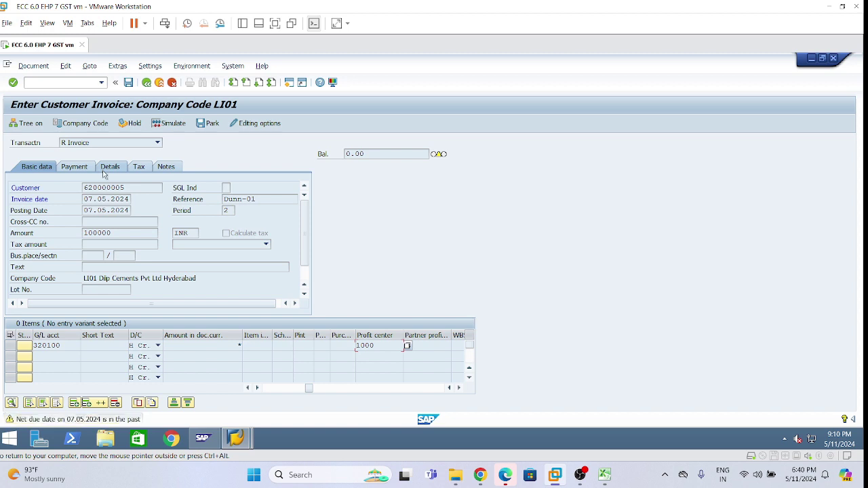
{"action": "left_click", "coordinate": [103, 174]}
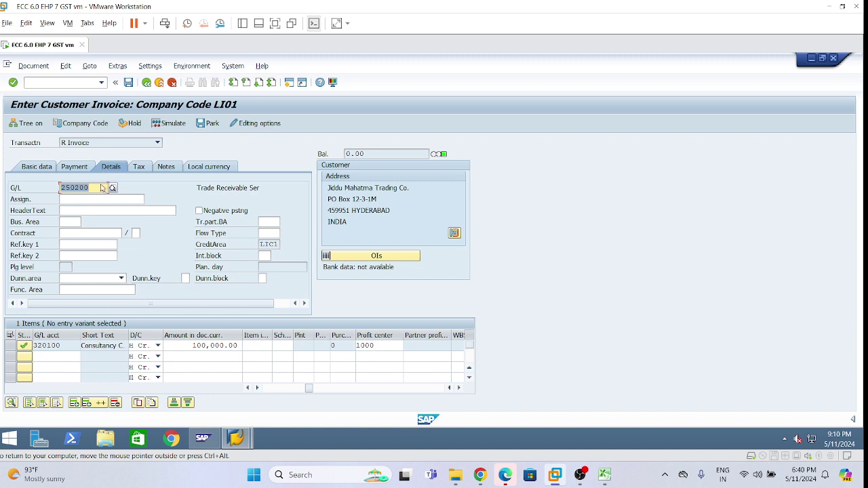
Step: Assign dunning area L1 for domestic customers in the invoice's detail data
{"action": "left_click", "coordinate": [121, 278]}
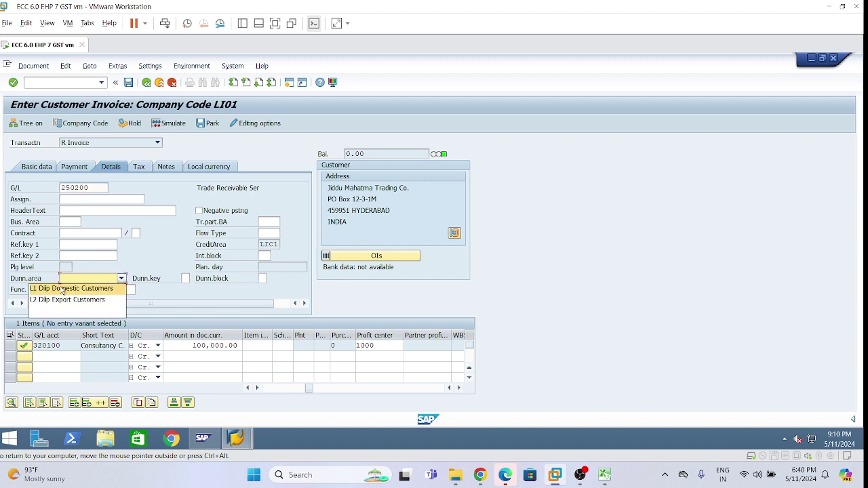
{"action": "left_click", "coordinate": [109, 289]}
{"action": "left_click", "coordinate": [61, 233]}
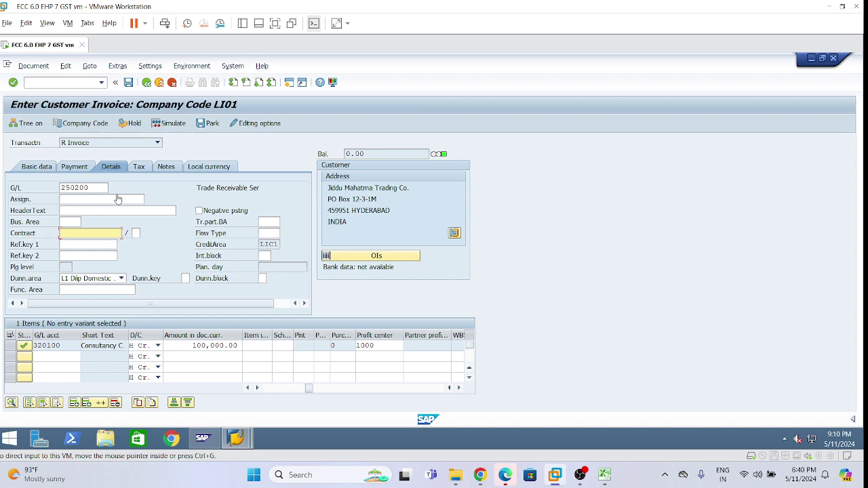
Step: Review the available dunning keys and dunning block reasons for the invoice without selecting any
{"action": "left_click", "coordinate": [185, 279]}
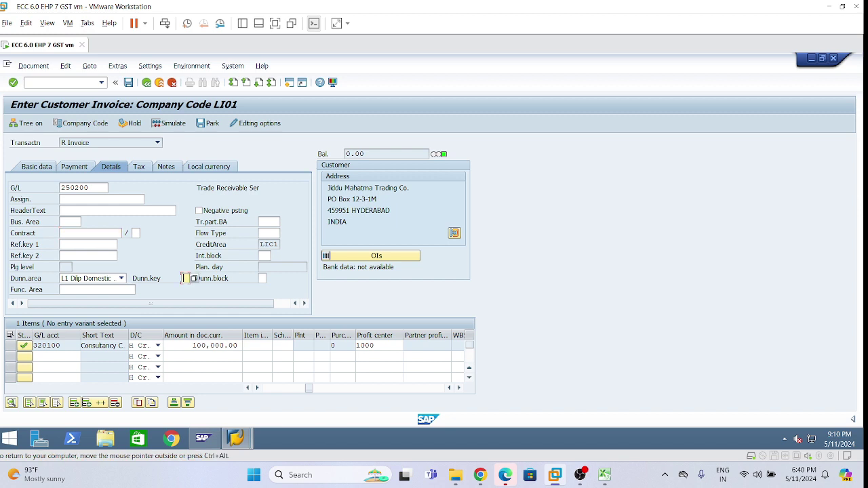
{"action": "left_click", "coordinate": [262, 280]}
{"action": "left_click", "coordinate": [187, 278]}
{"action": "left_click", "coordinate": [194, 279]}
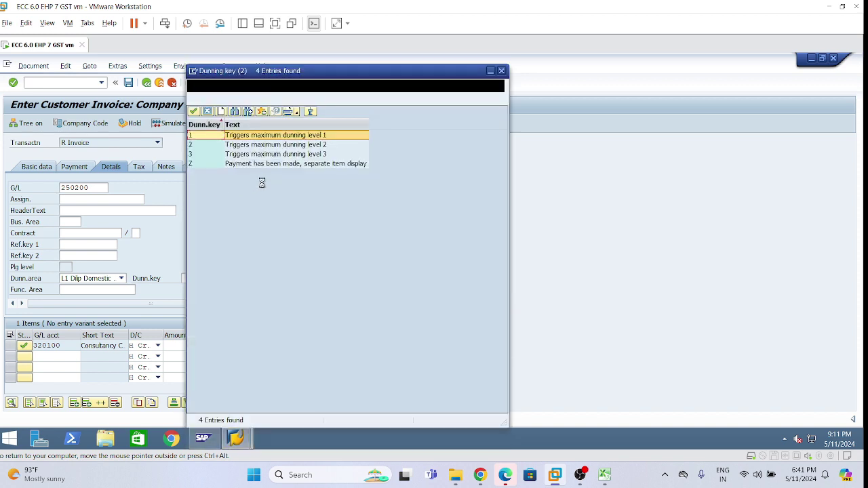
{"action": "left_click", "coordinate": [282, 160]}
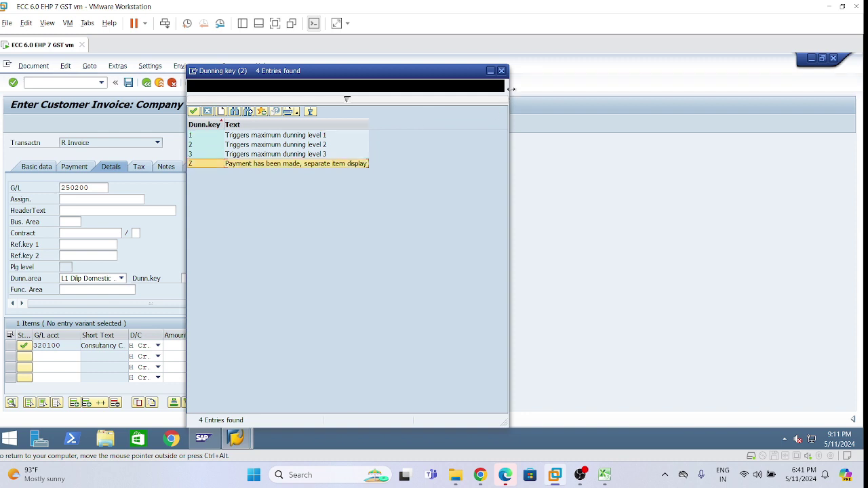
{"action": "left_click", "coordinate": [502, 71]}
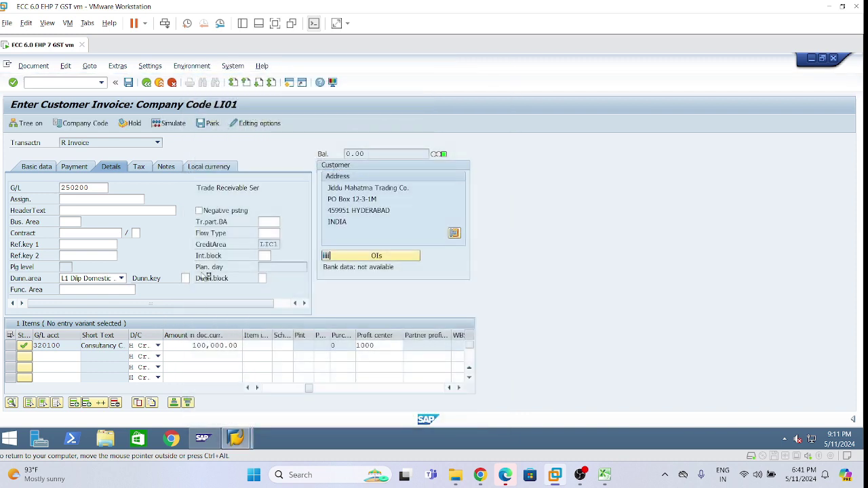
{"action": "left_click", "coordinate": [263, 278]}
{"action": "left_click", "coordinate": [270, 279]}
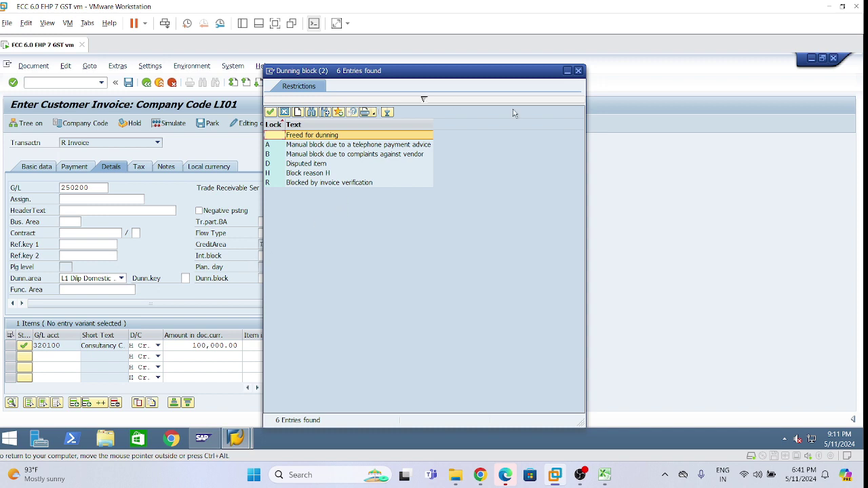
{"action": "left_click", "coordinate": [578, 72]}
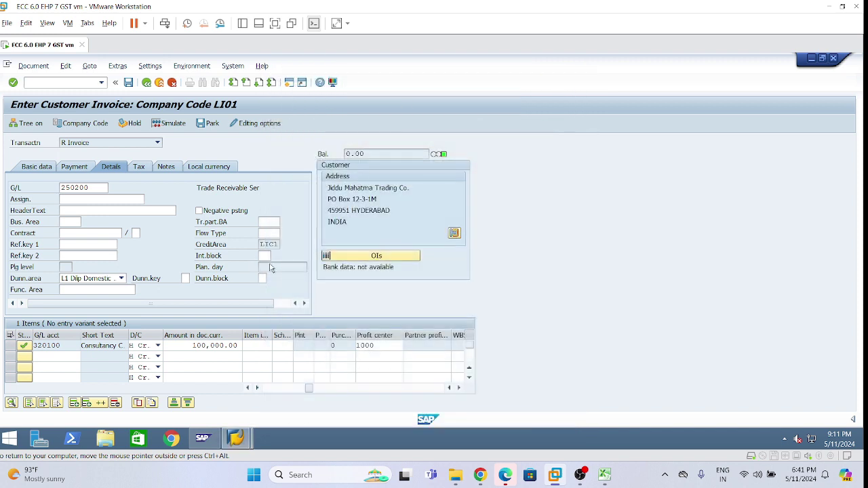
Step: Return to the invoice's basic data, simulate the document and post it
{"action": "left_click", "coordinate": [35, 167]}
{"action": "left_click", "coordinate": [41, 67]}
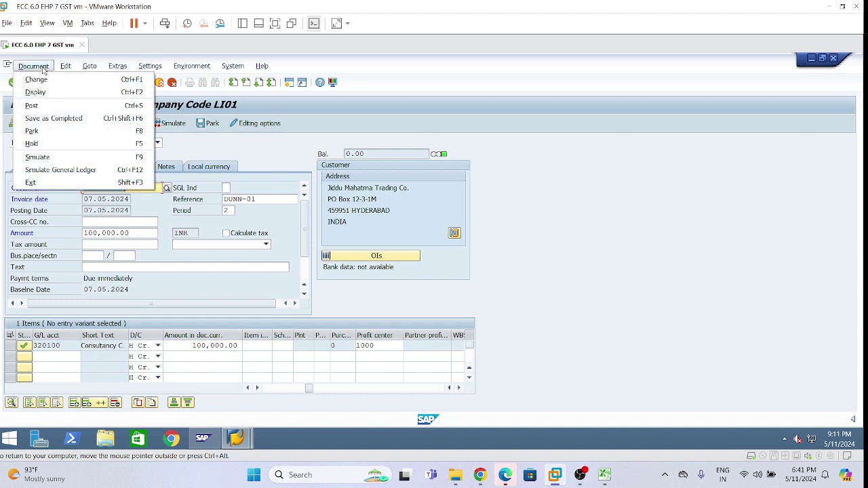
{"action": "left_click", "coordinate": [40, 156]}
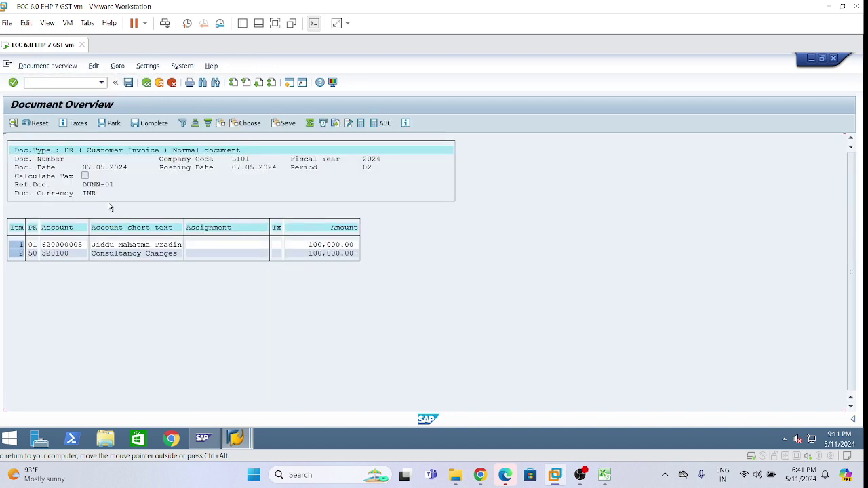
{"action": "left_click", "coordinate": [128, 84]}
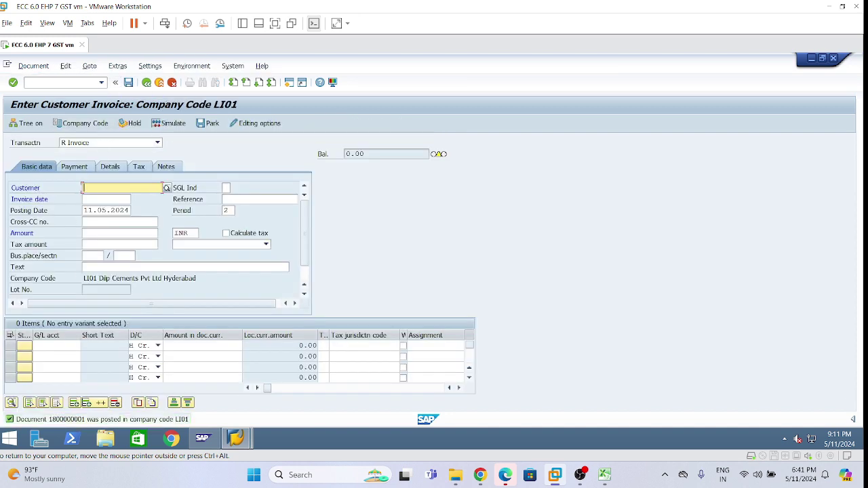
Step: Switch to the dunning procedure session and open the Customer Line Item Display transaction there
{"action": "mouse_move", "coordinate": [235, 438]}
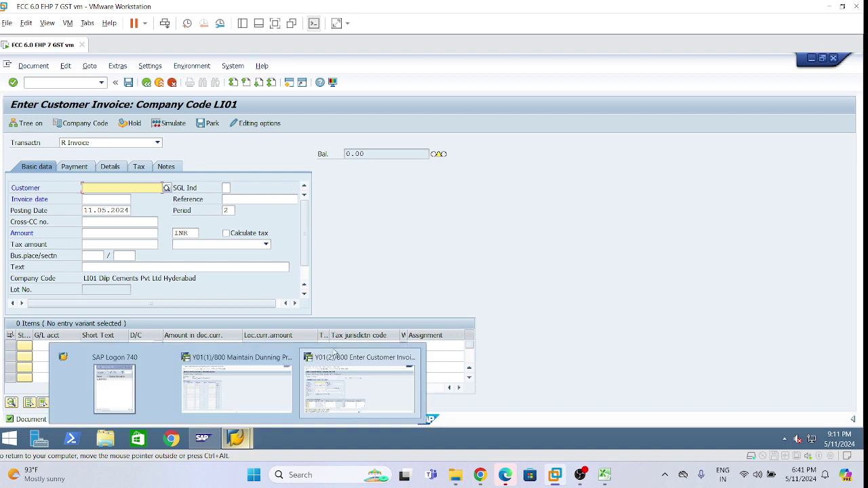
{"action": "left_click", "coordinate": [237, 383]}
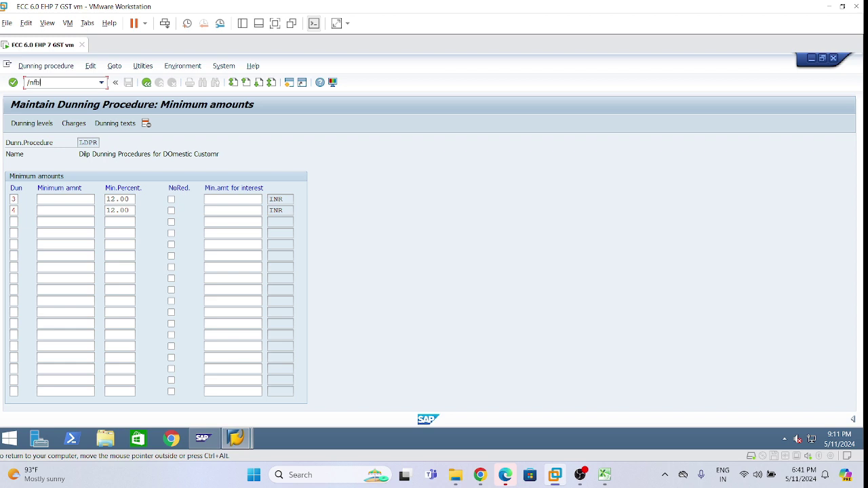
{"action": "key", "text": "Return"}
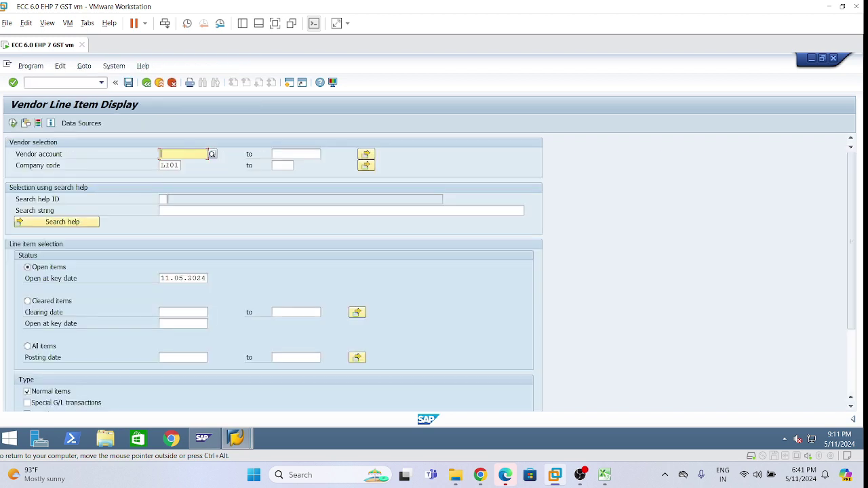
{"action": "left_click", "coordinate": [101, 82]}
{"action": "left_click", "coordinate": [58, 91]}
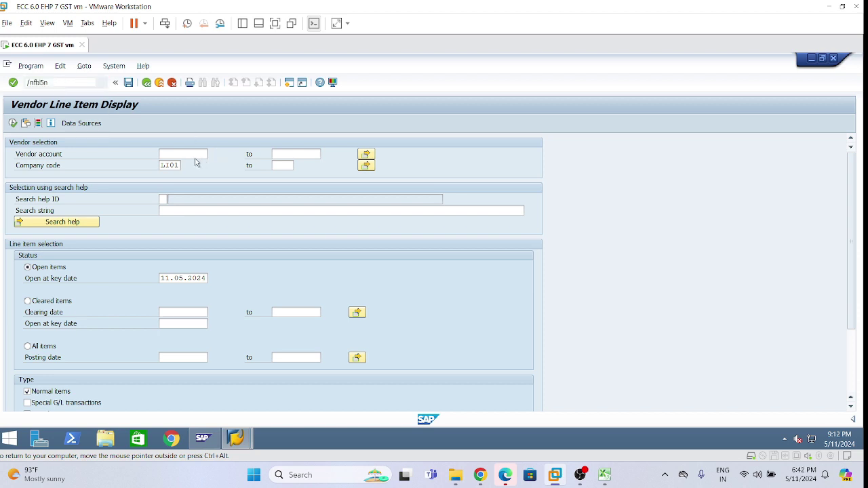
{"action": "key", "text": "Return"}
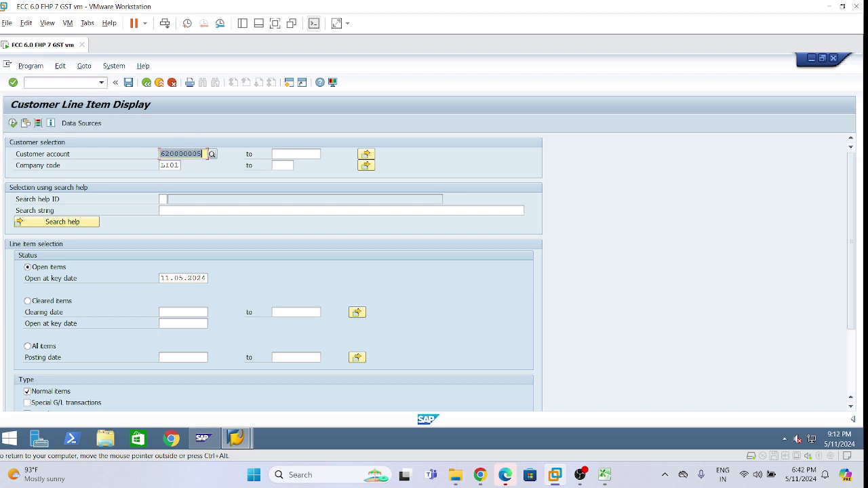
Step: List all line items of the invoiced customer in company code LI01 and check the invoice's document date
{"action": "left_click", "coordinate": [28, 346]}
{"action": "left_click", "coordinate": [12, 124]}
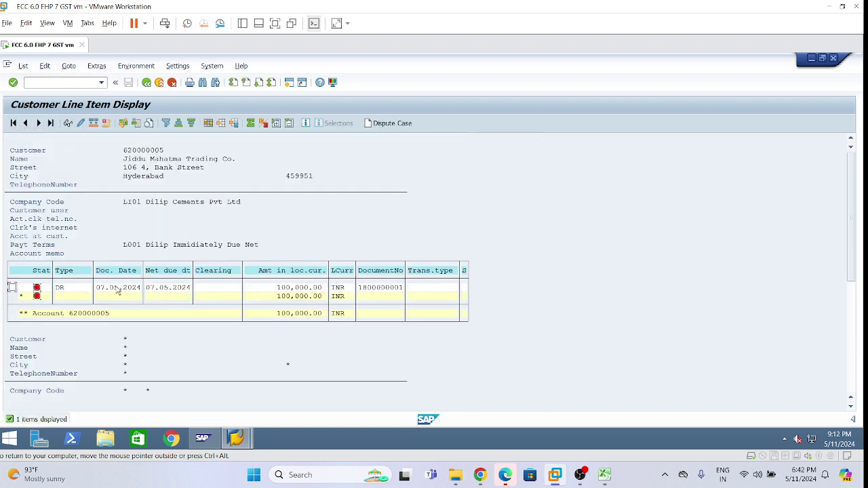
{"action": "left_click", "coordinate": [116, 290]}
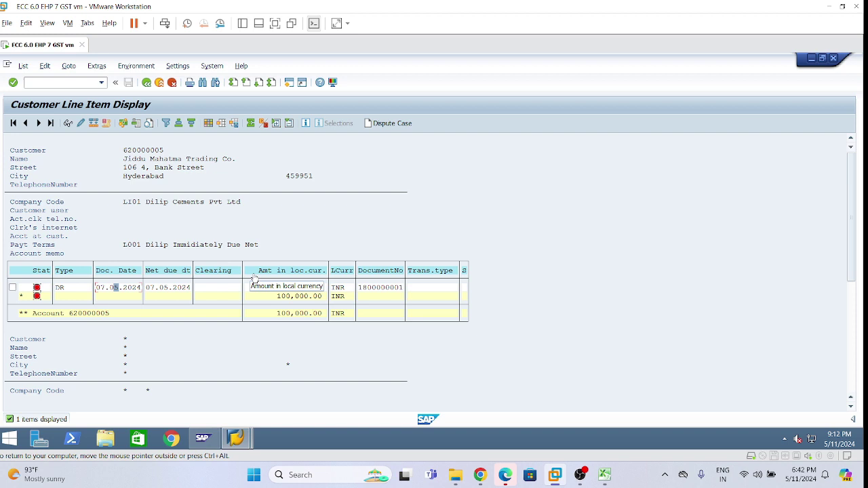
Step: Switch to the invoice entry session, exit to SAP Easy Access and open F150 - Dunning from Accounts Receivable periodic processing
{"action": "left_click", "coordinate": [236, 438]}
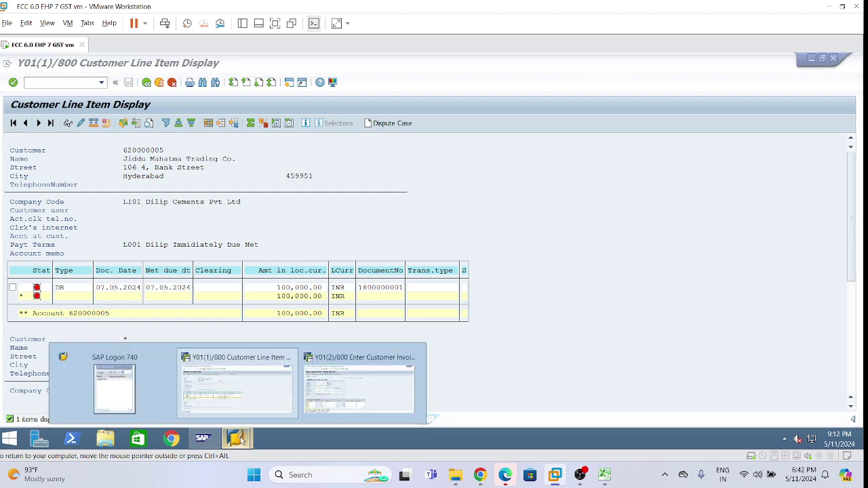
{"action": "left_click", "coordinate": [355, 381]}
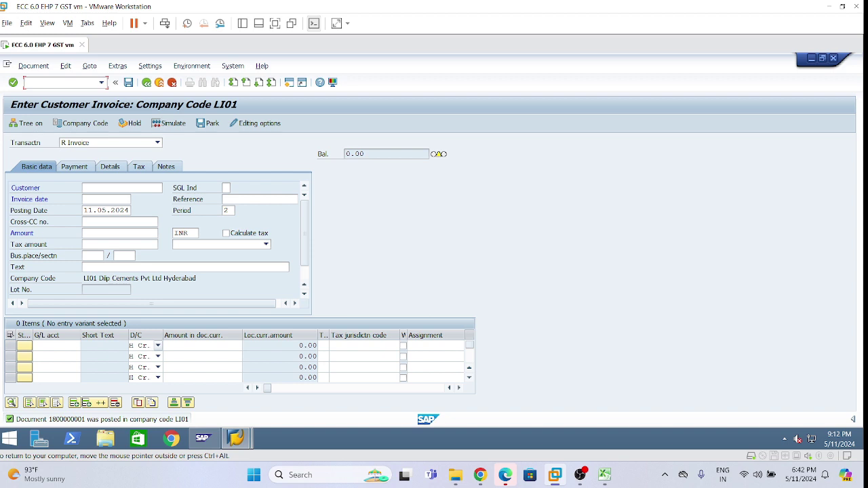
{"action": "key", "text": "Return"}
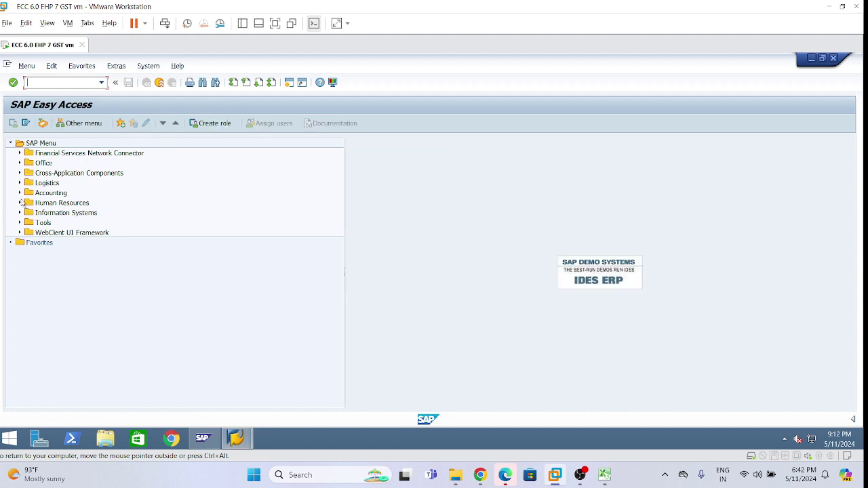
{"action": "left_click", "coordinate": [19, 194]}
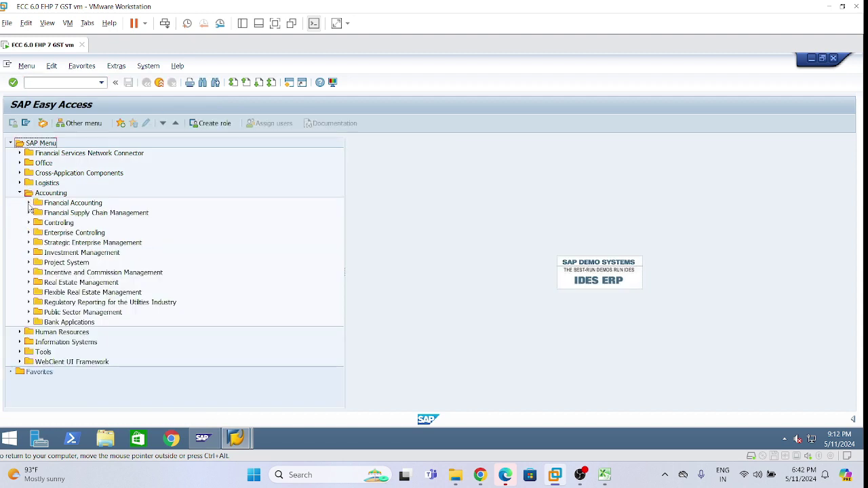
{"action": "left_click", "coordinate": [28, 204]}
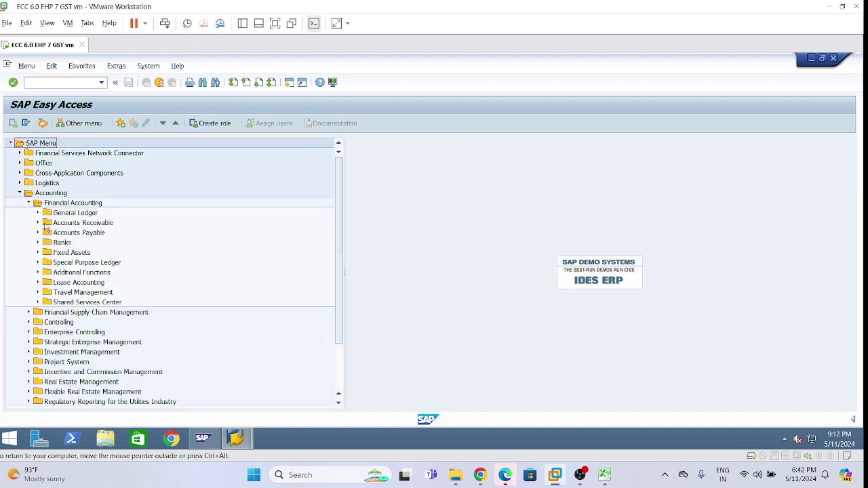
{"action": "left_click", "coordinate": [37, 222]}
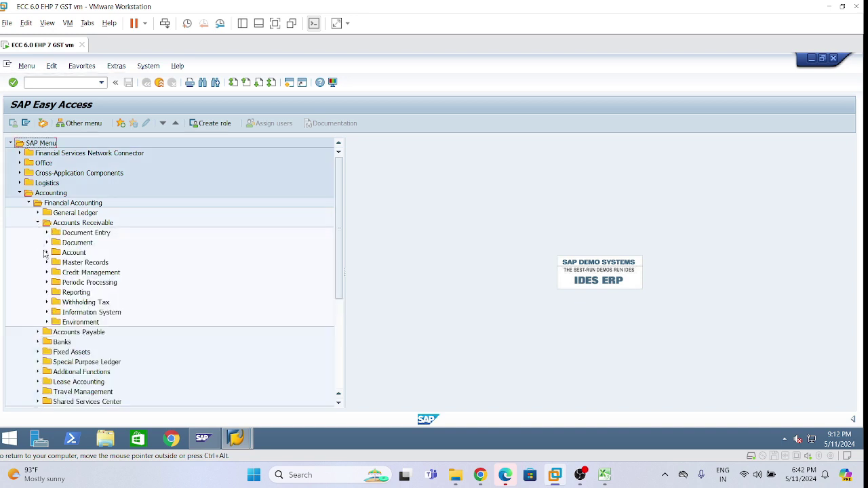
{"action": "left_click", "coordinate": [47, 282]}
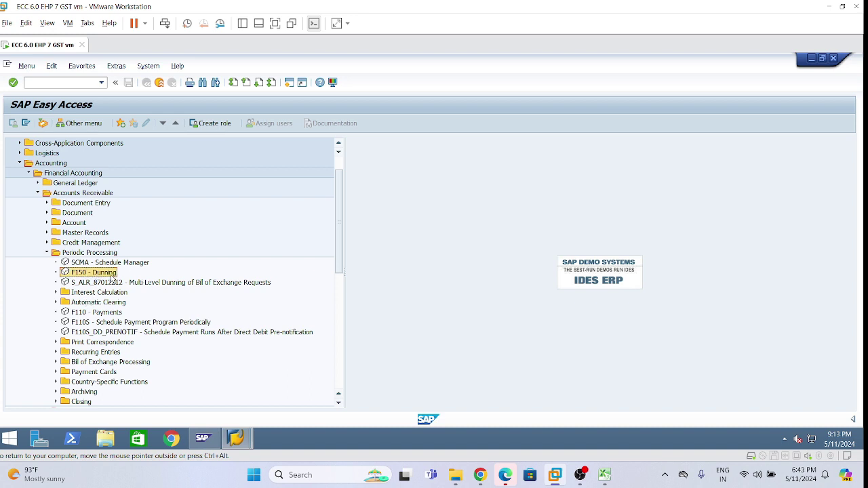
{"action": "double_click", "coordinate": [90, 274]}
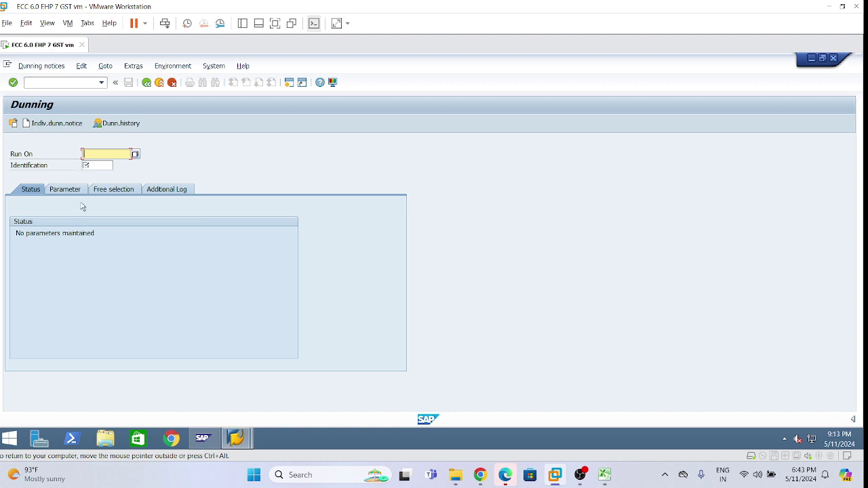
Step: Check the list of existing dunning runs, and set the new run's date to 11.05.2024 and identification to LDUN01
{"action": "left_click", "coordinate": [135, 154]}
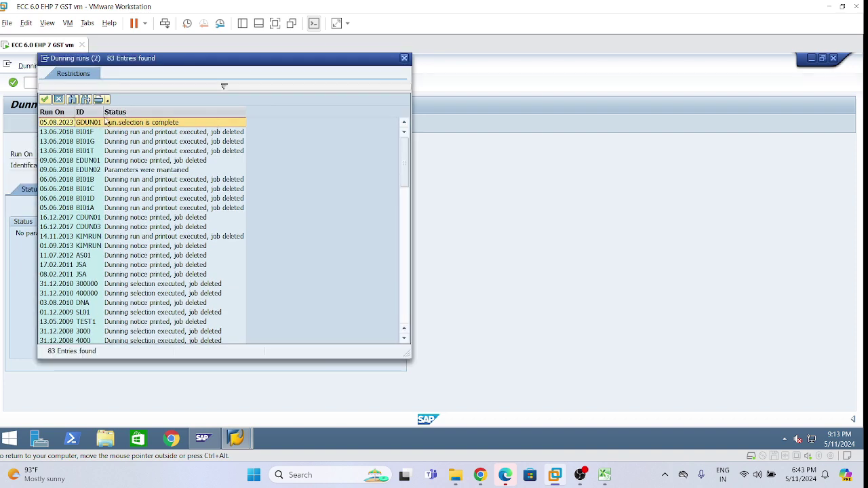
{"action": "left_click", "coordinate": [404, 59]}
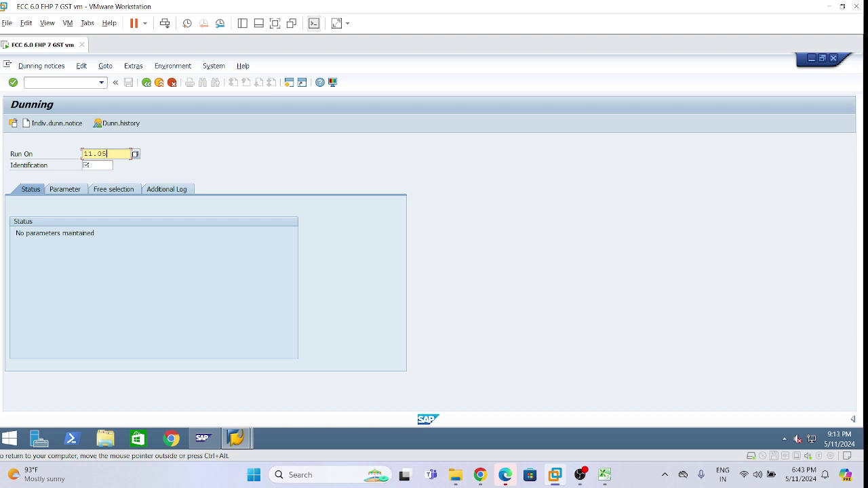
{"action": "type", "text": "11.05.2023"}
{"action": "left_click", "coordinate": [100, 165]}
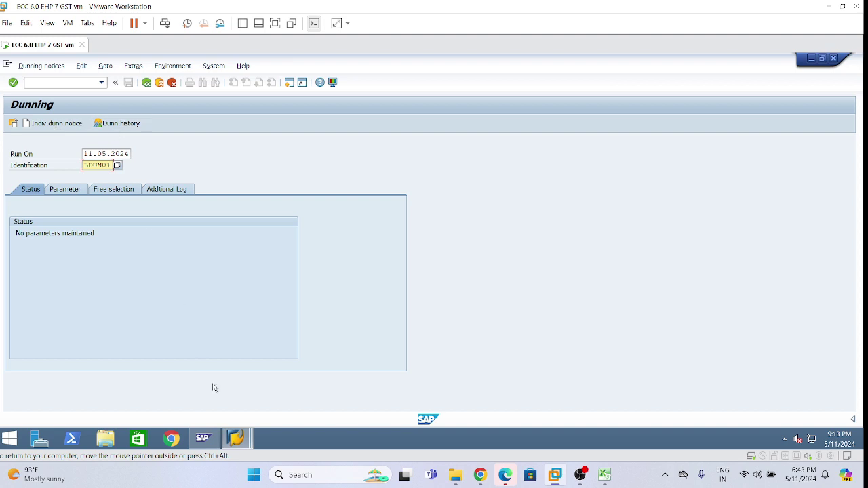
Step: In the dunning run's parameters, set both the dunning date and the documents posted up to date to 11.05.2024
{"action": "left_click", "coordinate": [70, 191]}
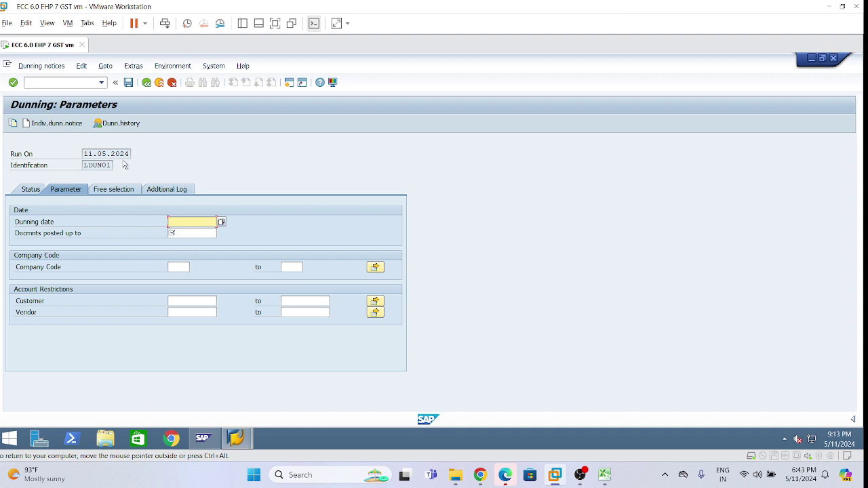
{"action": "left_click_drag", "start_coordinate": [83, 154], "coordinate": [130, 154]}
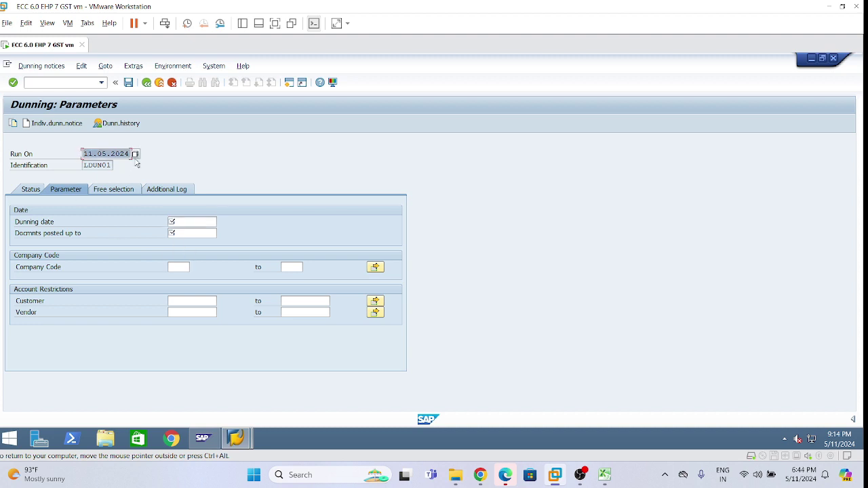
{"action": "key", "text": "ctrl+c"}
{"action": "left_click", "coordinate": [191, 222]}
{"action": "key", "text": "ctrl+v"}
{"action": "left_click", "coordinate": [171, 232]}
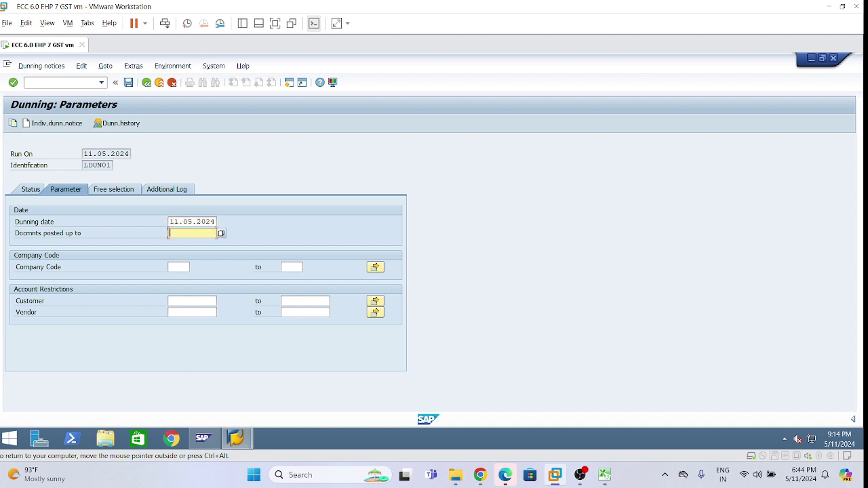
{"action": "key", "text": "ctrl+v"}
Step: Restrict the dunning run's parameters to company code LI01
{"action": "left_click", "coordinate": [181, 266]}
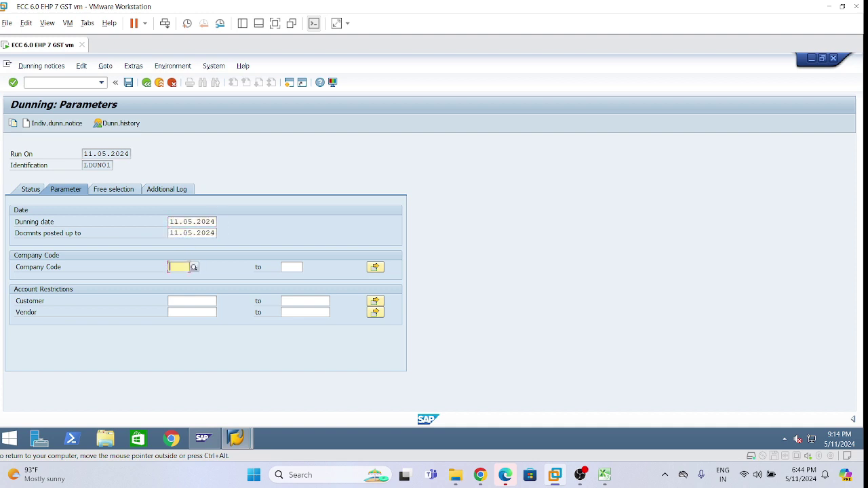
{"action": "type", "text": "li01"}
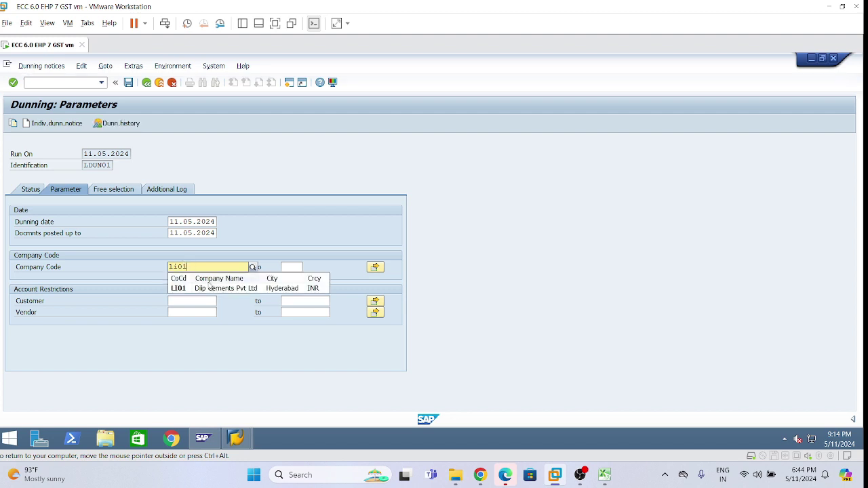
{"action": "left_click", "coordinate": [213, 287]}
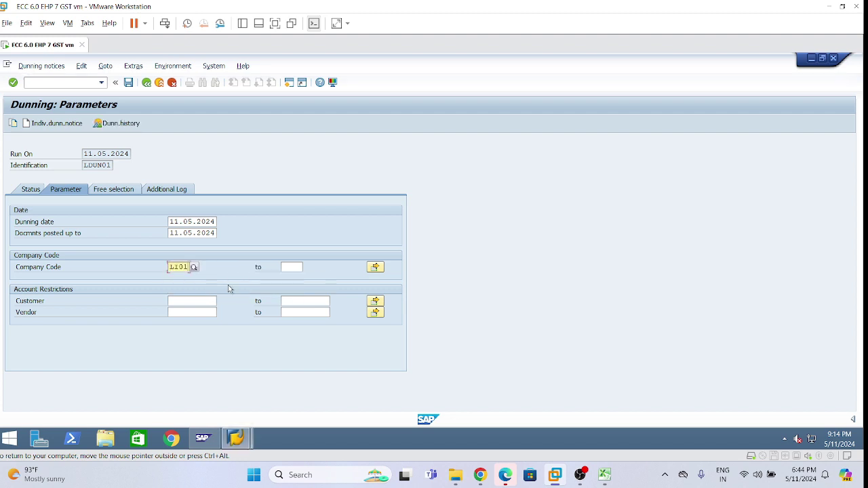
Step: Restrict the dunning run's parameters to the customer Jiddu Mahatma Trading Co. by entering its customer number in the account restrictions
{"action": "left_click", "coordinate": [192, 301]}
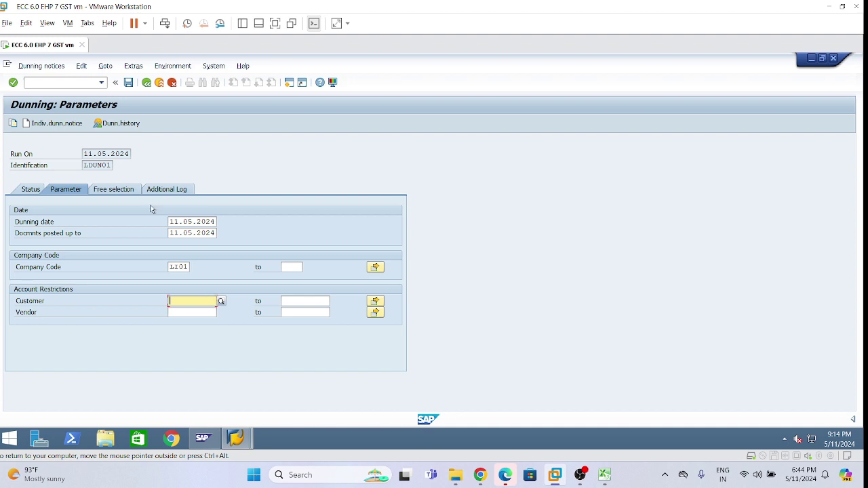
{"action": "key", "text": "ctrl+v"}
{"action": "key", "text": "BackSpace"}
{"action": "key", "text": "BackSpace"}
{"action": "key", "text": "BackSpace"}
{"action": "key", "text": "BackSpace"}
{"action": "key", "text": "BackSpace"}
{"action": "key", "text": "BackSpace"}
{"action": "key", "text": "BackSpace"}
{"action": "key", "text": "BackSpace"}
{"action": "key", "text": "BackSpace"}
{"action": "key", "text": "BackSpace"}
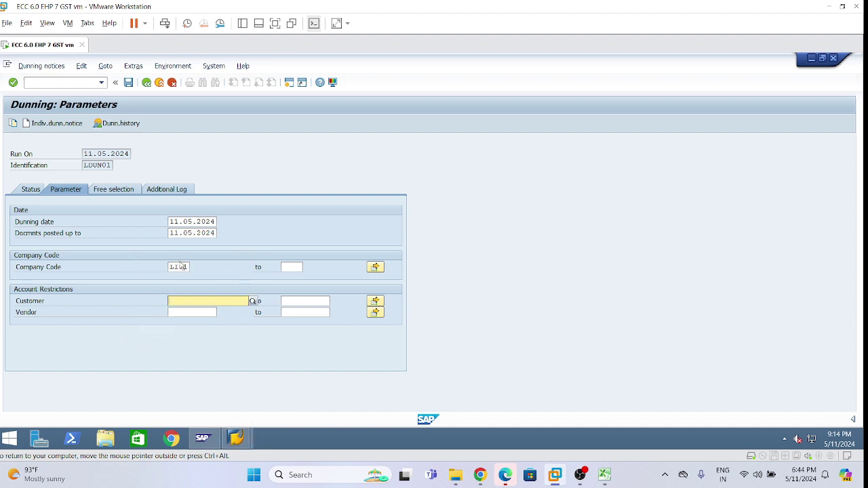
{"action": "type", "text": "6200000"}
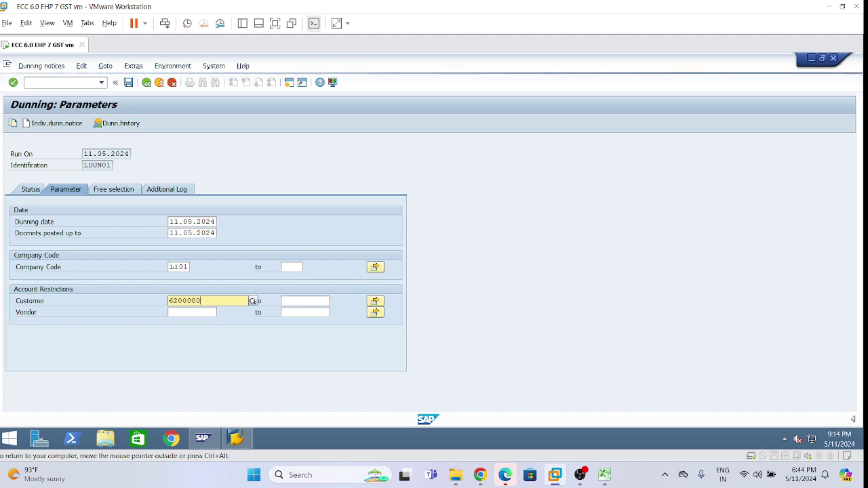
{"action": "type", "text": "0"}
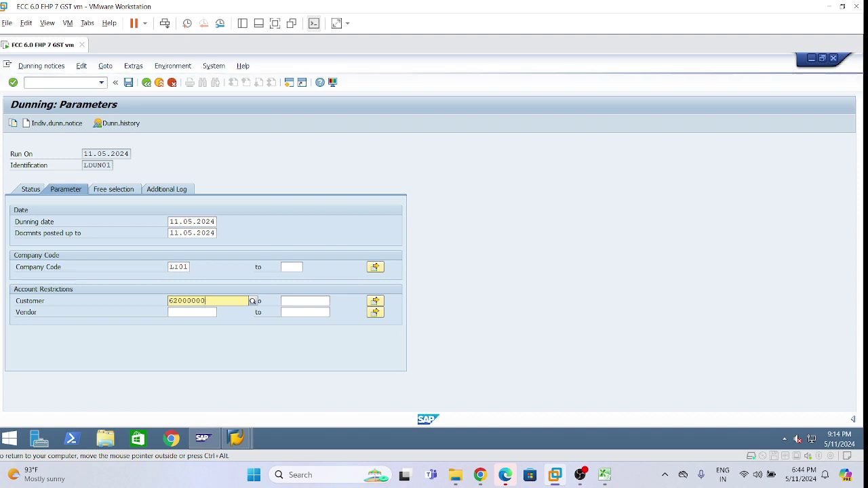
{"action": "type", "text": "0"}
{"action": "key", "text": "Return"}
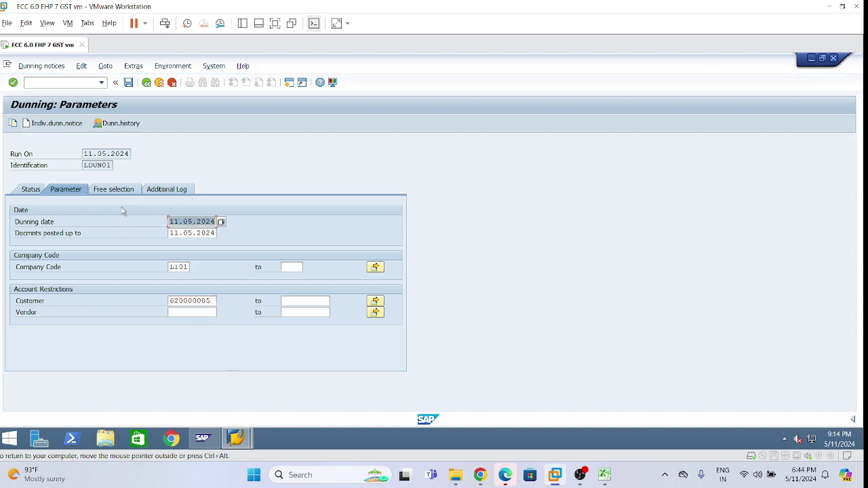
Step: Request an additional log for the customer Jiddu Mahatma Trading Co. and save the dunning run's parameters
{"action": "left_click", "coordinate": [182, 193]}
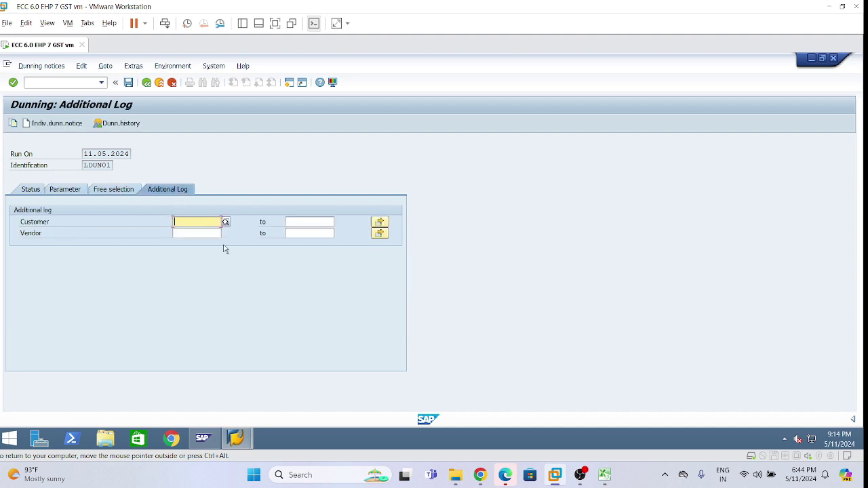
{"action": "type", "text": "62"}
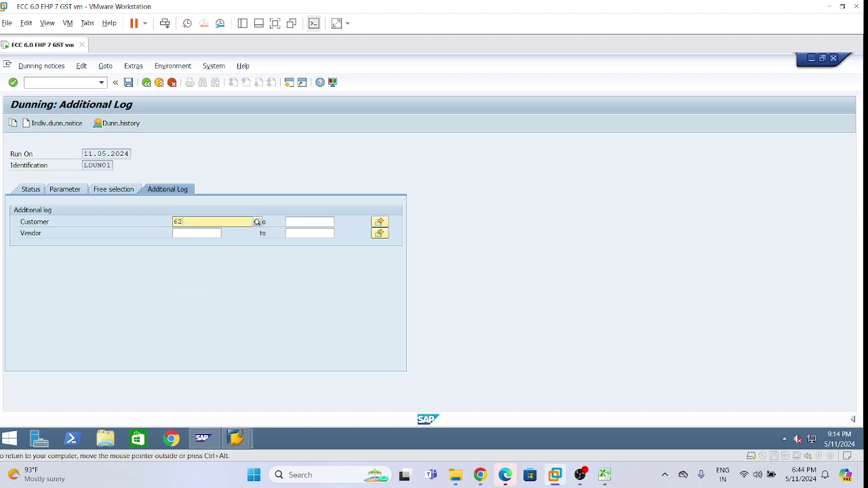
{"action": "type", "text": "000"}
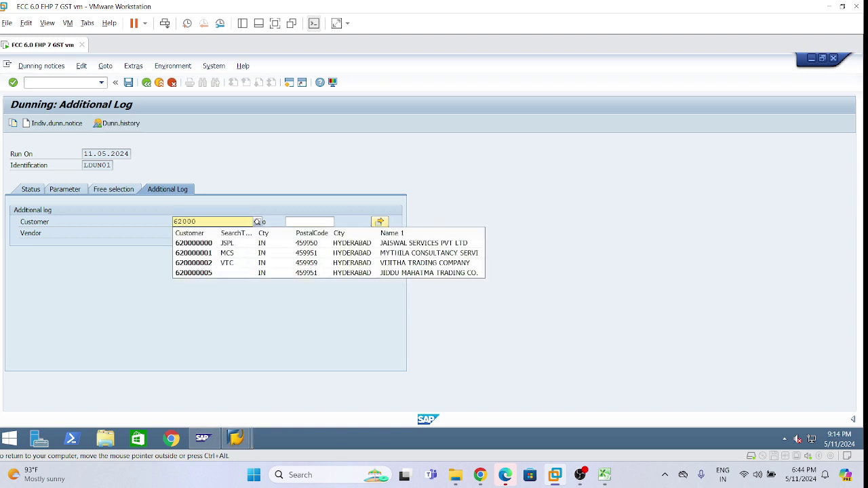
{"action": "left_click", "coordinate": [217, 273]}
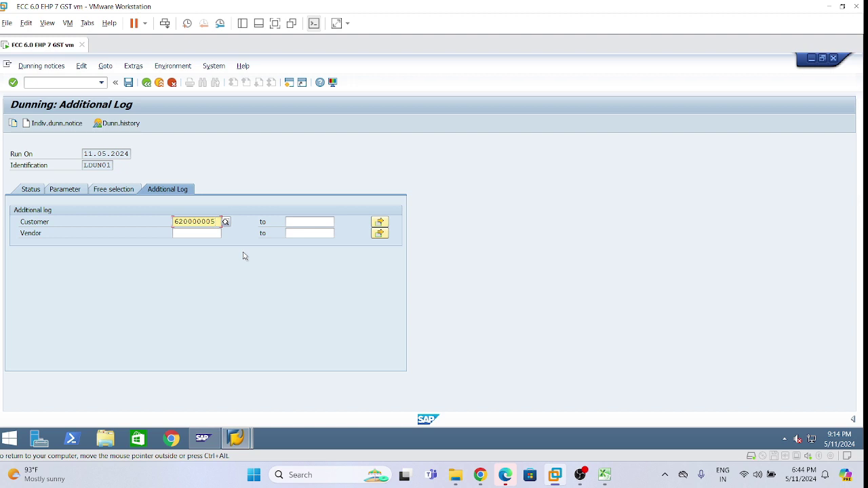
{"action": "left_click", "coordinate": [128, 85]}
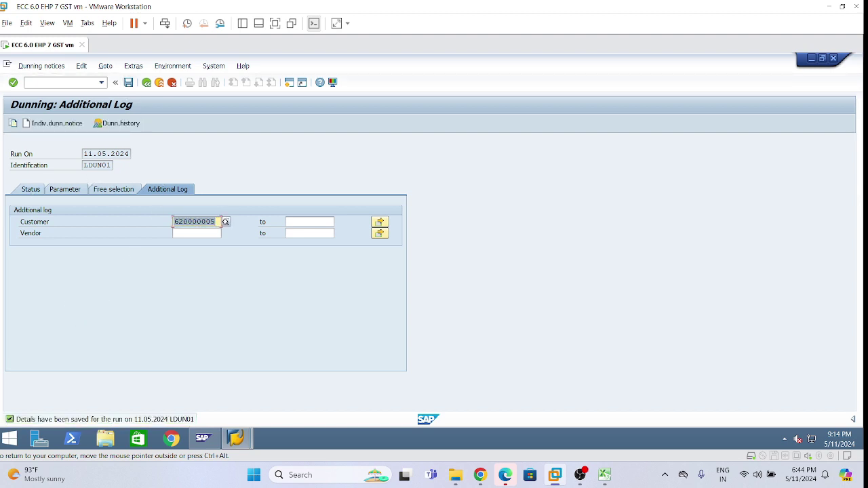
Step: Schedule the dunning selection for run LDUN01 to start immediately on 11.05.2024, without dunning print, and refresh the run's status
{"action": "left_click", "coordinate": [39, 191]}
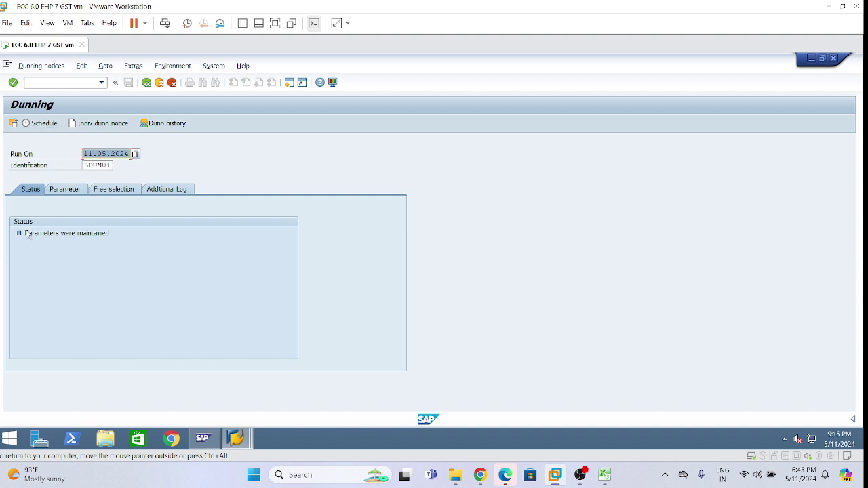
{"action": "left_click", "coordinate": [41, 126]}
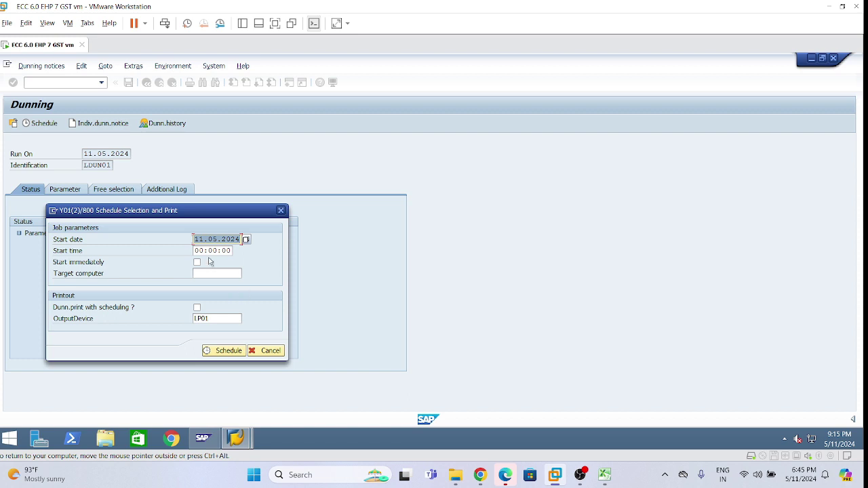
{"action": "left_click", "coordinate": [194, 238]}
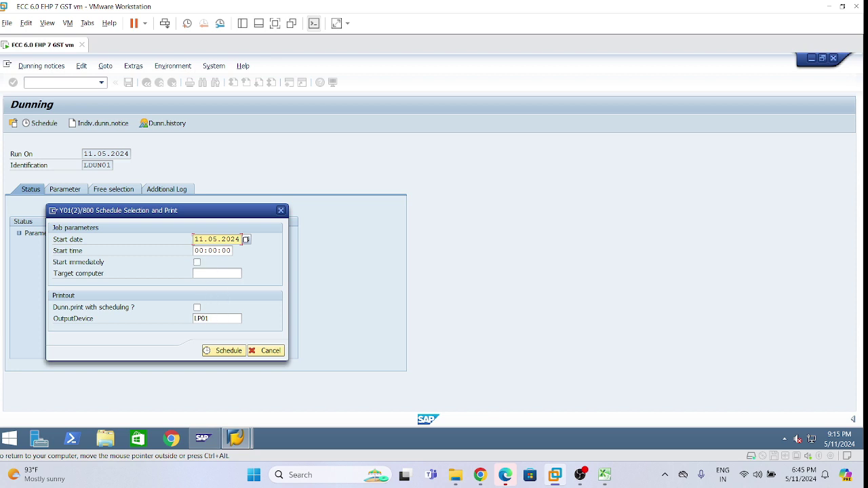
{"action": "left_click", "coordinate": [197, 261]}
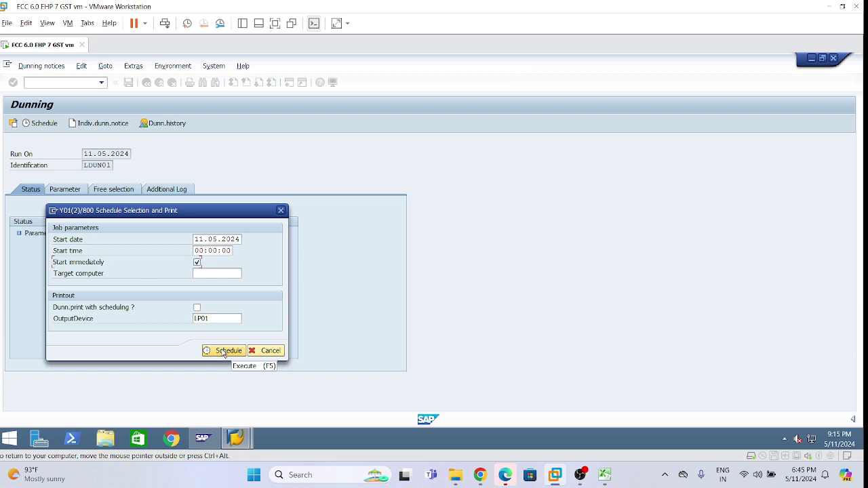
{"action": "left_click", "coordinate": [224, 352]}
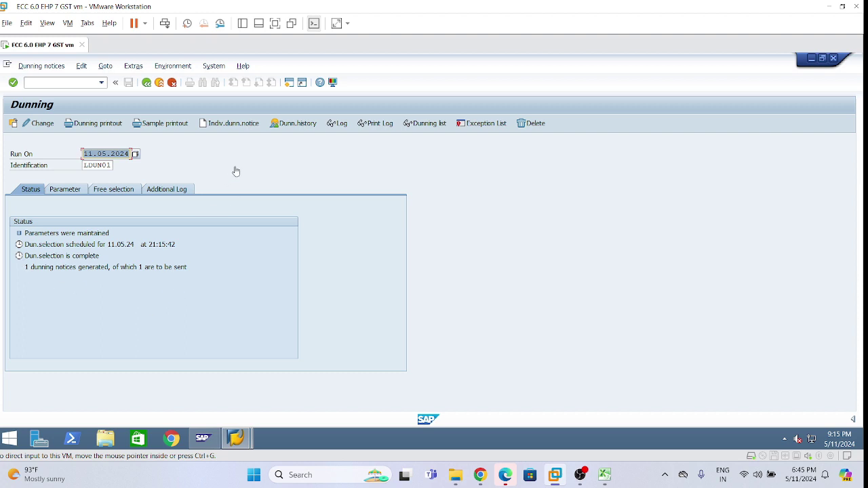
{"action": "left_click", "coordinate": [110, 154]}
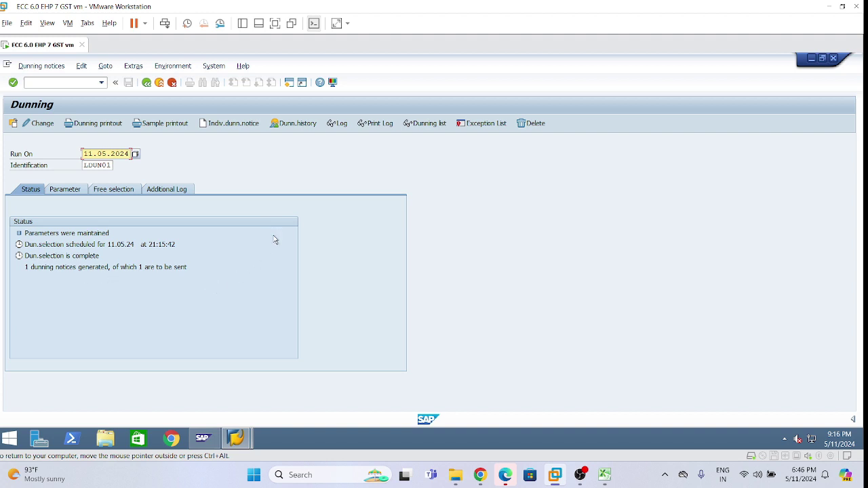
{"action": "key", "text": "Return"}
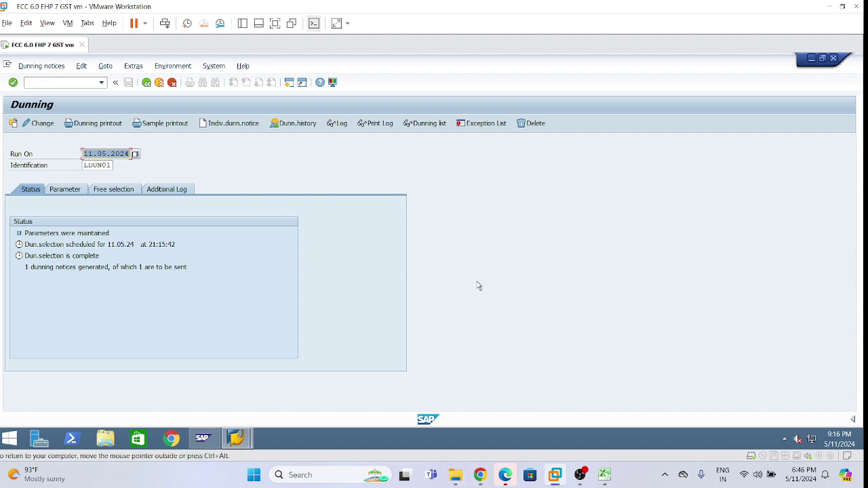
Step: Schedule the dunning printout to start immediately on output device LP01 and refresh the run's status
{"action": "left_click", "coordinate": [92, 124]}
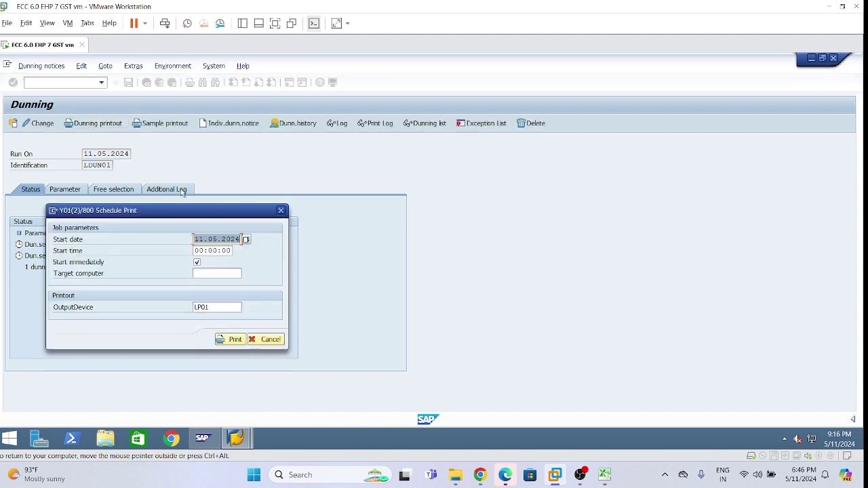
{"action": "left_click_drag", "start_coordinate": [217, 213], "coordinate": [324, 185]}
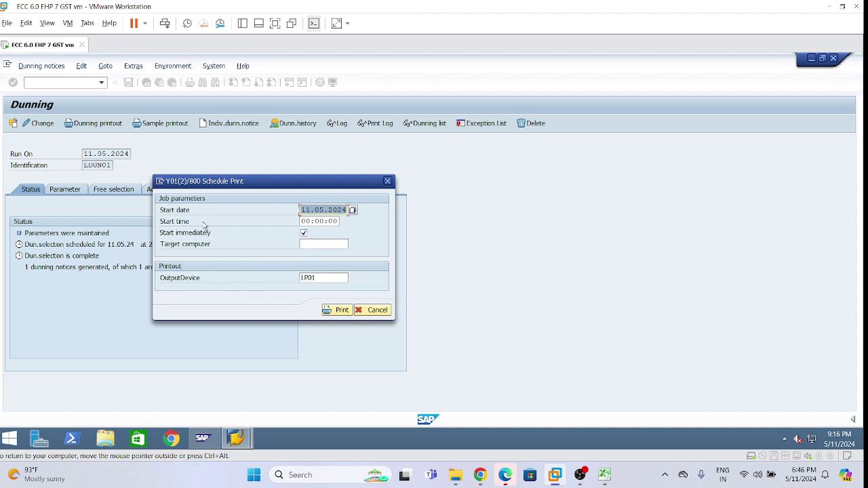
{"action": "left_click", "coordinate": [323, 278]}
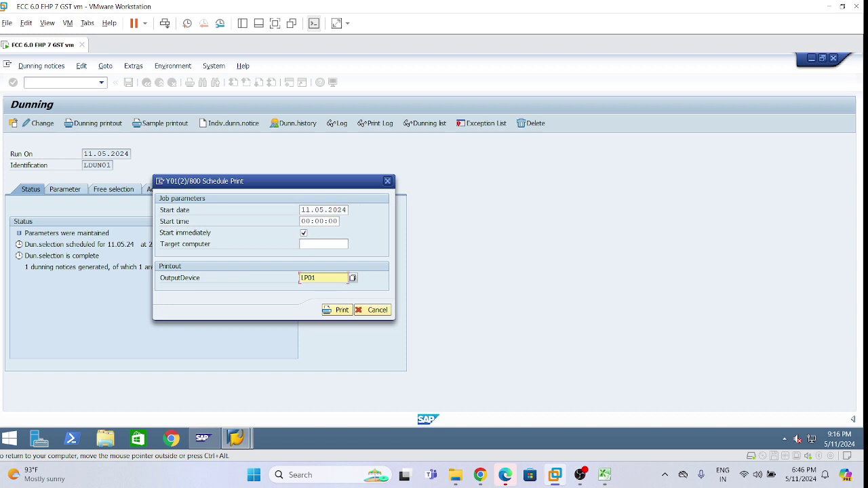
{"action": "left_click", "coordinate": [341, 314]}
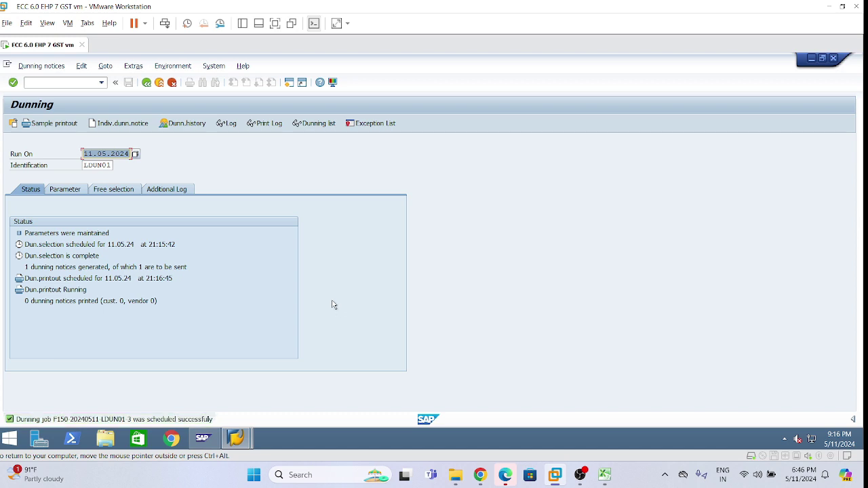
{"action": "key", "text": "Return"}
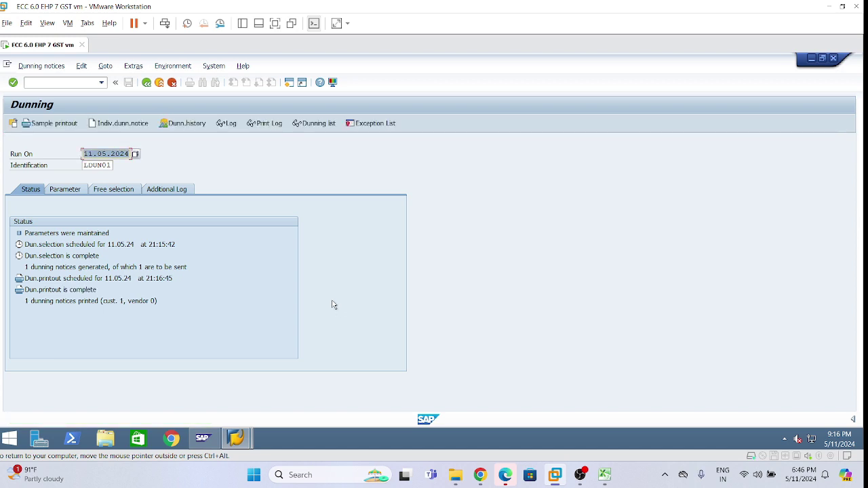
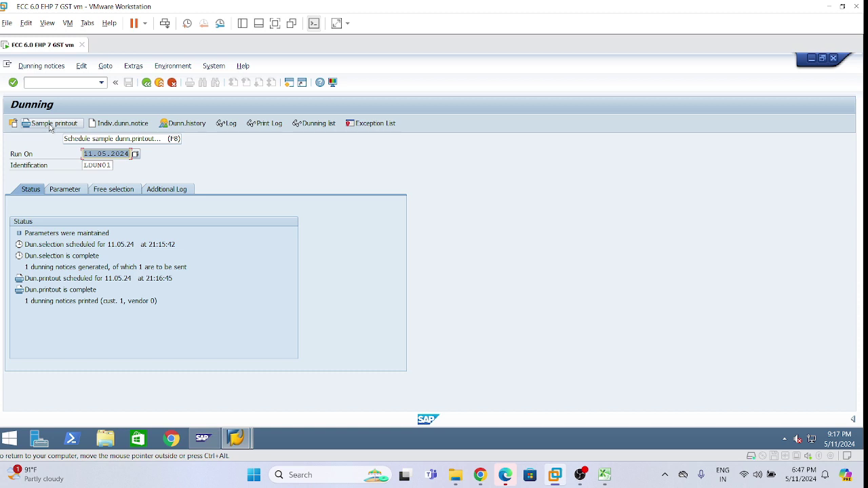
Step: Schedule an immediate sample printout on LP01, with the number of samples set to 1 and the customer Jiddu Mahatma Trading Co
{"action": "left_click", "coordinate": [49, 125]}
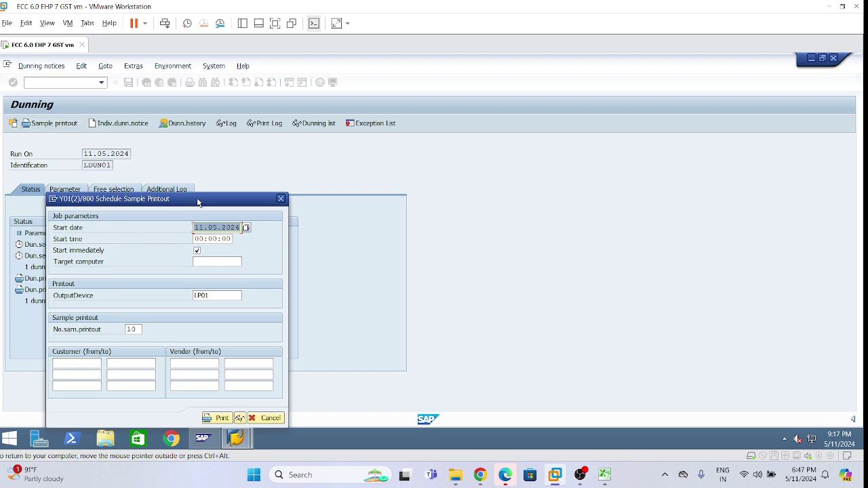
{"action": "left_click_drag", "start_coordinate": [207, 203], "coordinate": [410, 183]}
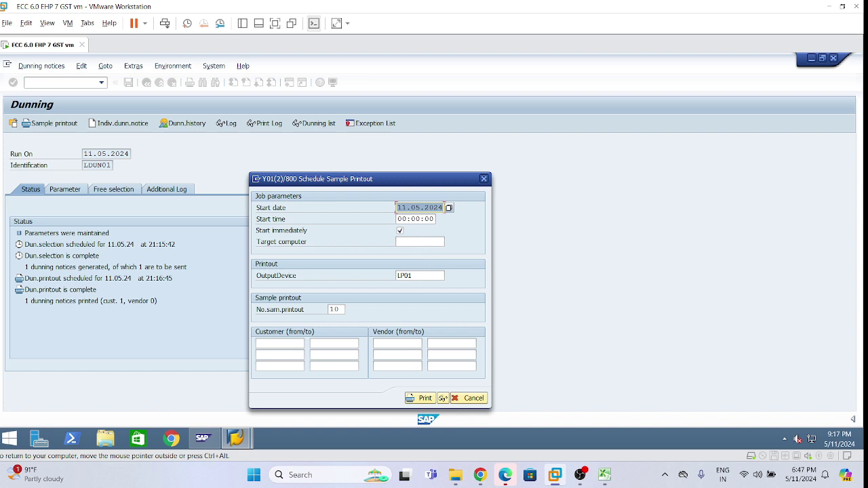
{"action": "left_click", "coordinate": [408, 219]}
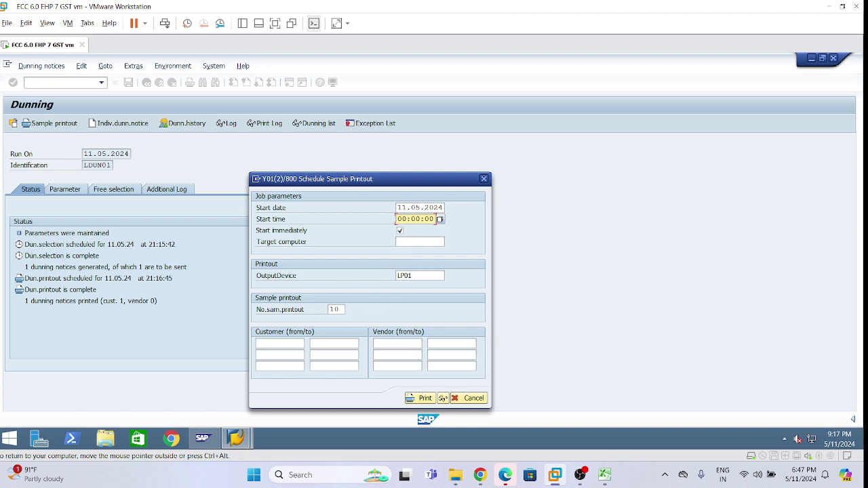
{"action": "left_click", "coordinate": [335, 309]}
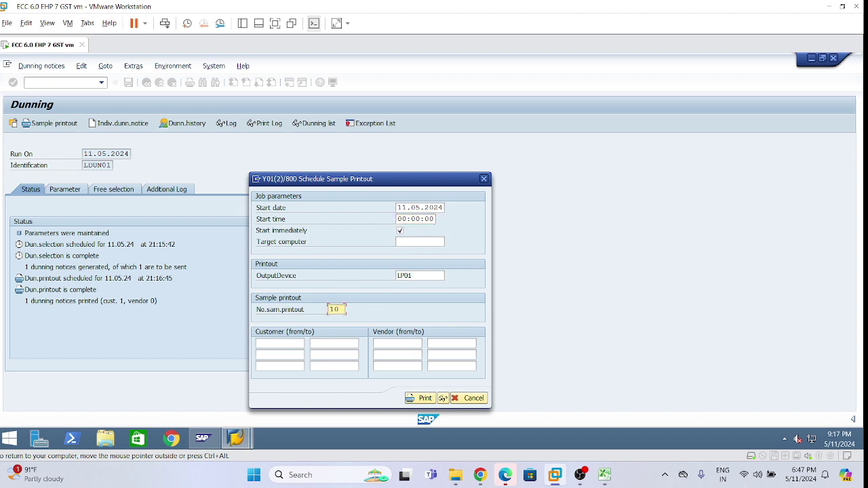
{"action": "left_click", "coordinate": [291, 344]}
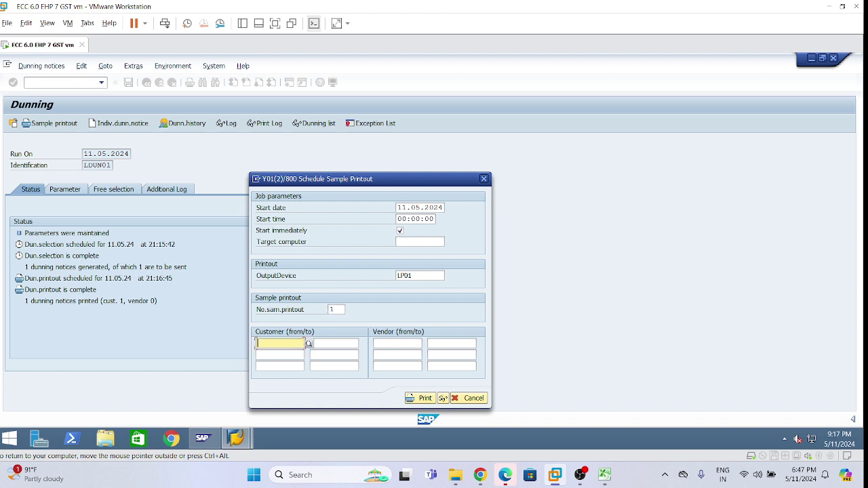
{"action": "type", "text": "11.05.2024"}
{"action": "key", "text": "BackSpace"}
{"action": "key", "text": "BackSpace"}
{"action": "key", "text": "BackSpace"}
{"action": "key", "text": "BackSpace"}
{"action": "key", "text": "BackSpace"}
{"action": "key", "text": "BackSpace"}
{"action": "key", "text": "BackSpace"}
{"action": "key", "text": "BackSpace"}
{"action": "key", "text": "BackSpace"}
{"action": "key", "text": "BackSpace"}
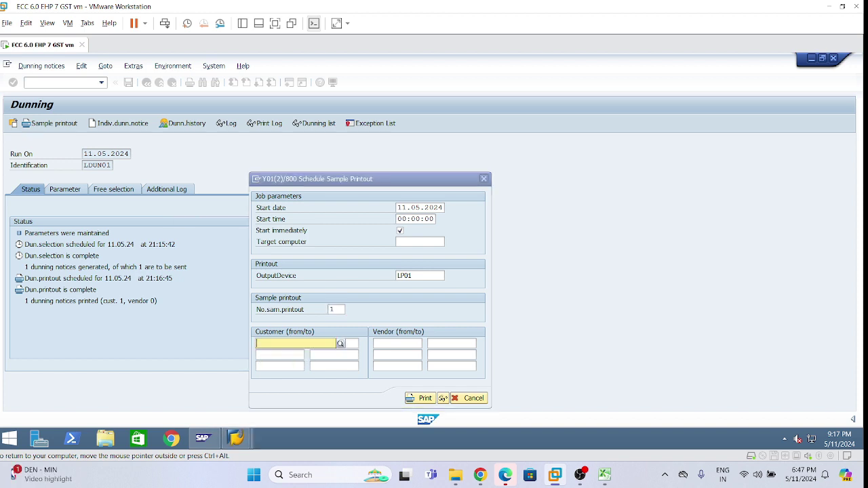
{"action": "type", "text": "6200"}
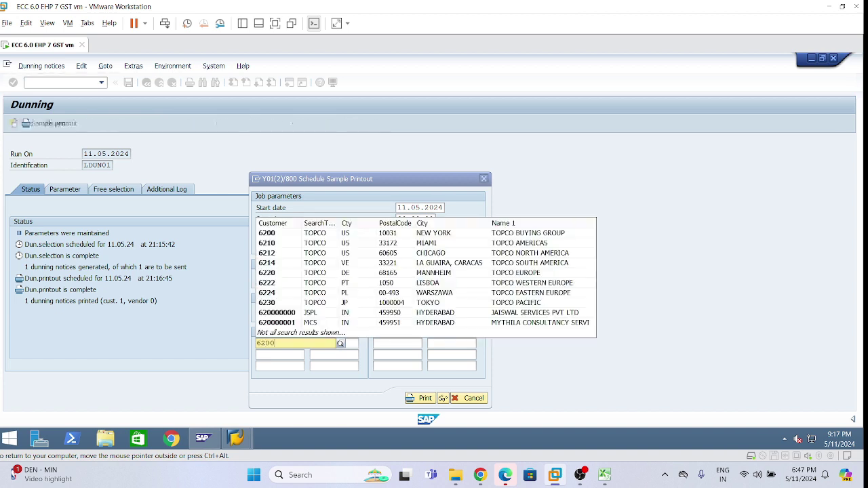
{"action": "type", "text": "0000"}
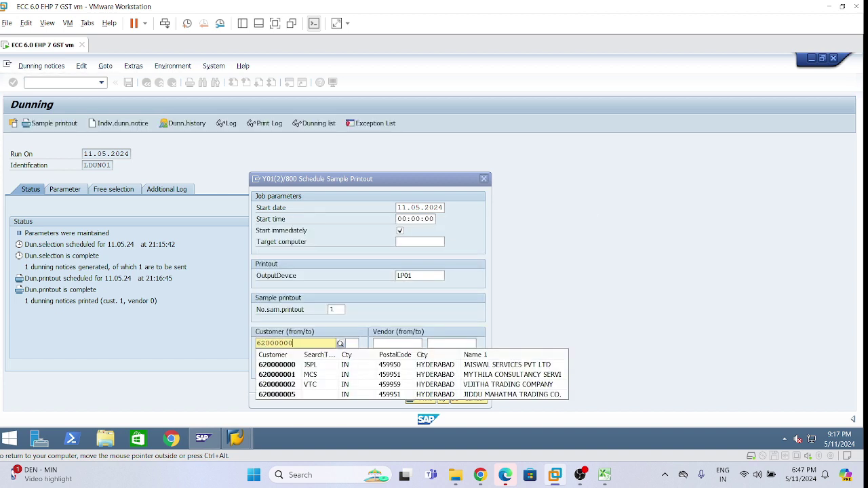
{"action": "left_click", "coordinate": [274, 395]}
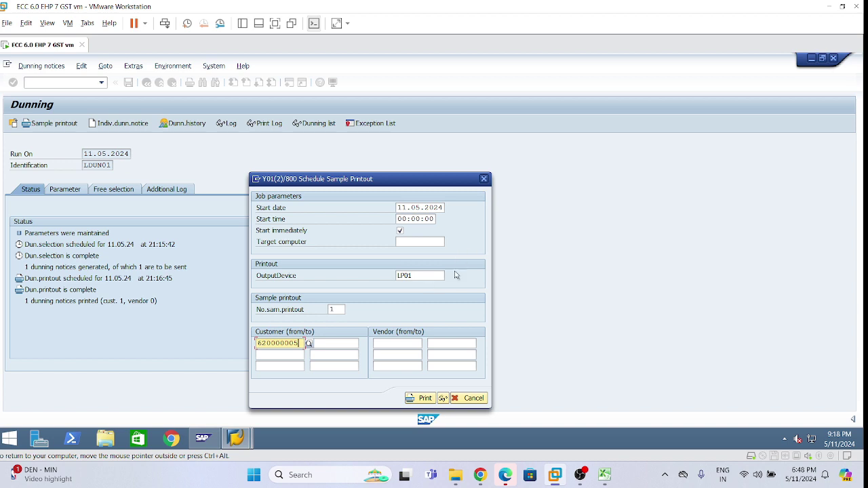
{"action": "left_click", "coordinate": [424, 399]}
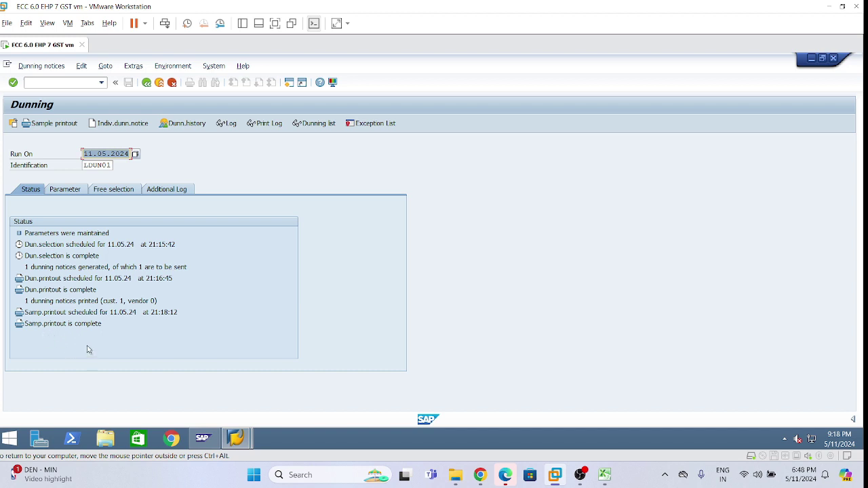
Step: Run the printout of an individual dunning notice for the preset customer in company code LI01, with print preview enabled on output device LP01
{"action": "left_click", "coordinate": [114, 128]}
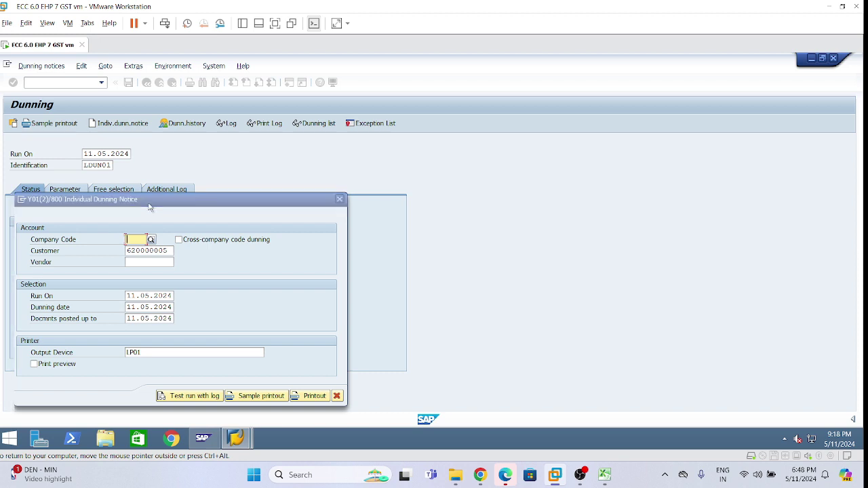
{"action": "type", "text": "li01"}
{"action": "left_click", "coordinate": [181, 259]}
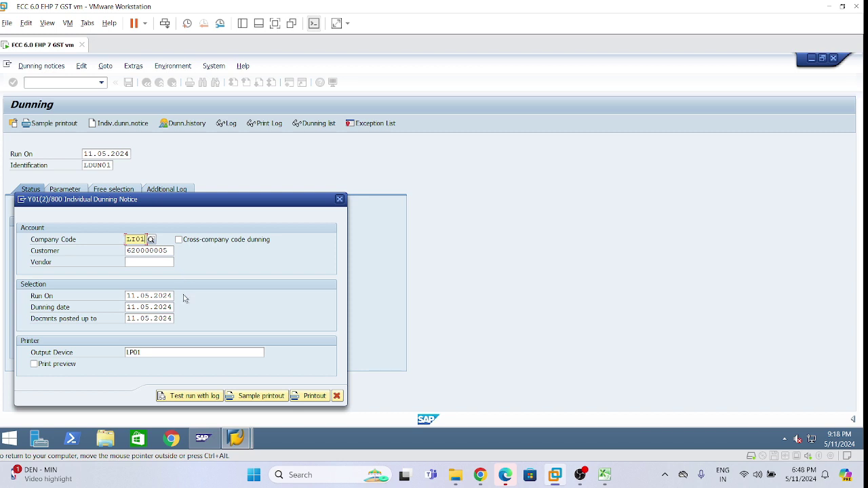
{"action": "left_click", "coordinate": [34, 365]}
{"action": "left_click", "coordinate": [135, 352]}
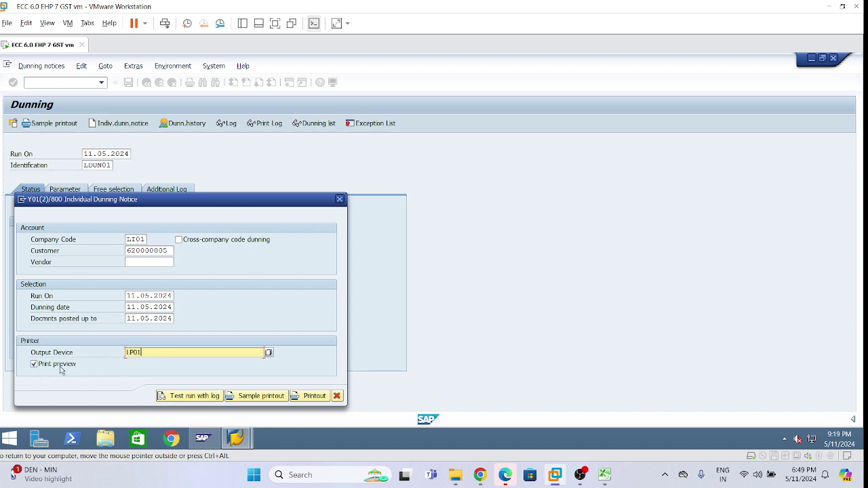
{"action": "left_click", "coordinate": [311, 397]}
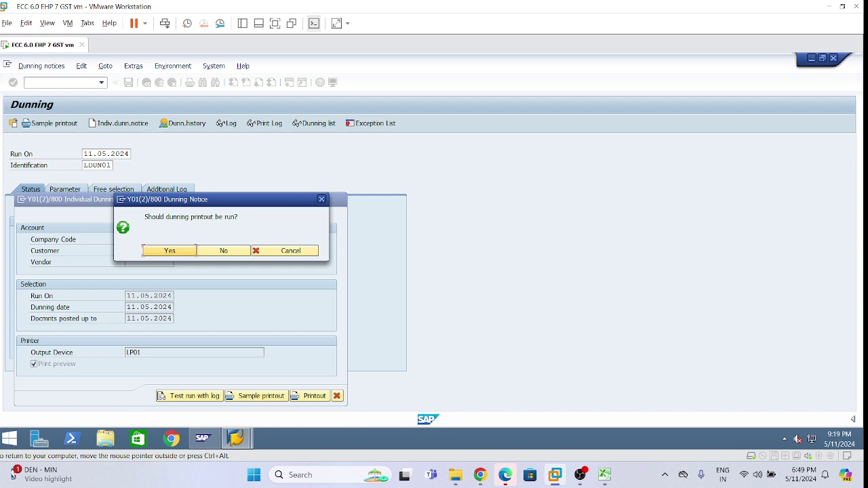
{"action": "left_click", "coordinate": [161, 253]}
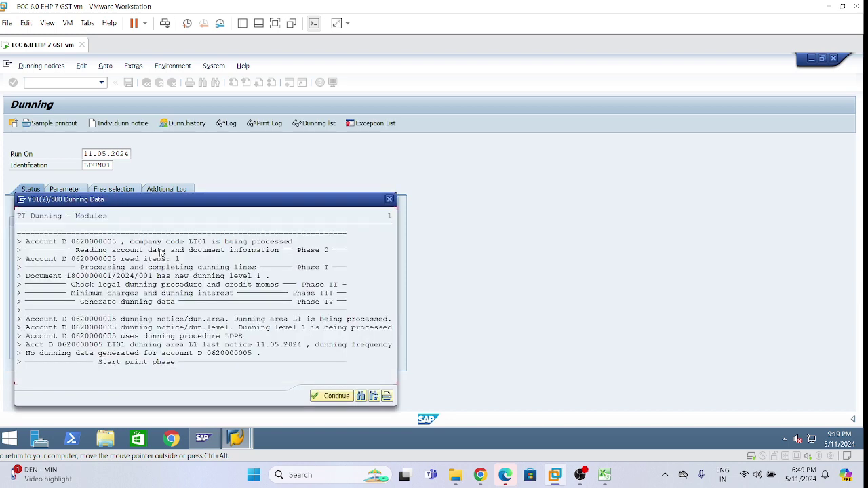
{"action": "left_click", "coordinate": [330, 396]}
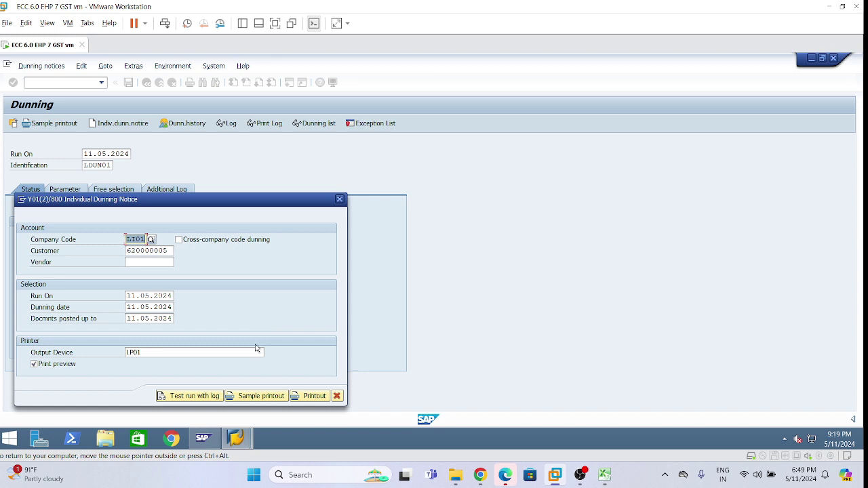
{"action": "left_click", "coordinate": [336, 395]}
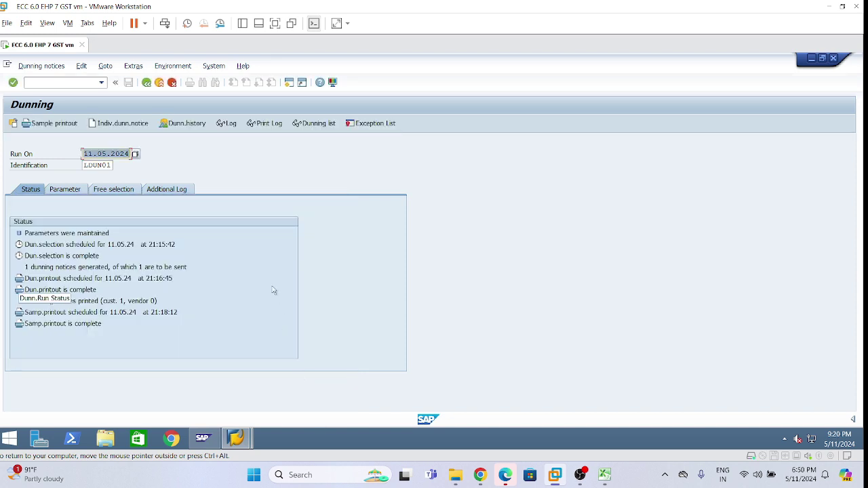
Step: Display the dunning history for account type D and company code LI01, restricted to the dunned customer's account number
{"action": "left_click", "coordinate": [184, 123]}
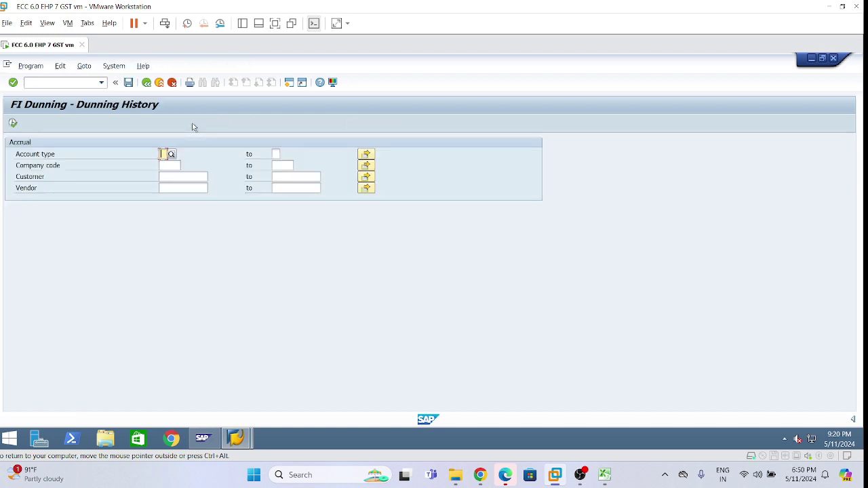
{"action": "type", "text": "D"}
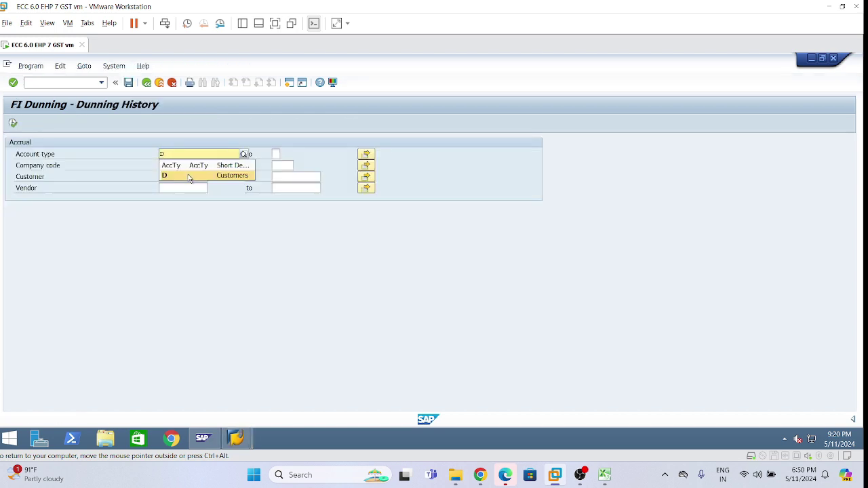
{"action": "left_click", "coordinate": [189, 178]}
{"action": "left_click", "coordinate": [169, 167]}
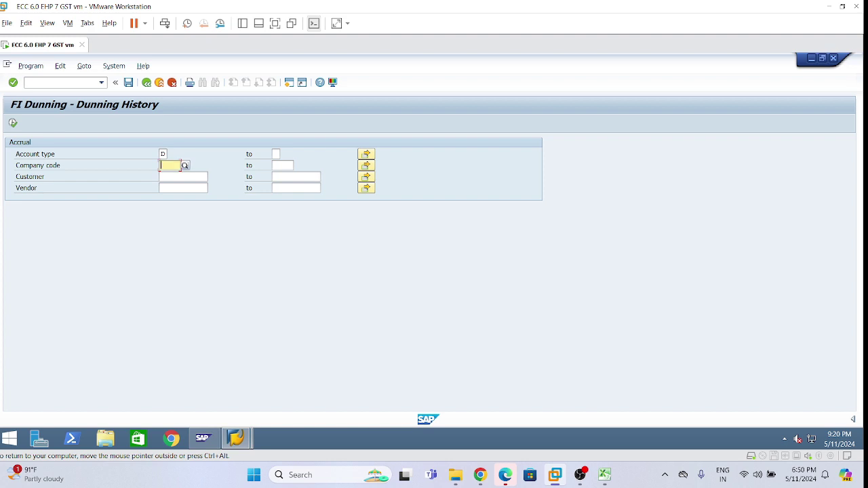
{"action": "type", "text": "110"}
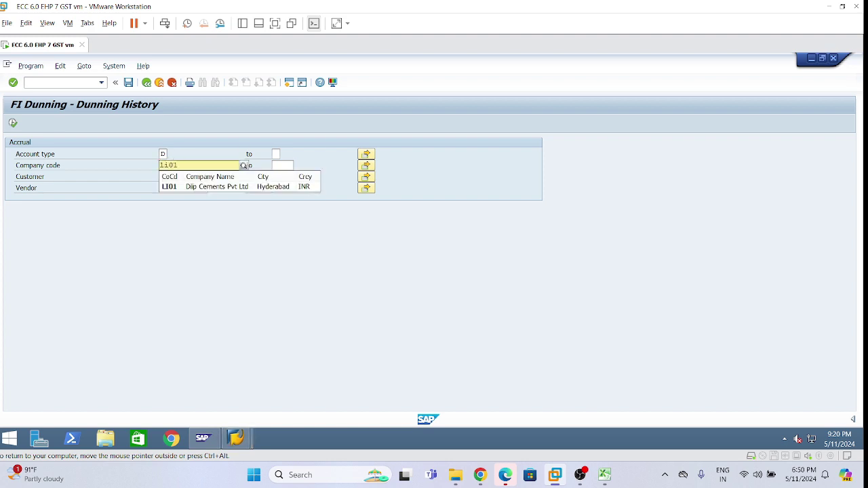
{"action": "left_click", "coordinate": [188, 190]}
{"action": "left_click", "coordinate": [175, 176]}
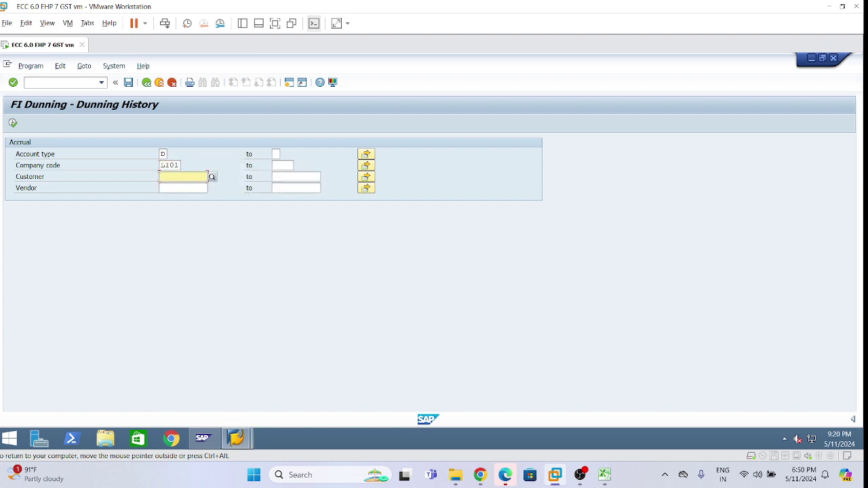
{"action": "type", "text": "6"}
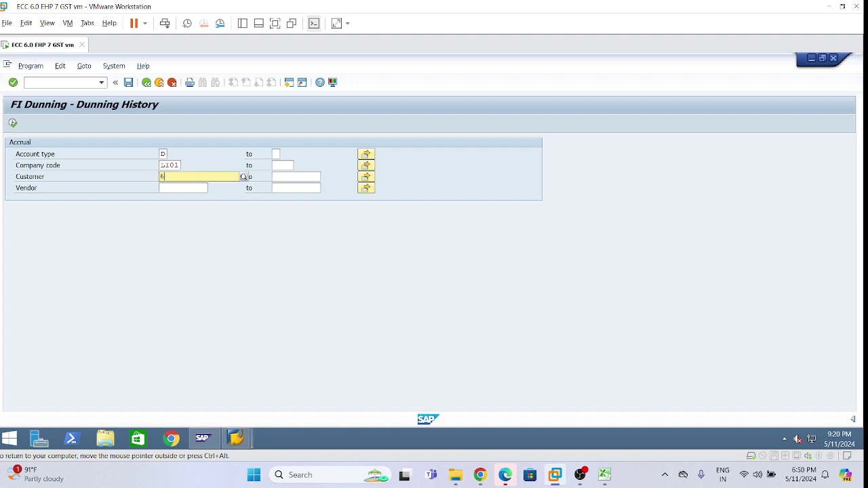
{"action": "type", "text": "20000005"}
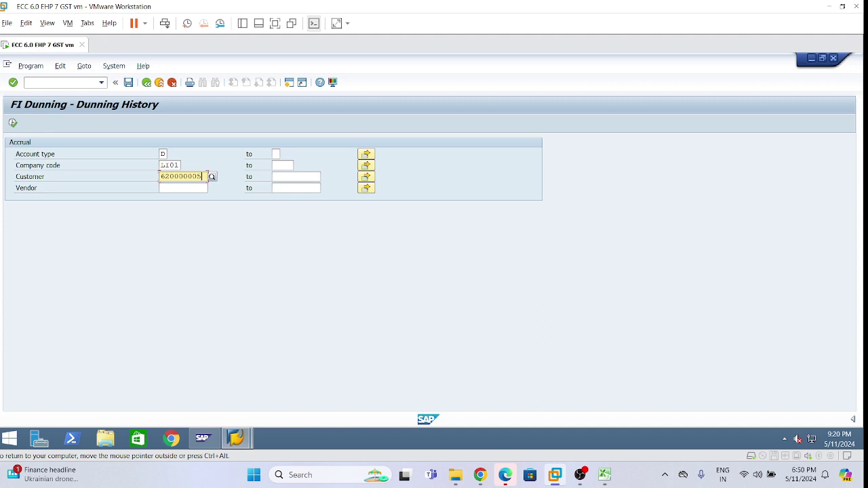
{"action": "left_click", "coordinate": [13, 124]}
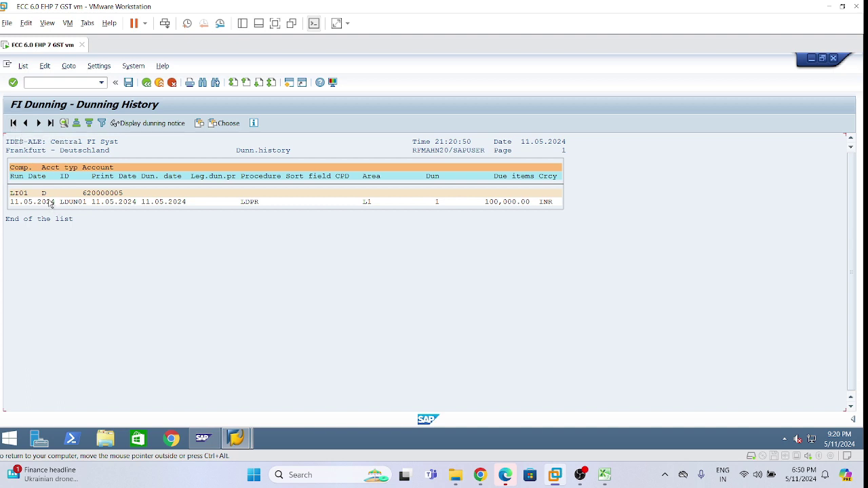
Step: Display the dunning notice of run LDUN01 from the history list and examine its header and line items
{"action": "left_click", "coordinate": [19, 195]}
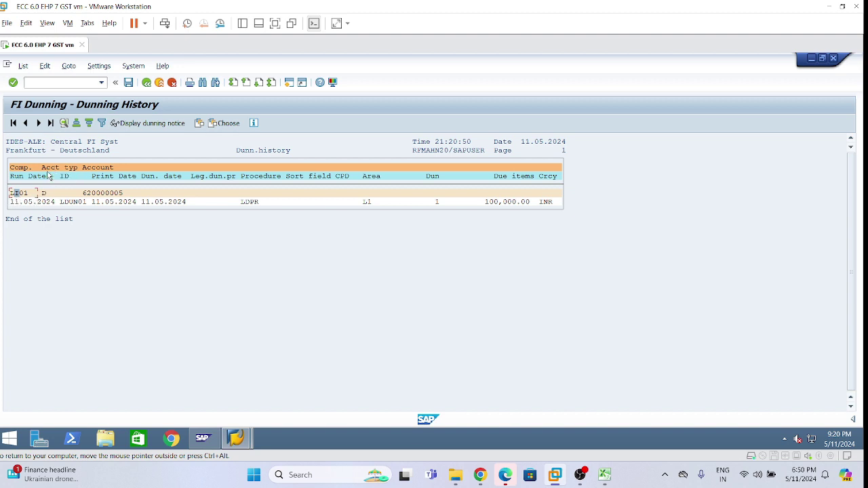
{"action": "left_click", "coordinate": [133, 125]}
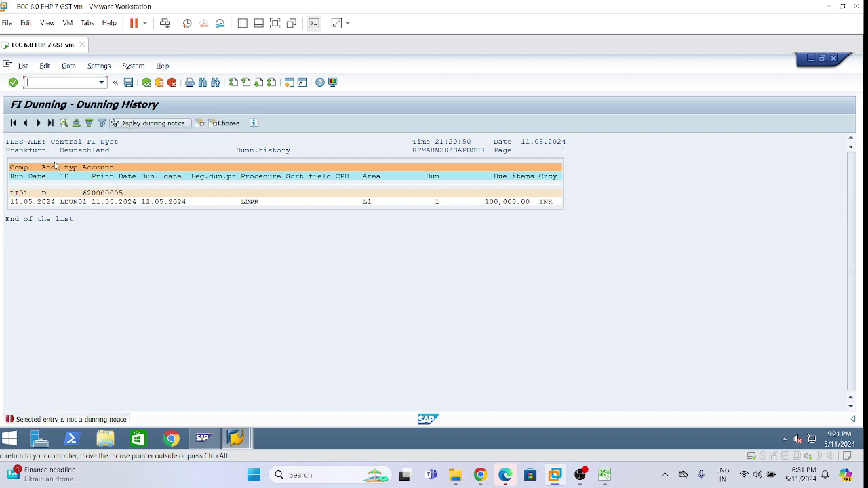
{"action": "left_click", "coordinate": [33, 203]}
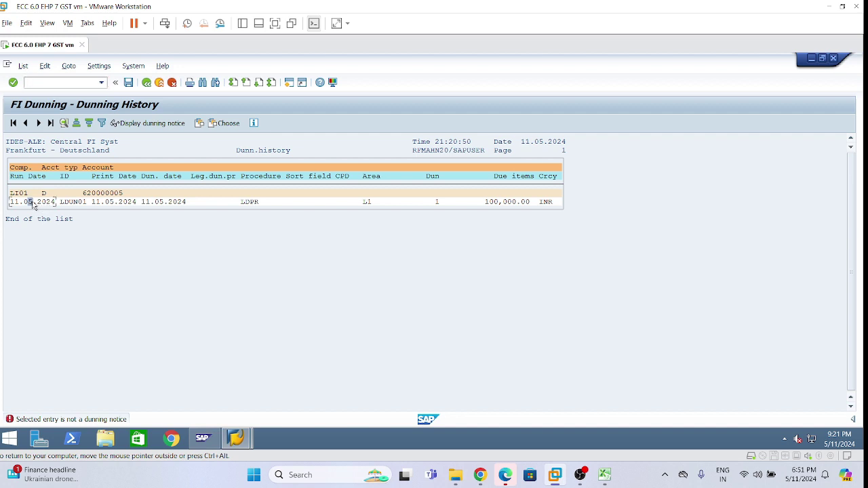
{"action": "left_click", "coordinate": [125, 125]}
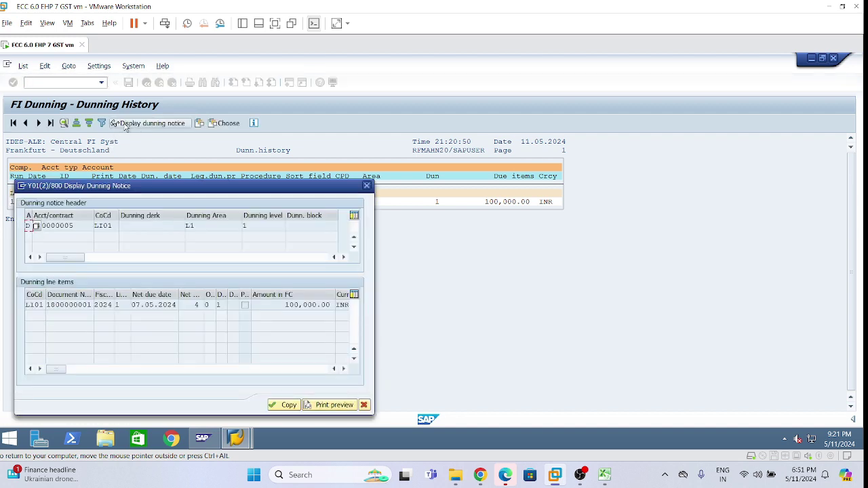
{"action": "left_click_drag", "start_coordinate": [207, 185], "coordinate": [491, 158]}
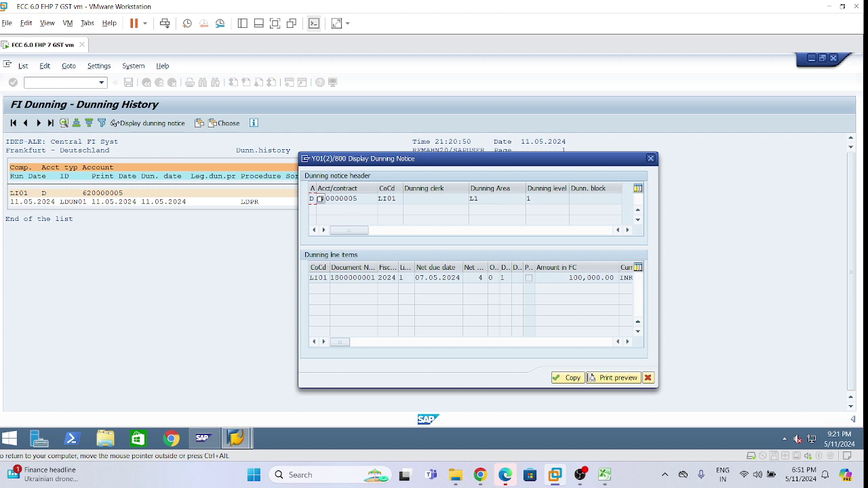
{"action": "left_click", "coordinate": [347, 199]}
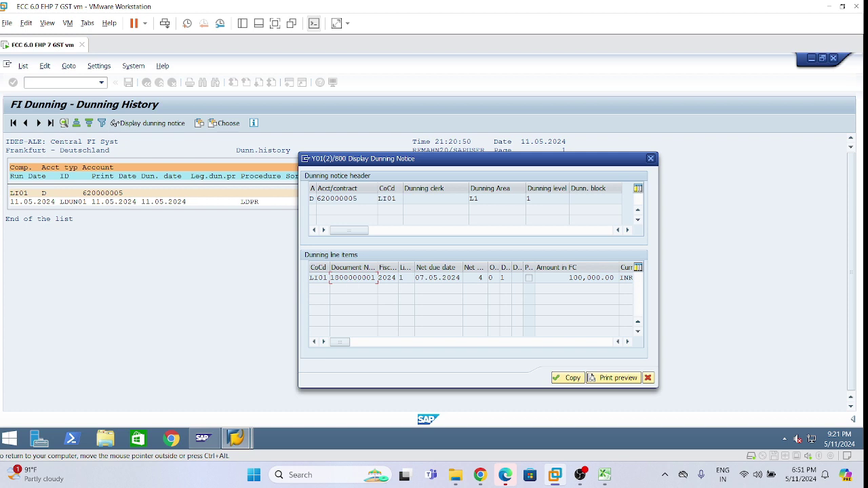
Step: Preview the dunning notice's printout, examine the letter's address, due items and dunning charge, and return to the dunning history list
{"action": "left_click", "coordinate": [613, 378]}
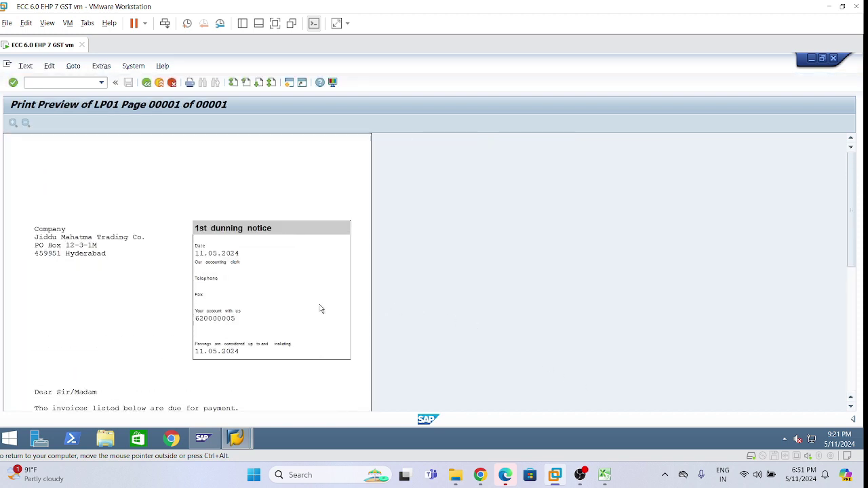
{"action": "scroll", "coordinate": [224, 281], "scroll_direction": "up", "scroll_amount": 1}
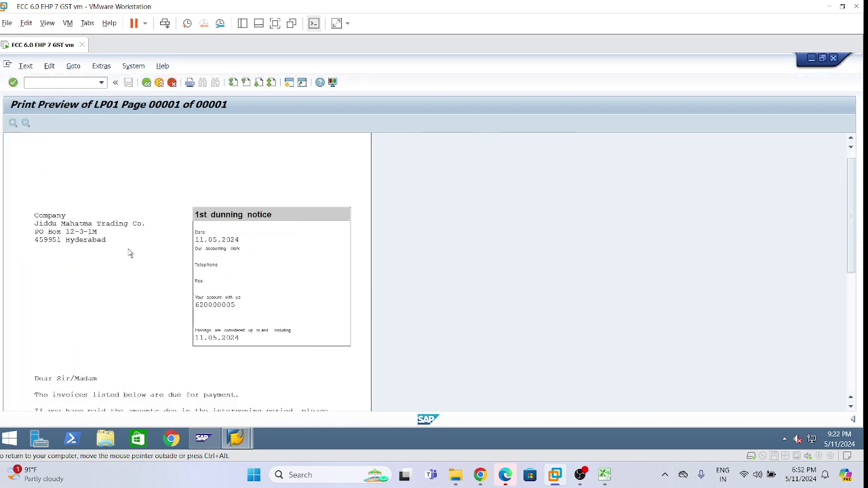
{"action": "scroll", "coordinate": [139, 256], "scroll_direction": "down", "scroll_amount": 2}
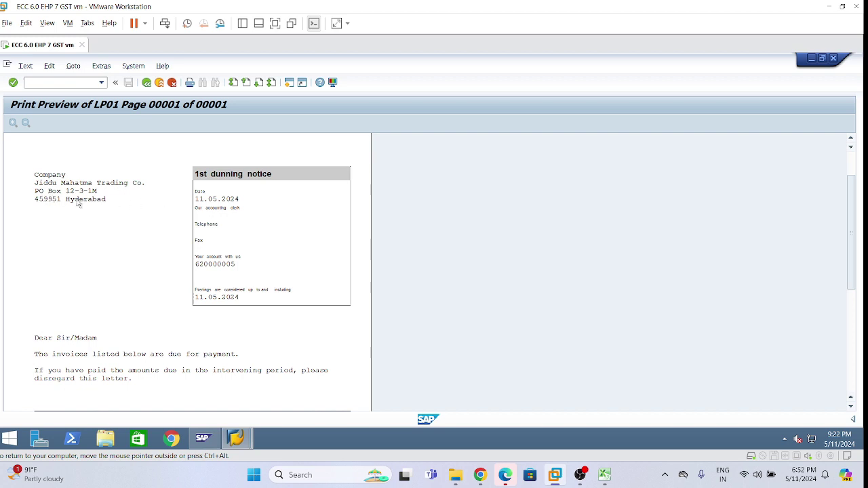
{"action": "scroll", "coordinate": [72, 200], "scroll_direction": "down", "scroll_amount": 2}
{"action": "scroll", "coordinate": [89, 209], "scroll_direction": "up", "scroll_amount": 3}
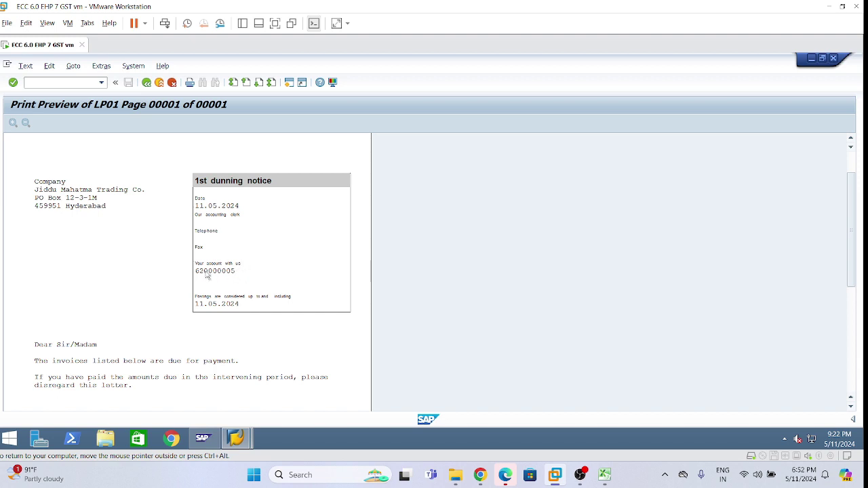
{"action": "scroll", "coordinate": [224, 304], "scroll_direction": "down", "scroll_amount": 3}
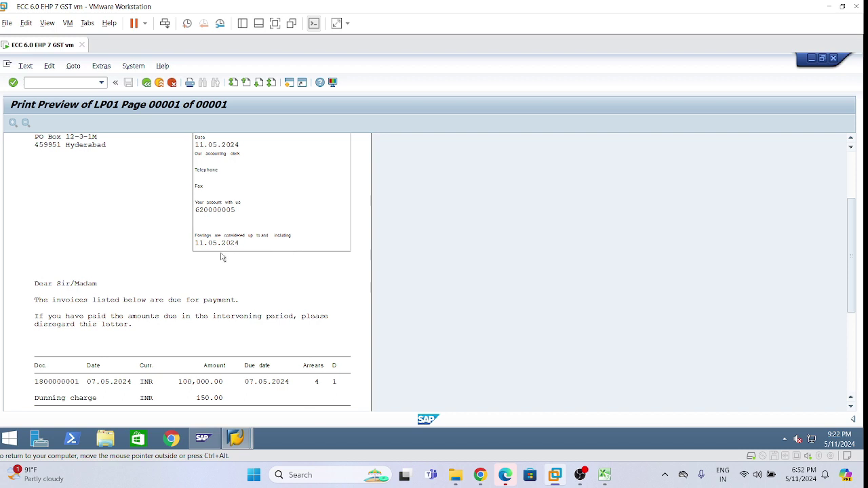
{"action": "scroll", "coordinate": [223, 256], "scroll_direction": "down", "scroll_amount": 5}
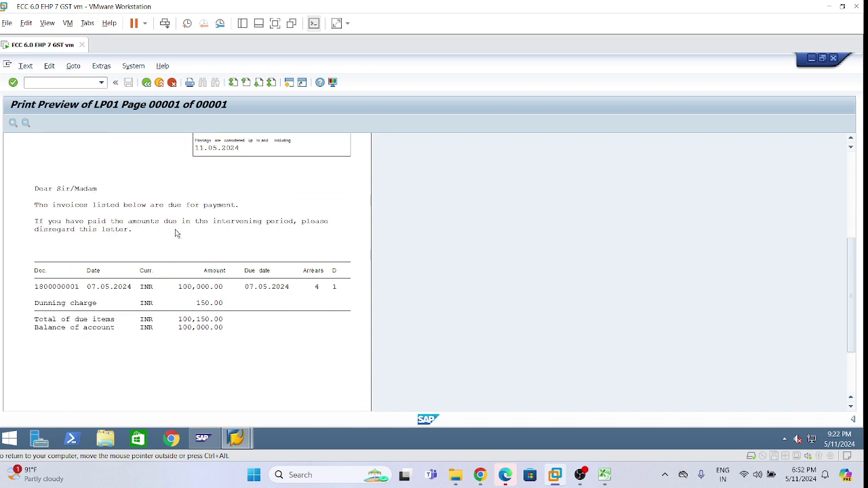
{"action": "scroll", "coordinate": [82, 292], "scroll_direction": "down", "scroll_amount": 1}
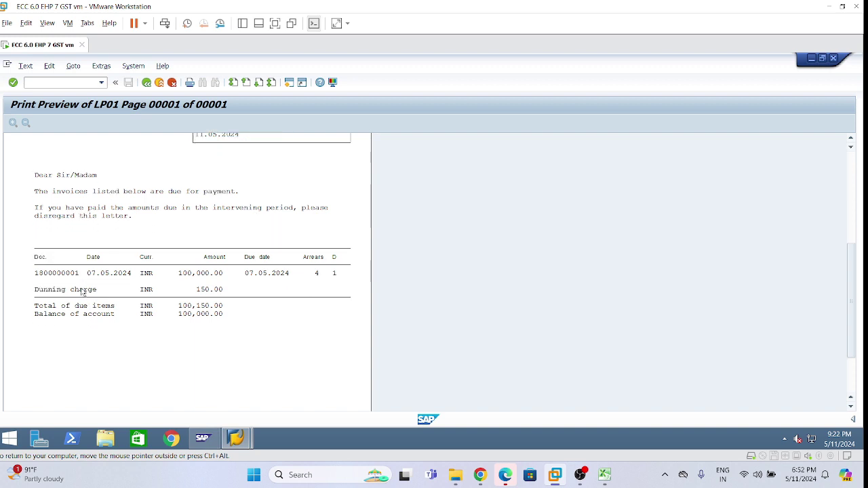
{"action": "scroll", "coordinate": [181, 305], "scroll_direction": "down", "scroll_amount": 2}
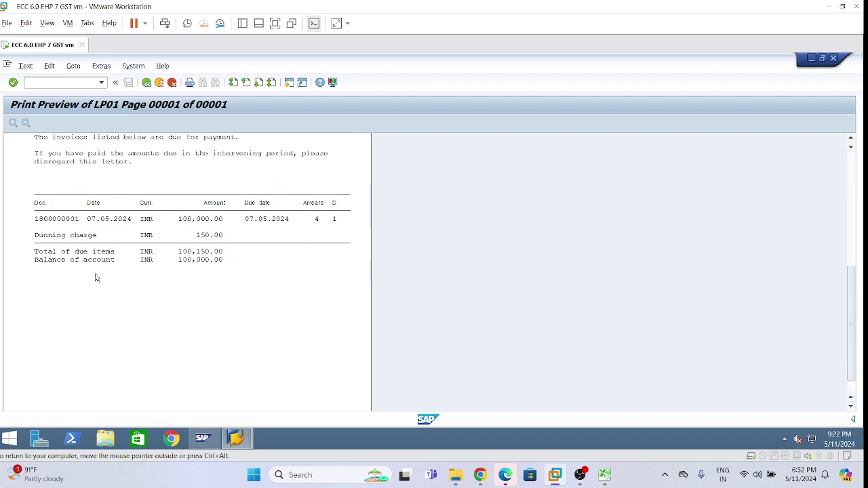
{"action": "scroll", "coordinate": [203, 268], "scroll_direction": "down", "scroll_amount": 1}
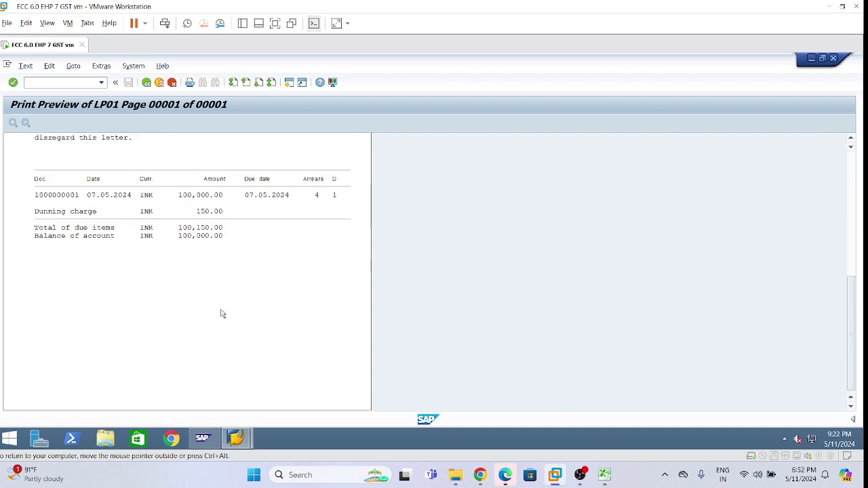
{"action": "scroll", "coordinate": [221, 313], "scroll_direction": "up", "scroll_amount": 3}
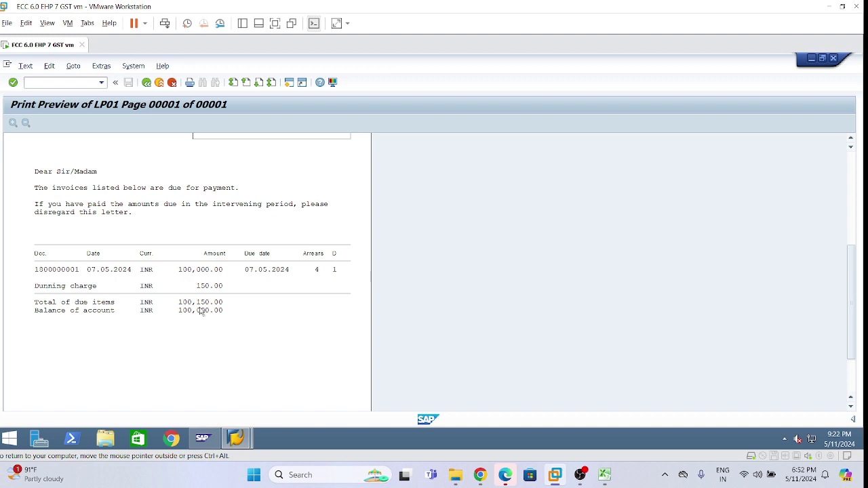
{"action": "scroll", "coordinate": [197, 305], "scroll_direction": "up", "scroll_amount": 5}
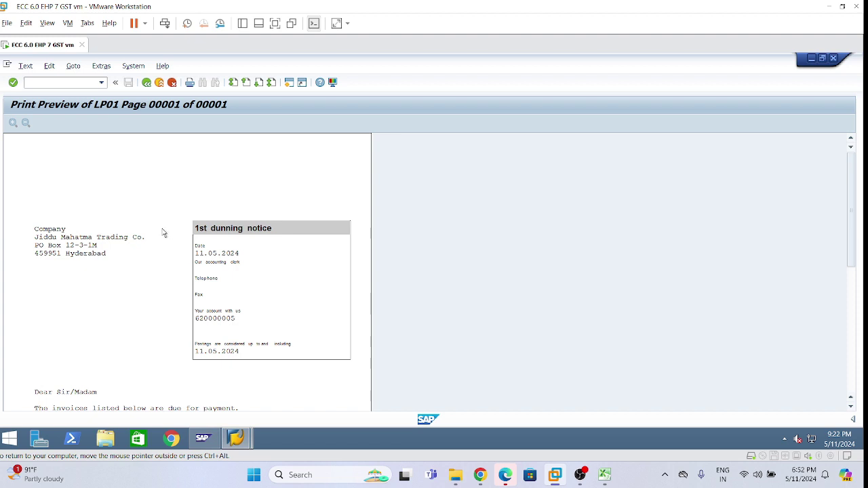
{"action": "left_click", "coordinate": [148, 87]}
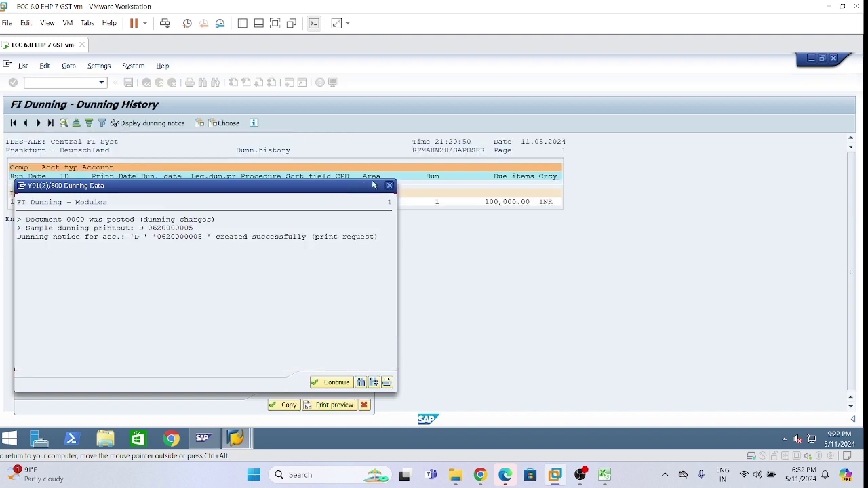
{"action": "left_click", "coordinate": [389, 185]}
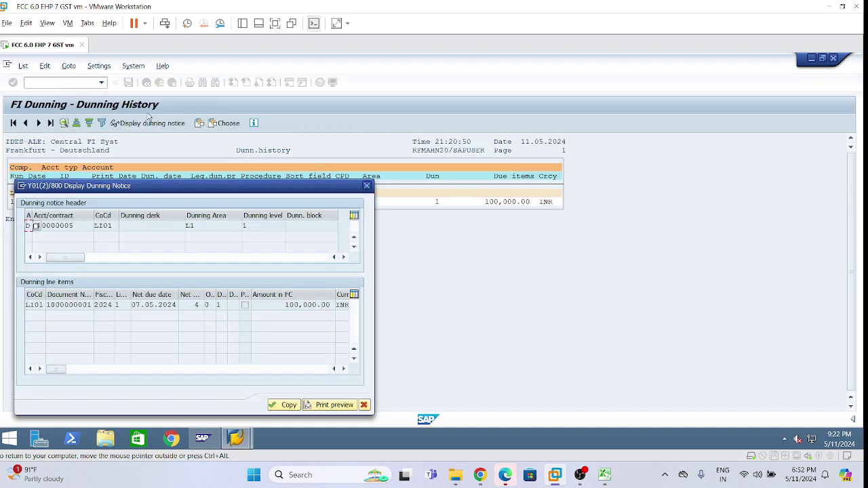
{"action": "left_click", "coordinate": [367, 185]}
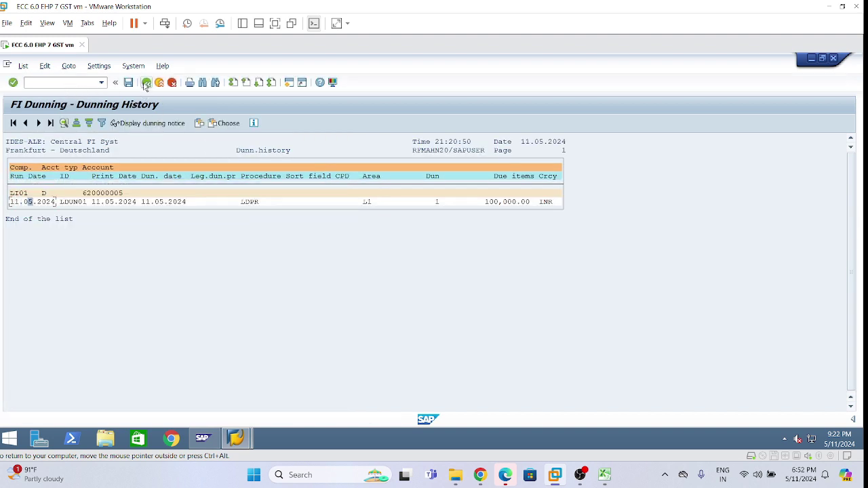
Step: Leave the dunning history and return to the overview of dunning run LDUN01
{"action": "left_click", "coordinate": [146, 83]}
{"action": "left_click", "coordinate": [146, 83]}
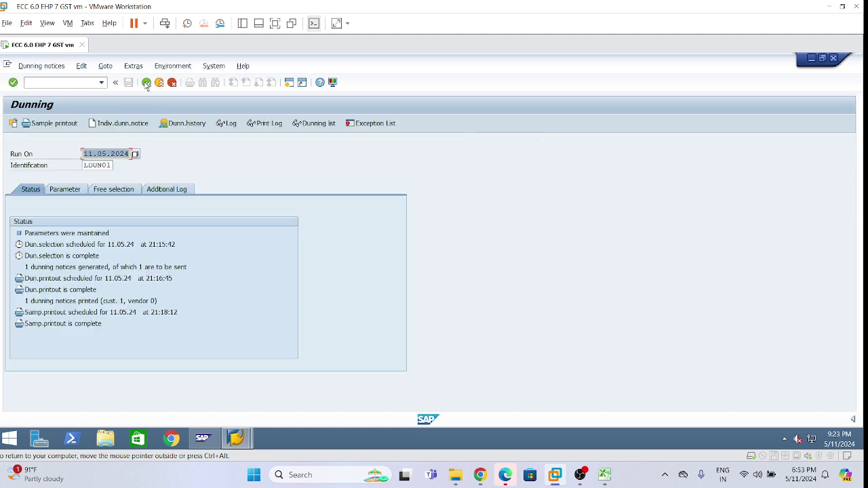
{"action": "left_click", "coordinate": [147, 84]}
{"action": "double_click", "coordinate": [87, 272]}
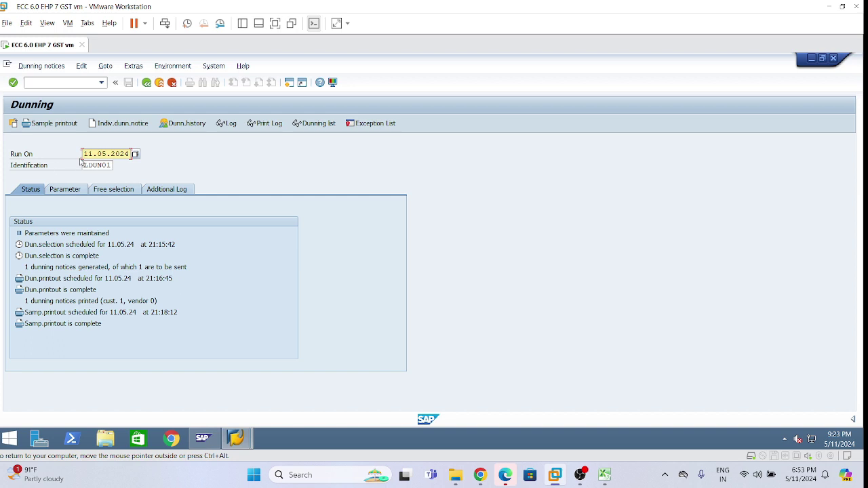
{"action": "type", "text": "2"}
{"action": "left_click", "coordinate": [111, 125]}
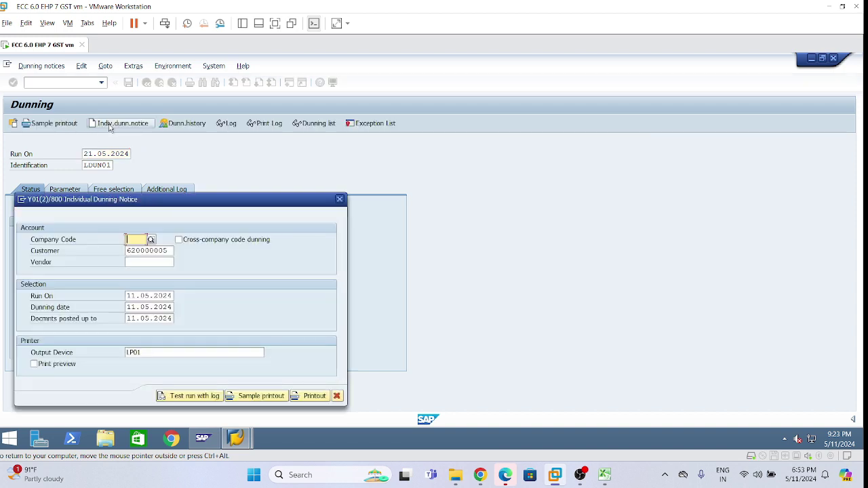
{"action": "left_click", "coordinate": [340, 199]}
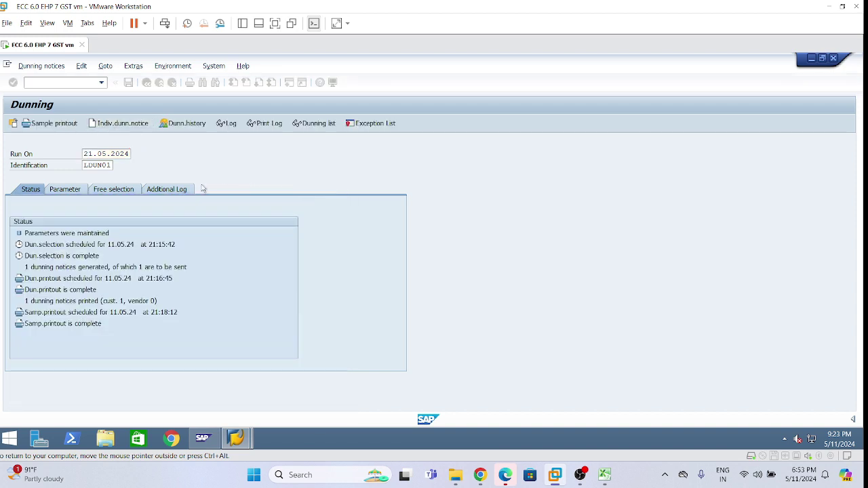
{"action": "left_click", "coordinate": [83, 154]}
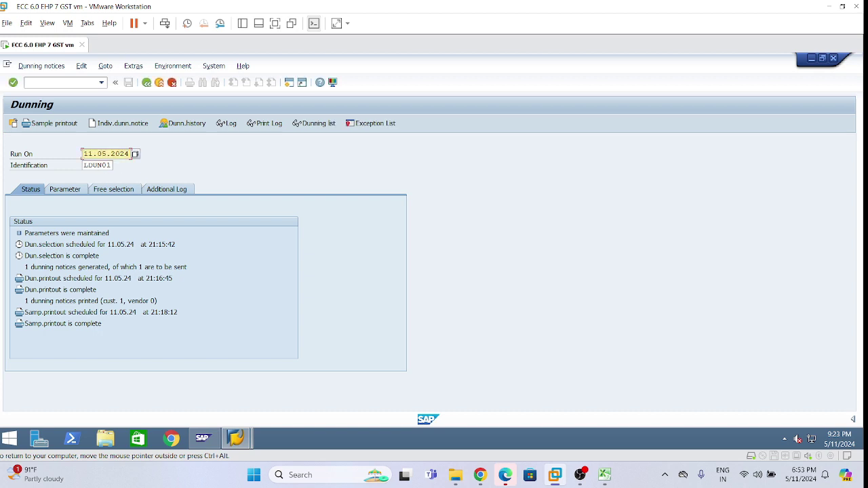
{"action": "type", "text": "2"}
Step: Set up an individual dunning notice for company code LI01 with run date, dunning date and documents posted up to 21.05.2024
{"action": "left_click", "coordinate": [117, 123]}
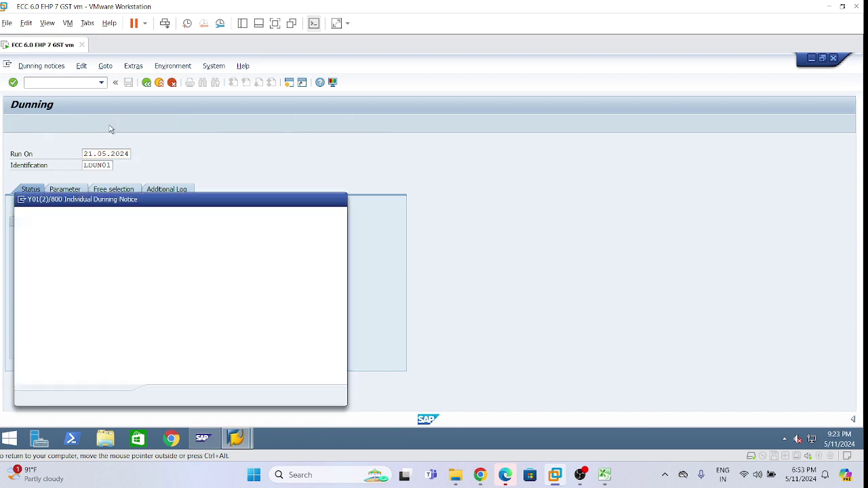
{"action": "left_click_drag", "start_coordinate": [169, 196], "coordinate": [191, 138]}
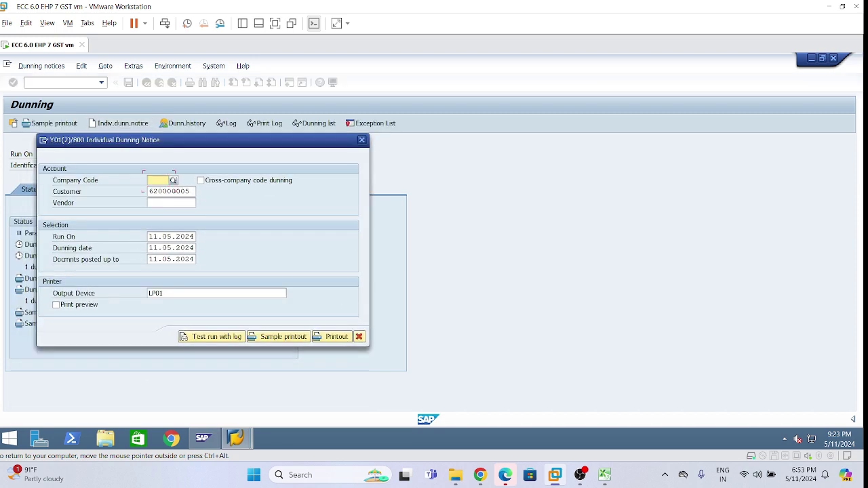
{"action": "left_click", "coordinate": [166, 237]}
{"action": "left_click", "coordinate": [155, 180]}
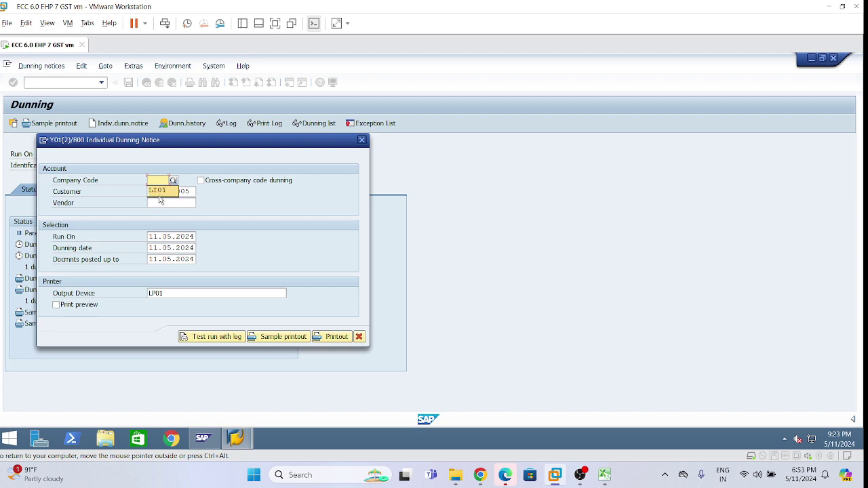
{"action": "left_click", "coordinate": [160, 194]}
{"action": "left_click", "coordinate": [149, 237]}
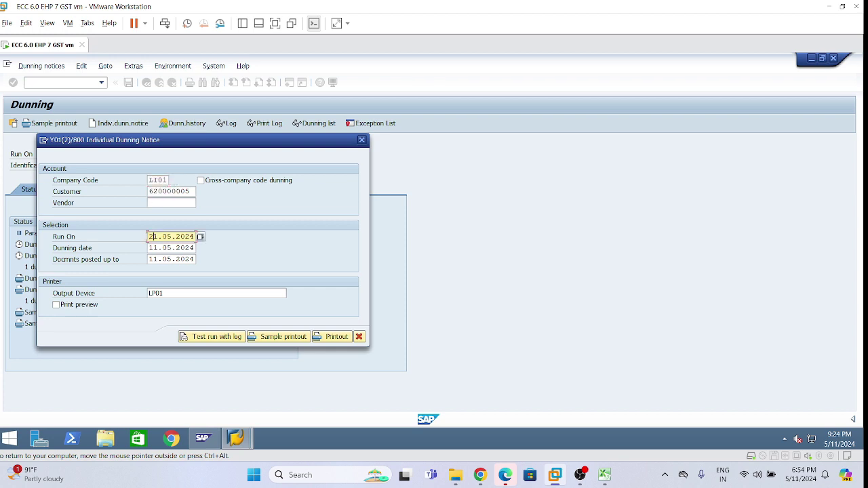
{"action": "left_click", "coordinate": [149, 249]}
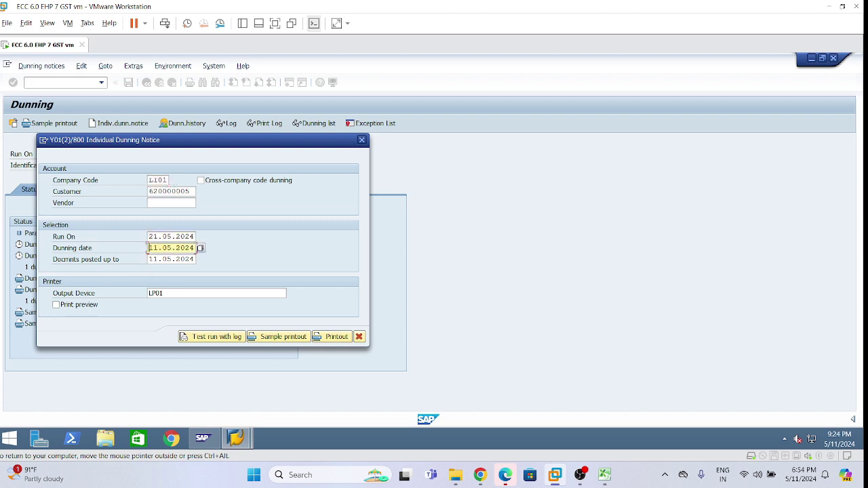
{"action": "key", "text": "Delete"}
{"action": "type", "text": "2"}
{"action": "left_click", "coordinate": [150, 259]}
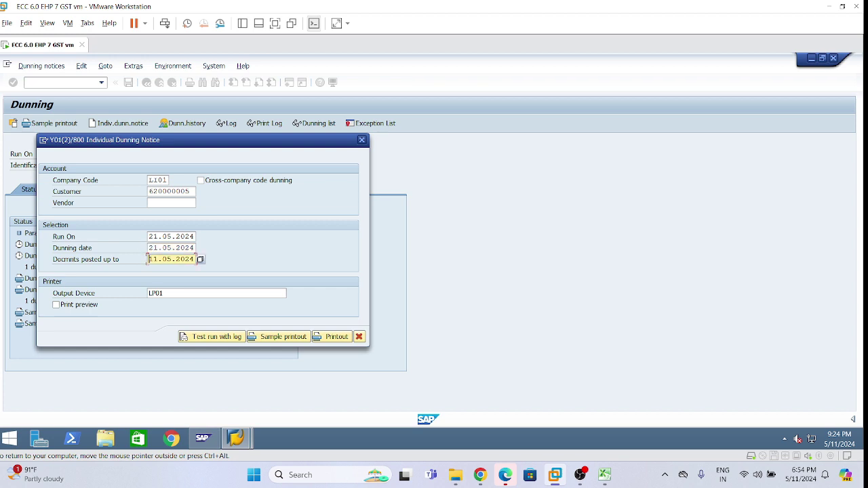
Step: Run the printout of the individual dunning notice on output device LP01, confirm it and close the notice dialog
{"action": "left_click", "coordinate": [337, 336]}
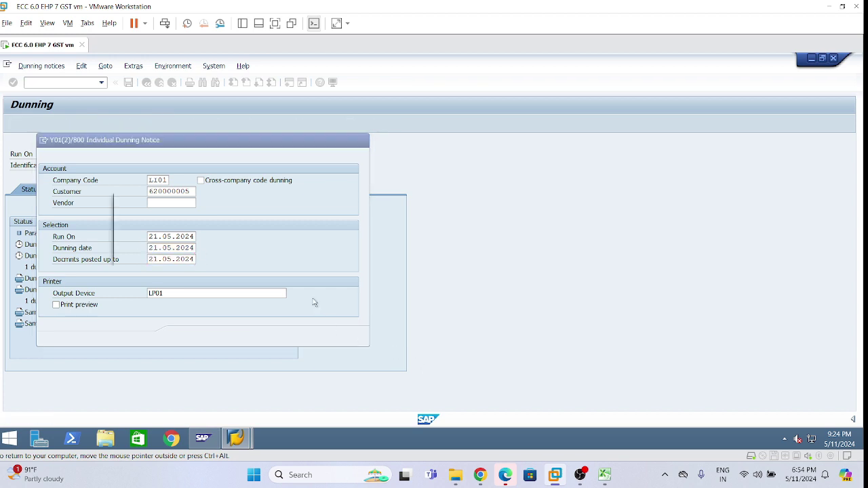
{"action": "left_click", "coordinate": [170, 251]}
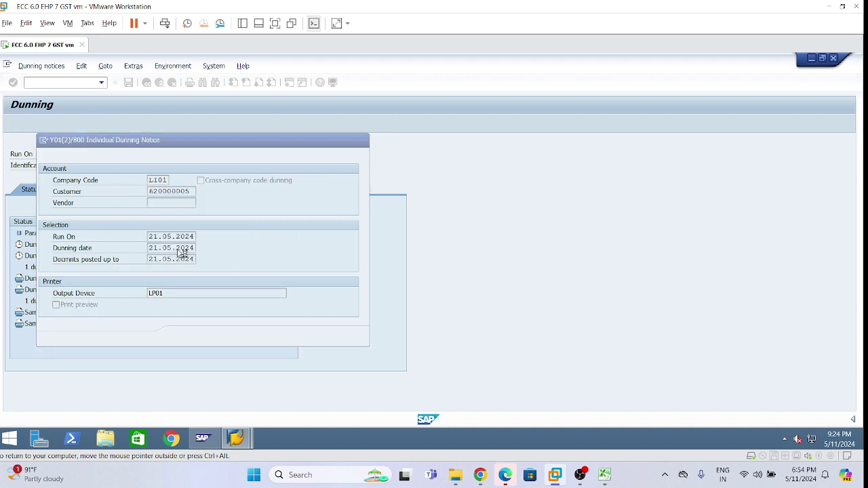
{"action": "left_click", "coordinate": [343, 396]}
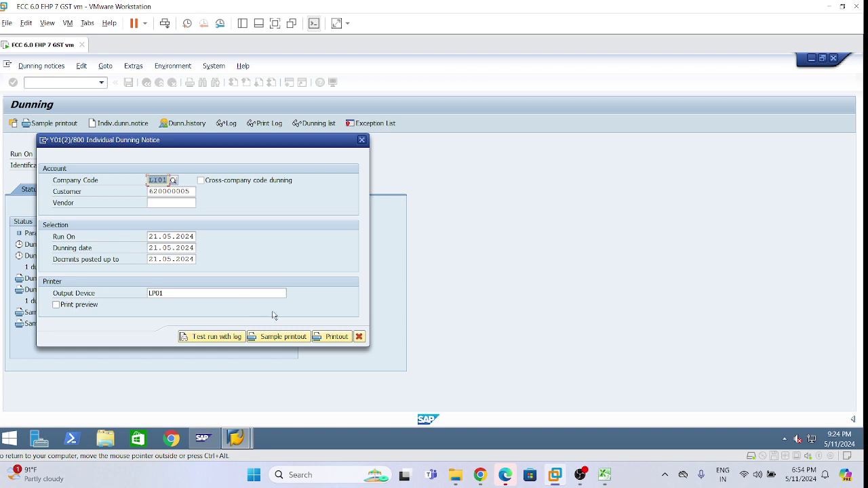
{"action": "left_click", "coordinate": [361, 337]}
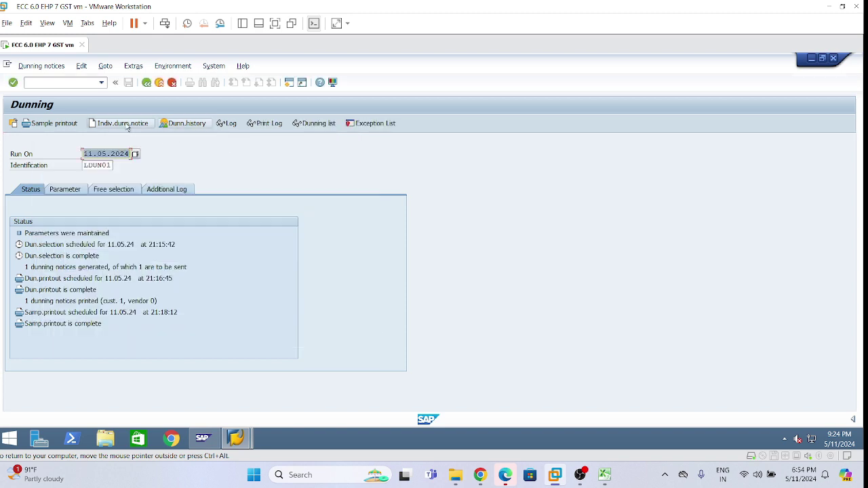
Step: Display the dunning history for account type D, company code LI01 and the dunned customer's account number
{"action": "left_click", "coordinate": [187, 124]}
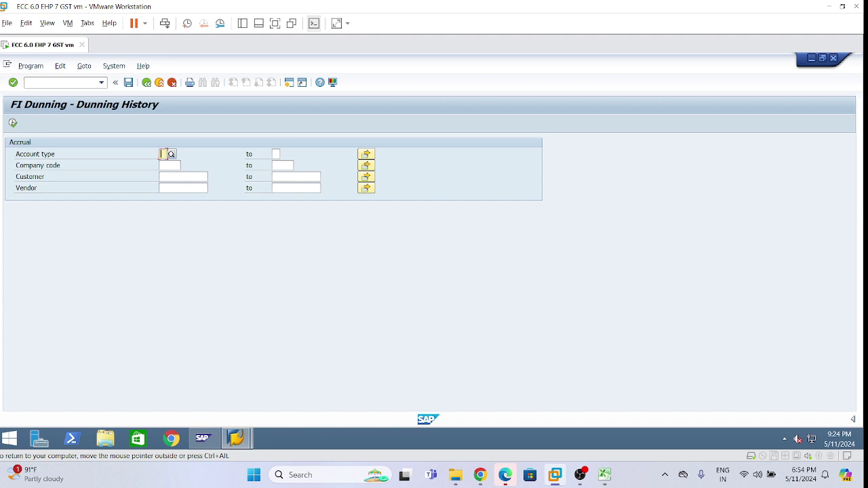
{"action": "type", "text": "d"}
{"action": "left_click", "coordinate": [169, 174]}
{"action": "left_click", "coordinate": [178, 165]}
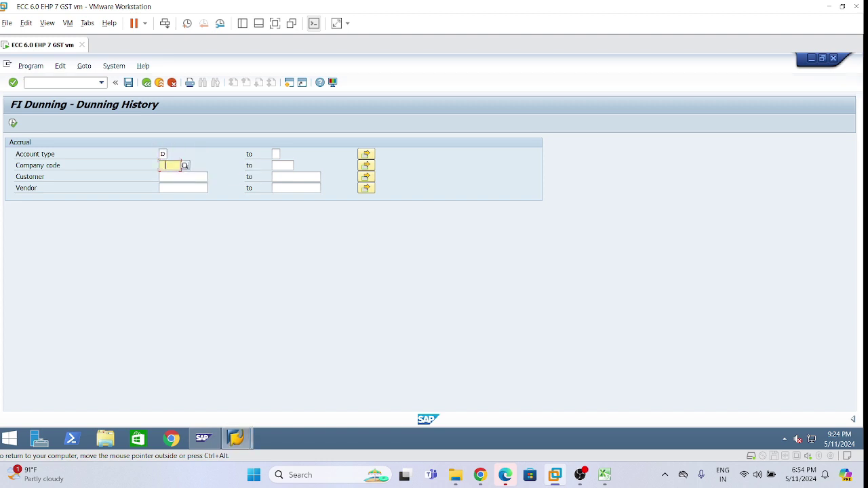
{"action": "type", "text": "1i0"}
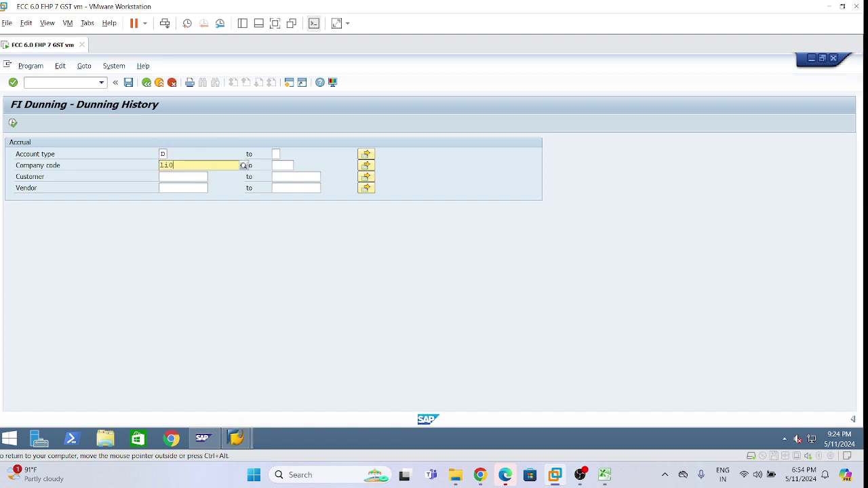
{"action": "type", "text": "1"}
{"action": "left_click", "coordinate": [176, 187]}
{"action": "left_click", "coordinate": [176, 177]}
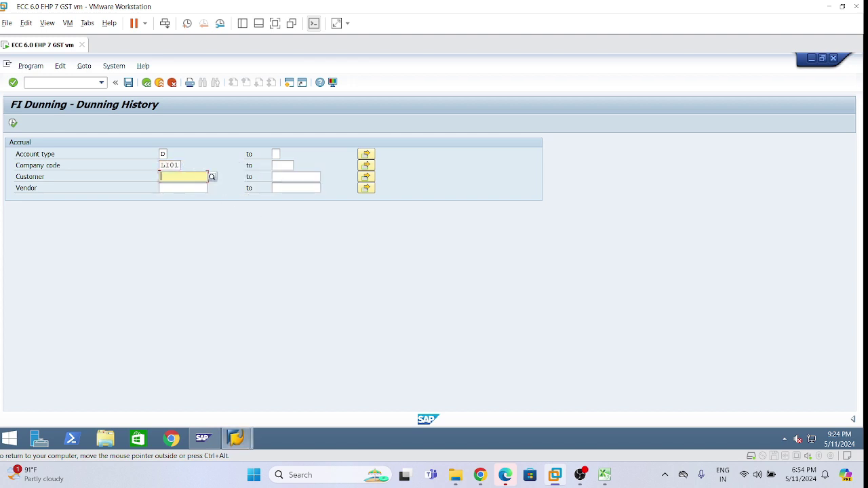
{"action": "left_click", "coordinate": [13, 122]}
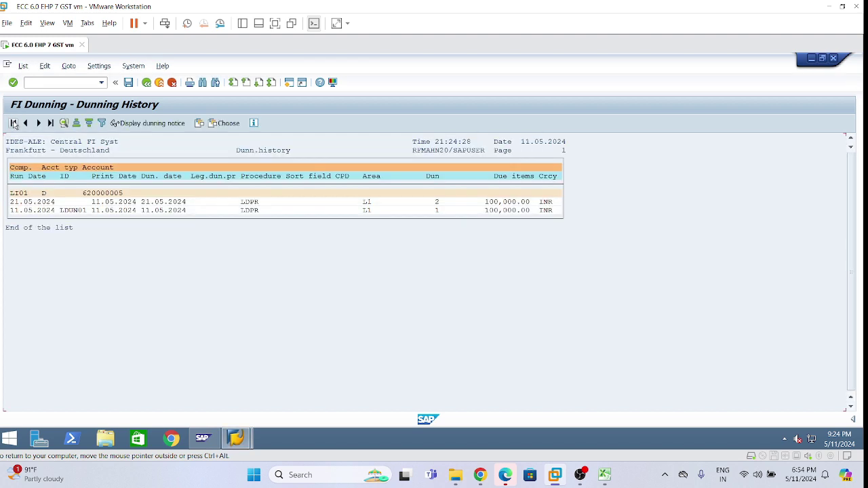
Step: Display the 21.05.2024 dunning notice from the history, examine its previewed letter, due items and dunning charge, and close it
{"action": "left_click", "coordinate": [14, 202]}
{"action": "left_click", "coordinate": [139, 124]}
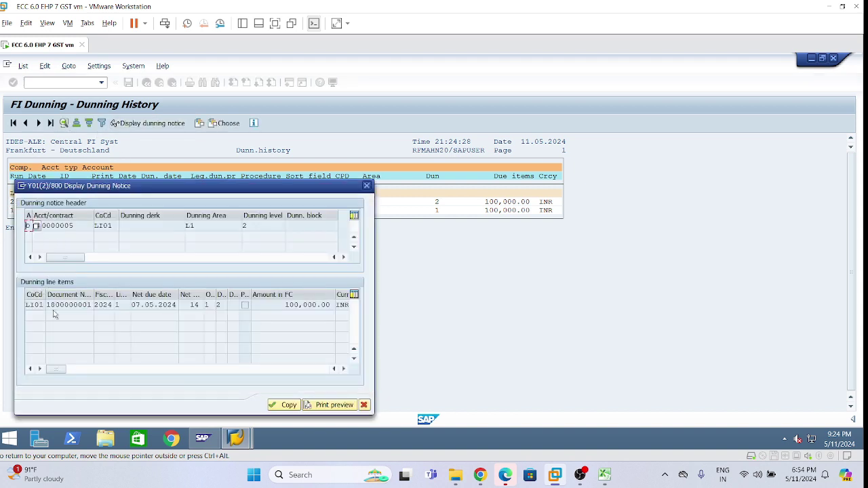
{"action": "left_click", "coordinate": [363, 405]}
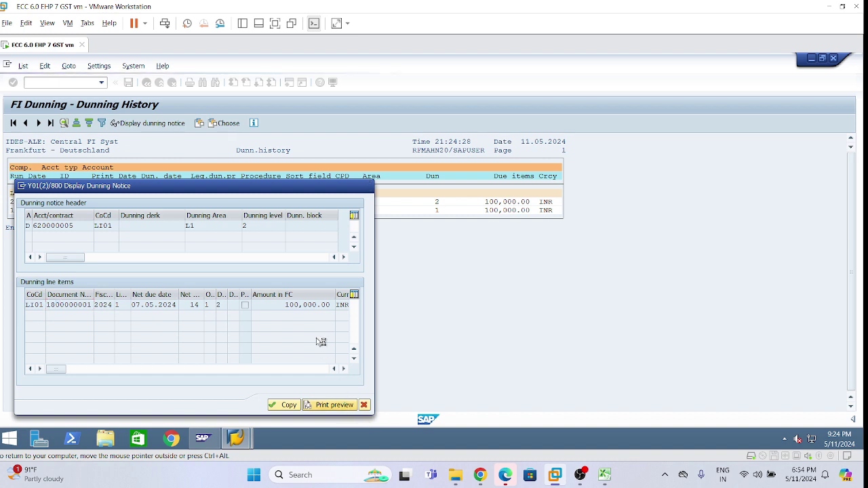
{"action": "scroll", "coordinate": [200, 254], "scroll_direction": "down", "scroll_amount": 5}
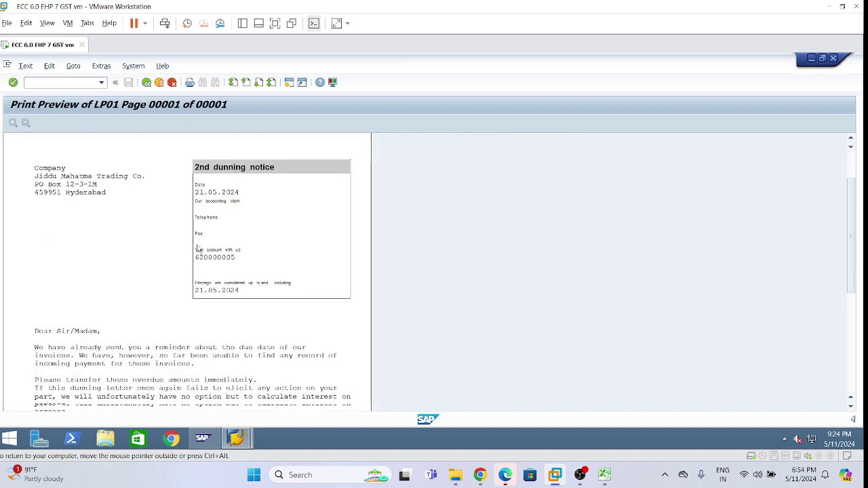
{"action": "scroll", "coordinate": [200, 254], "scroll_direction": "down", "scroll_amount": 4}
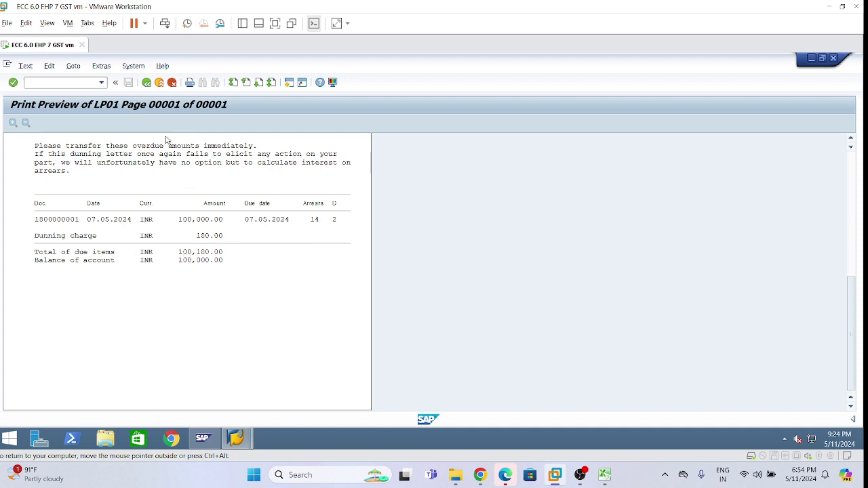
{"action": "left_click", "coordinate": [147, 82]}
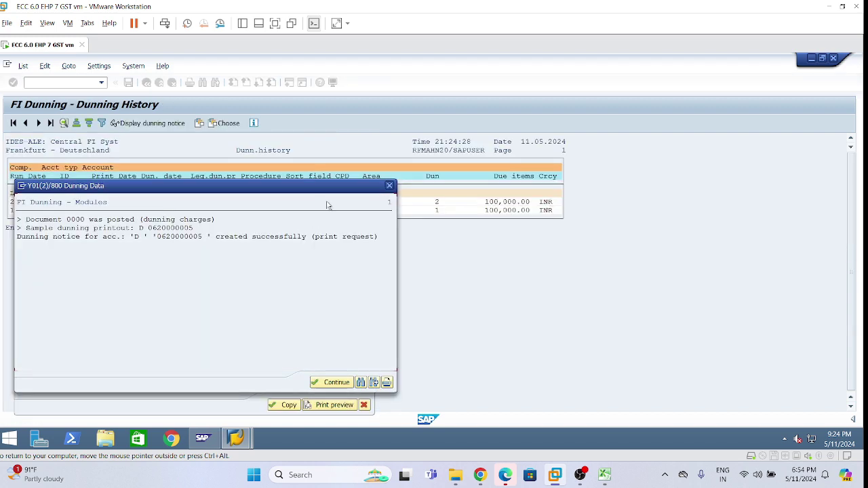
{"action": "left_click", "coordinate": [389, 186]}
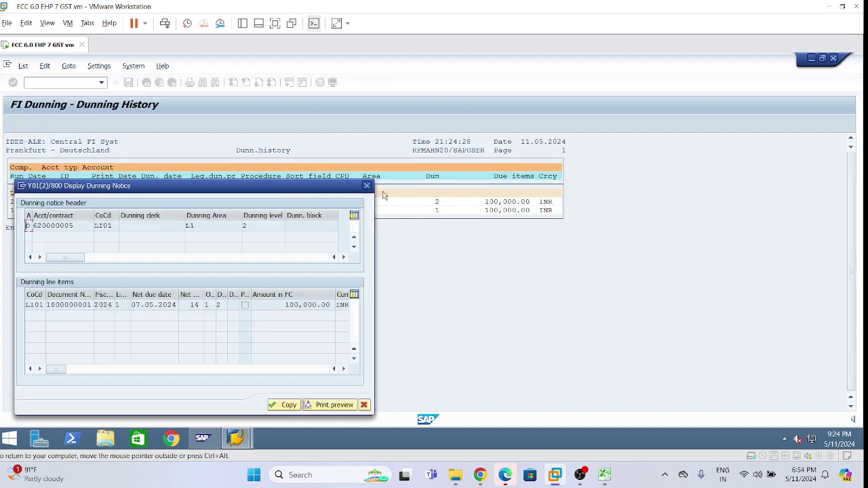
{"action": "left_click", "coordinate": [367, 186]}
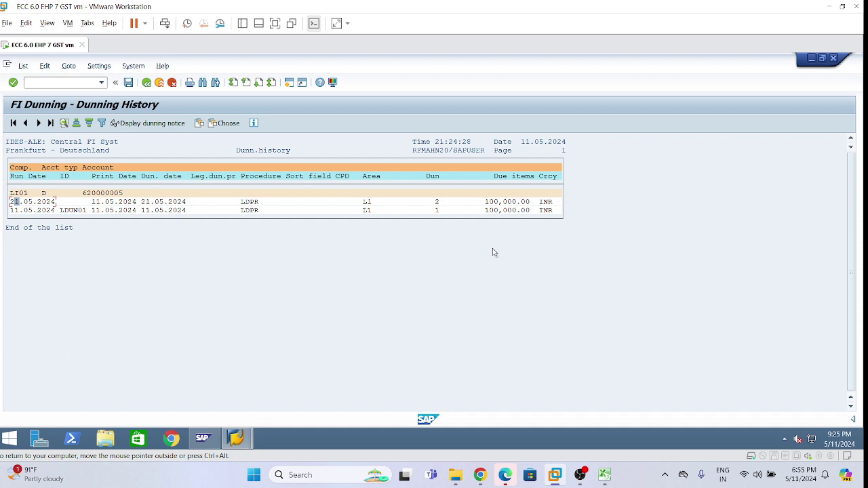
Step: Leave the dunning history and start another individual dunning notice with the run date set to 31.05.2024
{"action": "left_click", "coordinate": [145, 83]}
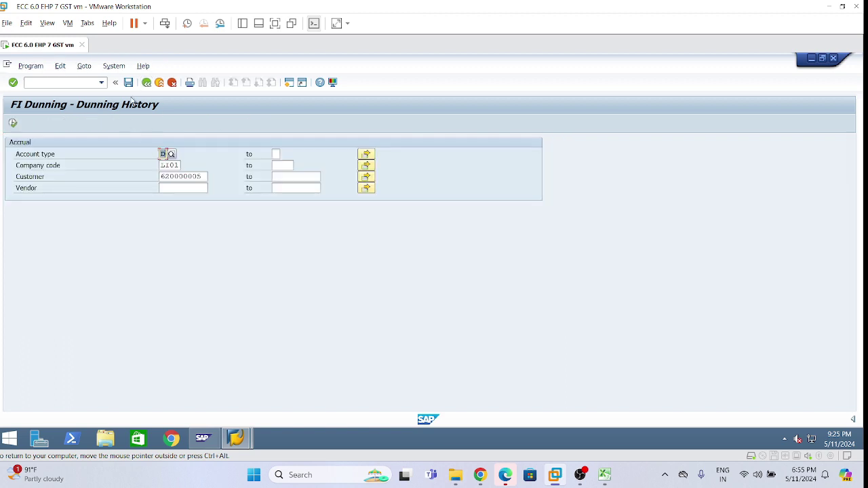
{"action": "left_click", "coordinate": [145, 83]}
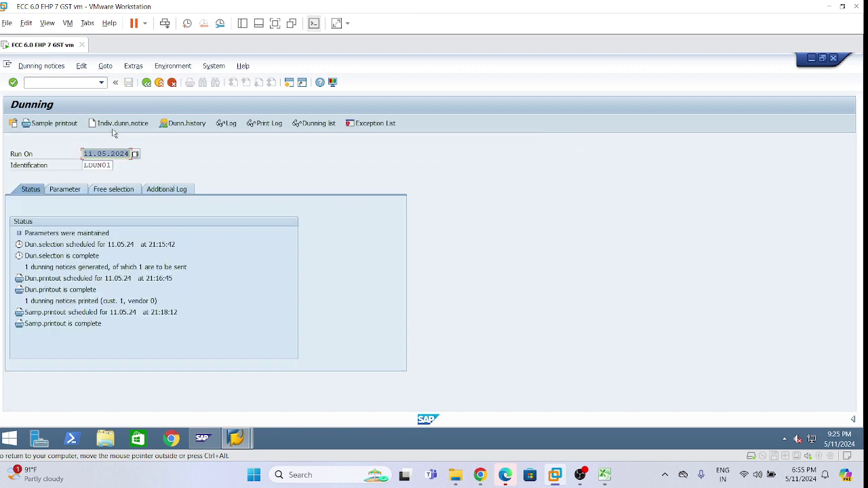
{"action": "left_click", "coordinate": [122, 124]}
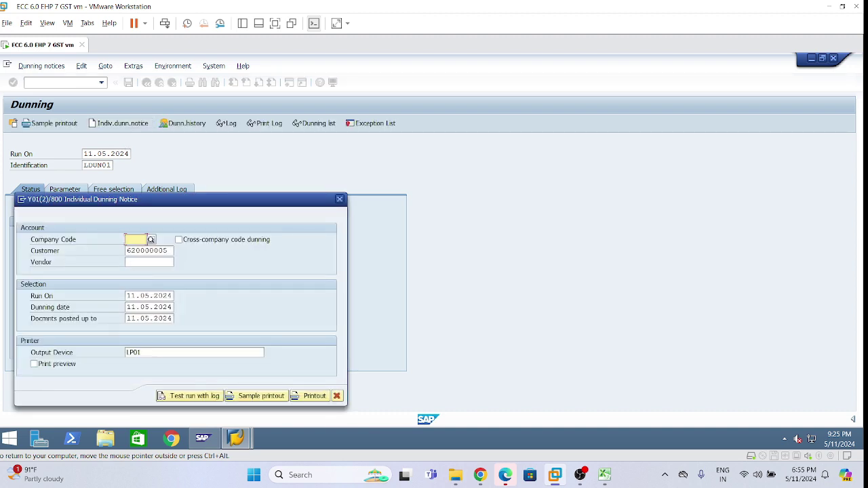
{"action": "left_click", "coordinate": [147, 296]}
{"action": "key", "text": "Delete"}
{"action": "key", "text": "Delete"}
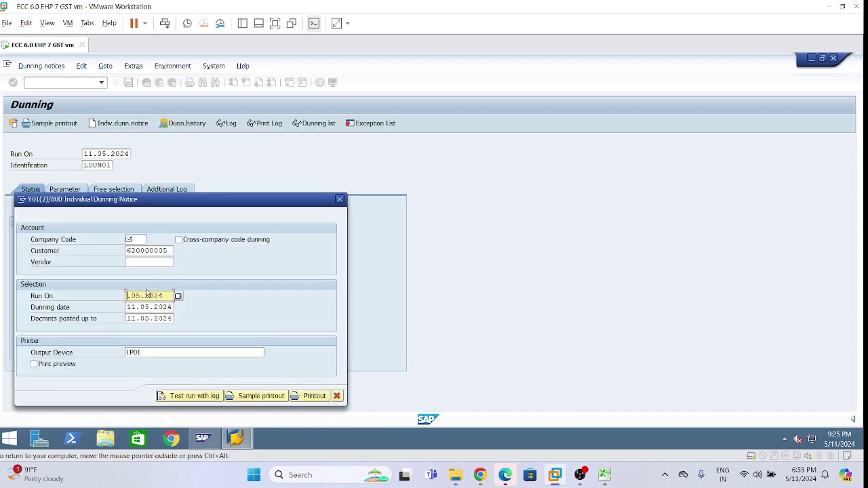
{"action": "type", "text": "31"}
Step: Set the individual notice's dunning date and its documents posted up to date to 31.05.2024
{"action": "left_click_drag", "start_coordinate": [127, 307], "coordinate": [131, 307]}
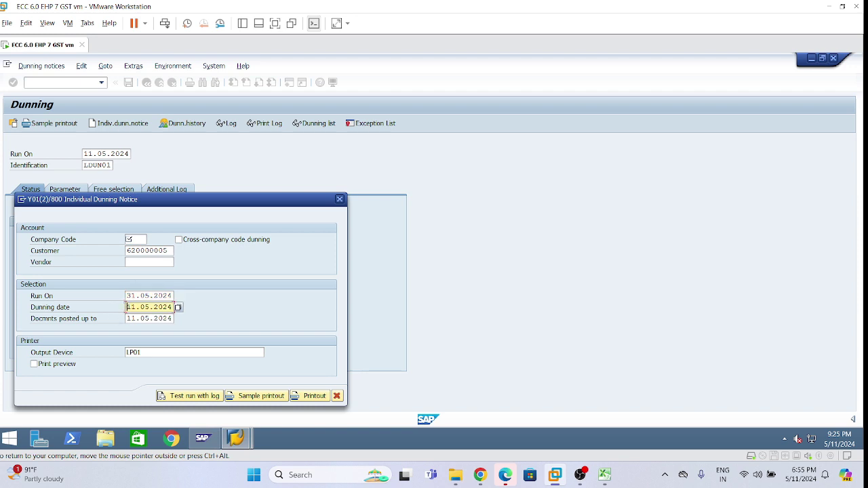
{"action": "key", "text": "Delete"}
{"action": "key", "text": "Delete"}
{"action": "type", "text": "31"}
{"action": "left_click", "coordinate": [129, 318]}
{"action": "key", "text": "Delete"}
{"action": "key", "text": "Delete"}
{"action": "type", "text": "31"}
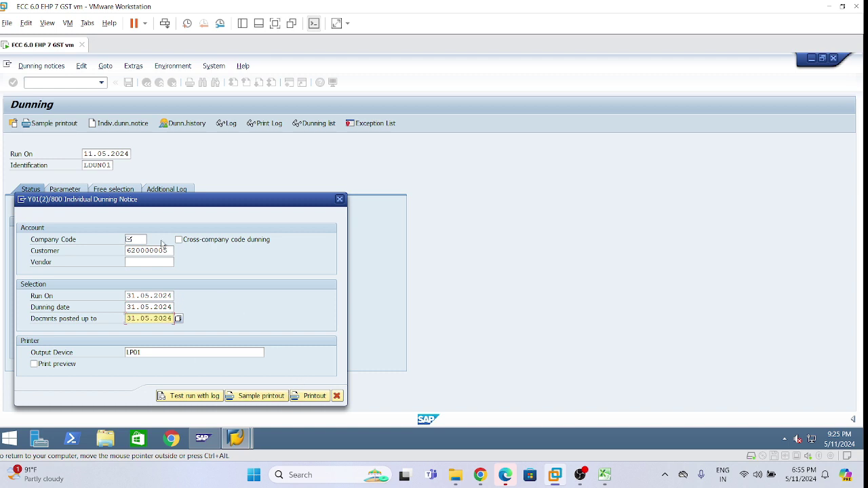
Step: Enter company code LI01 for the individual notice, run its printout on output device LP01 and confirm the run
{"action": "left_click", "coordinate": [132, 239]}
{"action": "type", "text": "LI01"}
{"action": "left_click", "coordinate": [312, 396]}
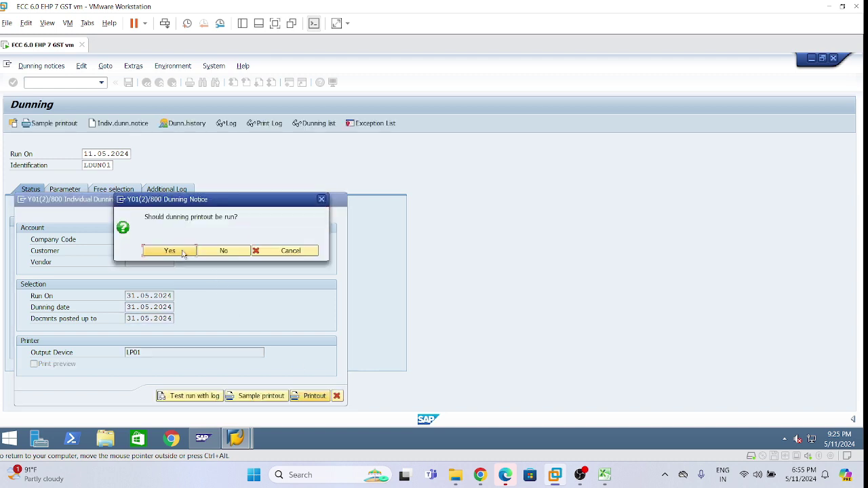
{"action": "left_click", "coordinate": [169, 251]}
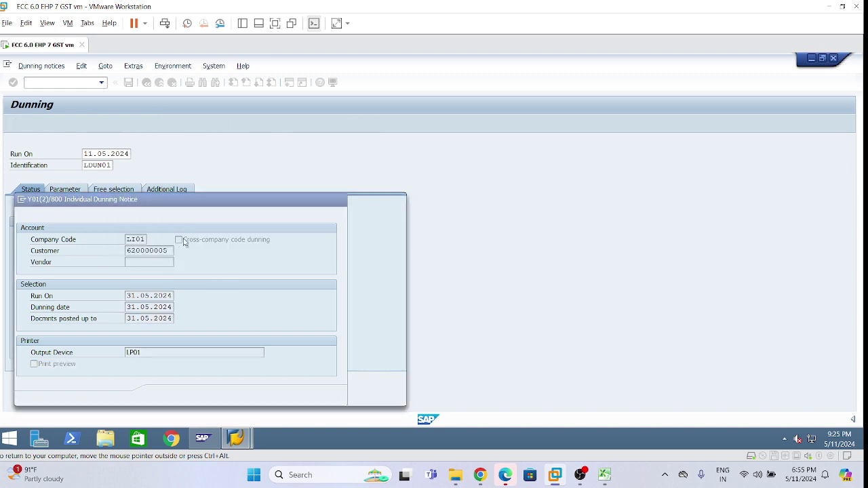
Step: Close the individual dunning notice and list the dunning history for account type D, company code LI01 and the customer's account number
{"action": "left_click", "coordinate": [343, 397]}
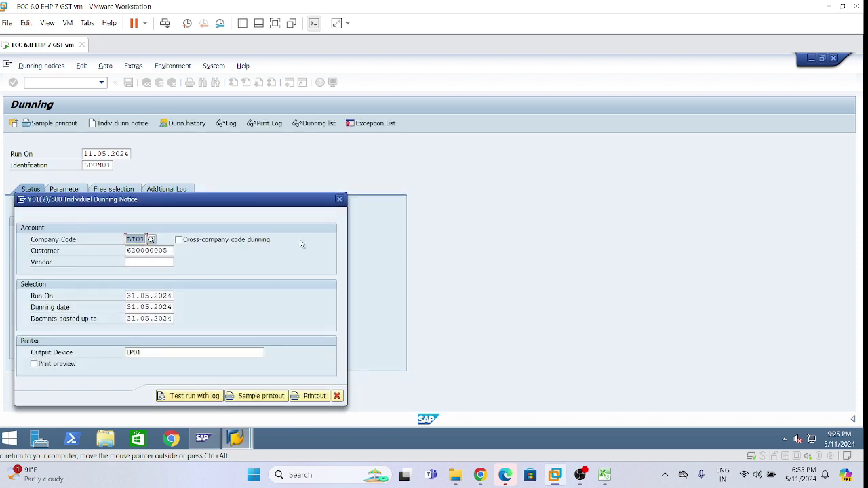
{"action": "left_click", "coordinate": [340, 203]}
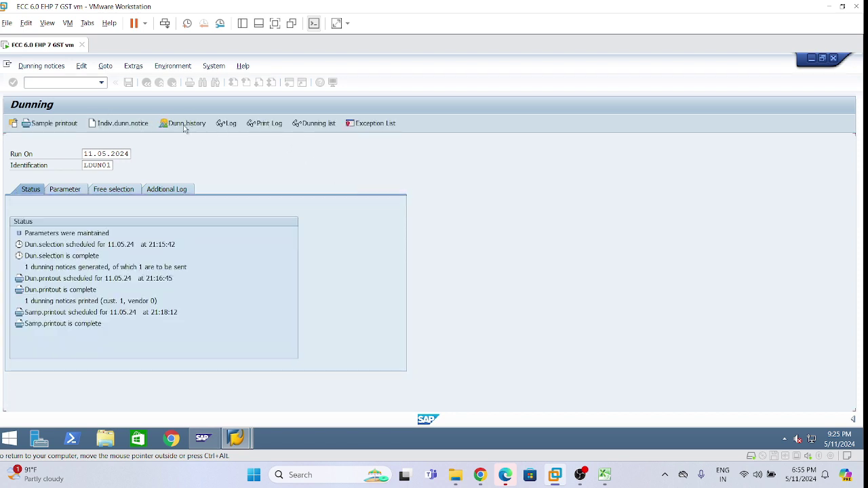
{"action": "left_click", "coordinate": [186, 125]}
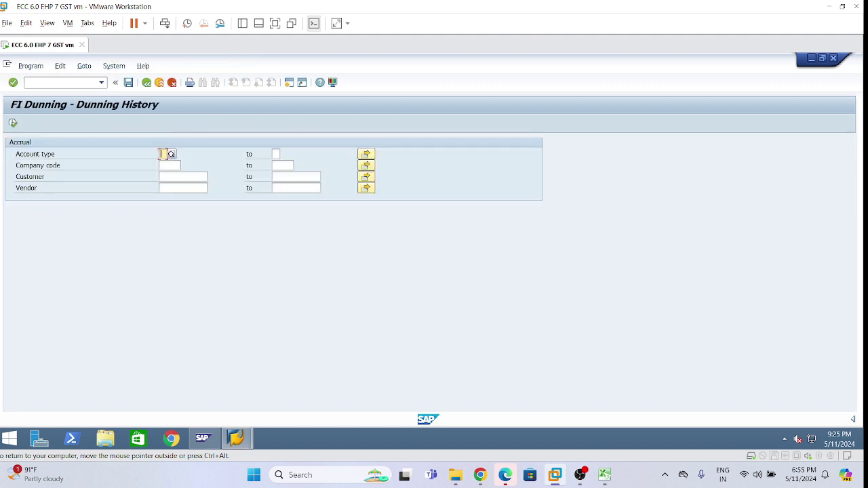
{"action": "left_click", "coordinate": [171, 154]}
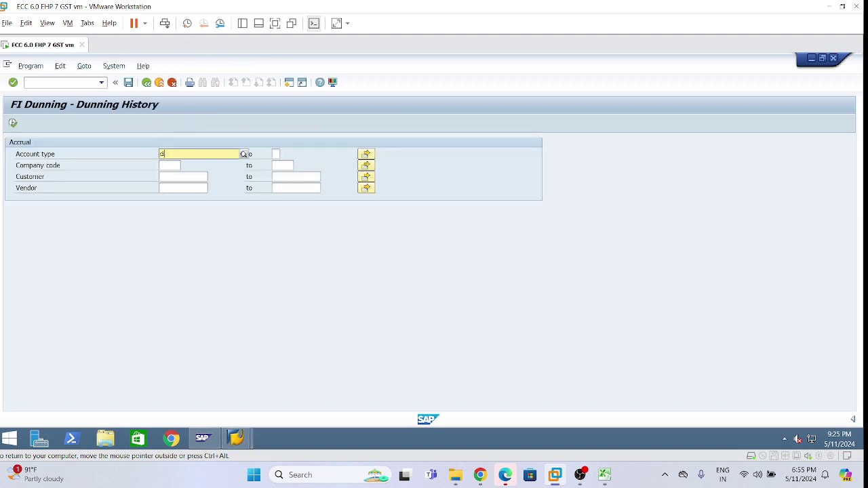
{"action": "left_click", "coordinate": [170, 170]}
{"action": "left_click", "coordinate": [169, 167]}
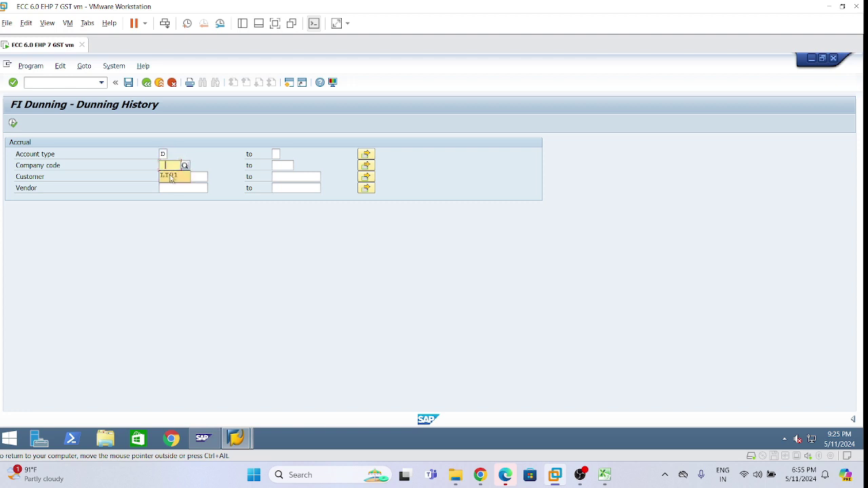
{"action": "left_click", "coordinate": [171, 178]}
{"action": "left_click", "coordinate": [172, 177]}
{"action": "left_click", "coordinate": [176, 189]}
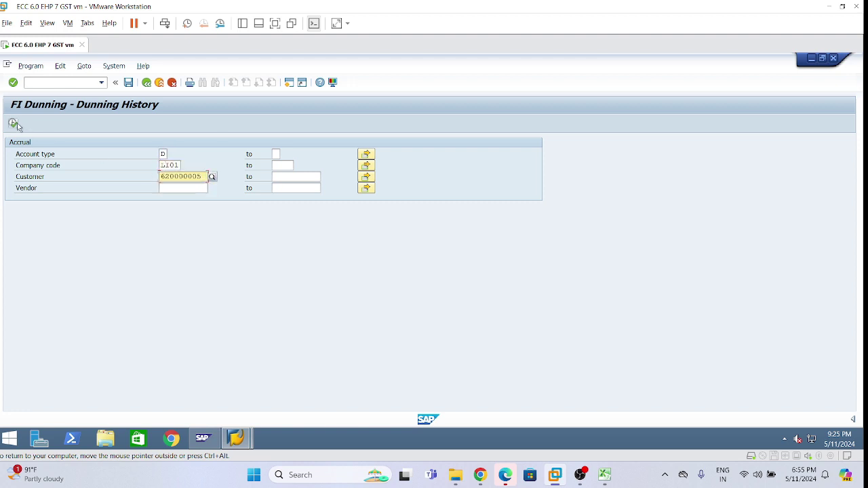
{"action": "left_click", "coordinate": [14, 124]}
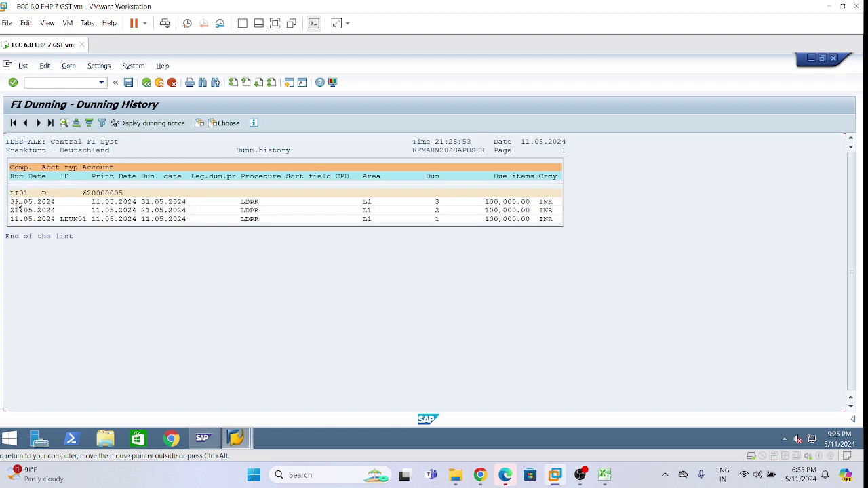
Step: Display the print preview of the 31.05.2024 dunning notice and examine its letter text, due items and dunning charge
{"action": "left_click", "coordinate": [133, 125]}
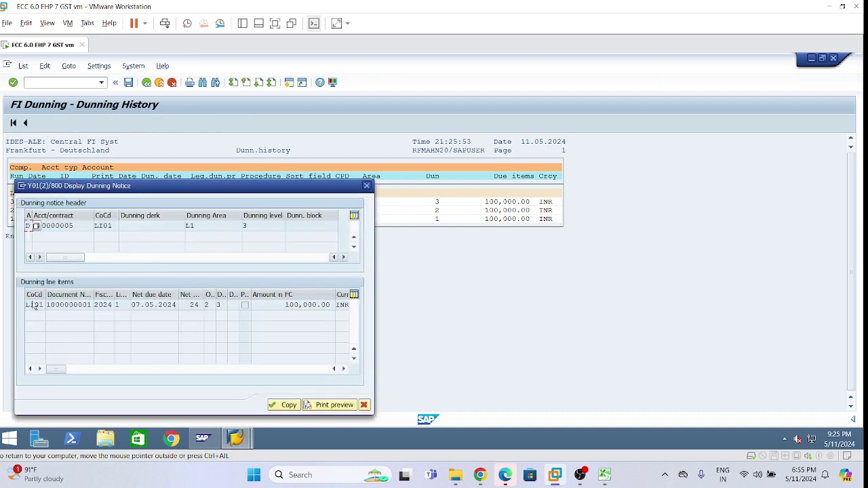
{"action": "left_click", "coordinate": [335, 405]}
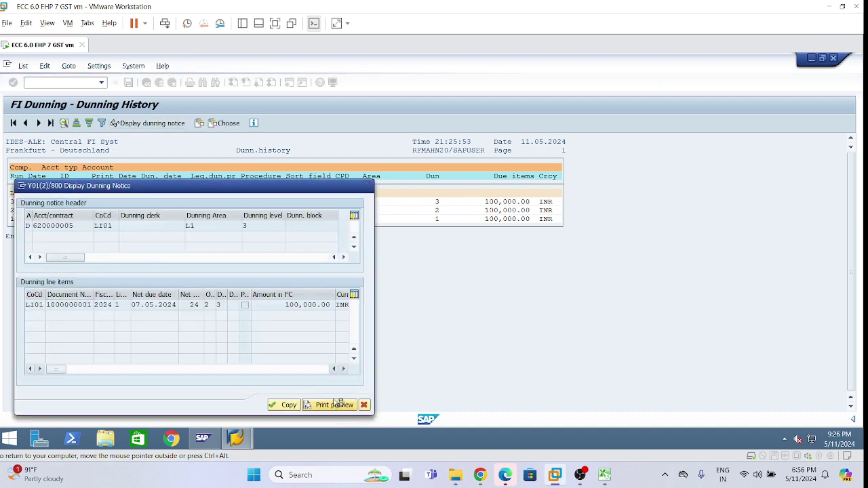
{"action": "scroll", "coordinate": [226, 271], "scroll_direction": "down", "scroll_amount": 6}
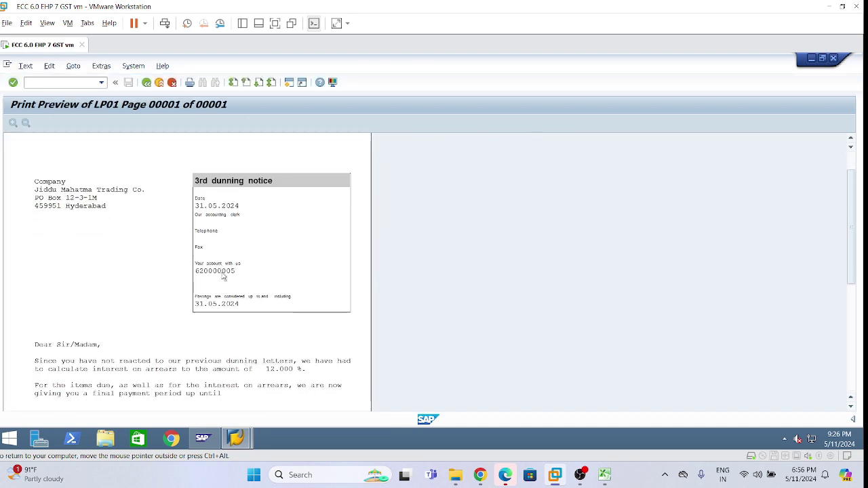
{"action": "scroll", "coordinate": [225, 276], "scroll_direction": "down", "scroll_amount": 2}
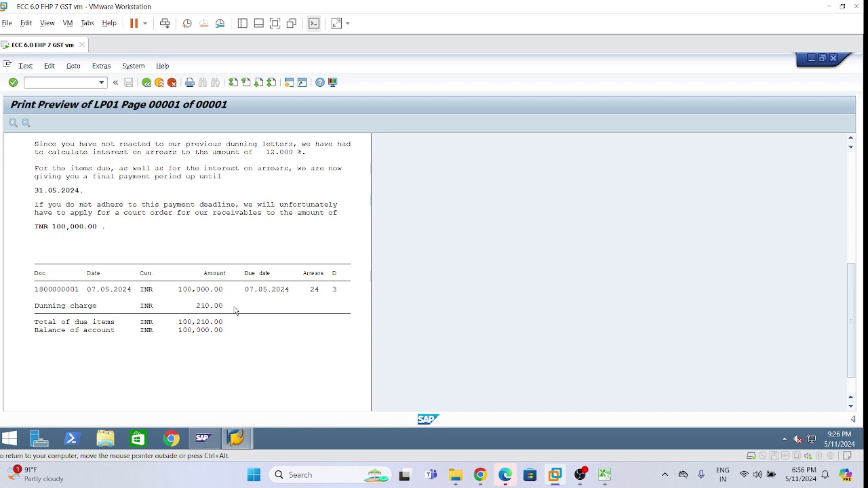
{"action": "scroll", "coordinate": [234, 307], "scroll_direction": "up", "scroll_amount": 1}
{"action": "scroll", "coordinate": [233, 303], "scroll_direction": "up", "scroll_amount": 2}
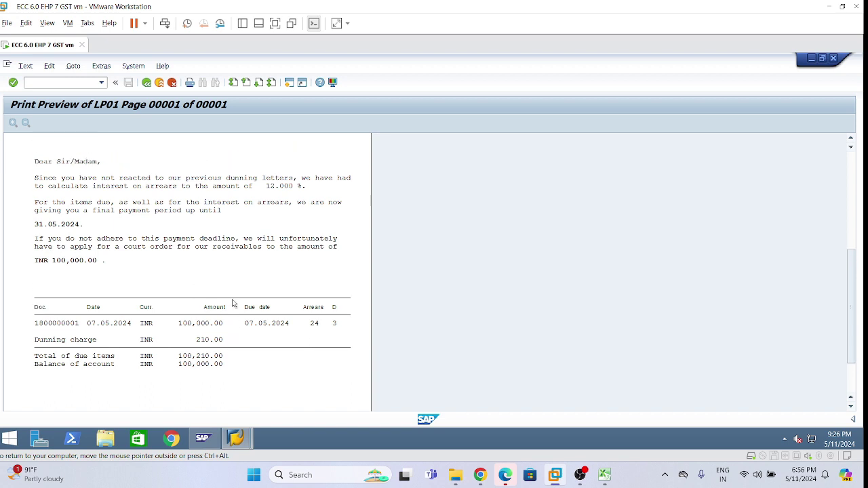
{"action": "scroll", "coordinate": [230, 308], "scroll_direction": "down", "scroll_amount": 3}
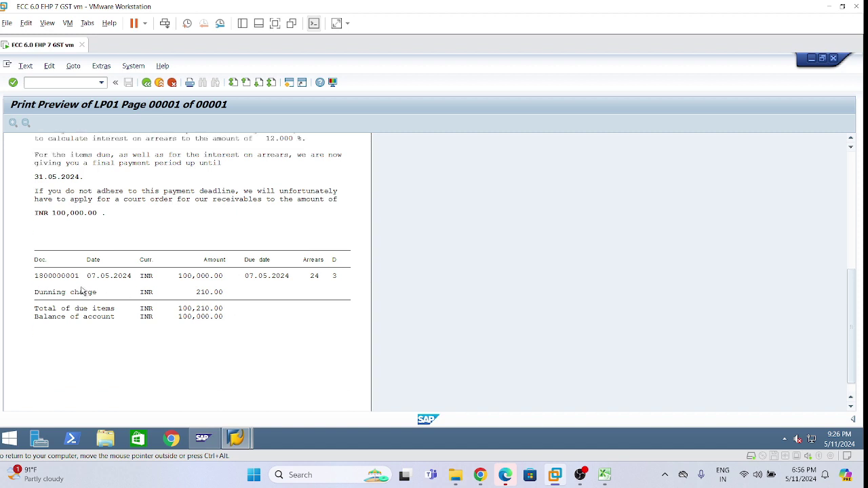
{"action": "scroll", "coordinate": [150, 311], "scroll_direction": "up", "scroll_amount": 3}
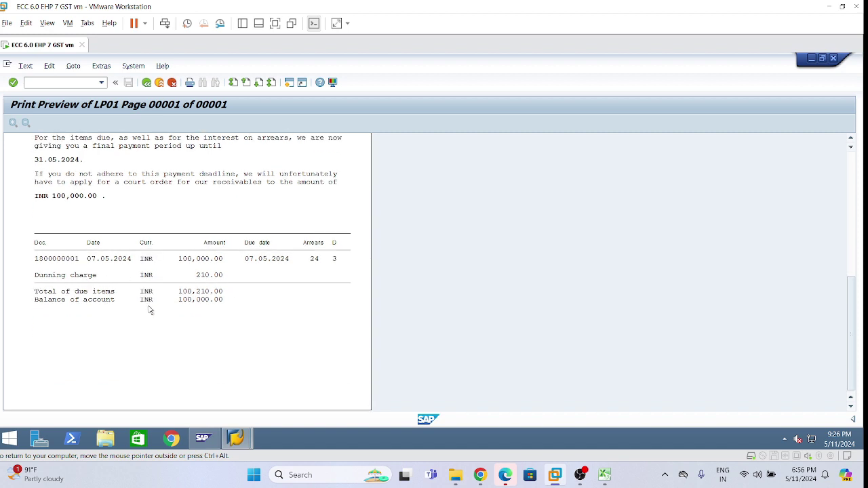
{"action": "scroll", "coordinate": [150, 301], "scroll_direction": "up", "scroll_amount": 3}
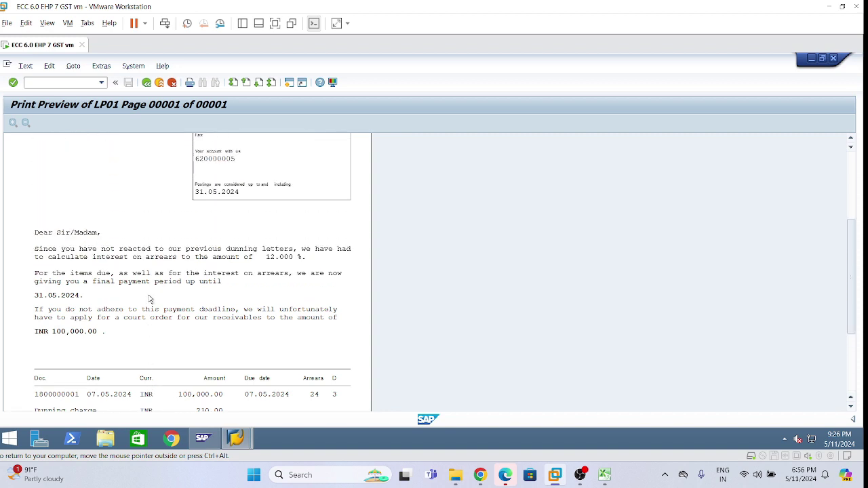
{"action": "scroll", "coordinate": [108, 272], "scroll_direction": "down", "scroll_amount": 1}
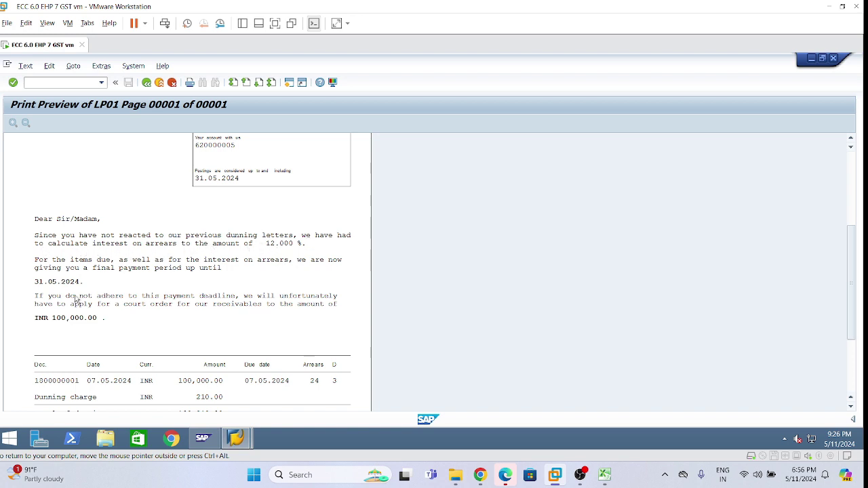
{"action": "scroll", "coordinate": [103, 331], "scroll_direction": "down", "scroll_amount": 2}
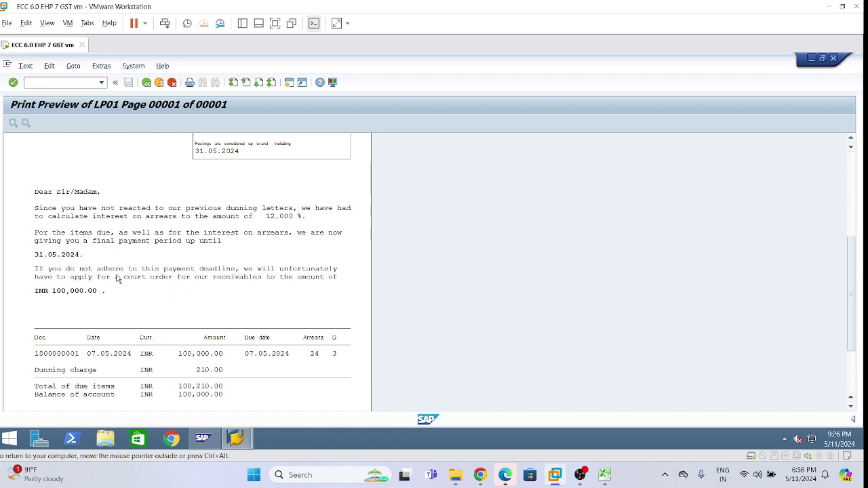
{"action": "scroll", "coordinate": [204, 326], "scroll_direction": "down", "scroll_amount": 5}
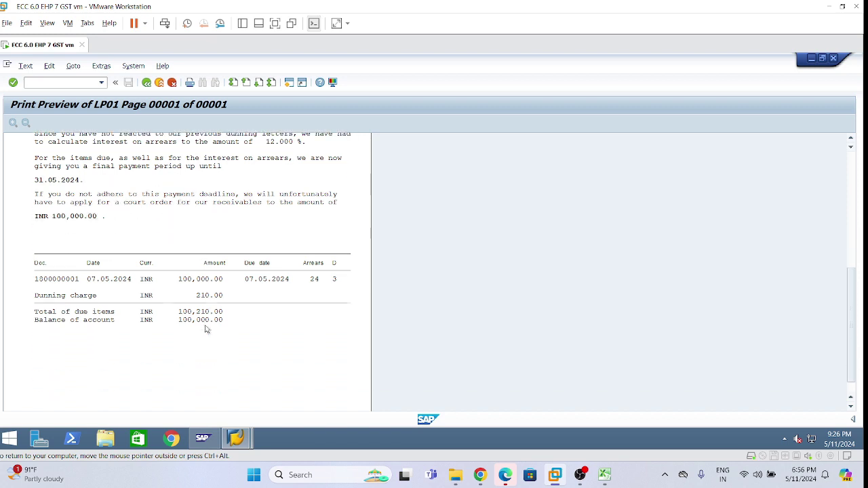
{"action": "scroll", "coordinate": [202, 329], "scroll_direction": "up", "scroll_amount": 1}
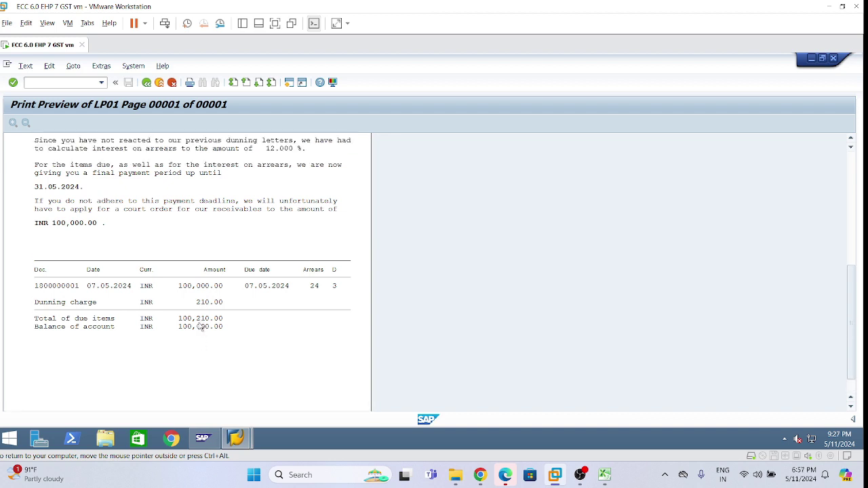
{"action": "scroll", "coordinate": [201, 329], "scroll_direction": "up", "scroll_amount": 1}
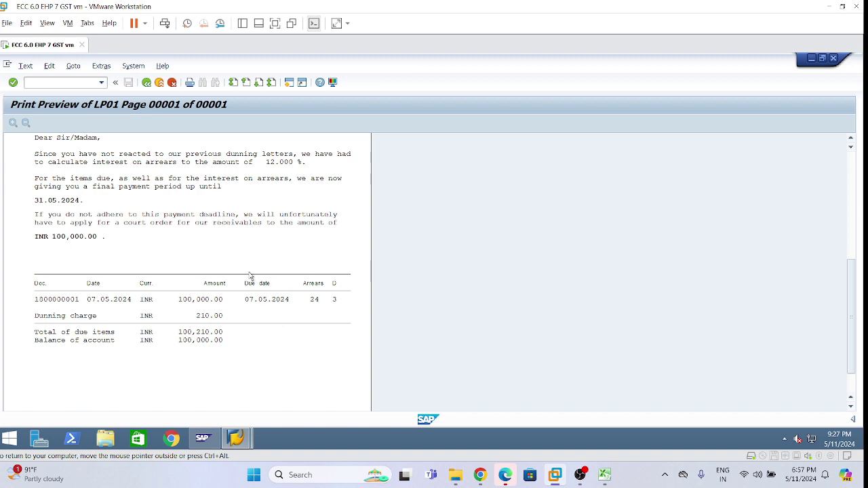
Step: Close the previewed letter with its log and notice details, and return from the dunning history to the dunning run
{"action": "left_click", "coordinate": [146, 83]}
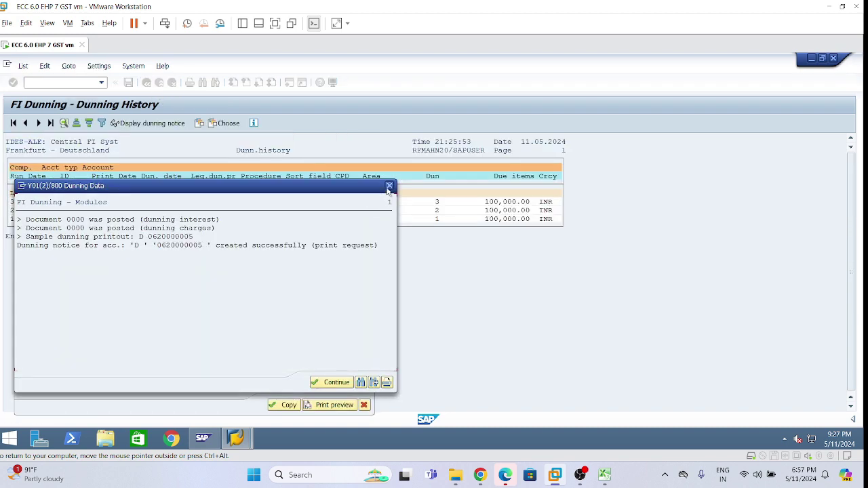
{"action": "left_click", "coordinate": [389, 187]}
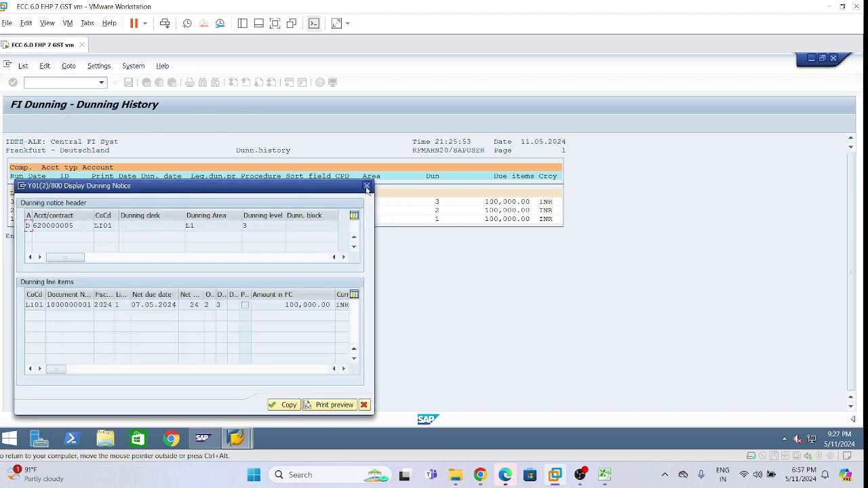
{"action": "left_click", "coordinate": [366, 186]}
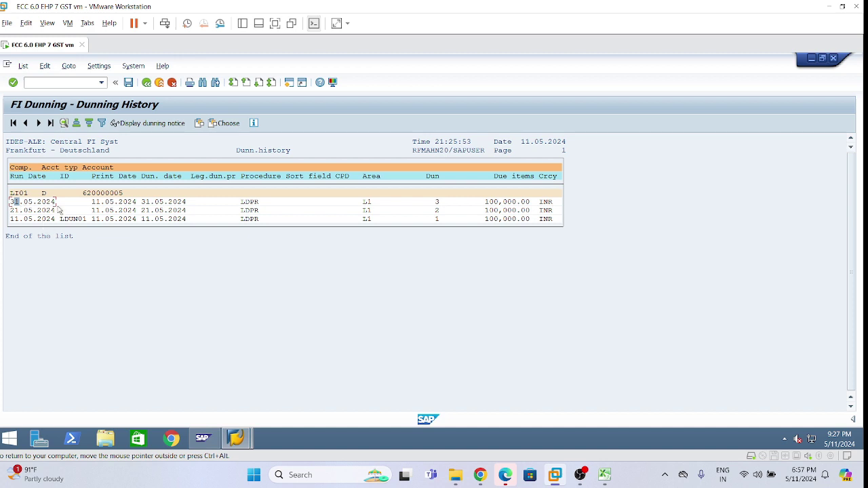
{"action": "left_click", "coordinate": [144, 85]}
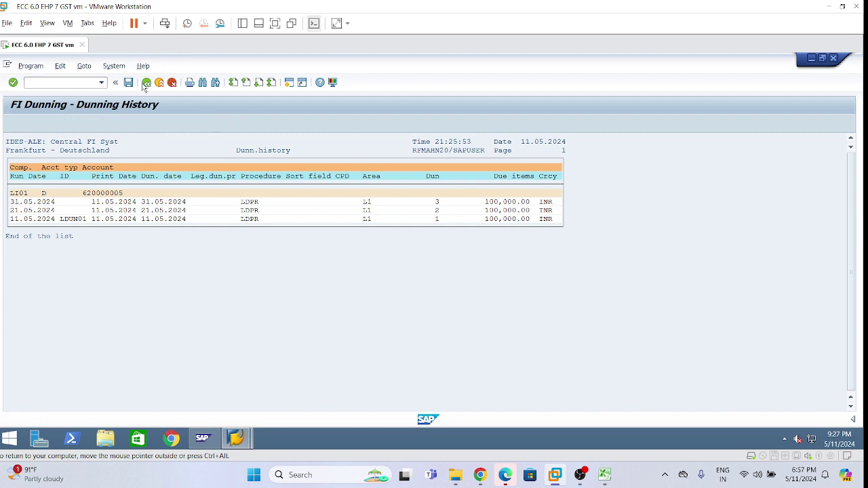
{"action": "left_click", "coordinate": [146, 83]}
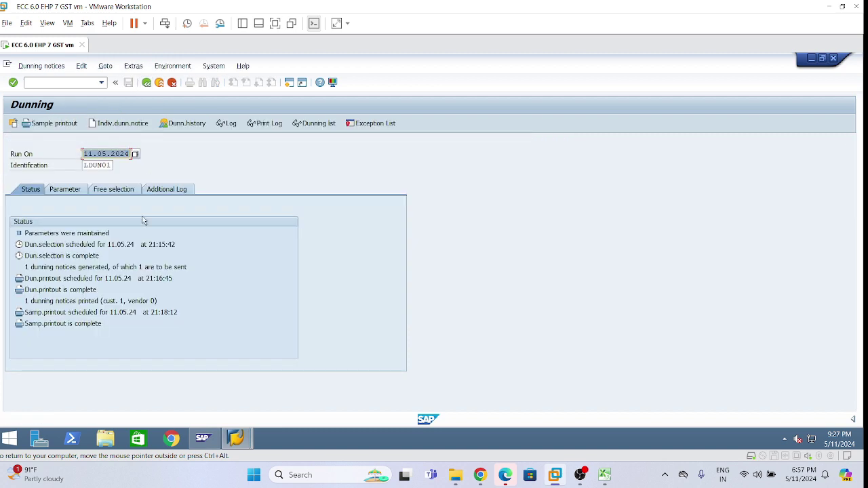
Step: Start another individual dunning notice for company code LI01 with the run date set to 11.06.2024
{"action": "left_click", "coordinate": [130, 127]}
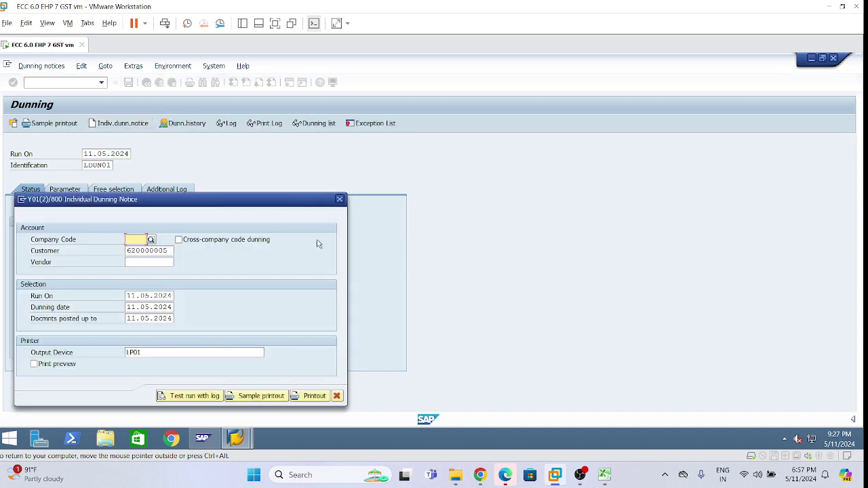
{"action": "left_click", "coordinate": [140, 250]}
{"action": "left_click", "coordinate": [129, 296]}
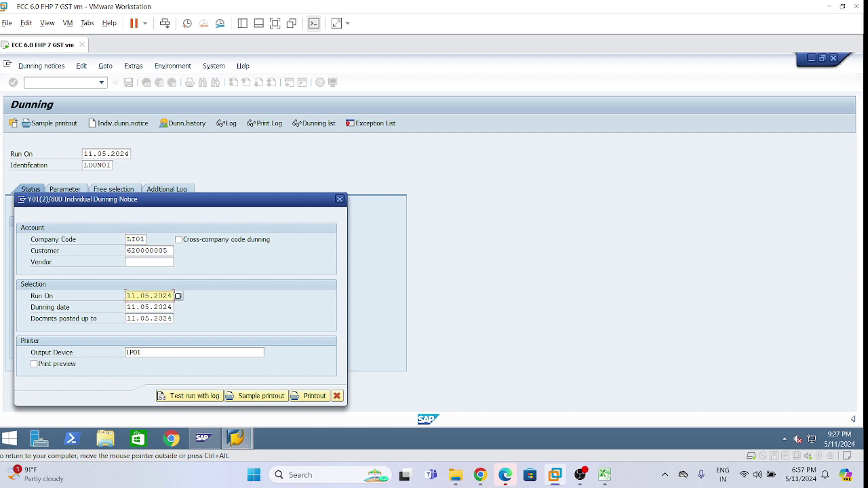
{"action": "key", "text": "BackSpace"}
{"action": "type", "text": "6"}
Step: Set the individual notice's dunning date and its documents posted up to date to 11.06.2024
{"action": "left_click", "coordinate": [150, 307]}
{"action": "key", "text": "BackSpace"}
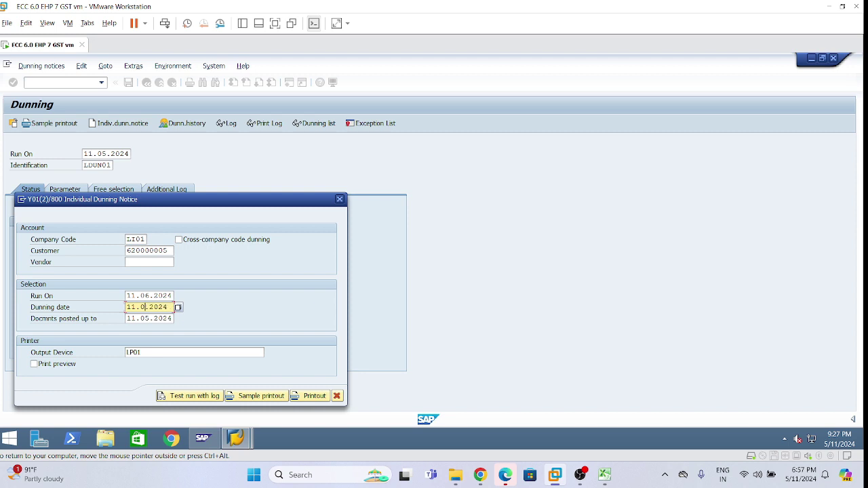
{"action": "type", "text": "6"}
{"action": "left_click", "coordinate": [150, 319]}
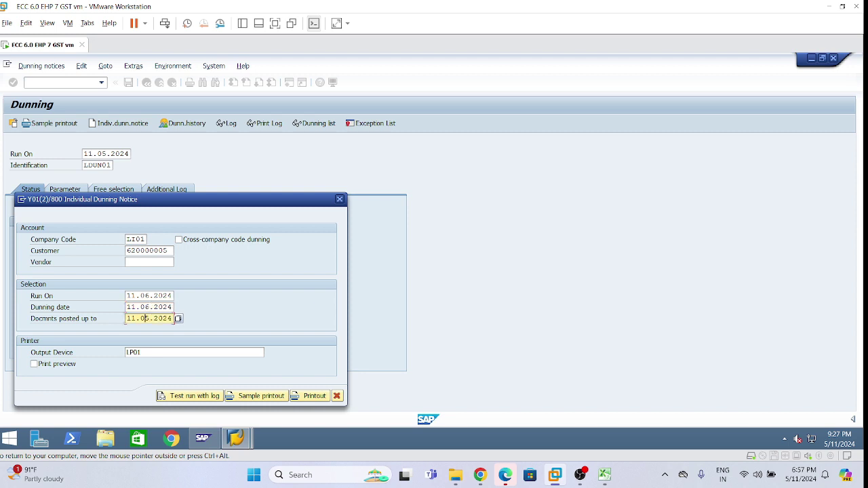
{"action": "key", "text": "BackSpace"}
{"action": "type", "text": "6"}
Step: Run and confirm the individual notice's printout on output device LP01, and close its log and the notice
{"action": "left_click", "coordinate": [314, 396]}
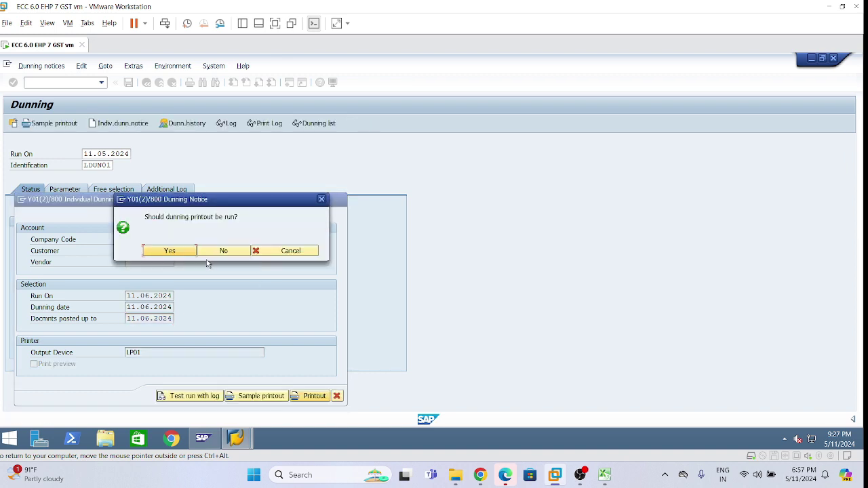
{"action": "left_click", "coordinate": [175, 251]}
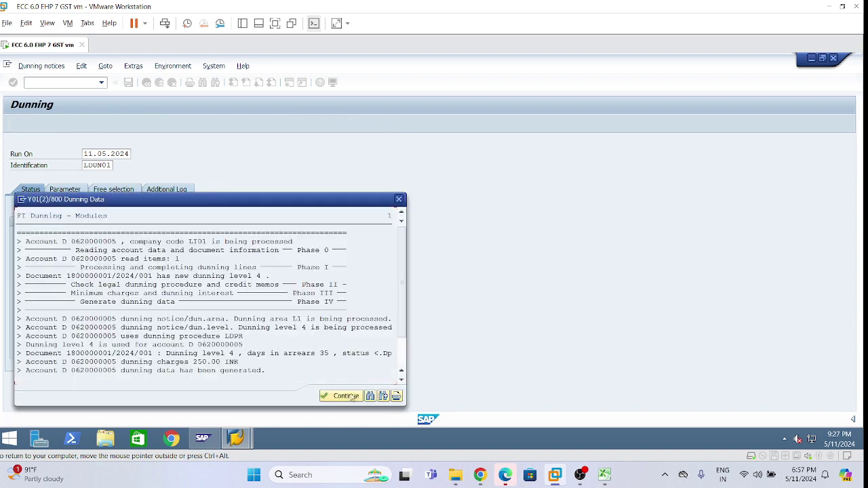
{"action": "left_click", "coordinate": [351, 397]}
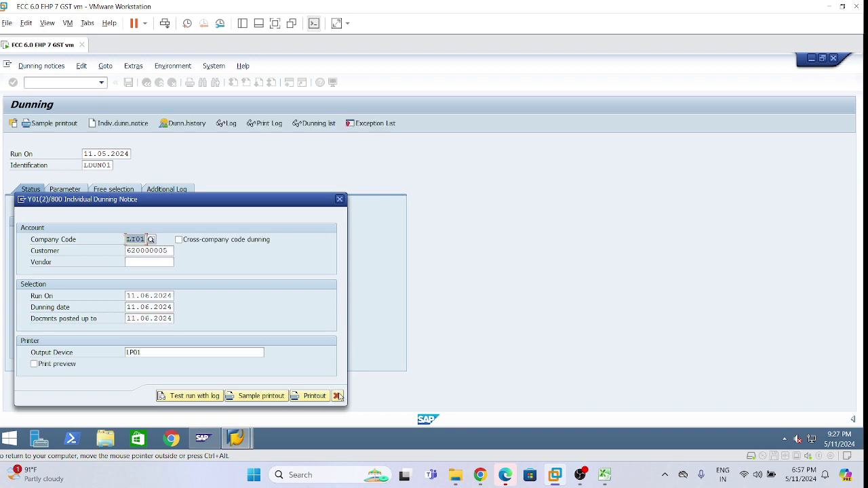
{"action": "left_click", "coordinate": [337, 396]}
Step: Run the dunning history for account type D, company code LI01 and the dunned customer's account
{"action": "left_click", "coordinate": [186, 124]}
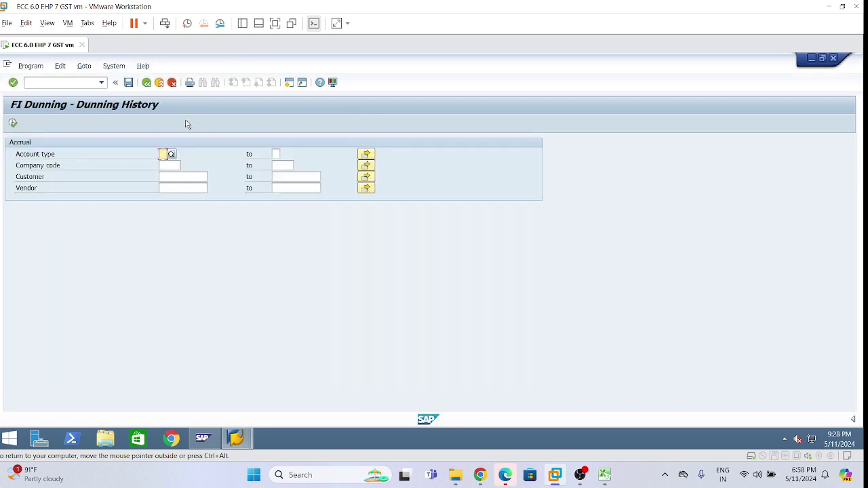
{"action": "type", "text": "d"}
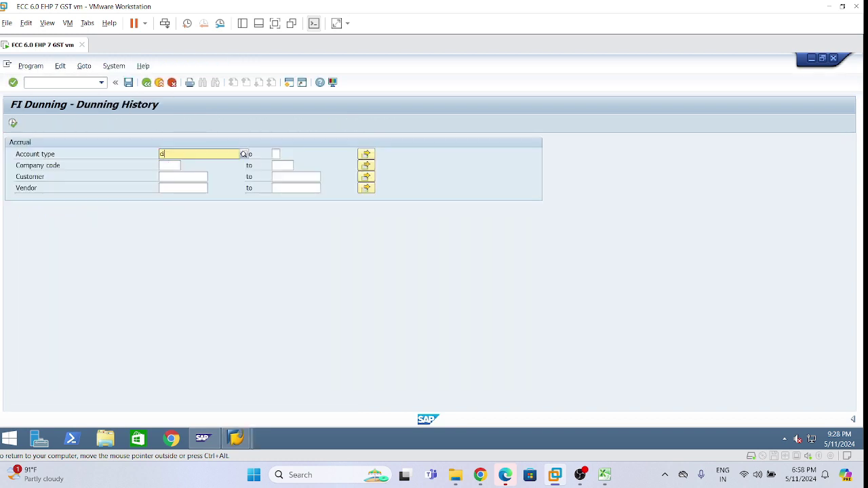
{"action": "left_click", "coordinate": [176, 175]}
{"action": "left_click", "coordinate": [171, 166]}
{"action": "left_click", "coordinate": [173, 177]}
{"action": "left_click", "coordinate": [174, 177]}
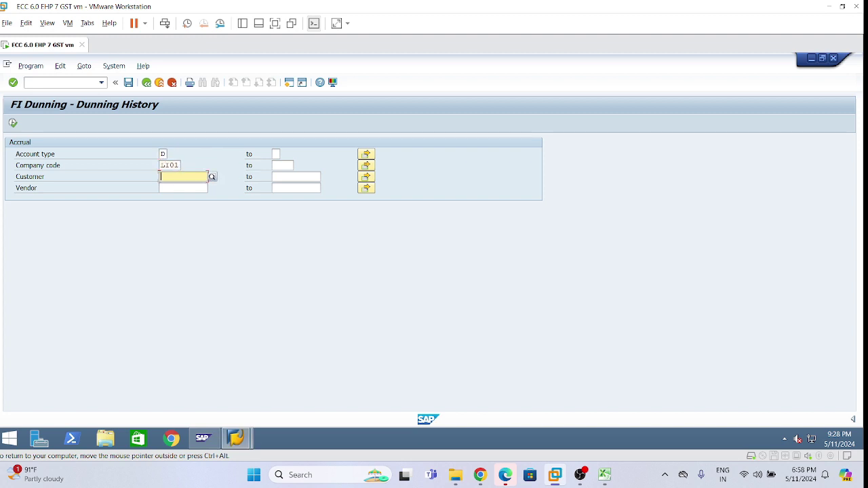
{"action": "left_click", "coordinate": [174, 188]}
{"action": "key", "text": "F8"}
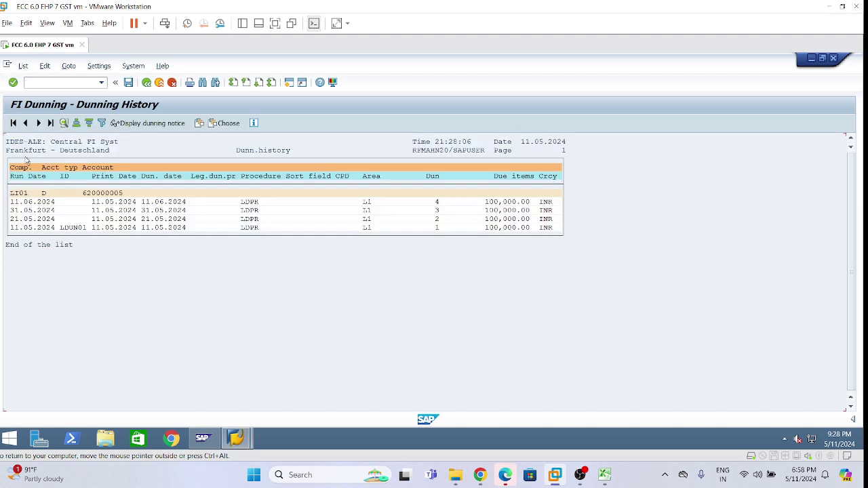
Step: Display the dunning notice for run date 11.06.2024 and examine its letter header, legal proceedings section, due items and dunning charge
{"action": "left_click", "coordinate": [32, 202]}
{"action": "left_click", "coordinate": [139, 125]}
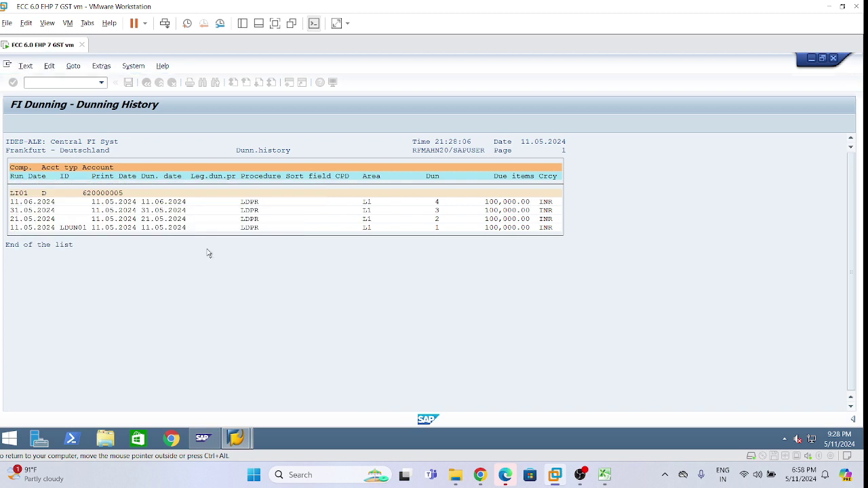
{"action": "scroll", "coordinate": [224, 316], "scroll_direction": "down", "scroll_amount": 5}
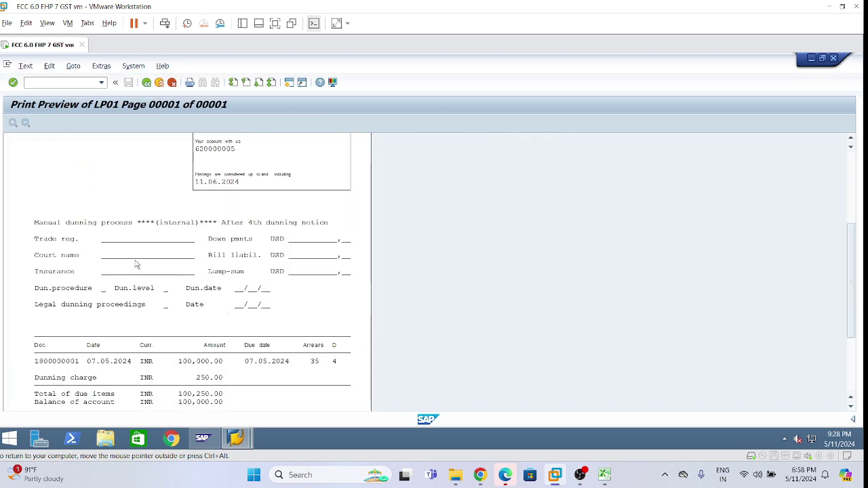
{"action": "scroll", "coordinate": [202, 296], "scroll_direction": "up", "scroll_amount": 1}
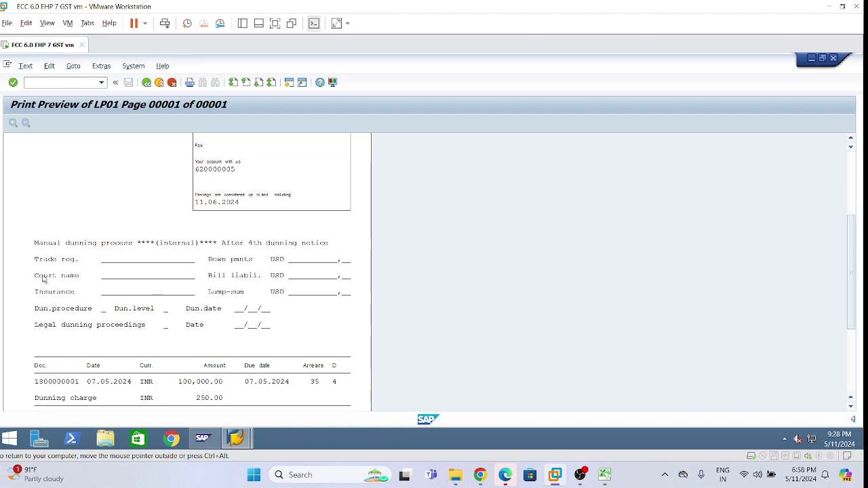
{"action": "scroll", "coordinate": [67, 300], "scroll_direction": "down", "scroll_amount": 3}
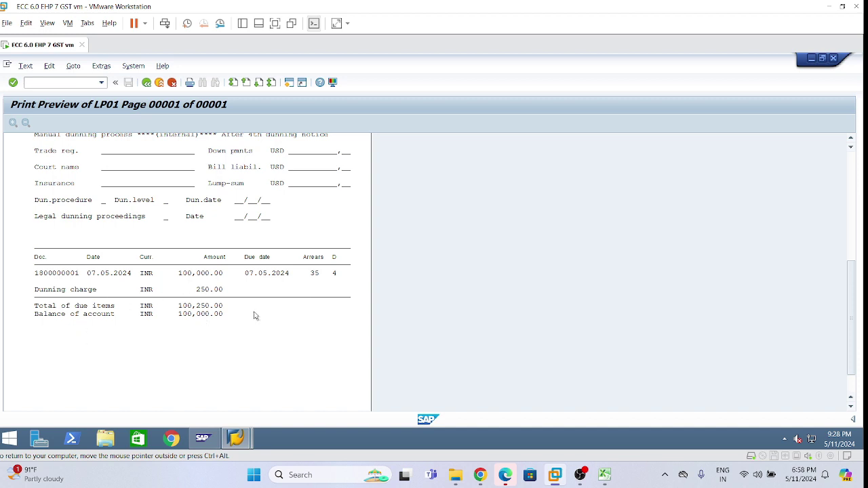
{"action": "scroll", "coordinate": [304, 295], "scroll_direction": "down", "scroll_amount": 1}
{"action": "scroll", "coordinate": [301, 296], "scroll_direction": "up", "scroll_amount": 2}
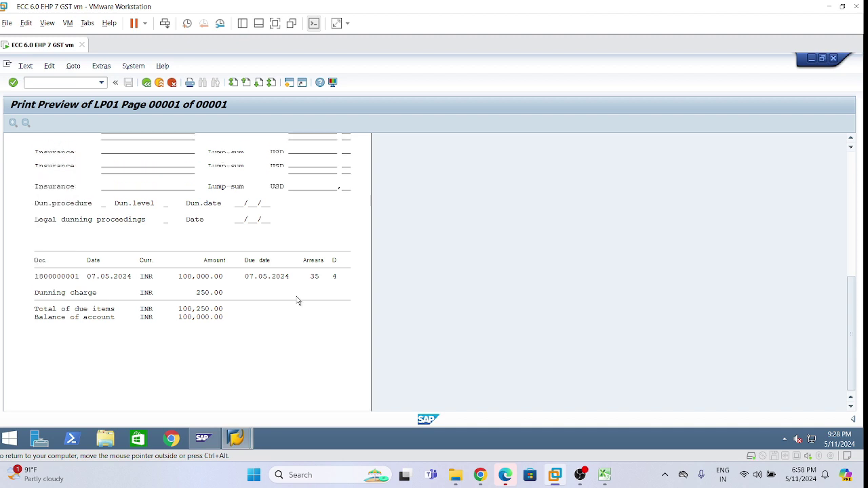
{"action": "scroll", "coordinate": [292, 297], "scroll_direction": "up", "scroll_amount": 1}
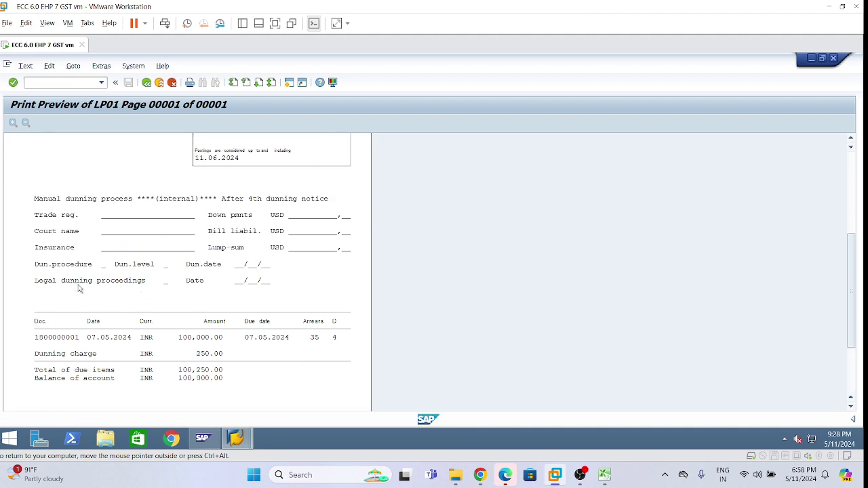
{"action": "scroll", "coordinate": [165, 299], "scroll_direction": "up", "scroll_amount": 4}
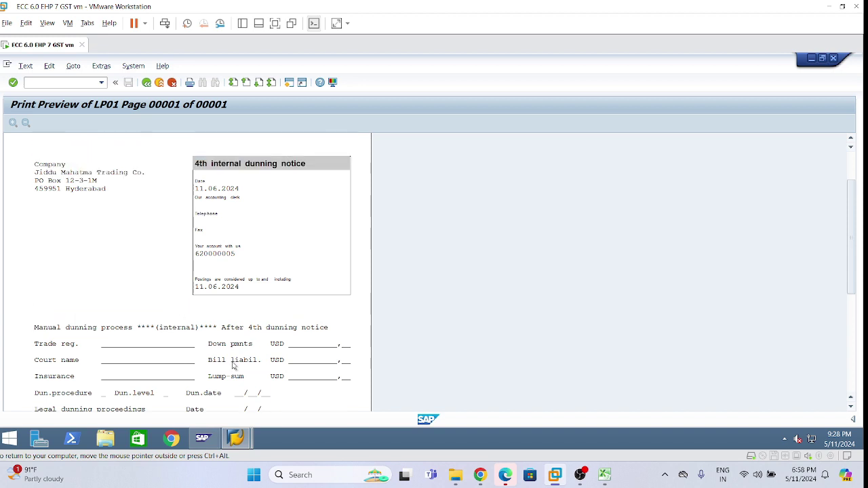
{"action": "scroll", "coordinate": [232, 367], "scroll_direction": "up", "scroll_amount": 2}
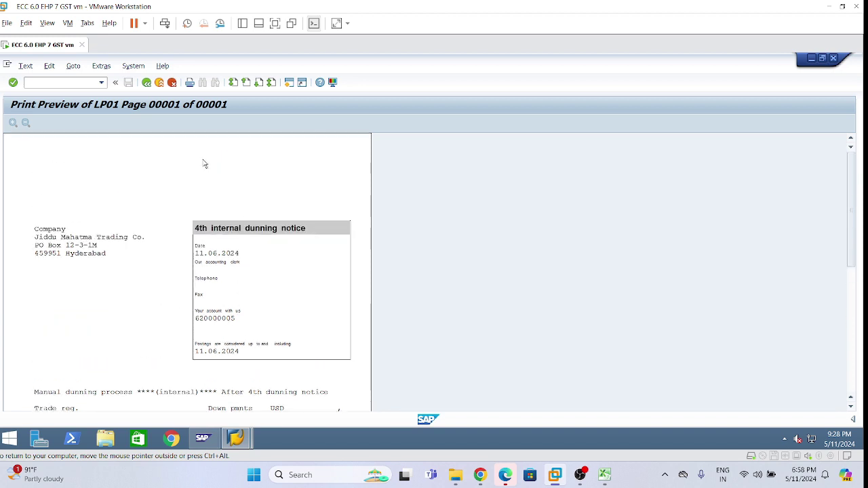